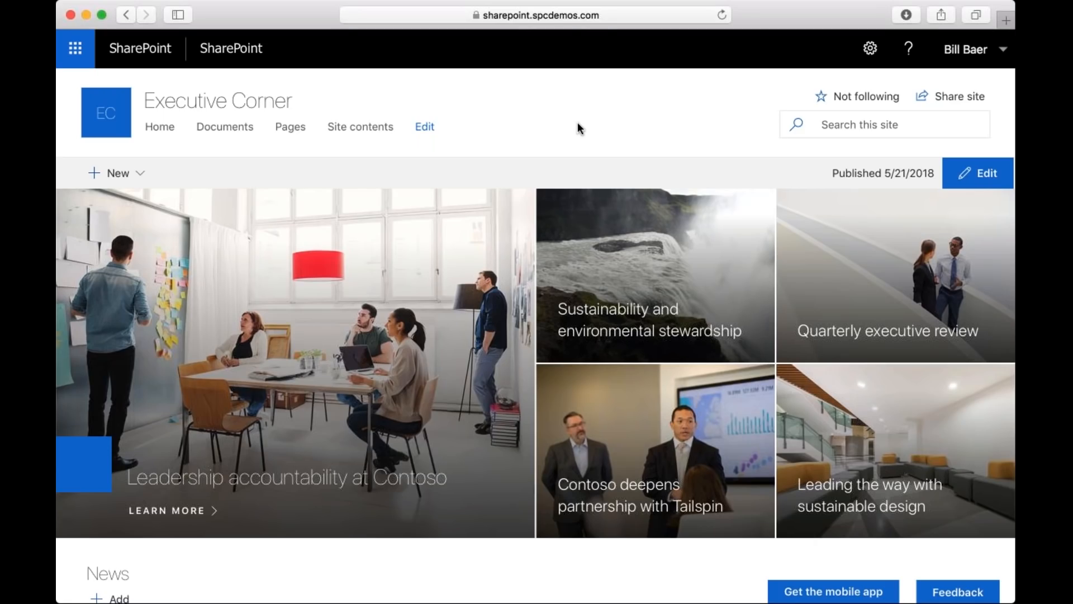
Open the "Leadership accountability at Contoso" article from the home page and look through its text and comments section.
click(623, 16)
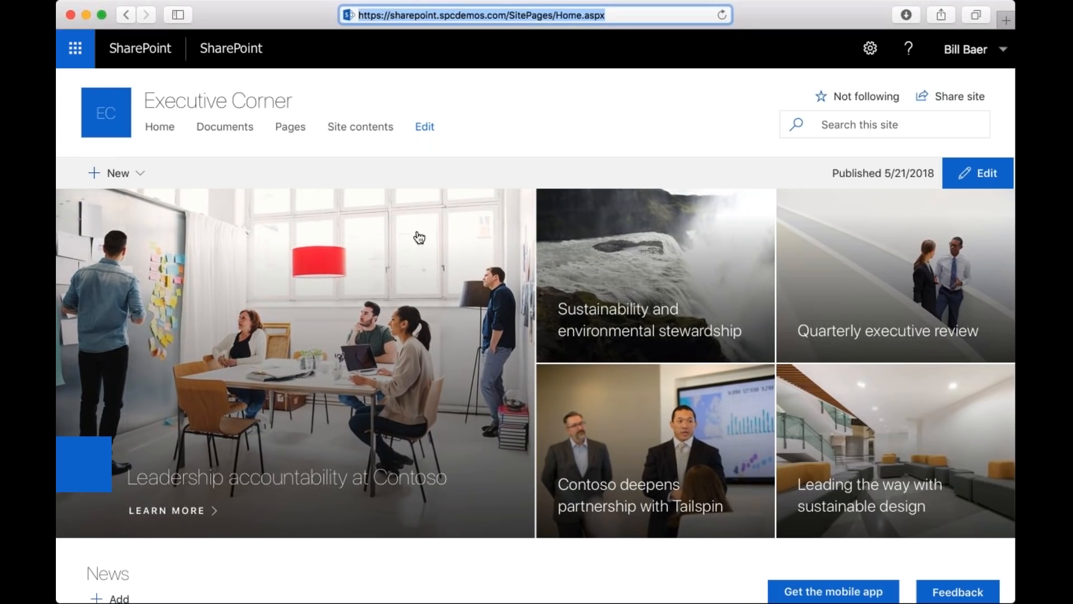
click(168, 511)
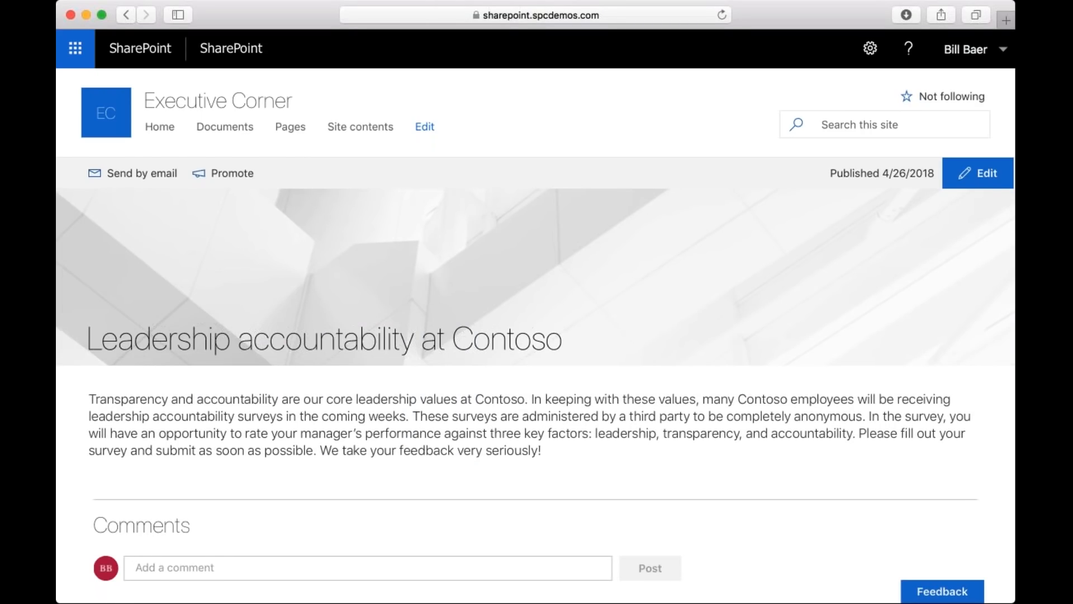
scroll(258, 386, down, 1)
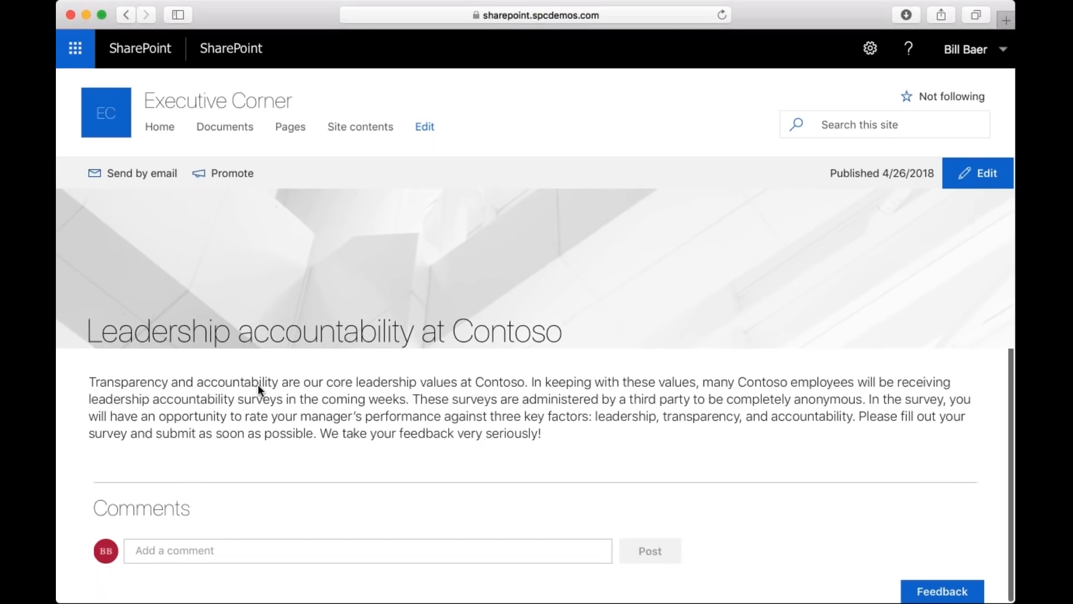
scroll(258, 385, up, 1)
scroll(258, 386, down, 1)
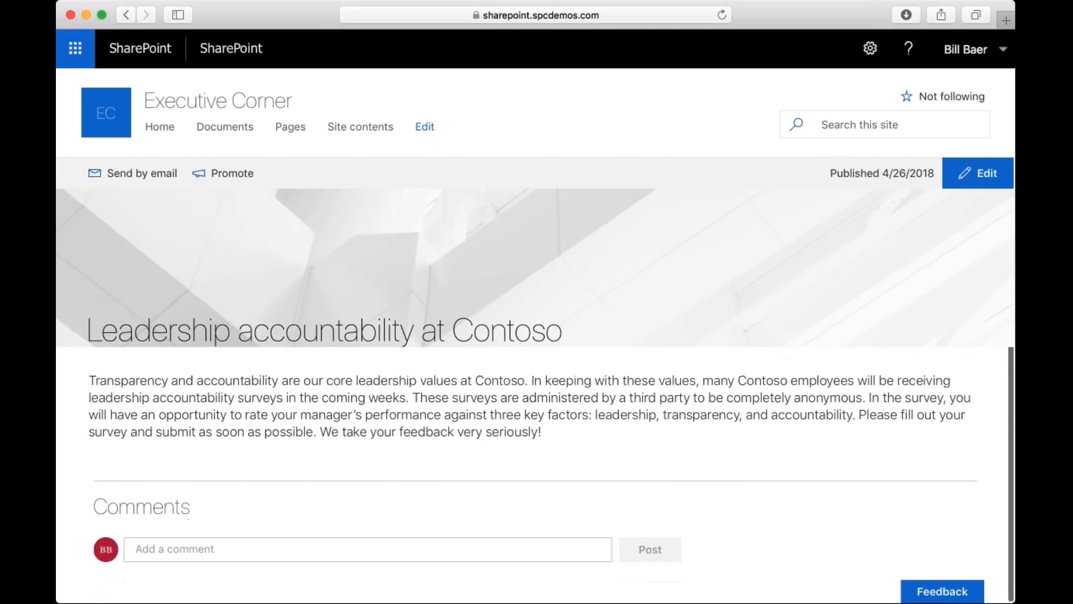
scroll(258, 386, up, 1)
scroll(257, 386, down, 1)
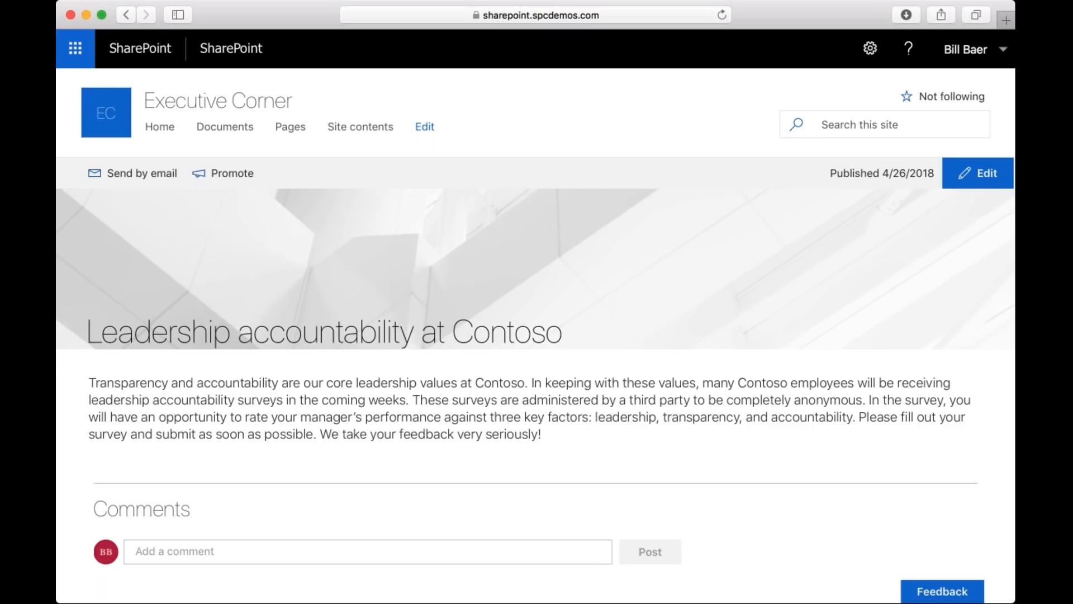
scroll(258, 385, up, 1)
scroll(258, 385, down, 1)
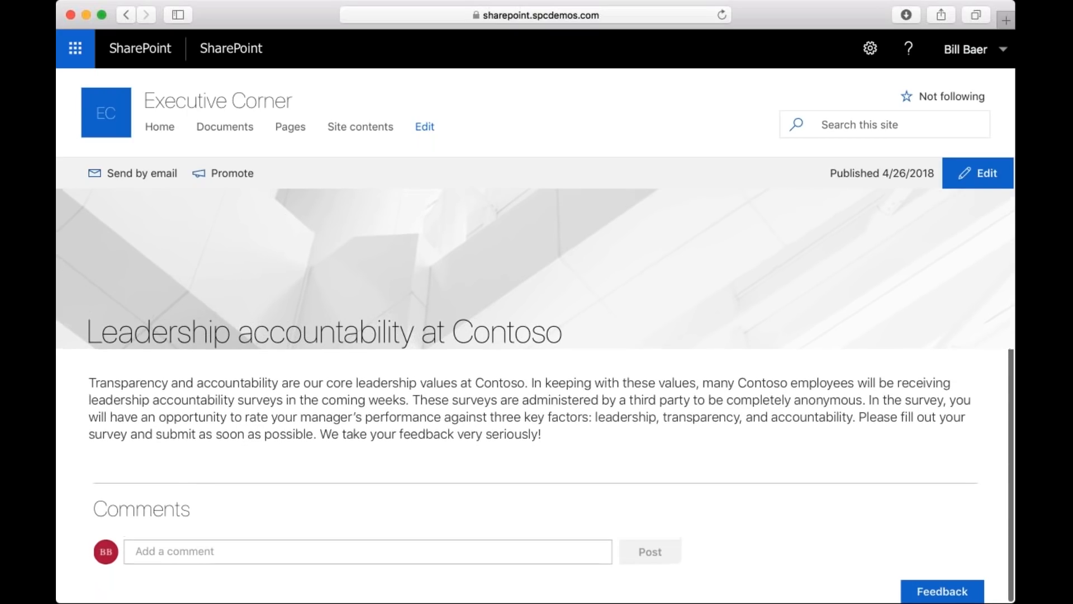
Post the comment "Great article!" on the leadership accountability article and review it beneath the page text.
click(233, 548)
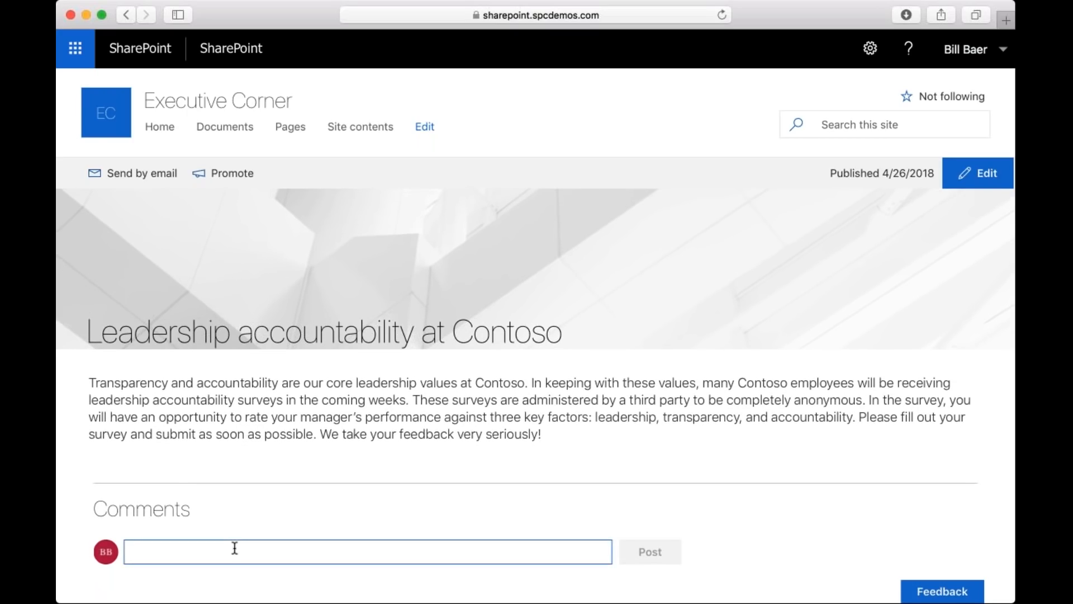
text(Great ar)
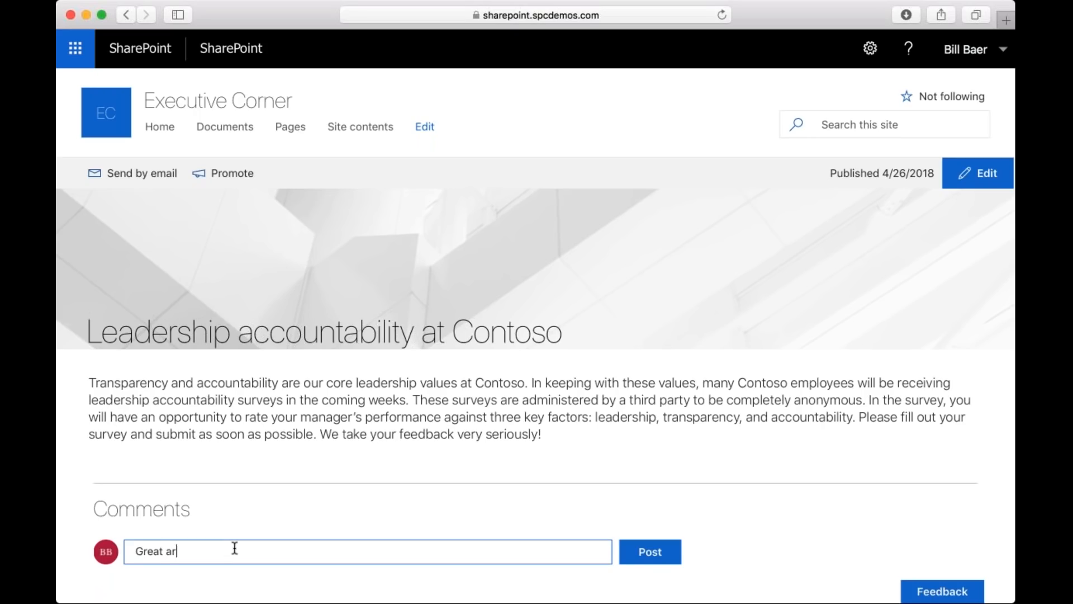
text(ticle!)
click(669, 553)
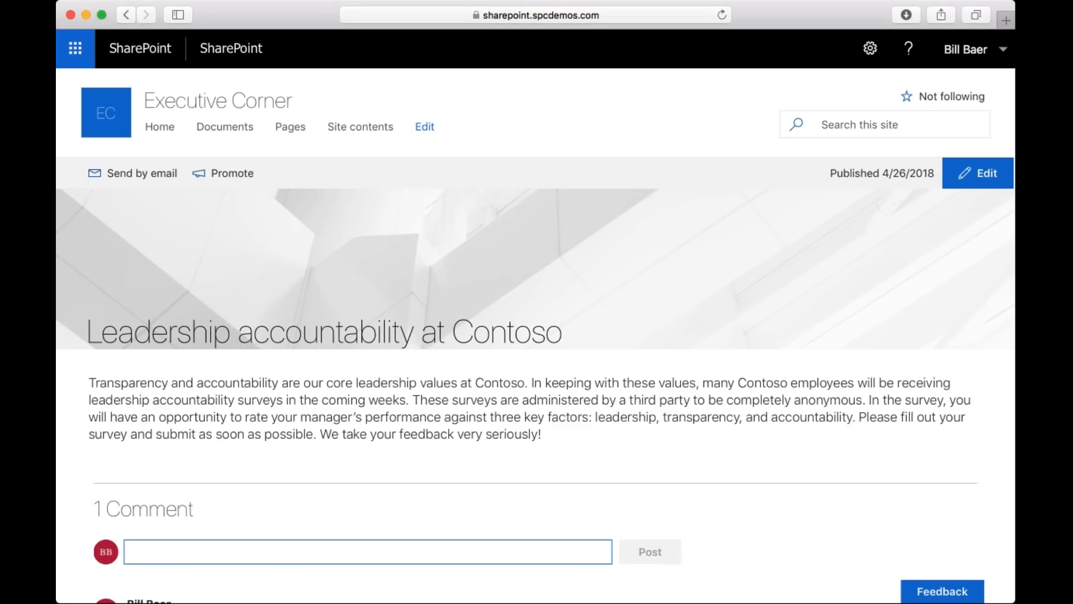
scroll(153, 451, down, 3)
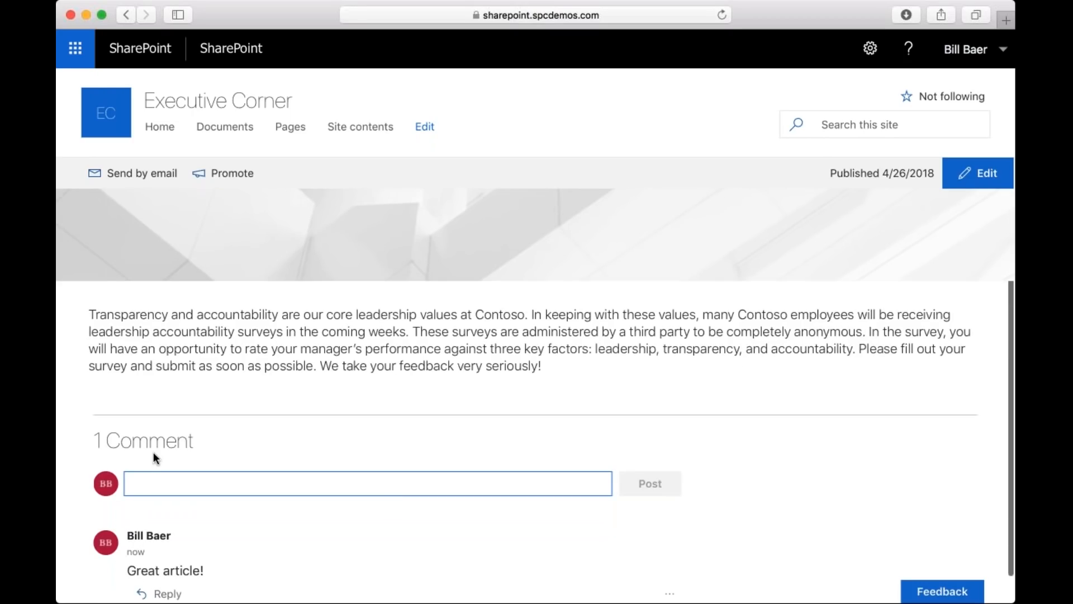
scroll(153, 452, down, 2)
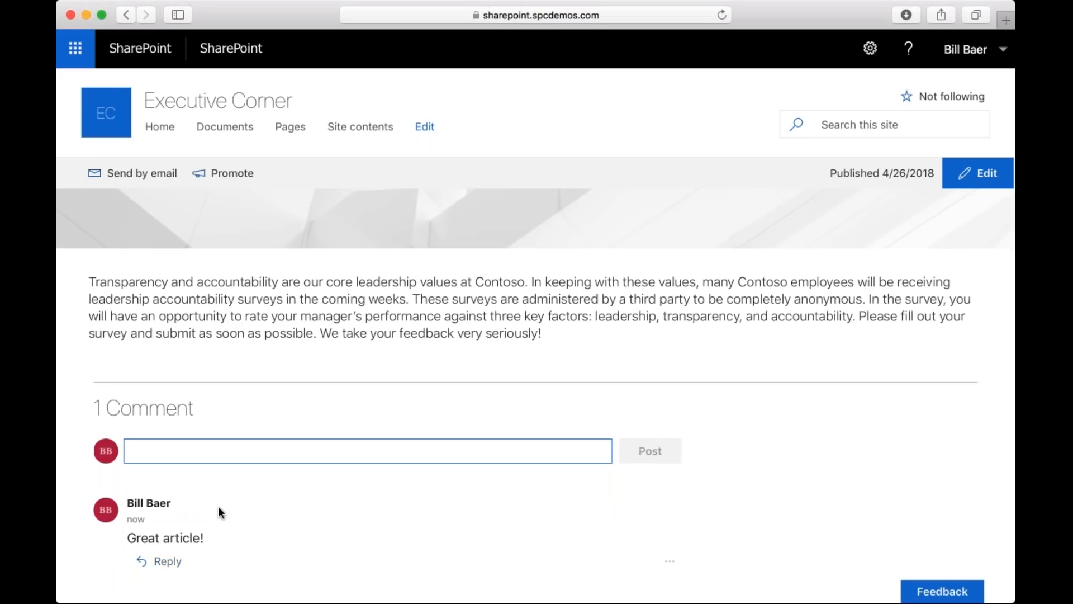
scroll(218, 509, up, 3)
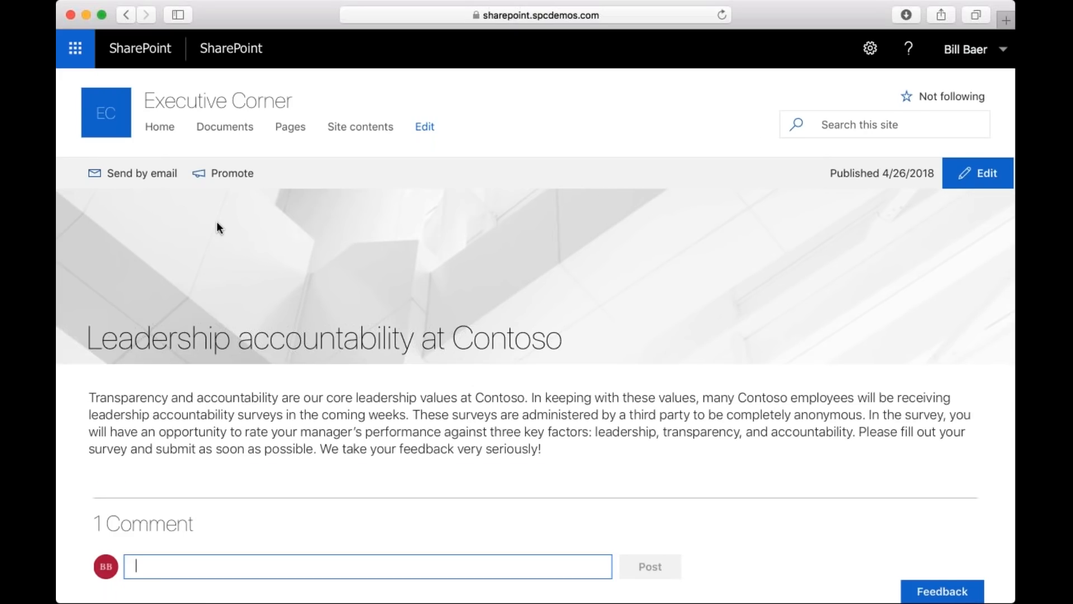
Return to the Executive Corner home page and open the "Contoso deepens partnership with Tailspin" article.
click(149, 127)
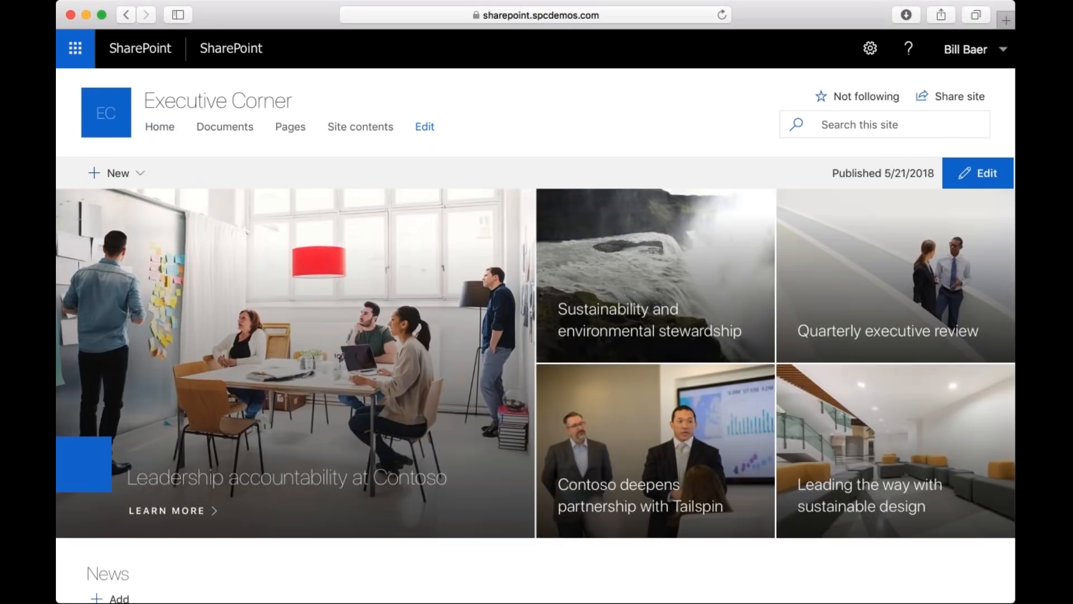
click(579, 484)
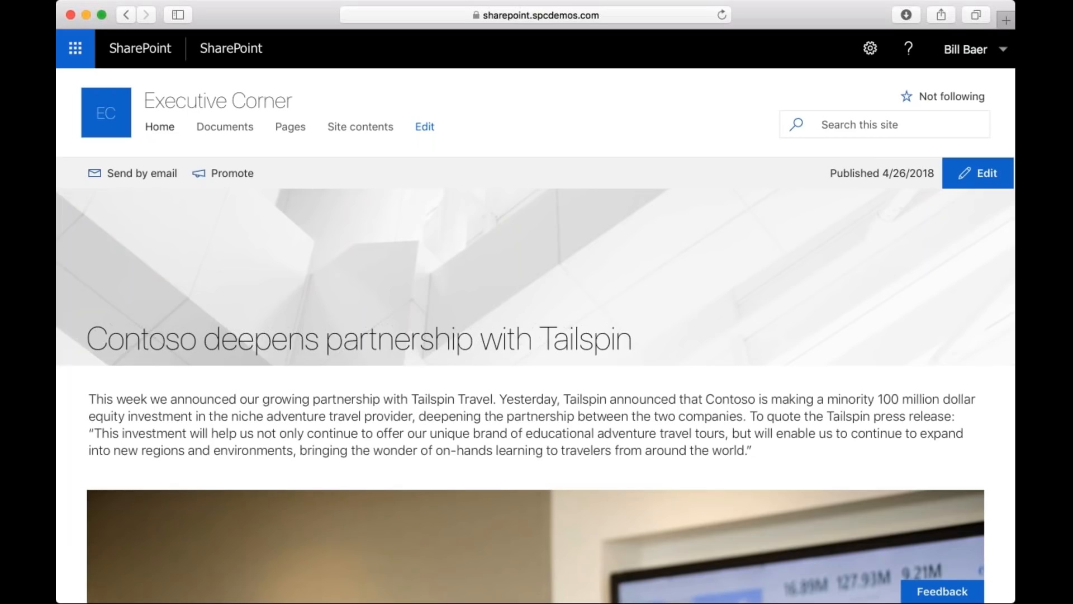
scroll(536, 391, down, 2)
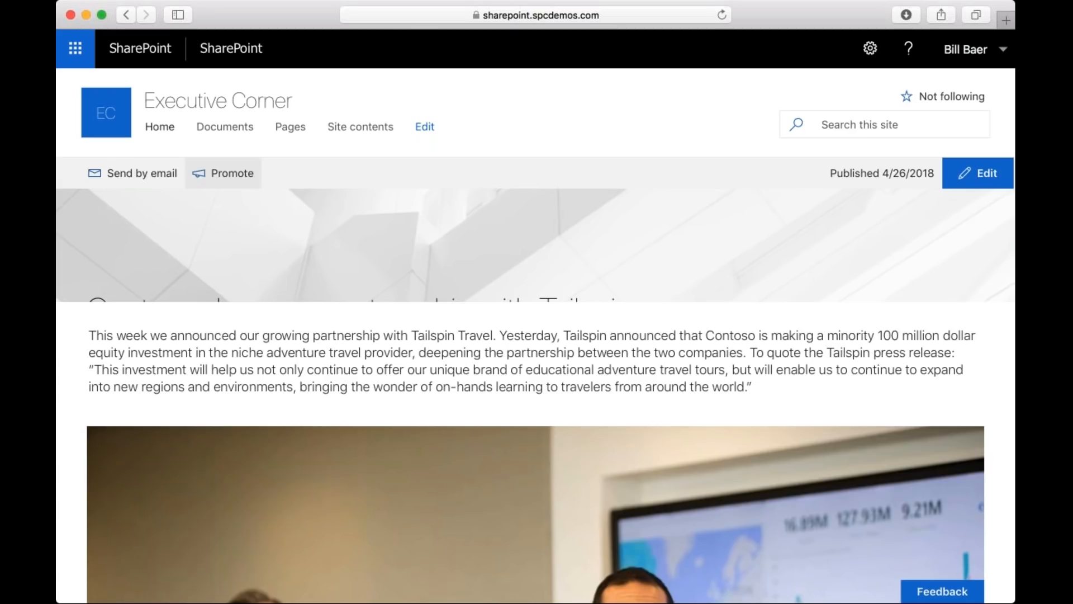
Promote the Tailspin partnership article by adding the page to the site navigation, and close the promotion options.
click(223, 173)
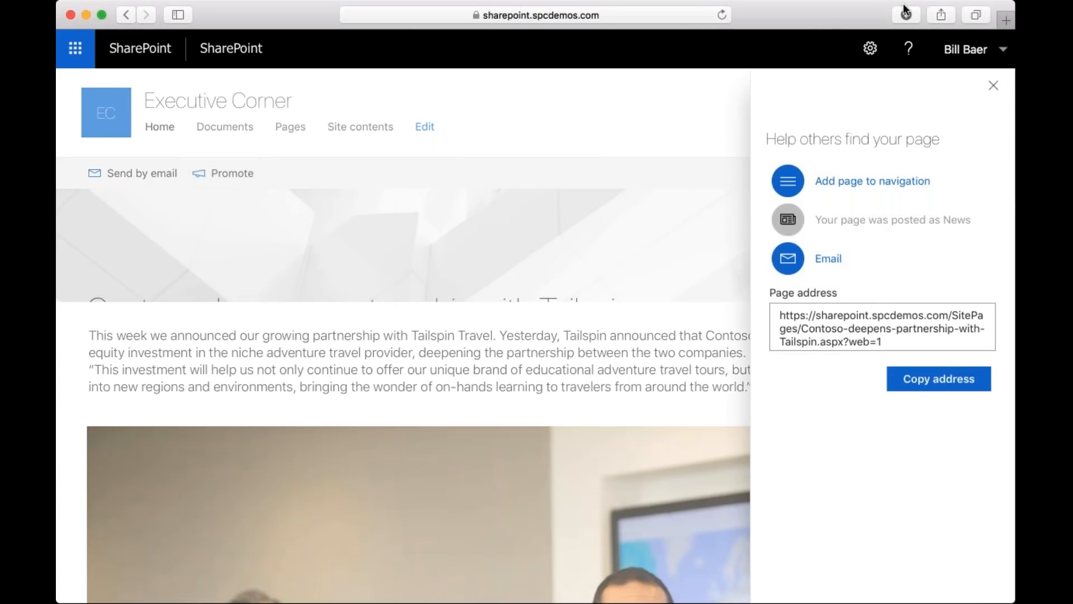
key(super+Tab)
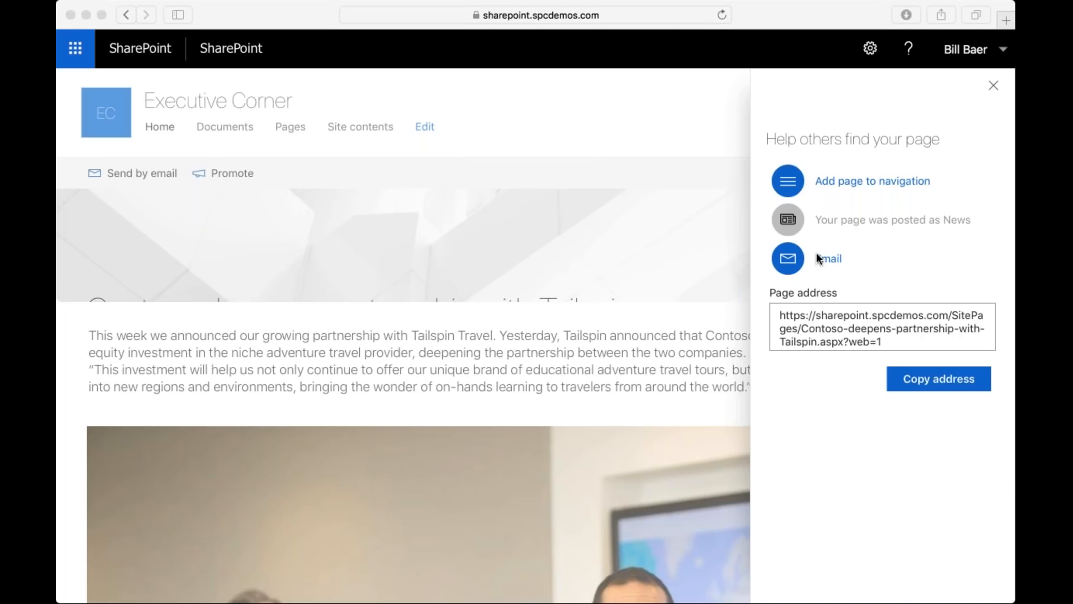
click(920, 377)
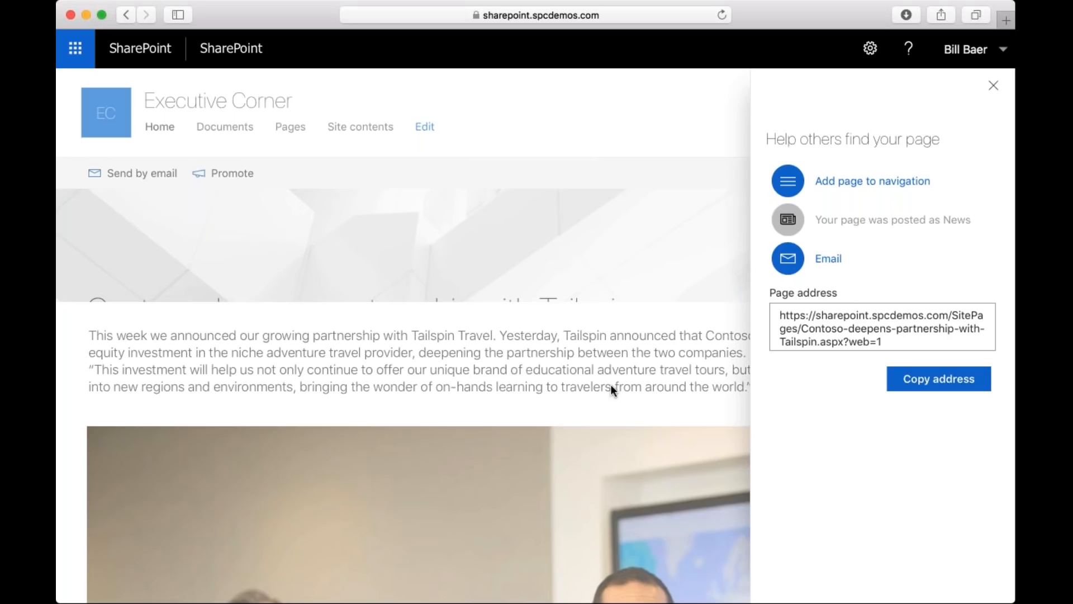
key(super+Tab)
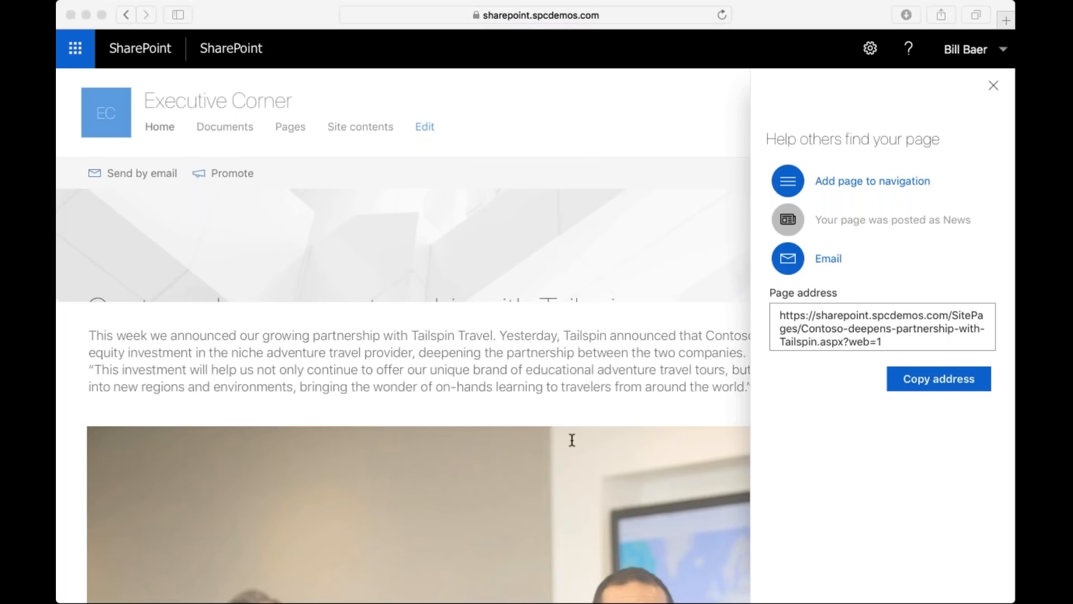
click(830, 199)
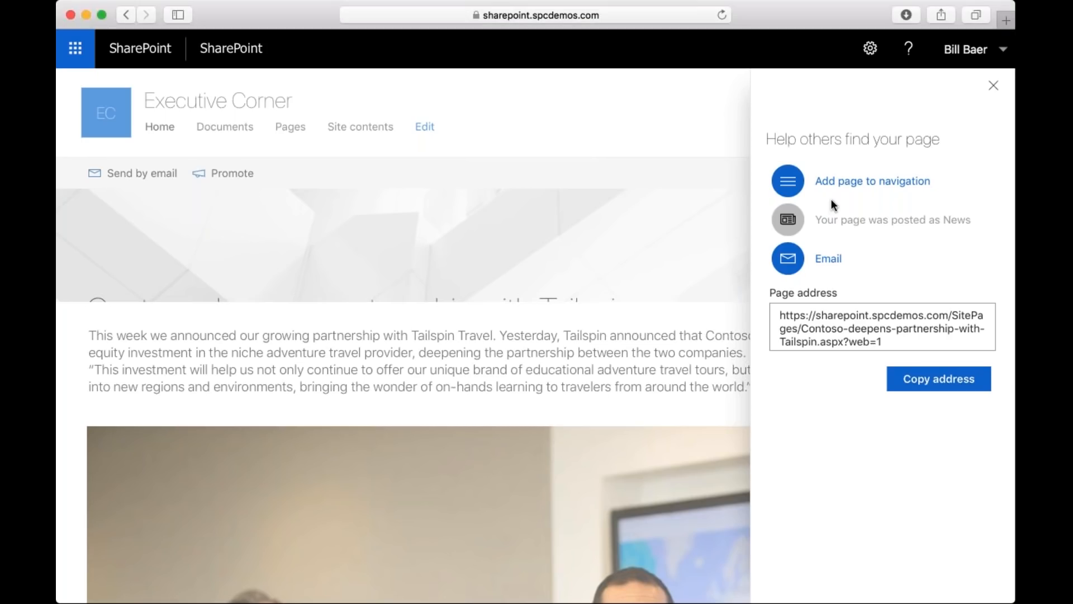
click(850, 189)
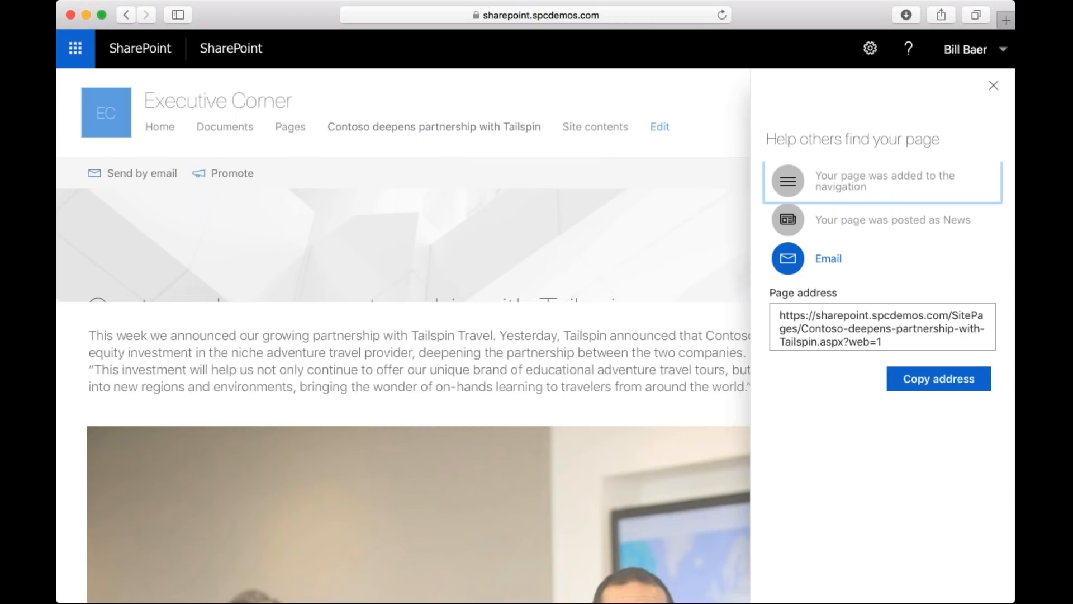
click(994, 86)
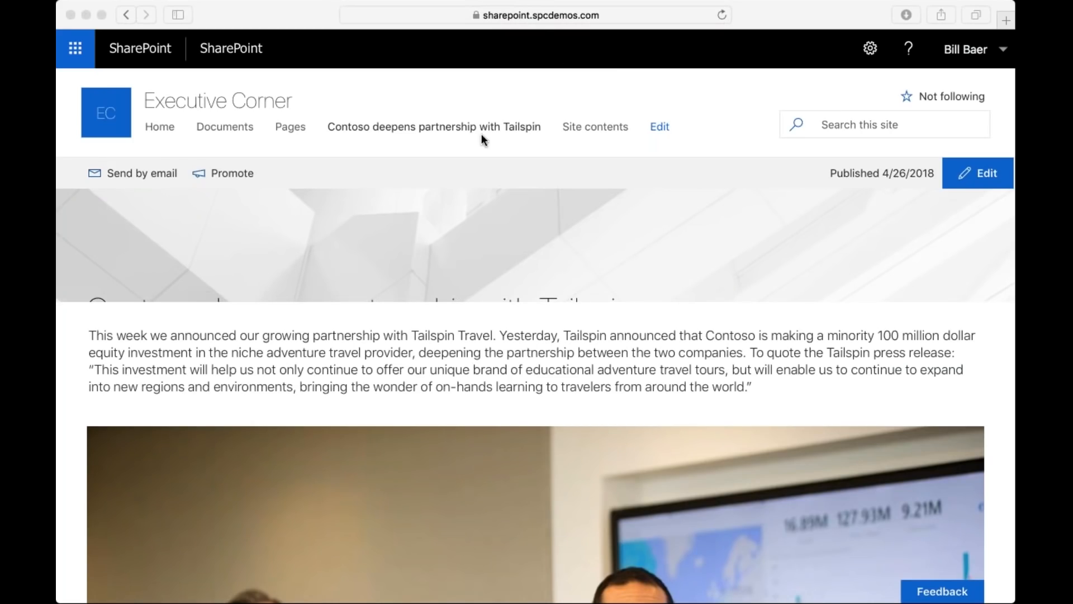
Put the Tailspin article into edit mode and set its title banner image to the recent image 86501-TailspinPartnership.
click(981, 180)
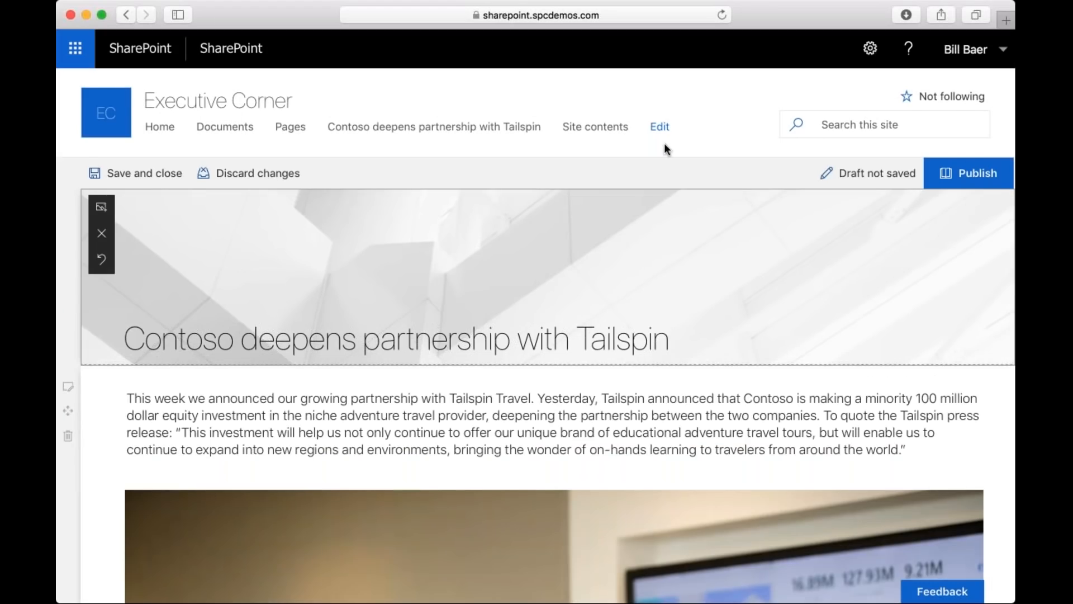
click(664, 143)
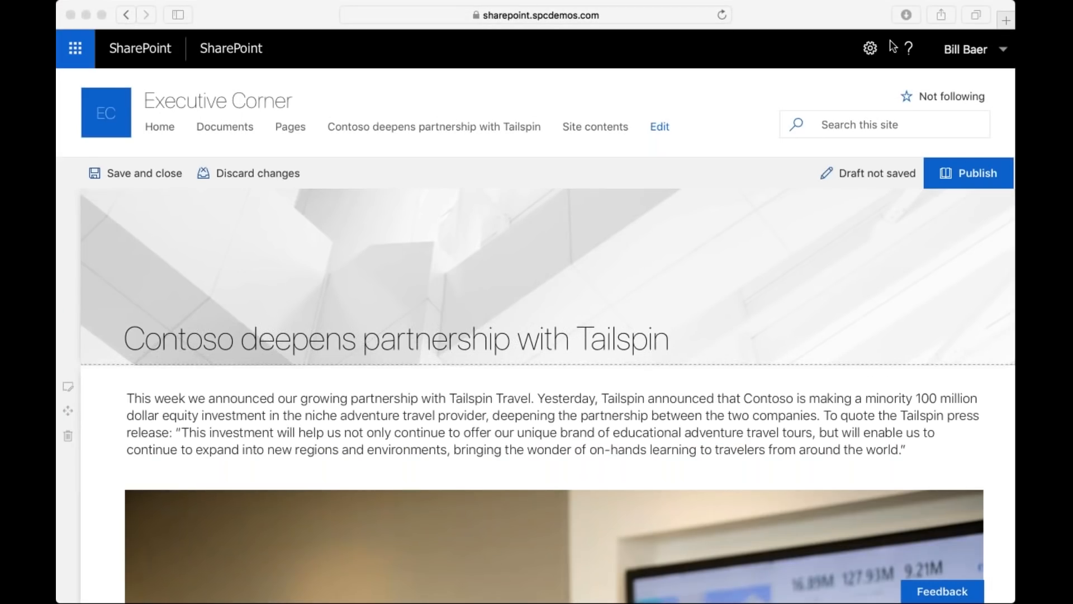
click(452, 337)
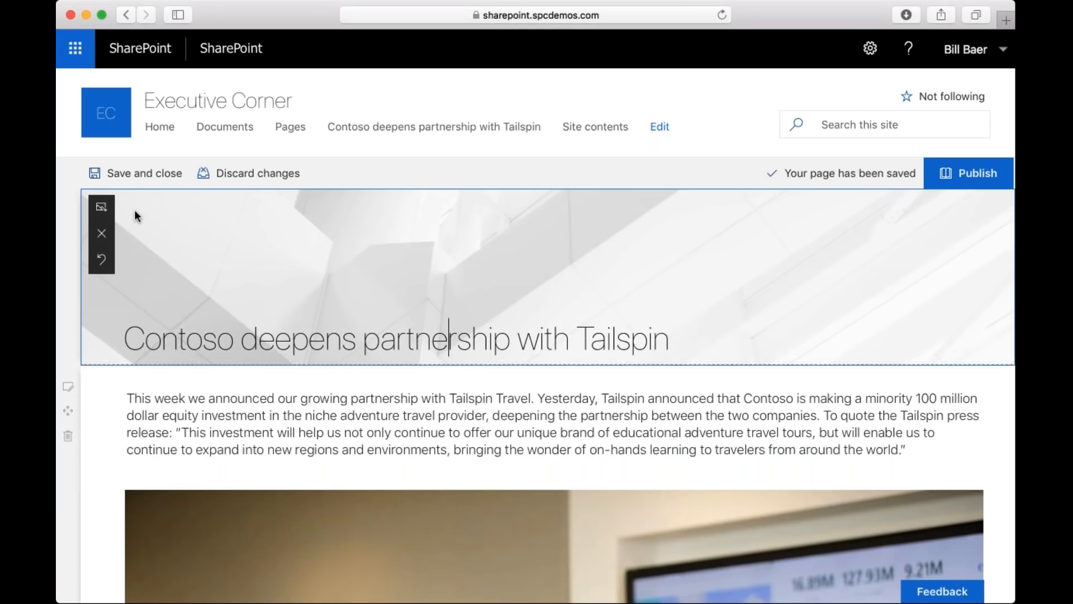
click(101, 207)
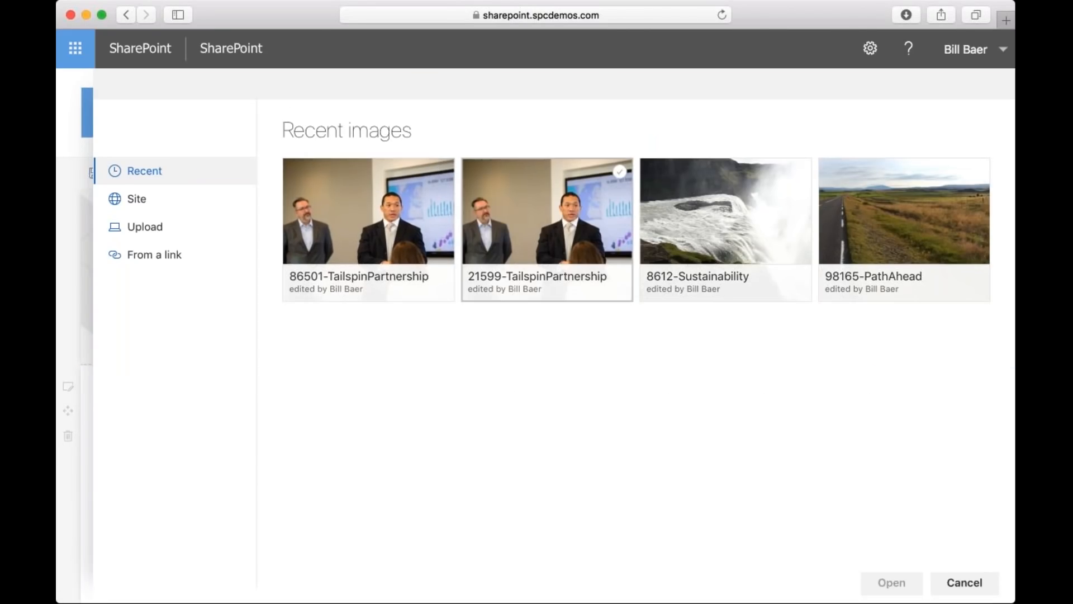
click(422, 180)
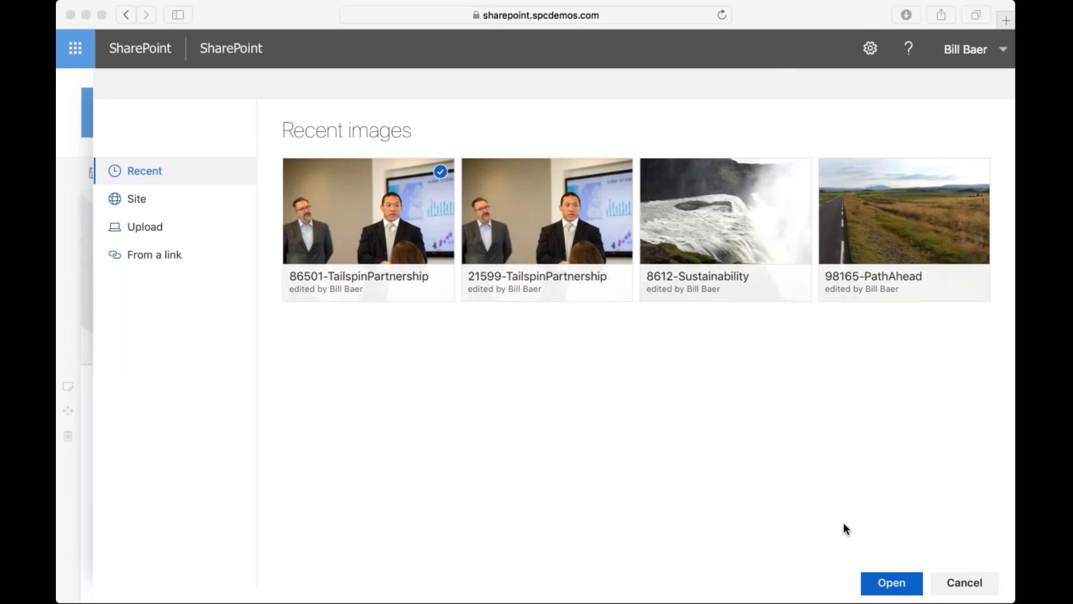
click(893, 584)
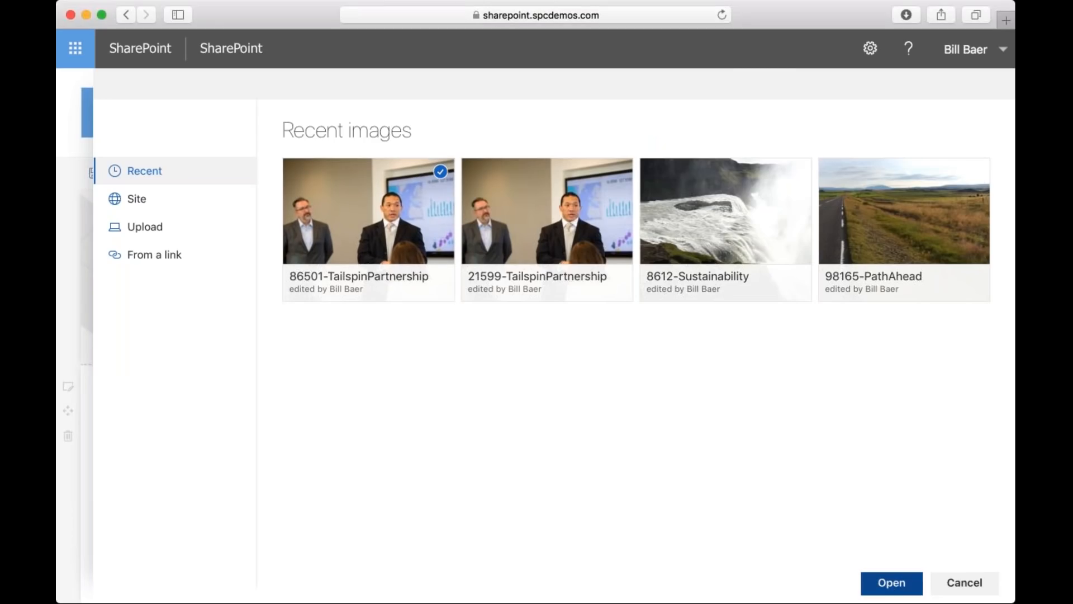
click(891, 582)
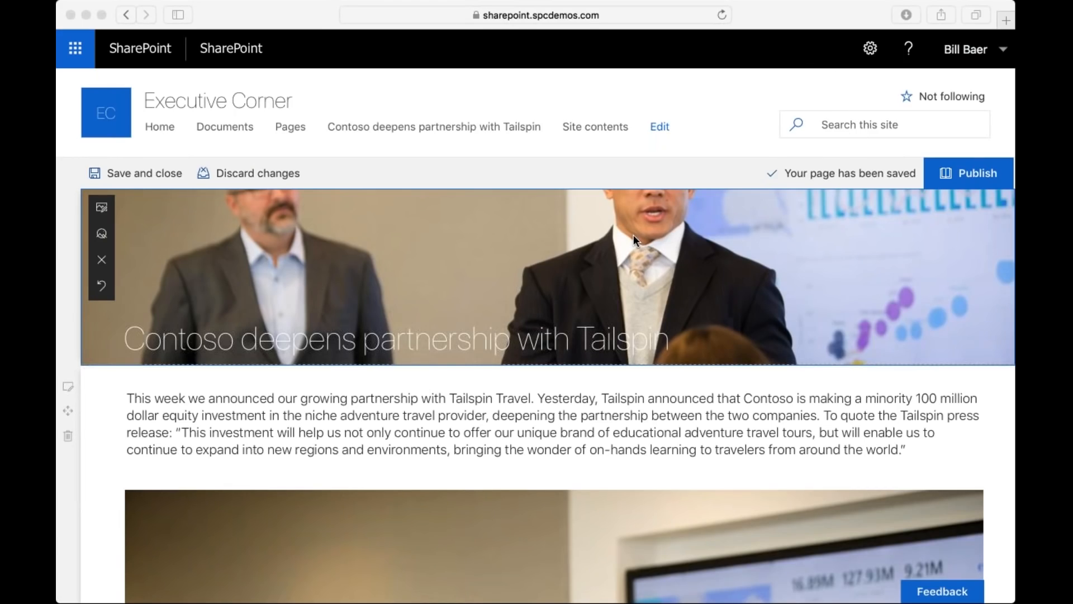
Move the banner image's focal point upward so both men's faces fit within the title area.
click(99, 235)
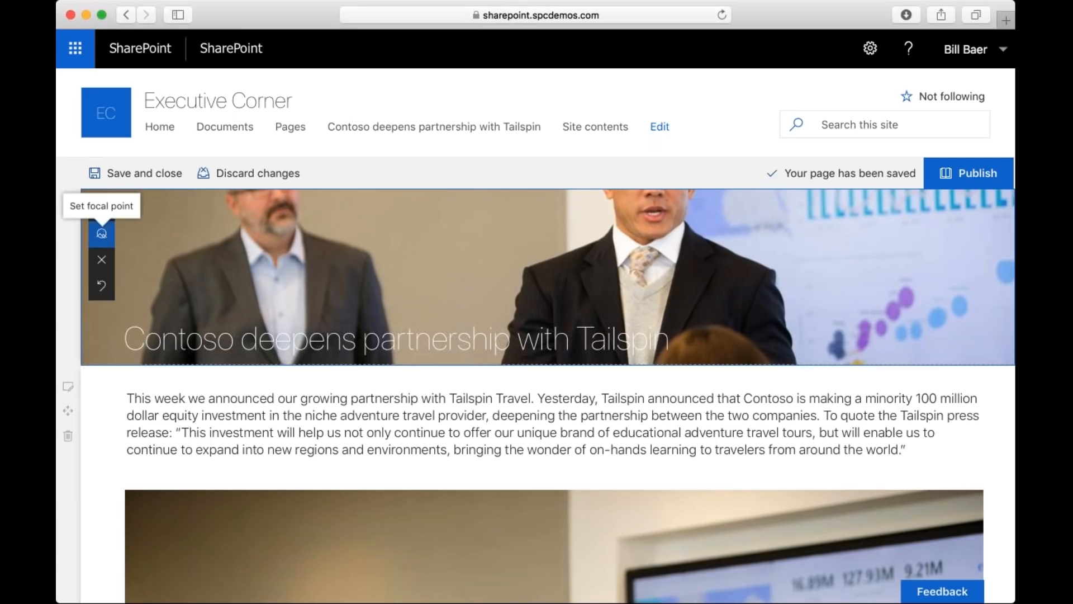
click(101, 233)
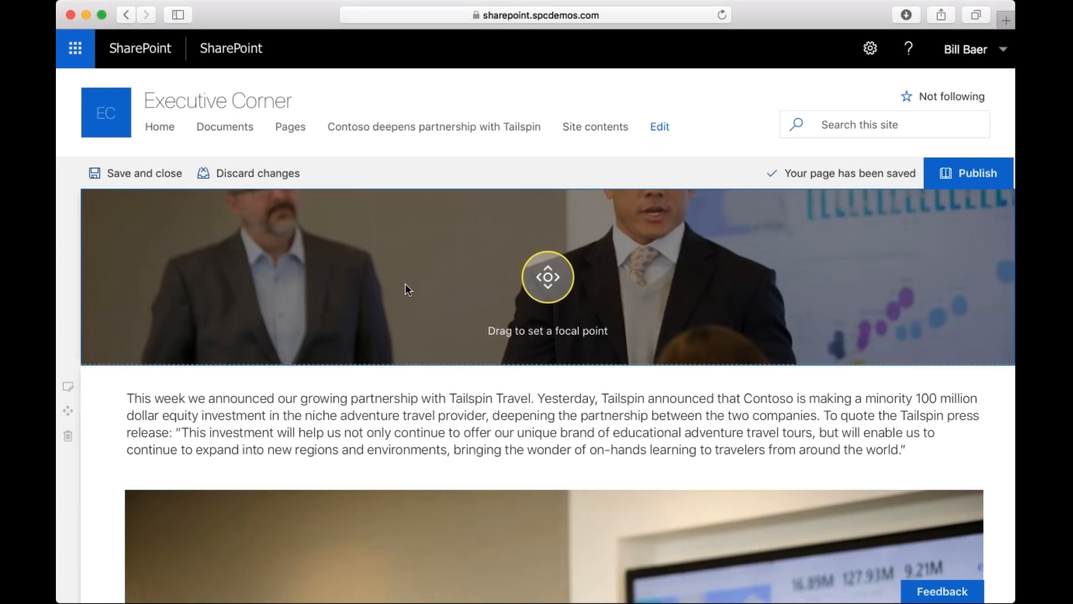
drag(551, 265, 559, 241)
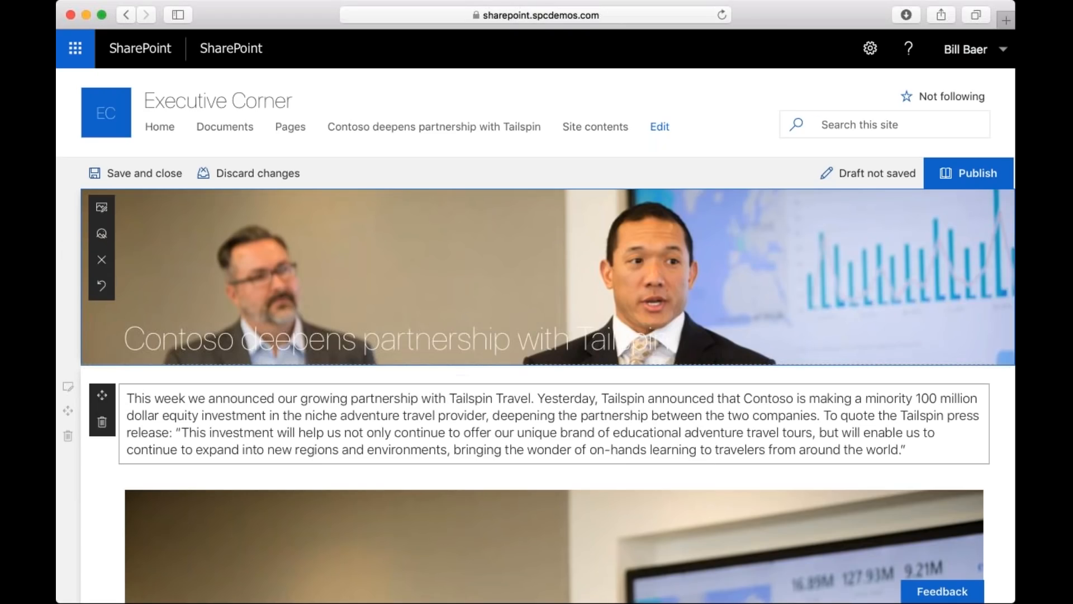
Examine the web parts available for insertion between the Tailspin article's text block and its image.
click(420, 422)
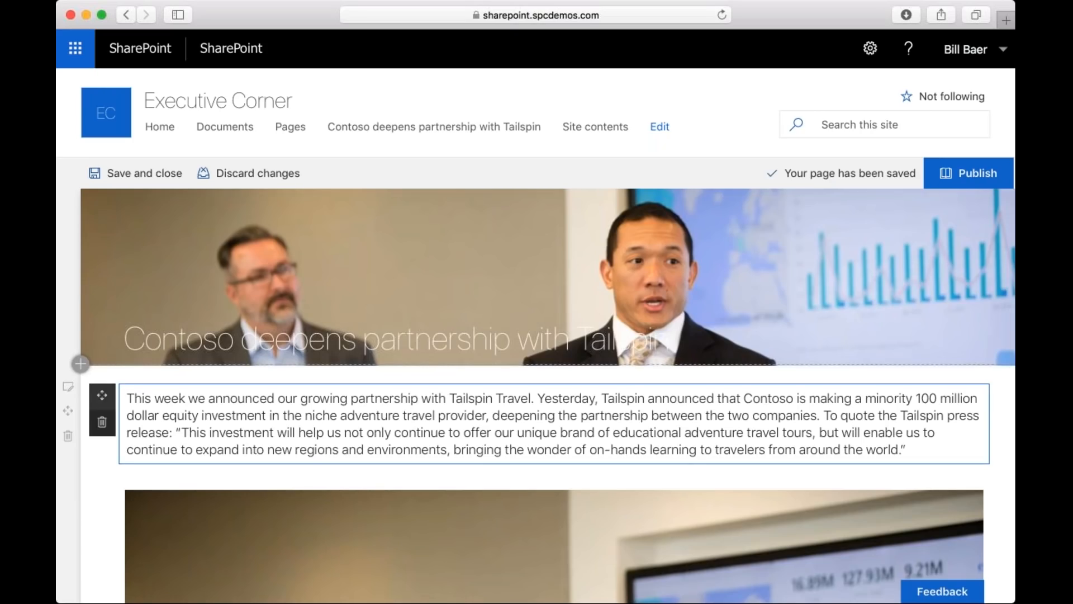
mouse_move(102, 396)
mouse_down()
mouse_move(96, 430)
mouse_move(109, 397)
mouse_up()
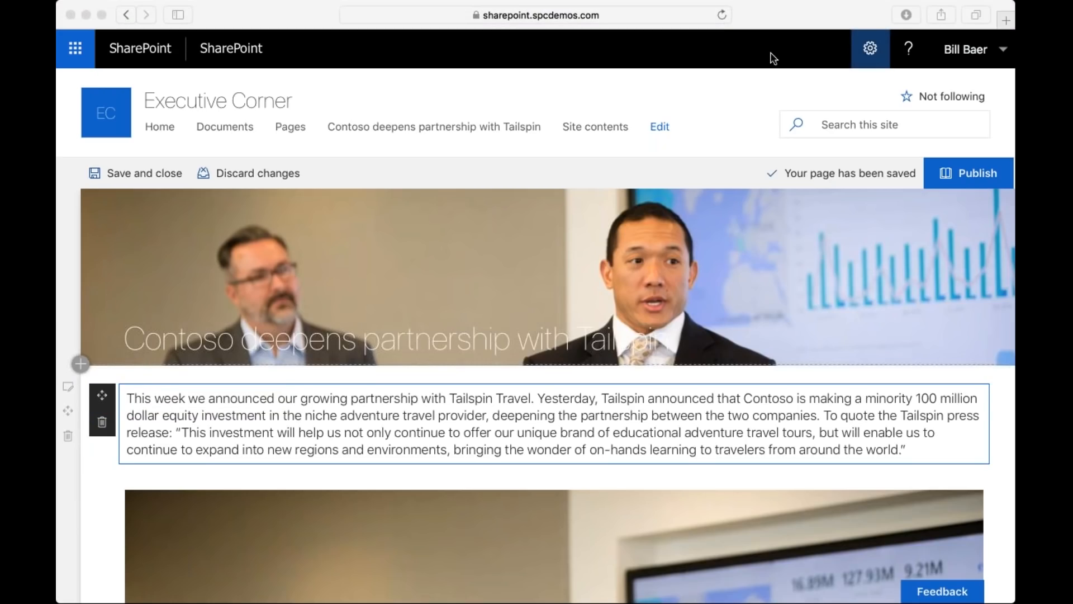
scroll(492, 355, down, 3)
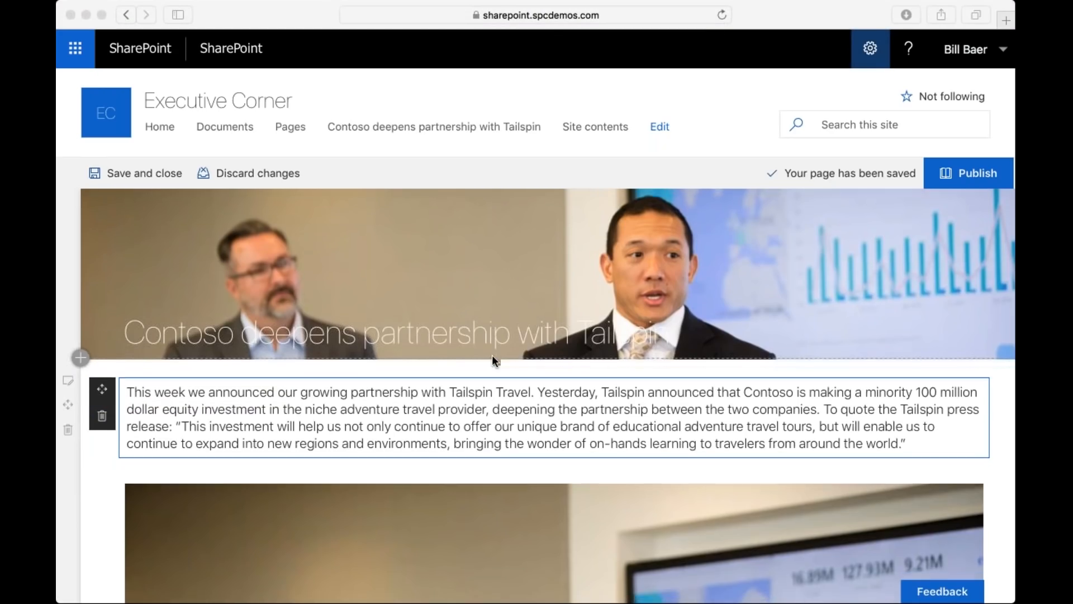
click(538, 357)
mouse_move(562, 363)
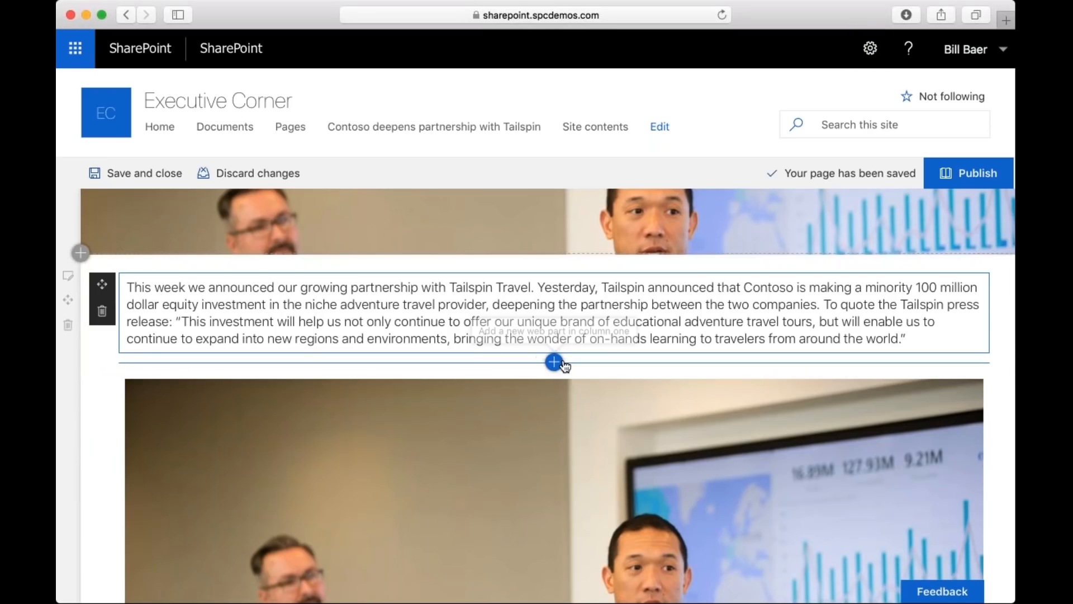
click(552, 364)
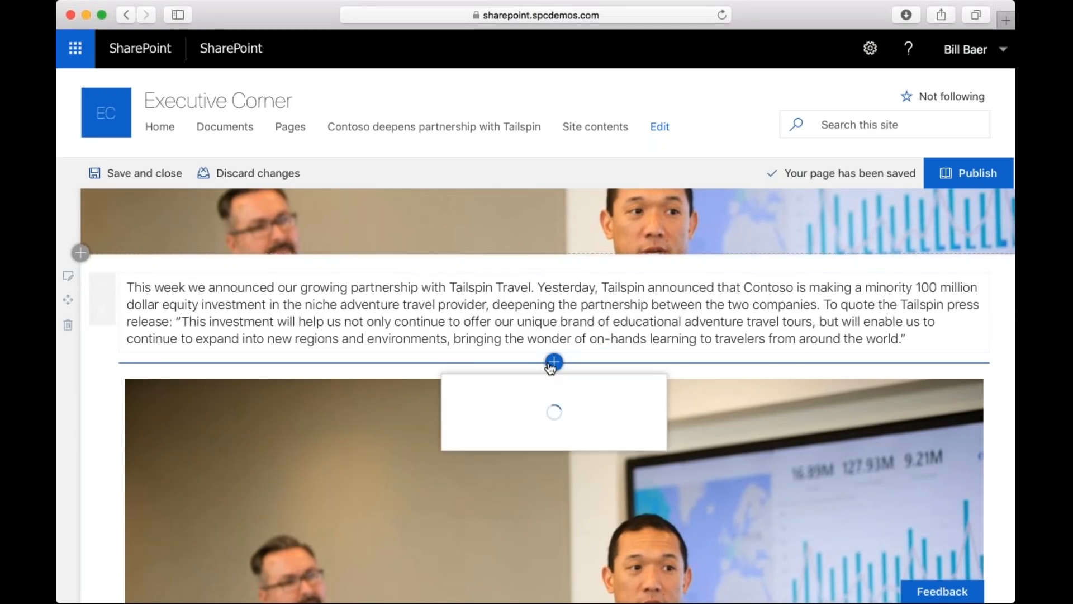
scroll(550, 366, down, 3)
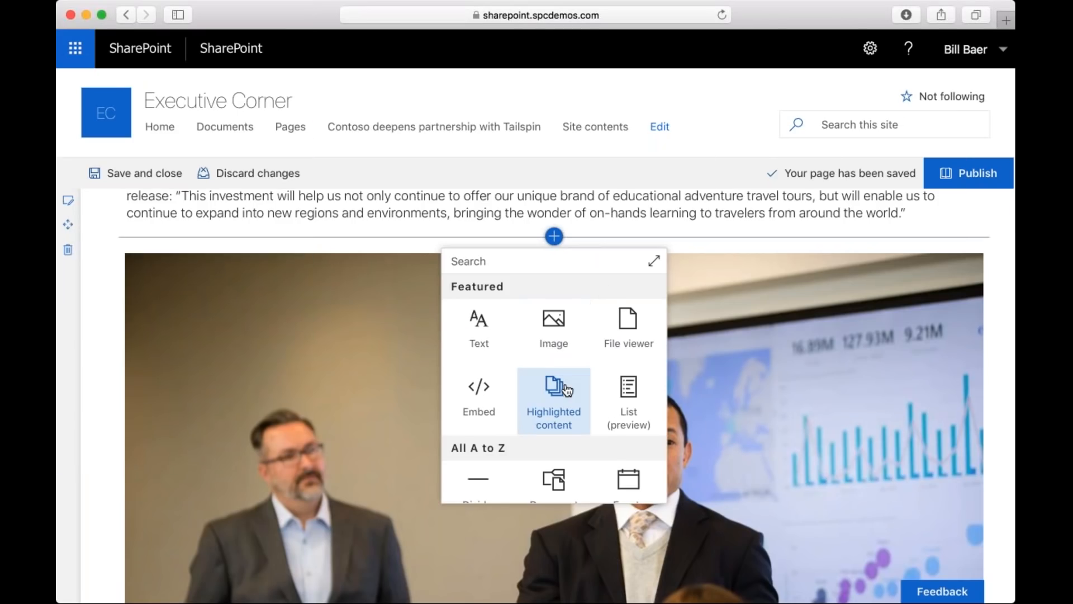
scroll(566, 390, down, 5)
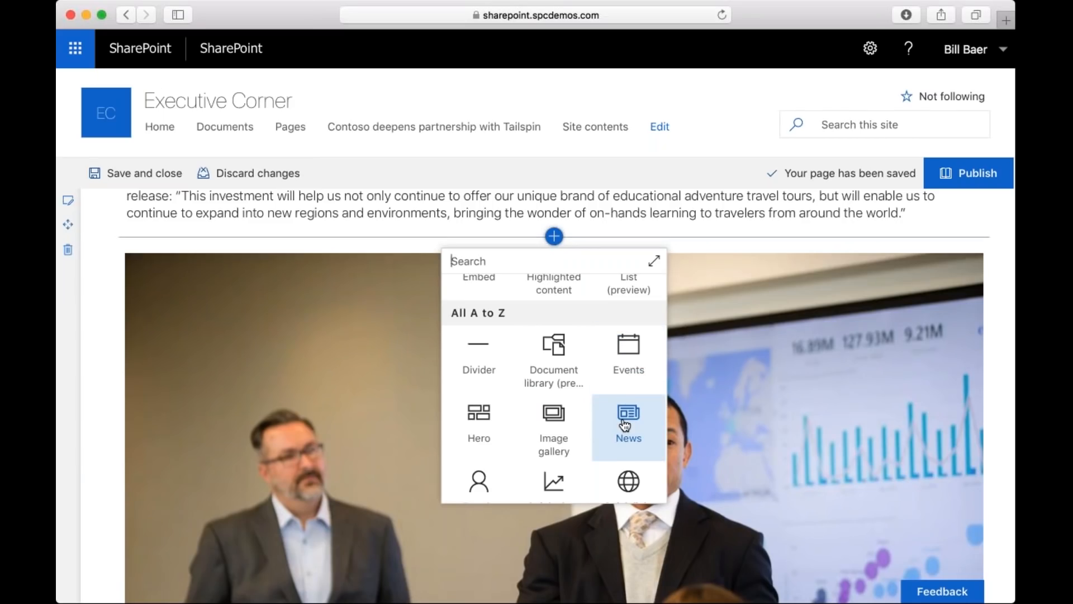
Discard the changes to the Tailspin article and go back to its last modified version.
click(240, 176)
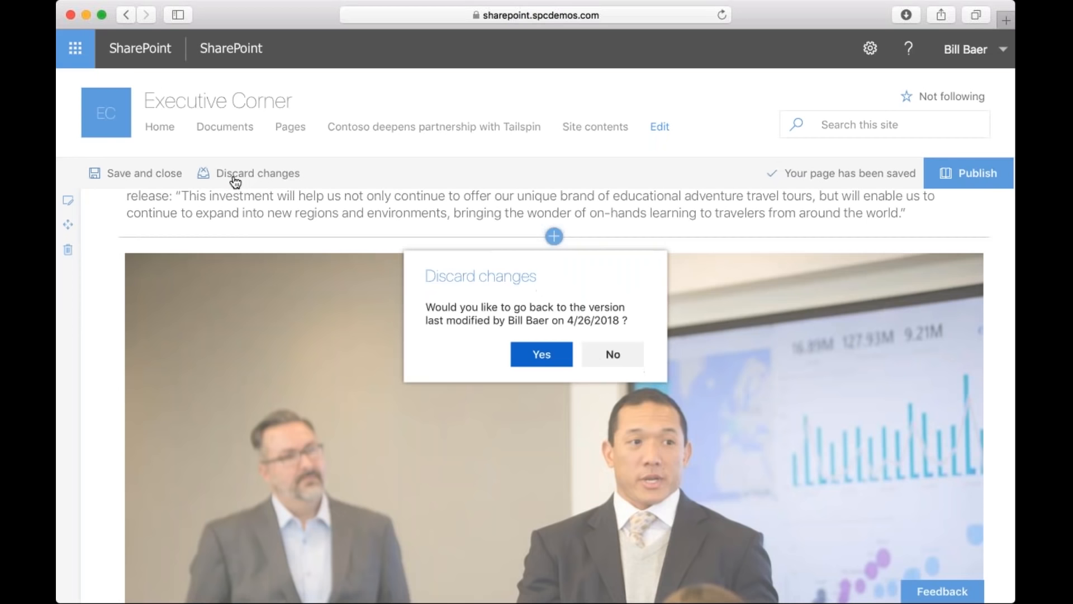
click(541, 355)
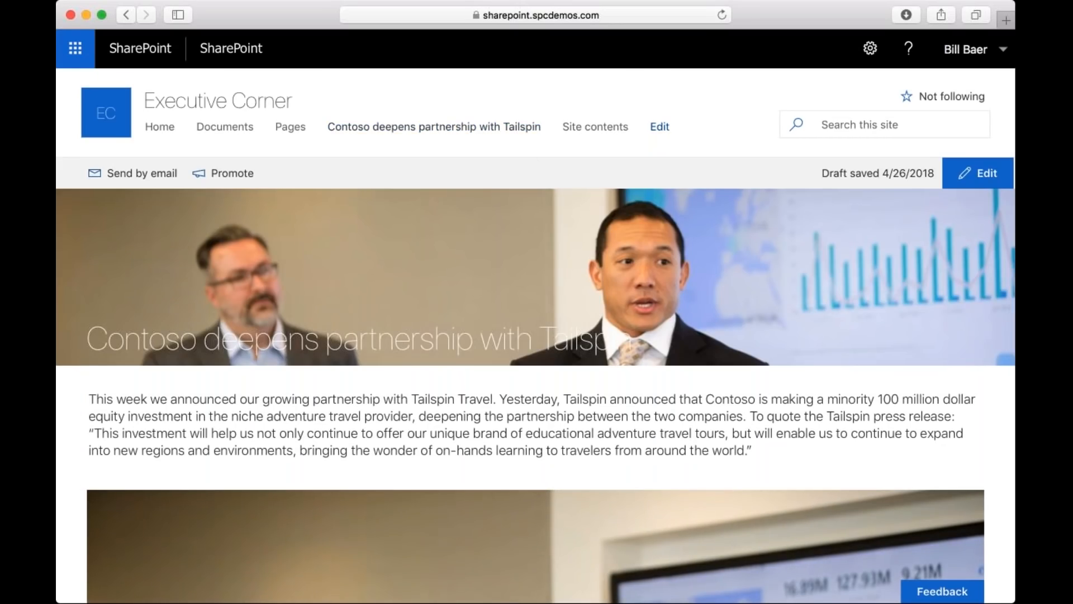
Make the "Contoso deepens partnership with Tailspin" link a sub link under Pages, and remove that link from the site navigation.
click(660, 126)
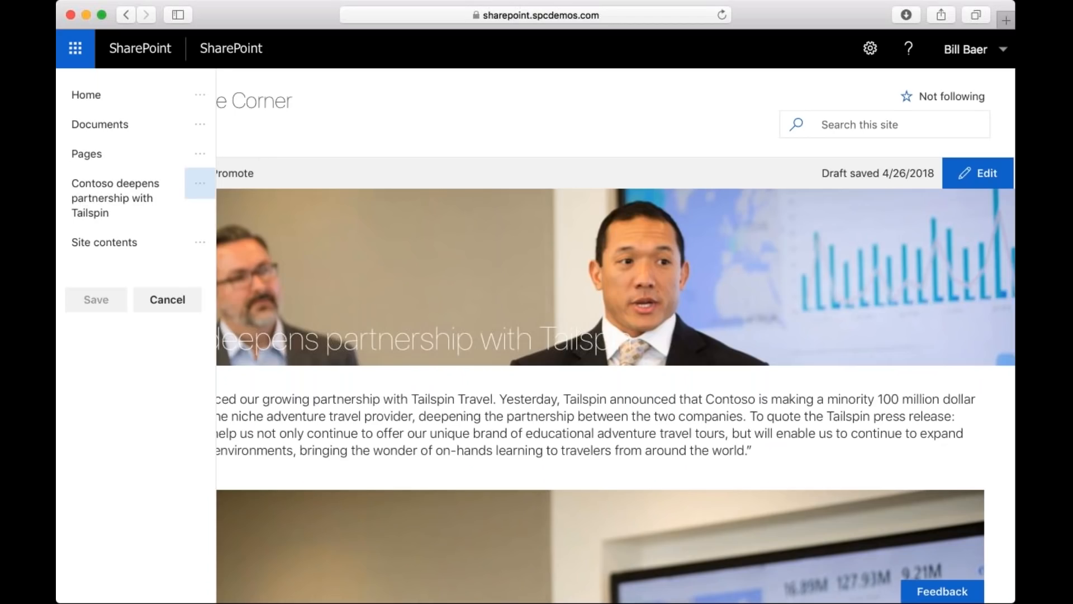
click(200, 183)
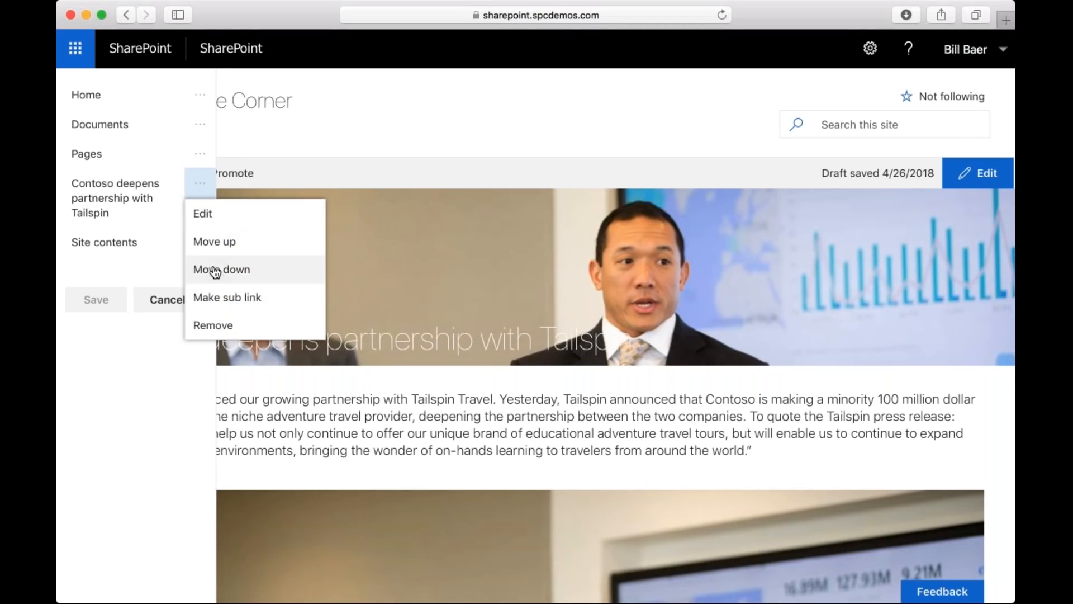
click(238, 298)
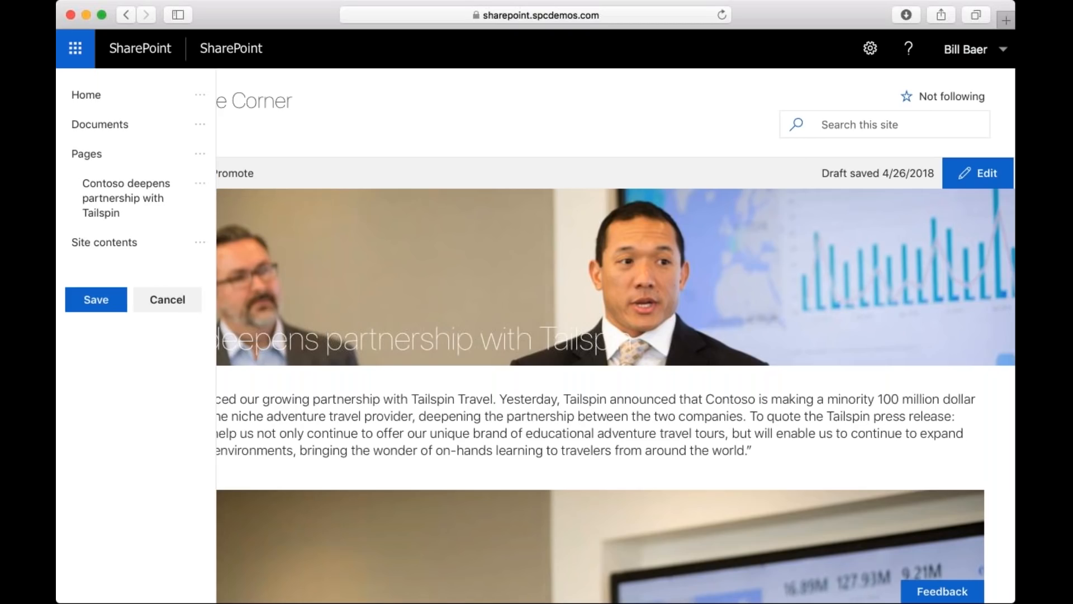
click(199, 184)
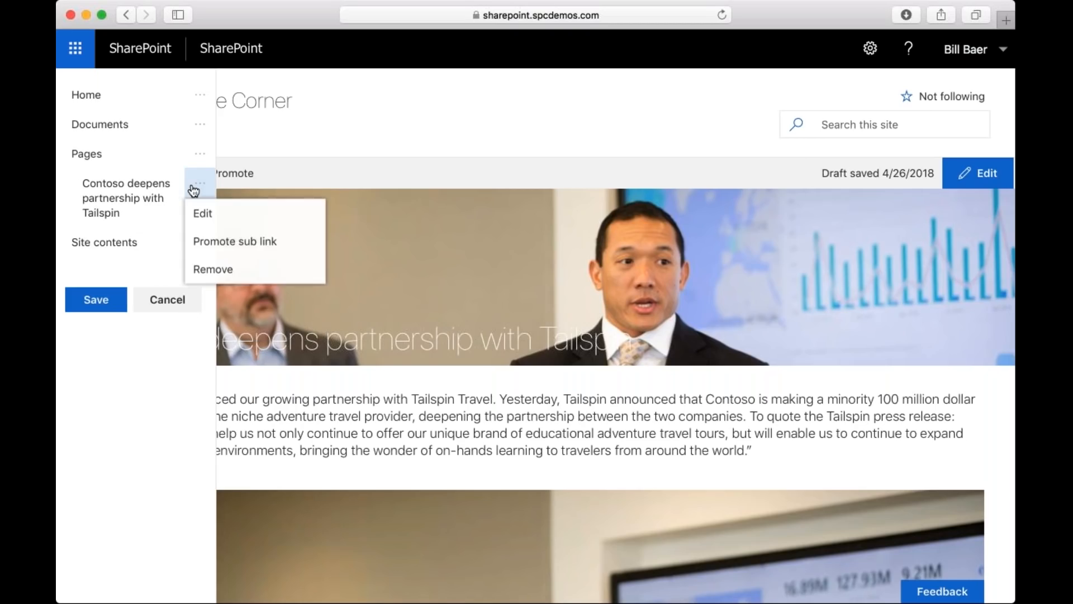
click(224, 271)
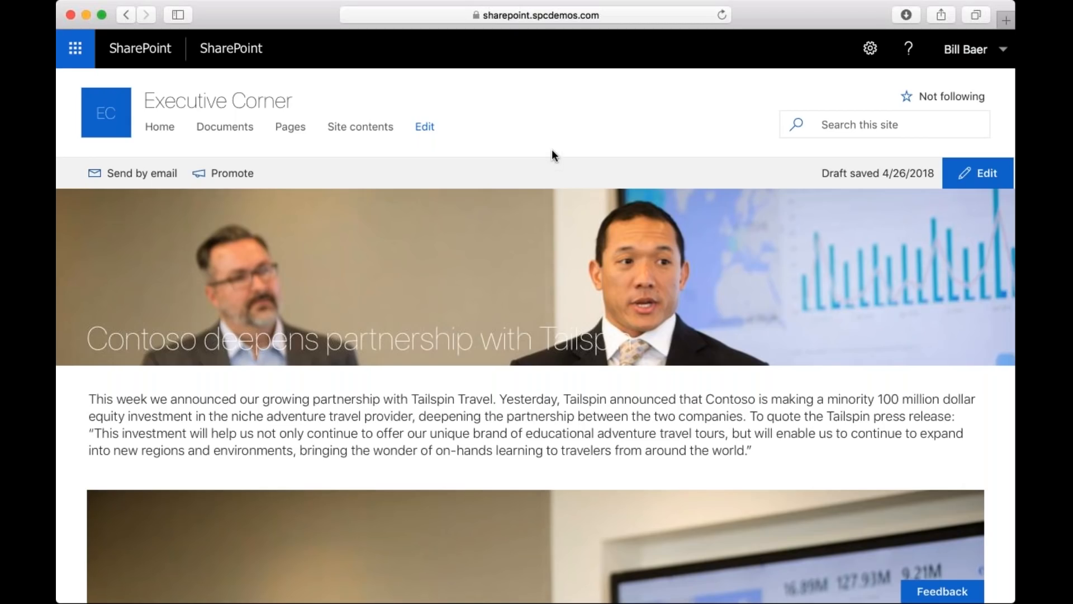
Return to the Executive Corner home page and add a new page to the site.
click(160, 127)
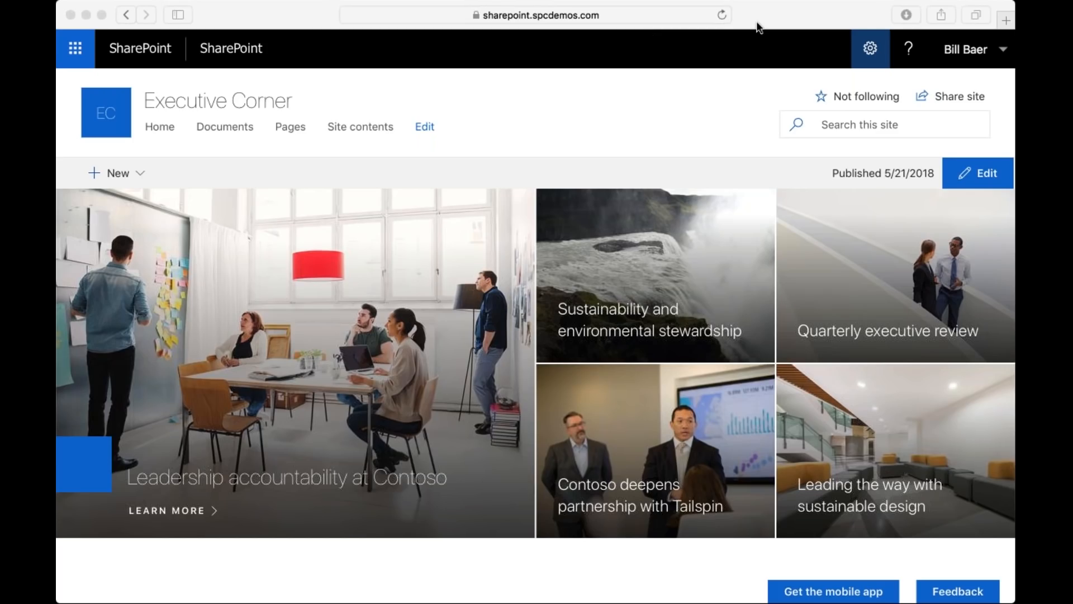
click(872, 51)
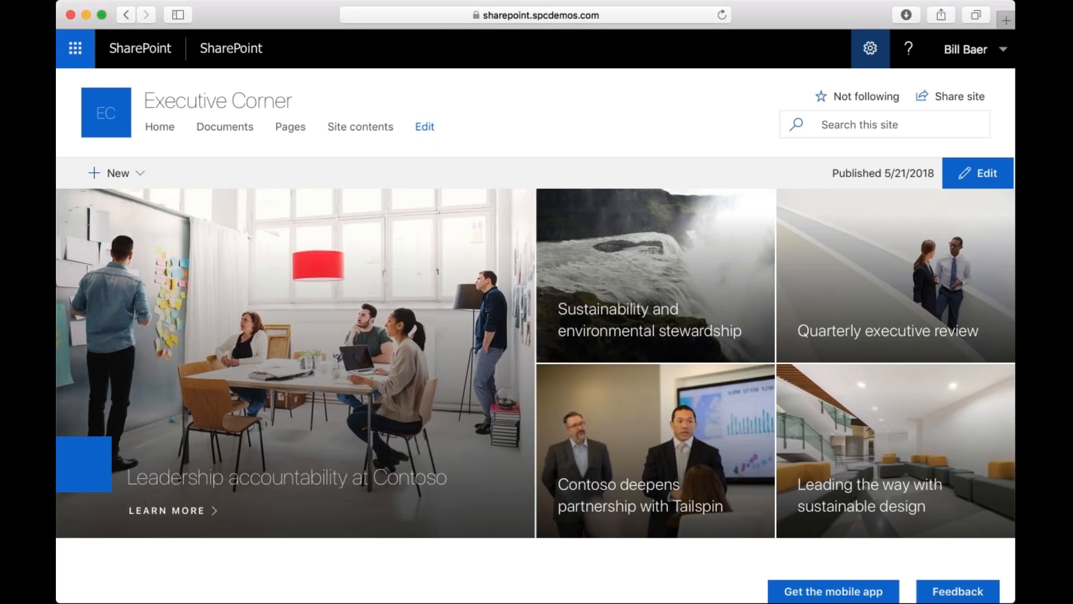
click(870, 49)
click(802, 105)
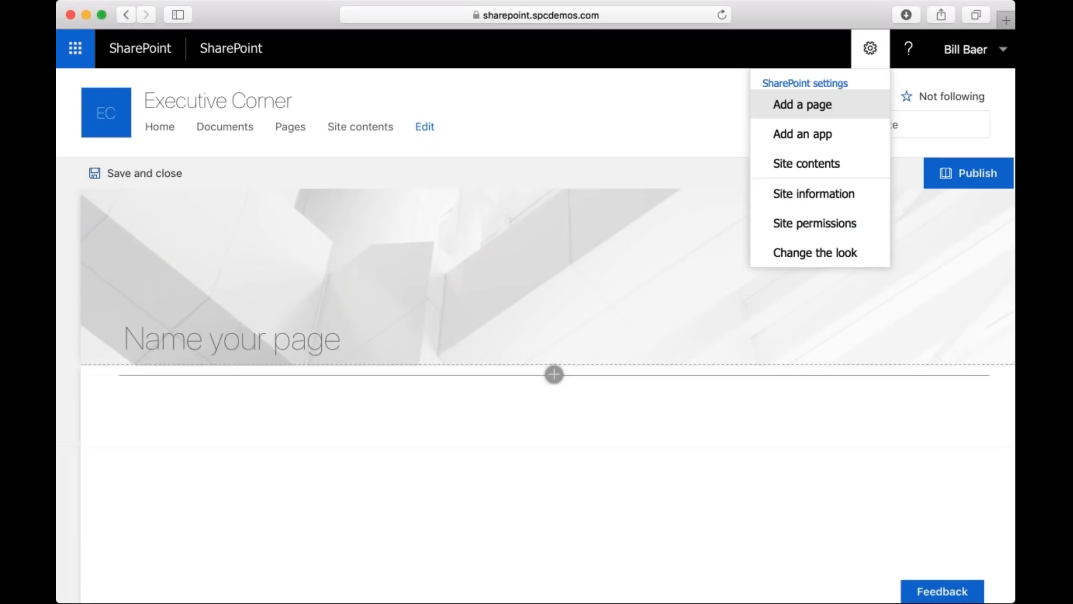
Name the new page "SPC18 Webinar Demo" in its title area.
click(315, 347)
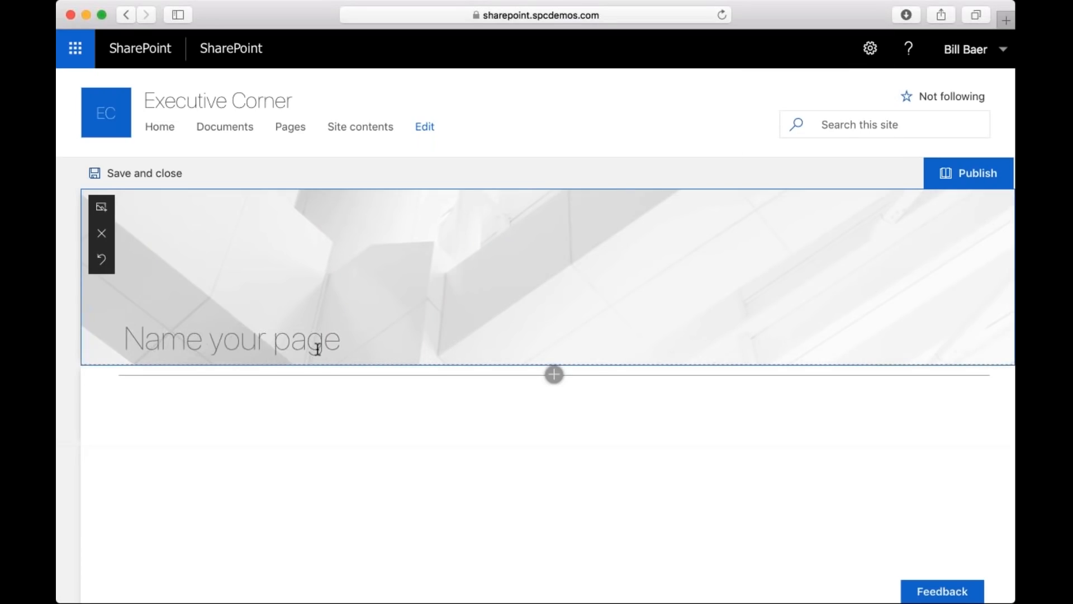
text(SPC18 )
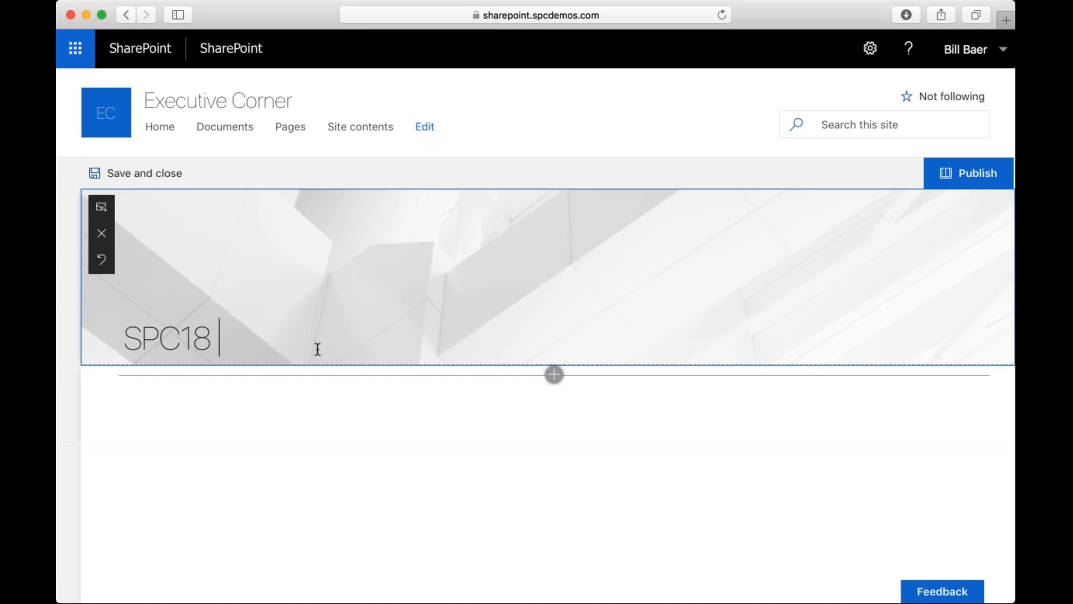
text(Webinar)
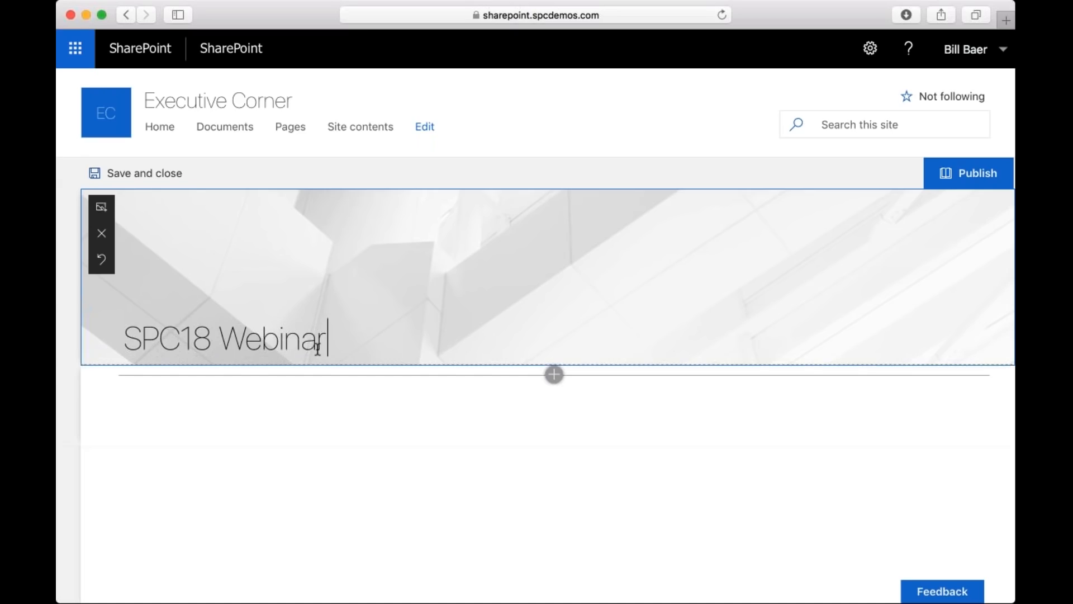
text( Demo)
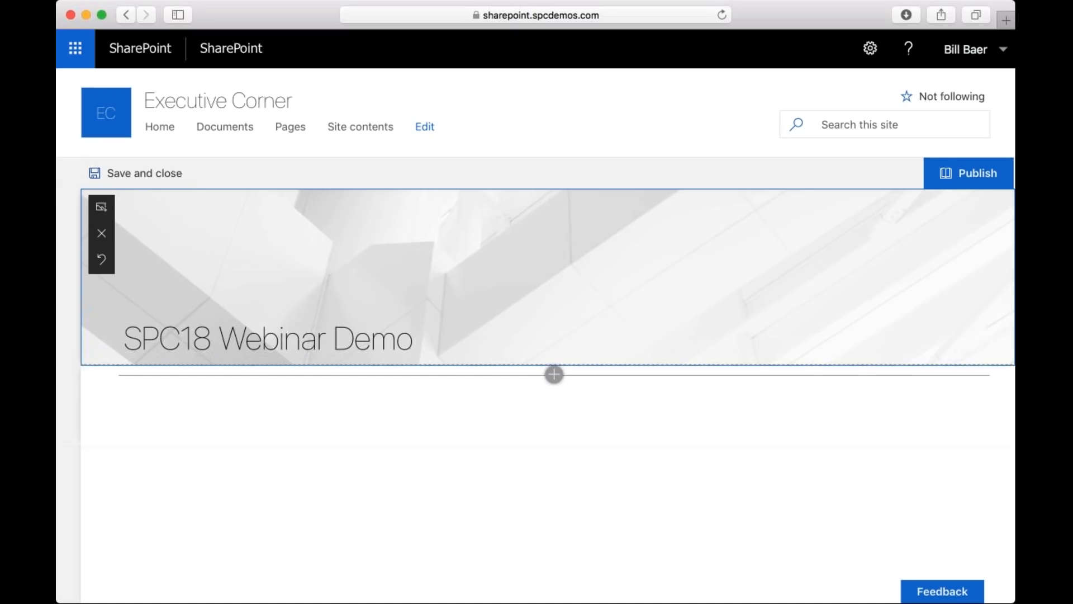
Set the new page's title banner image to the recent image 98165-PathAhead.
click(101, 208)
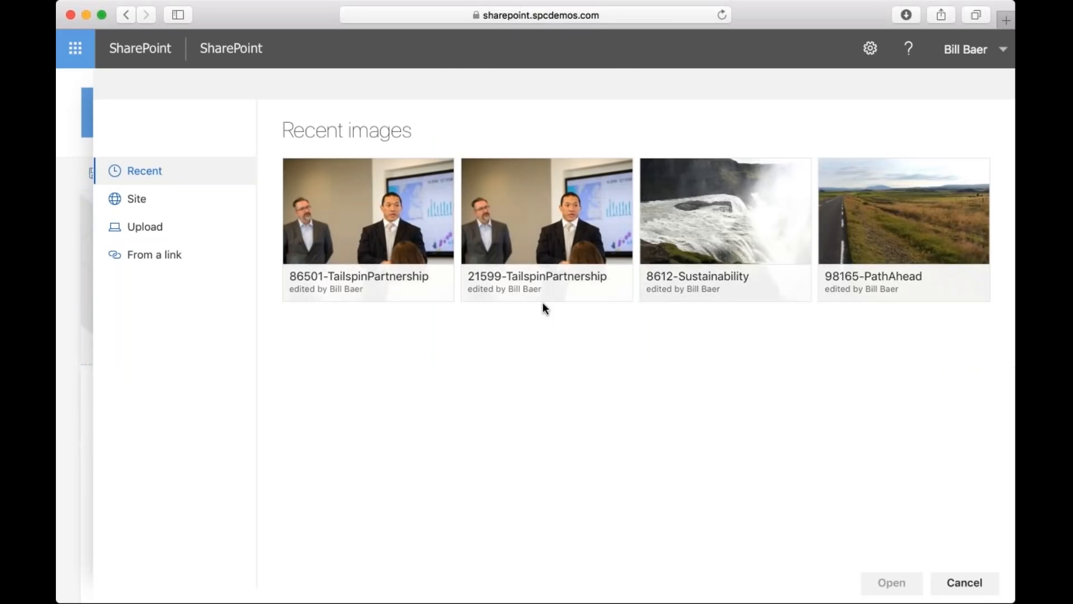
click(951, 177)
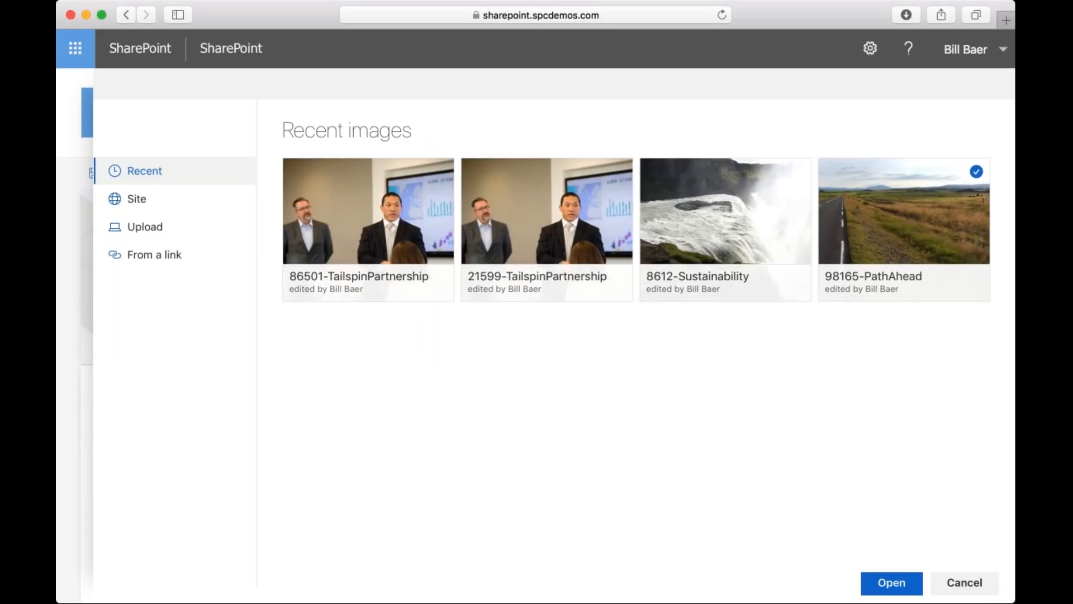
click(895, 581)
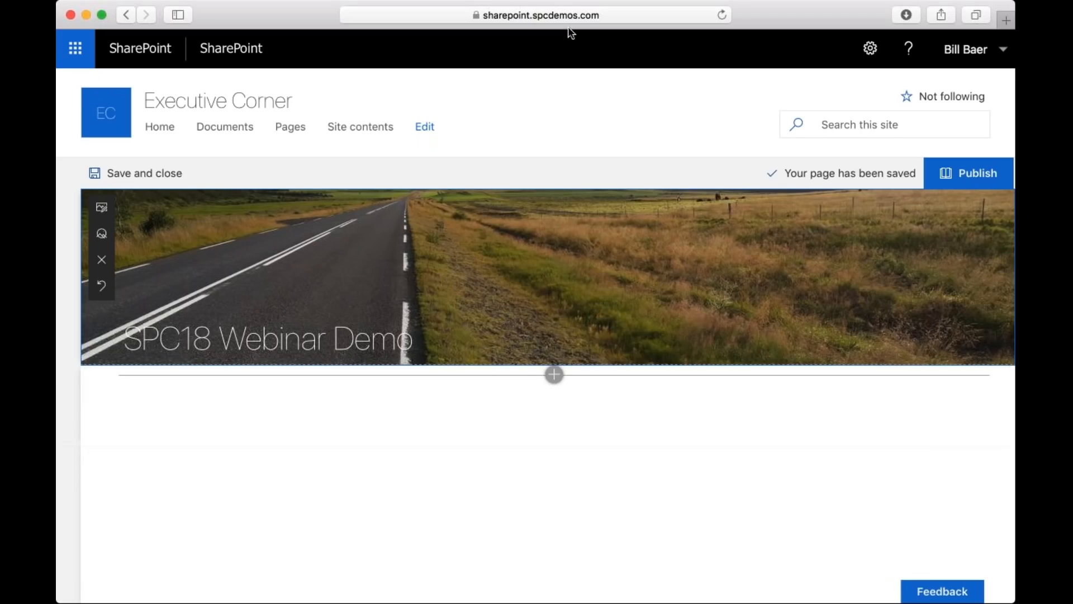
Add a Hero web part to the page body below the title banner.
click(546, 380)
click(553, 375)
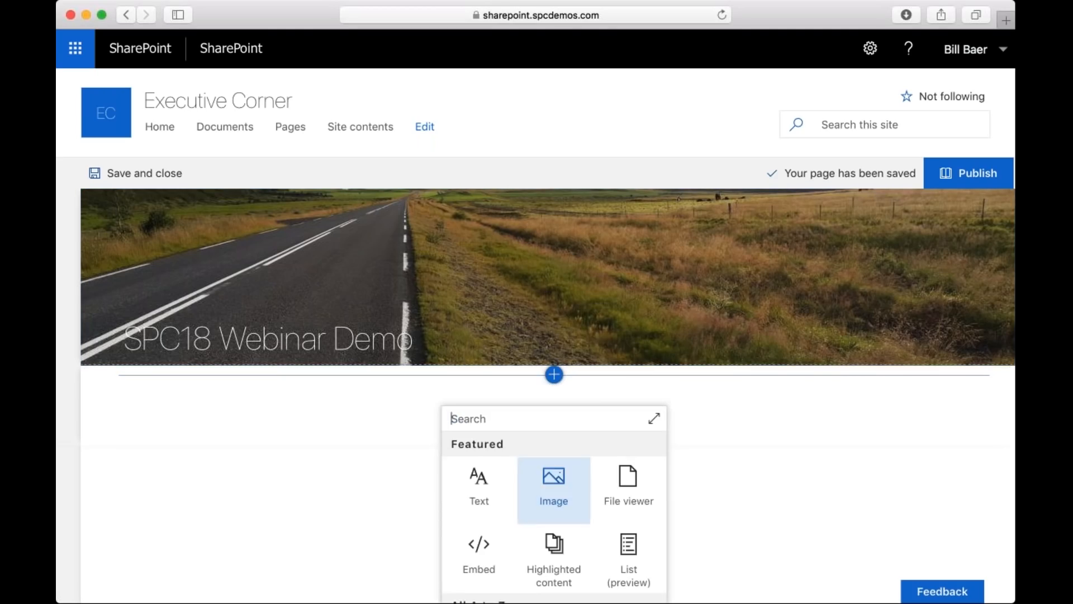
scroll(554, 475, down, 5)
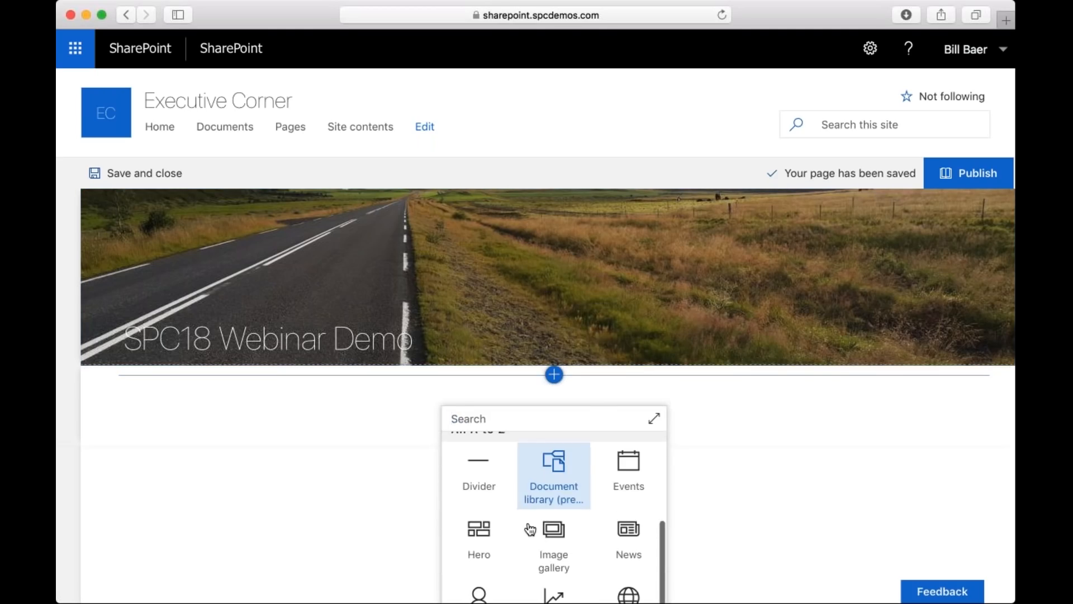
click(489, 530)
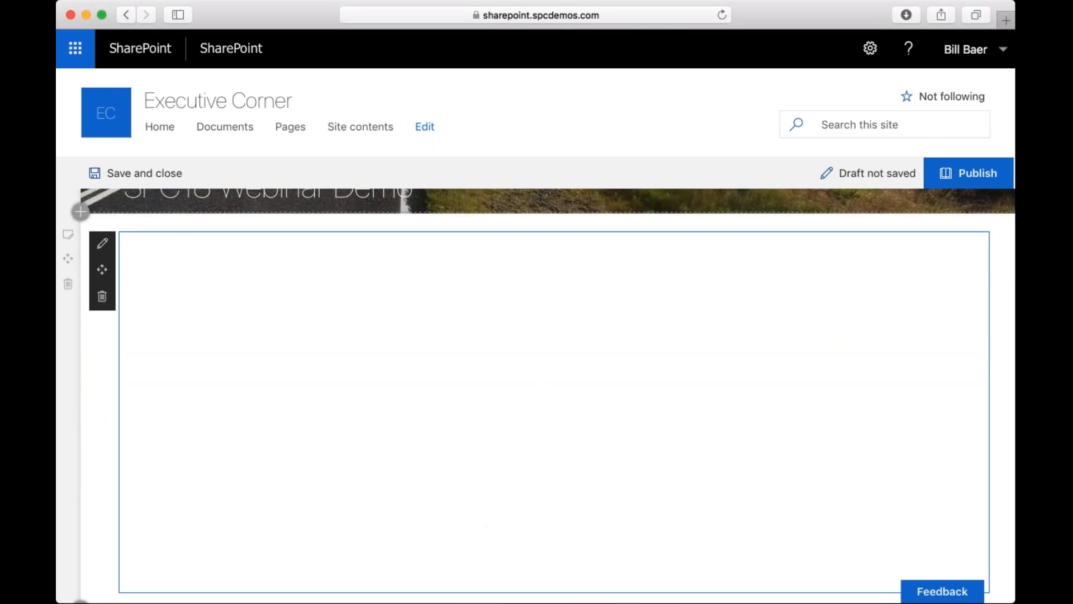
scroll(481, 516, down, 3)
scroll(481, 516, up, 4)
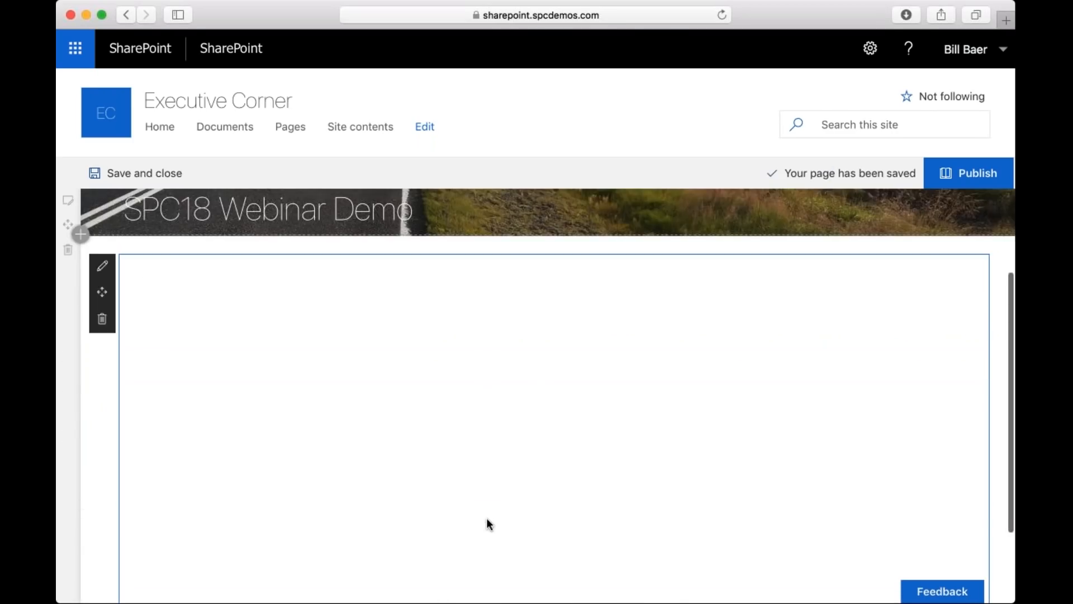
Set the Hero web part's layout to the three-tile option and close its settings.
click(102, 275)
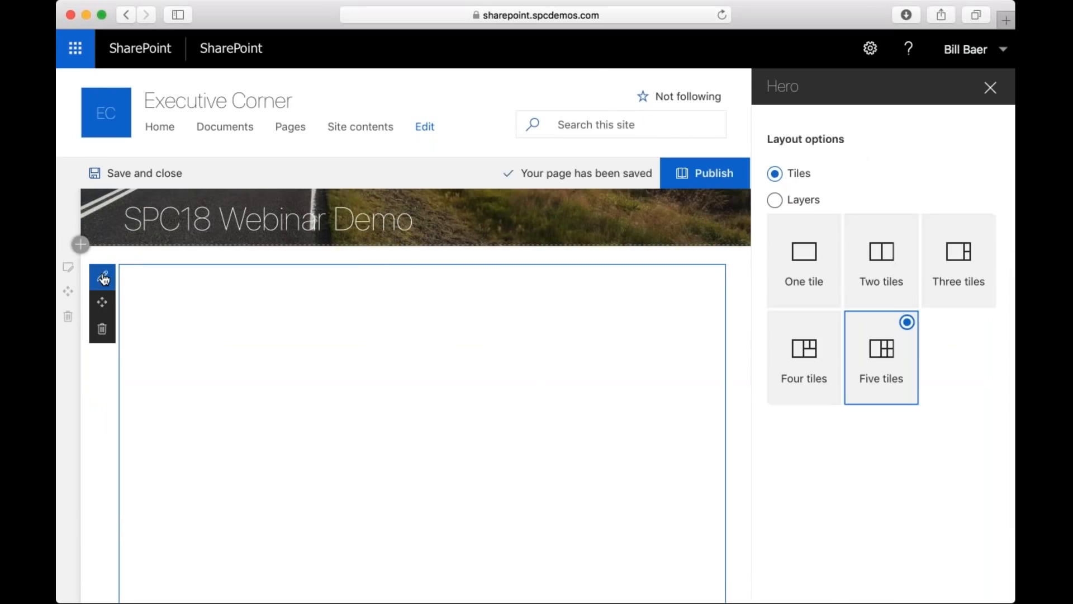
key(super+Tab)
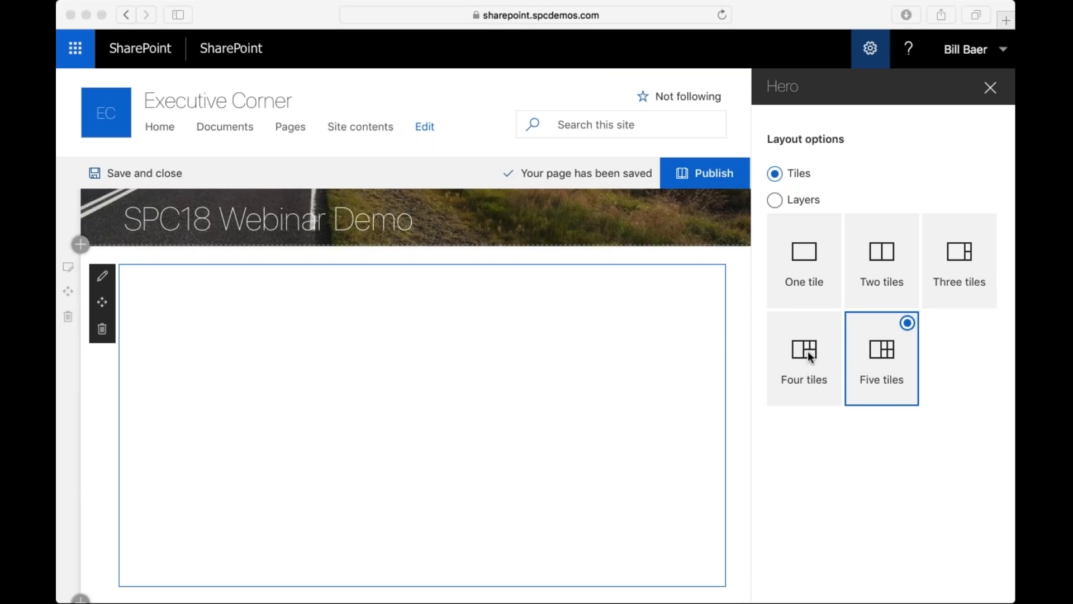
click(991, 288)
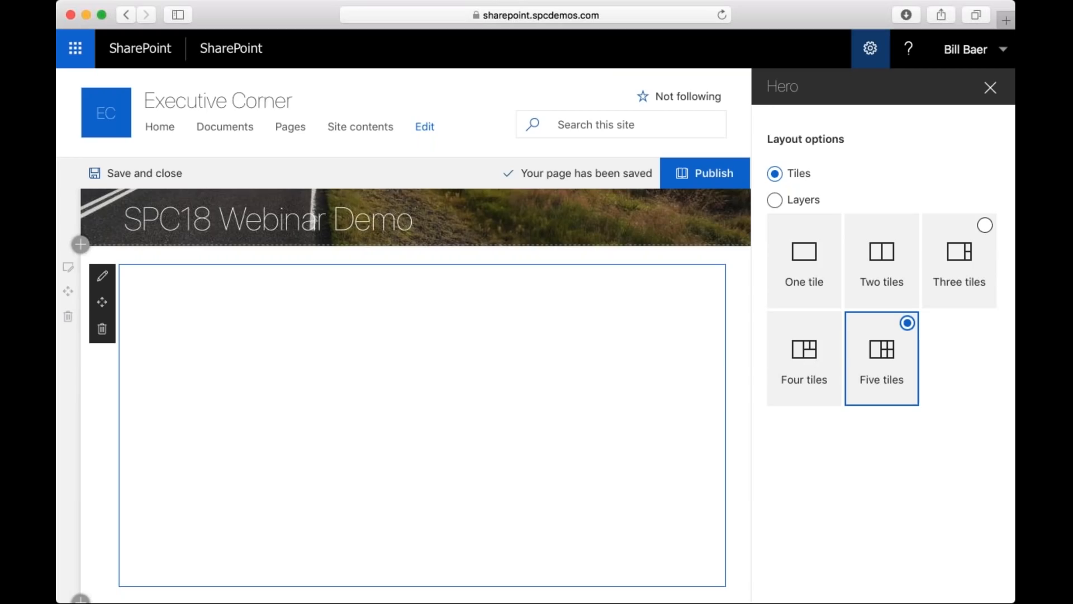
click(986, 226)
click(991, 88)
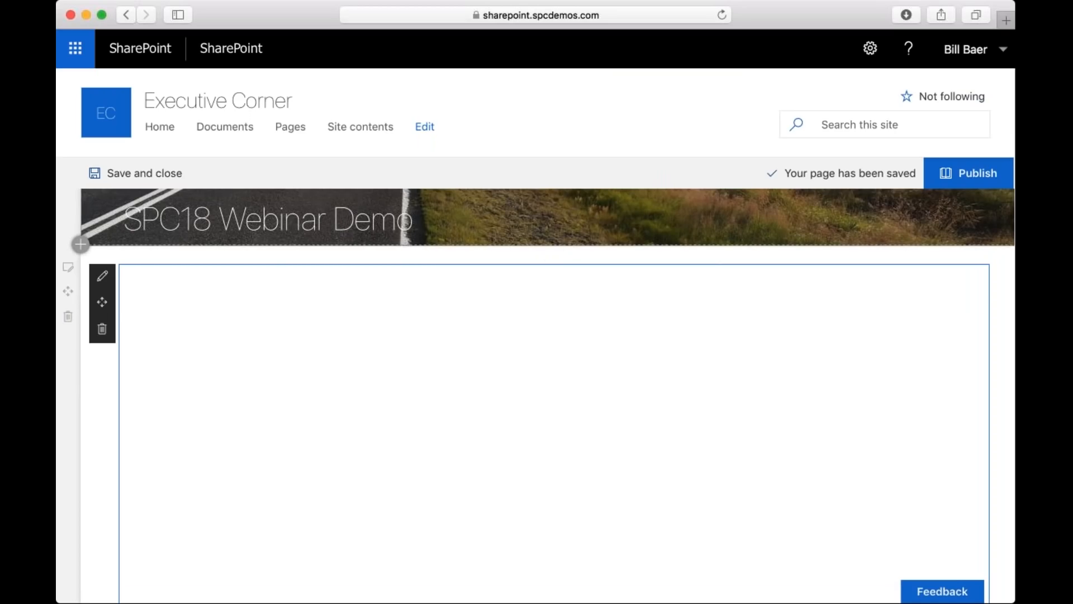
Publish the "SPC18 Webinar Demo" page and close the options for helping others find it.
click(996, 174)
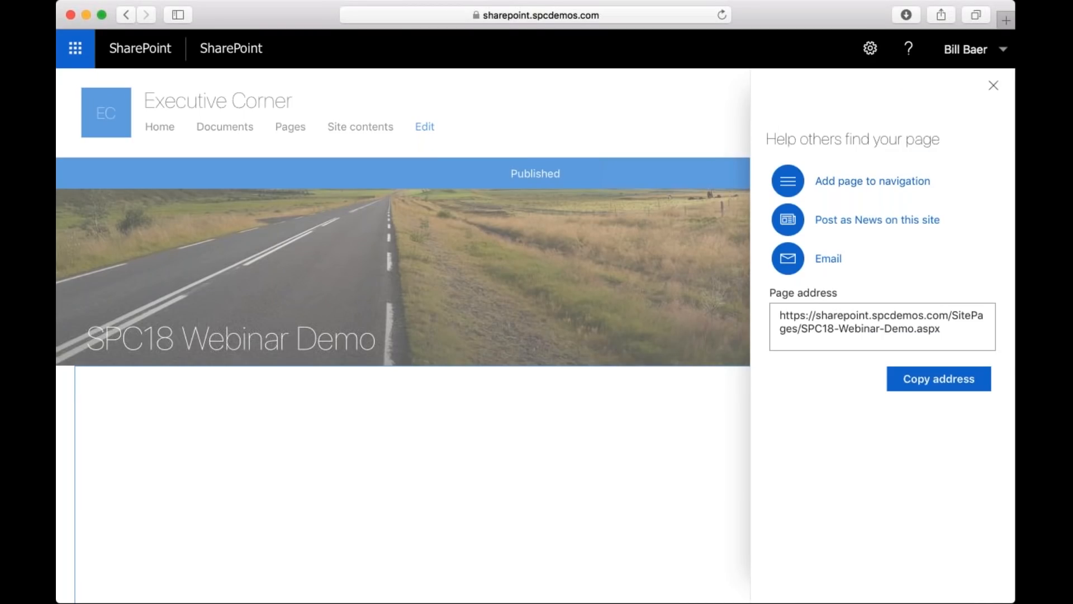
click(994, 85)
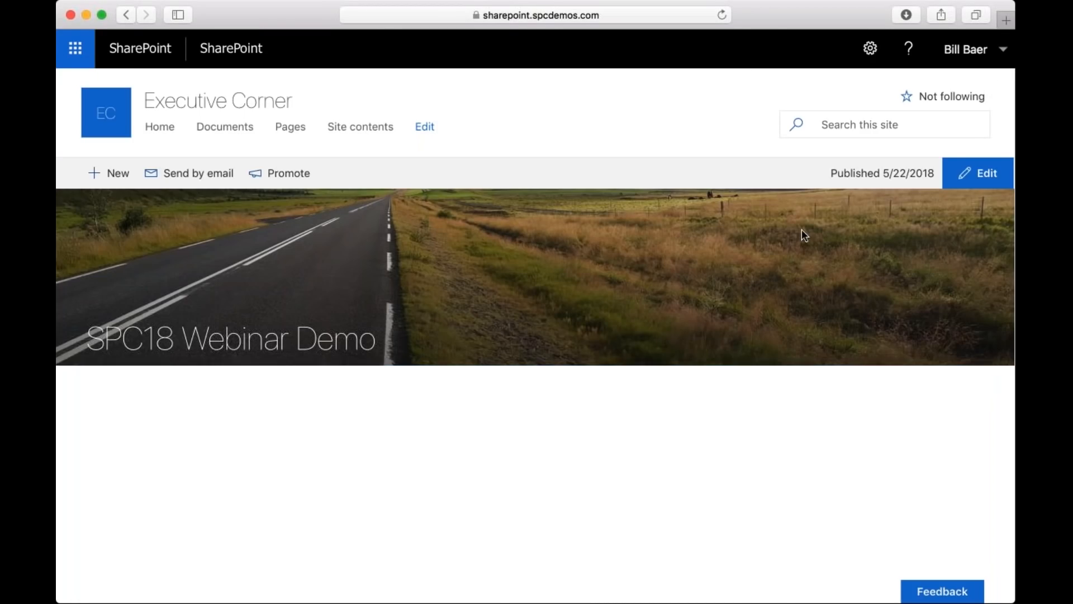
Put the page back in edit mode and link the large Hero tile to the recent page Contoso-deepens-partnership-with-Tailspin.
click(994, 173)
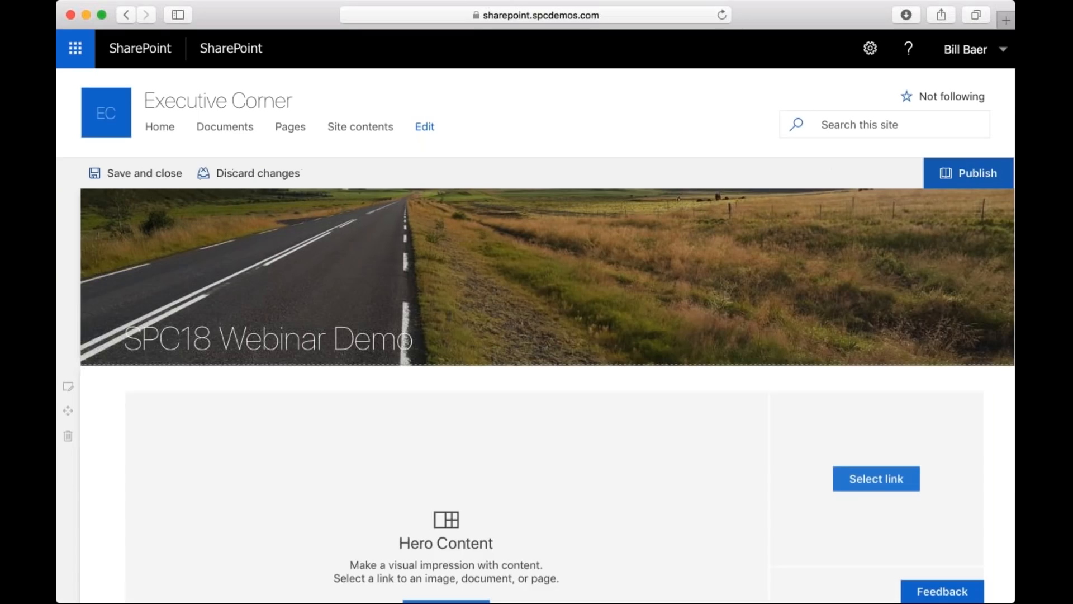
scroll(536, 391, down, 3)
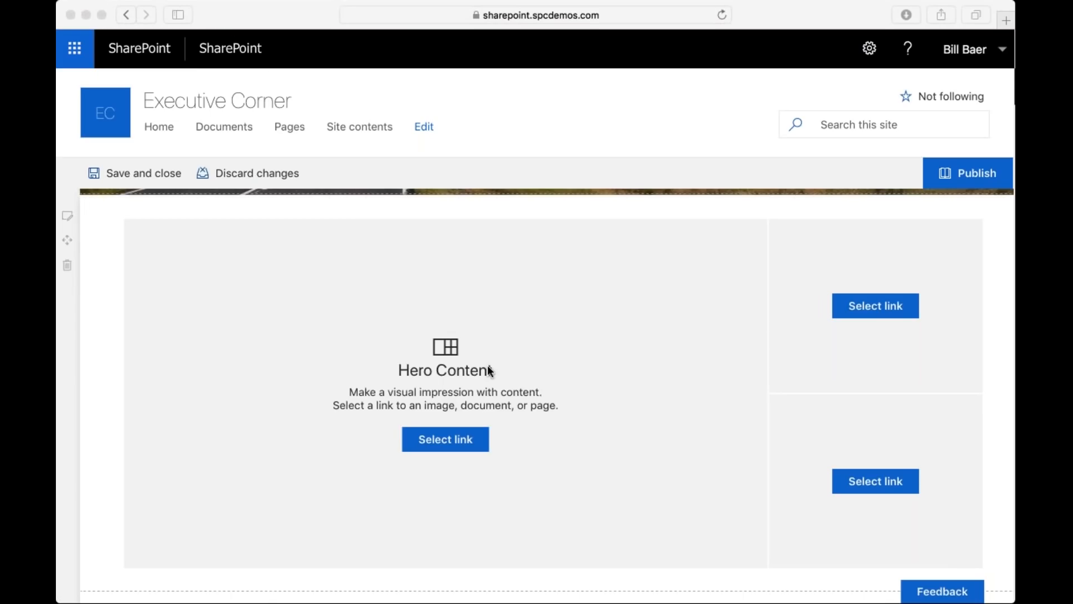
click(445, 451)
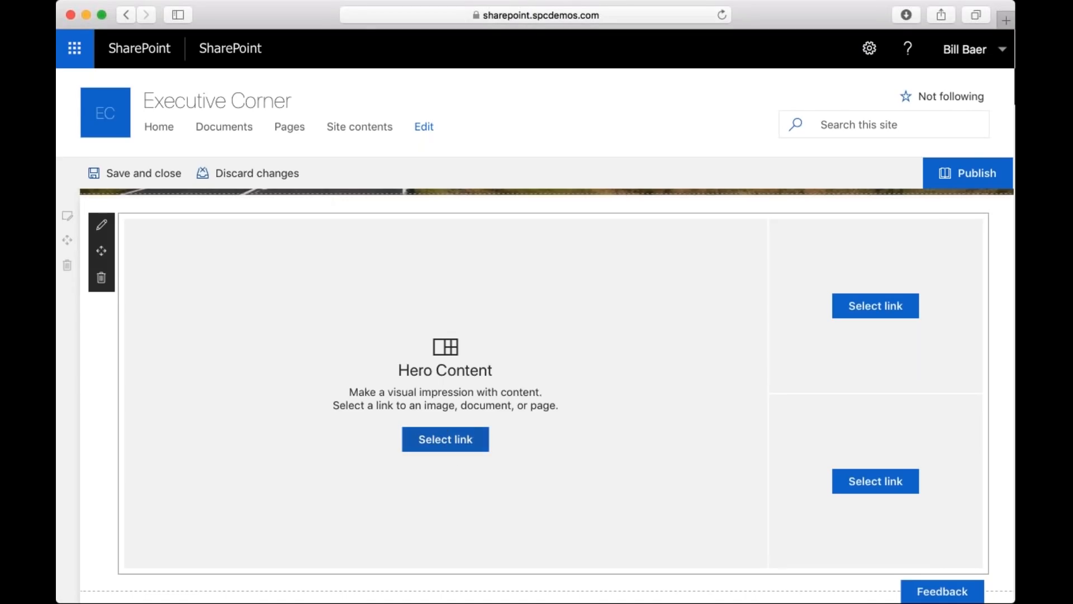
click(446, 439)
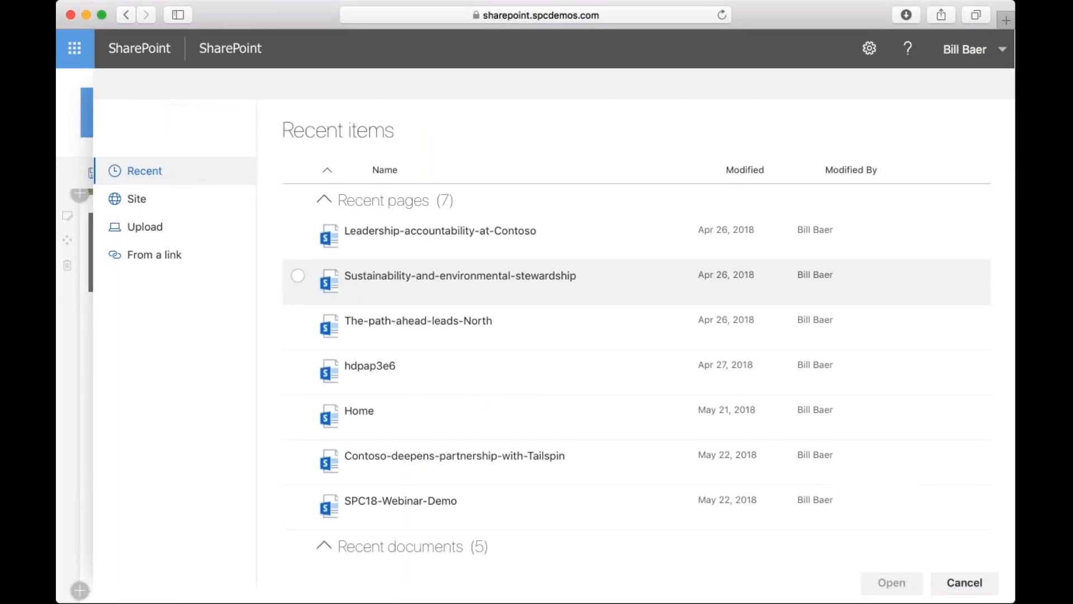
click(266, 8)
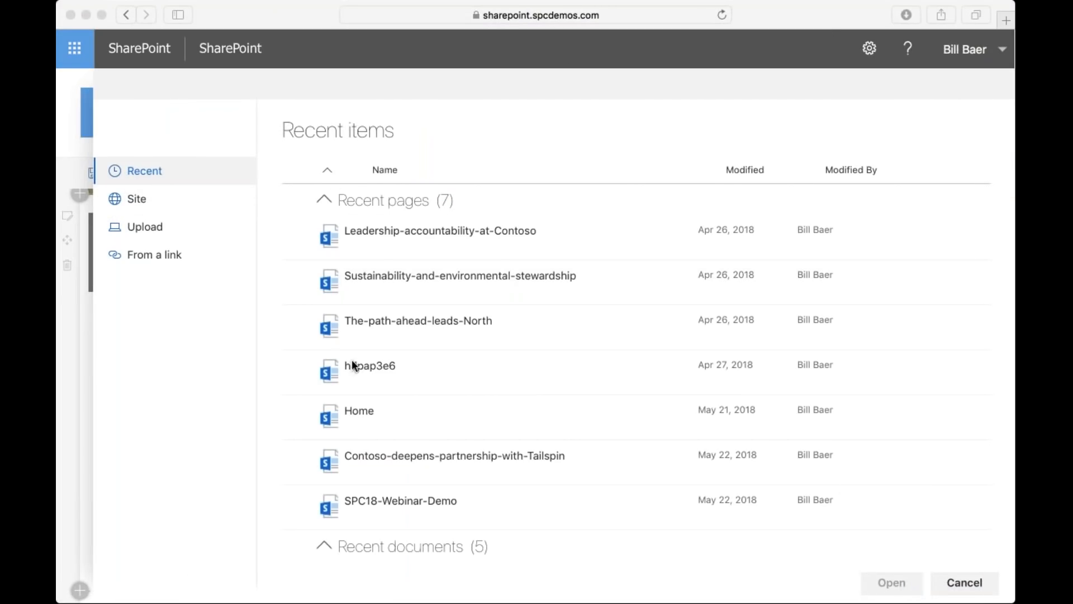
click(299, 457)
scroll(299, 457, down, 2)
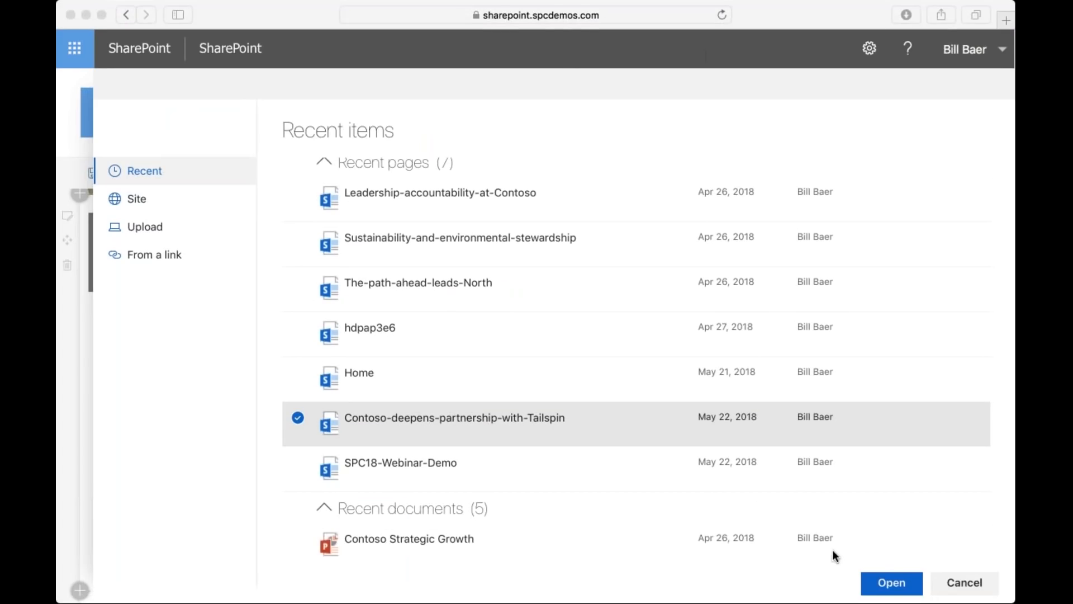
click(892, 582)
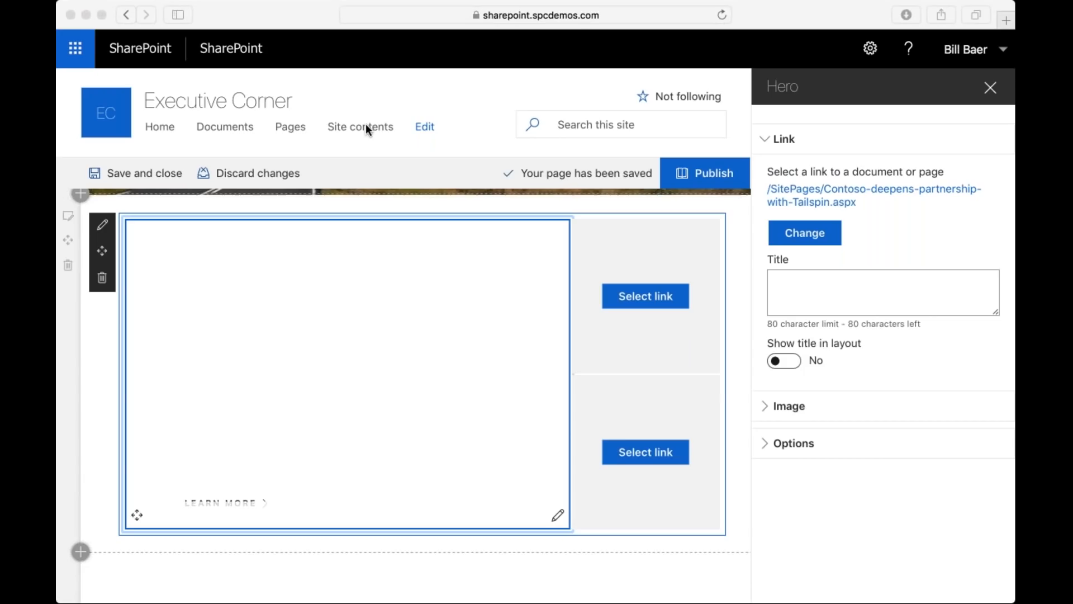
Link the upper small Hero tile to the recent document Contoso Strategic Growth.
click(652, 344)
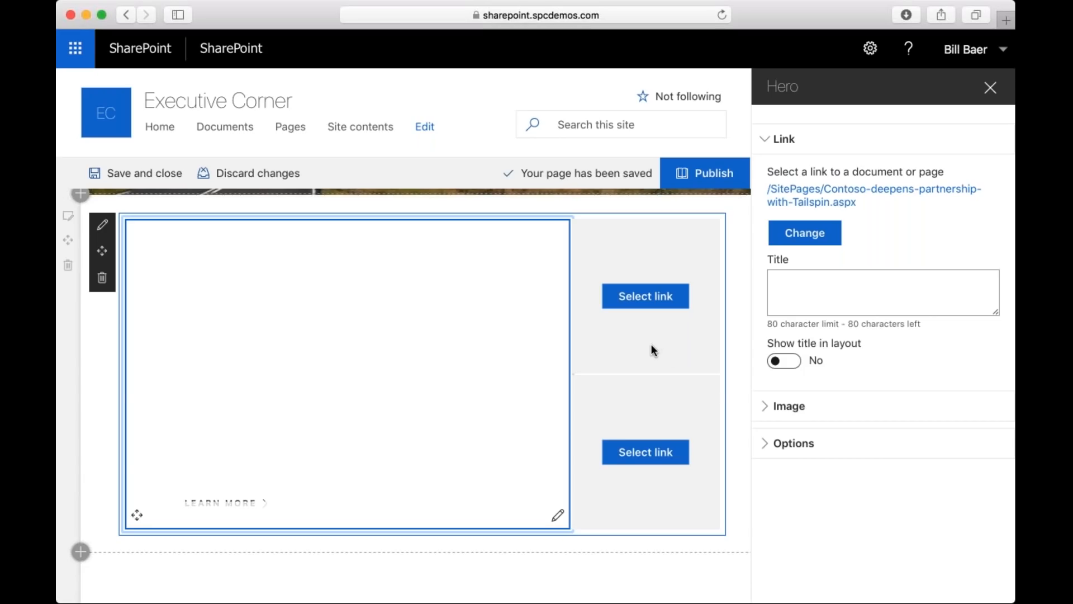
click(645, 297)
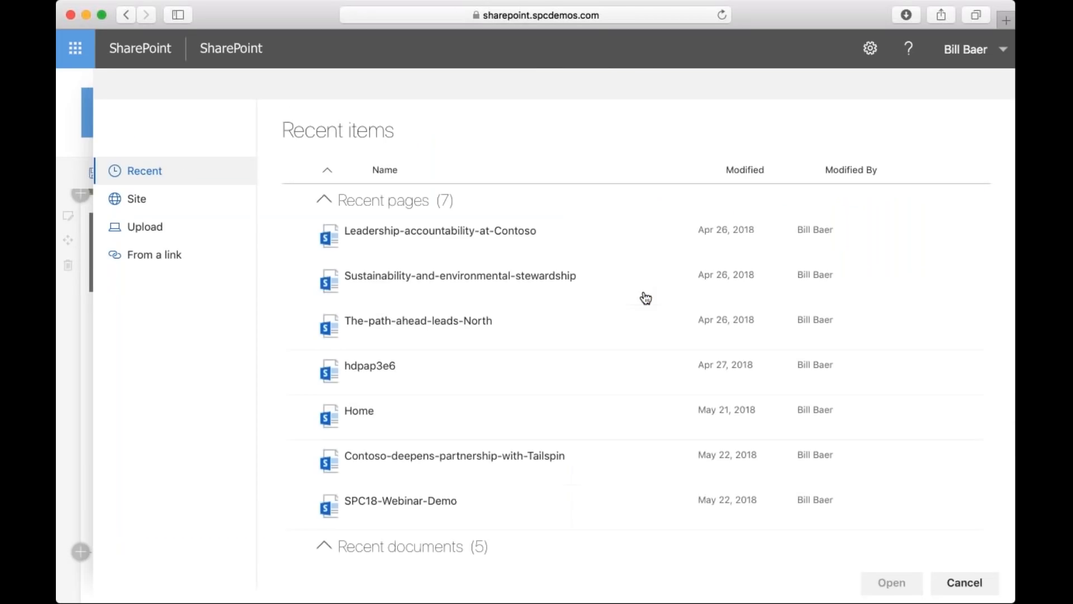
click(411, 92)
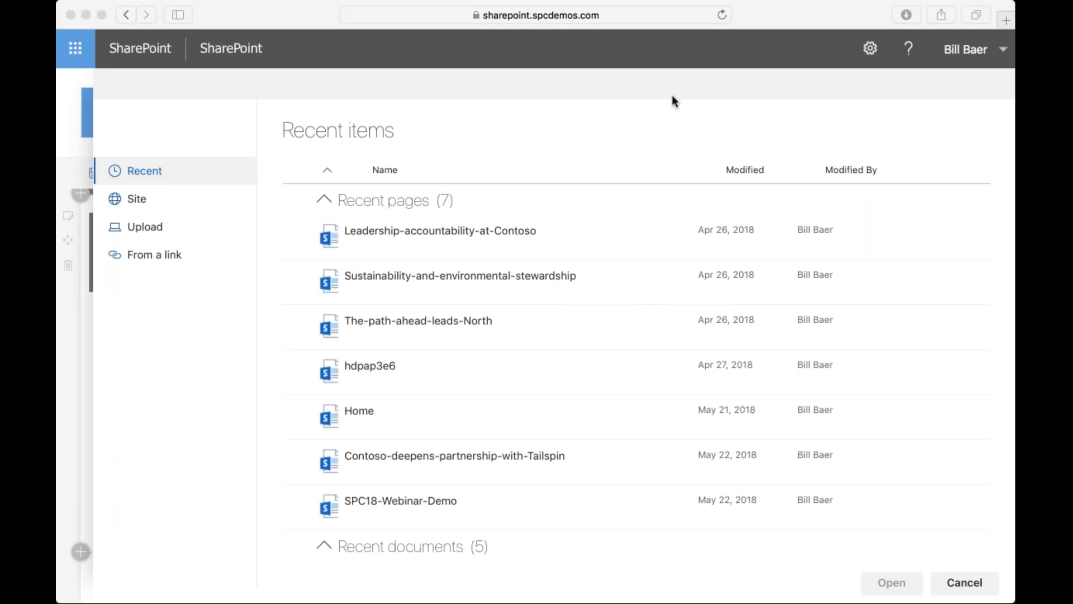
scroll(417, 371, down, 3)
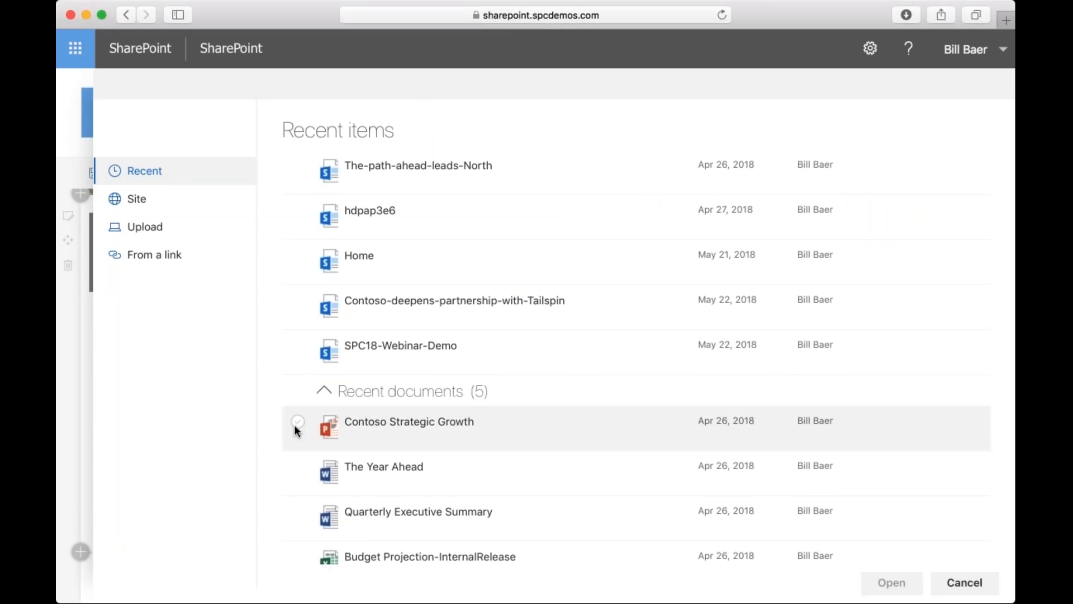
click(297, 422)
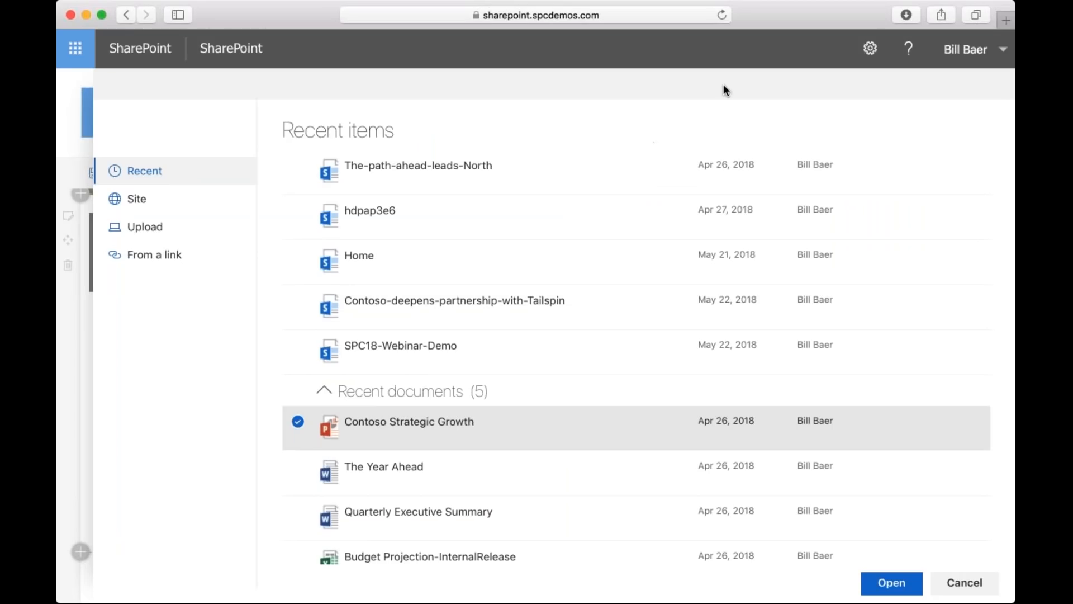
click(892, 582)
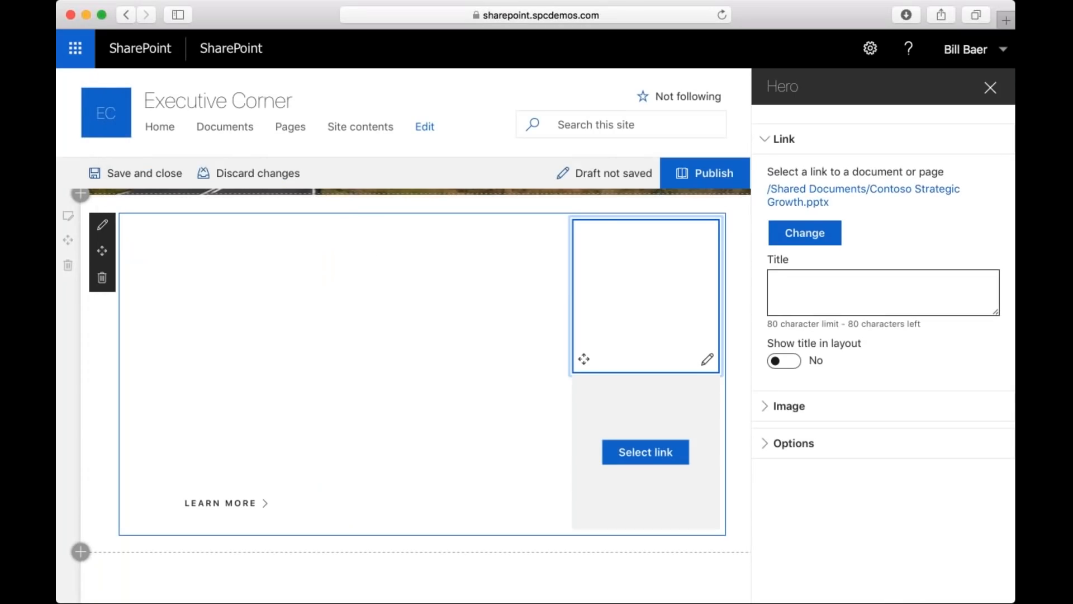
Title the Contoso Strategic Growth tile "Learn more...".
click(883, 292)
text(L)
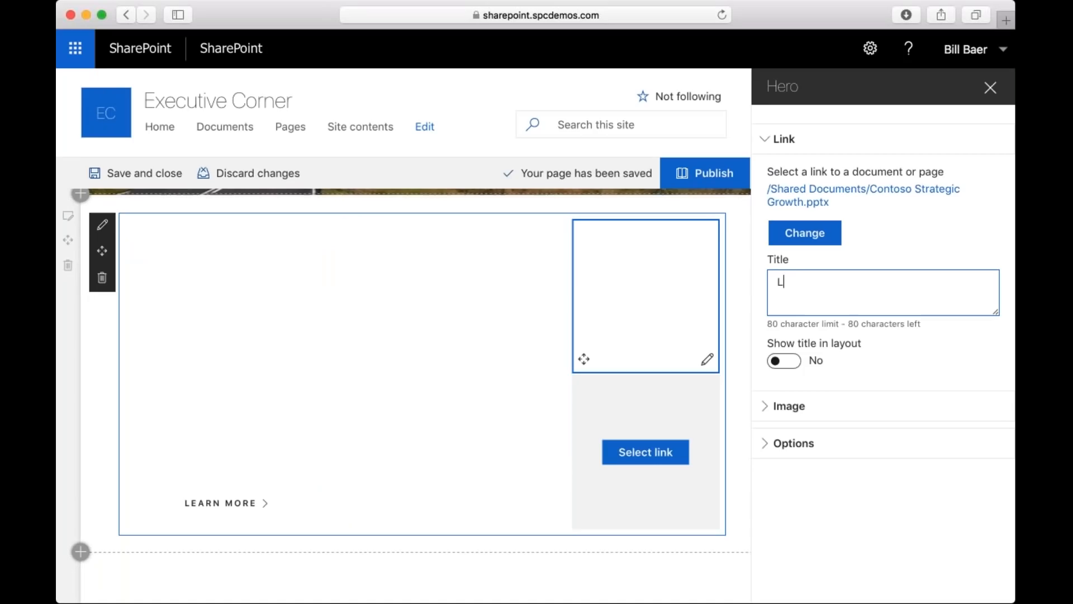
text(earn more...)
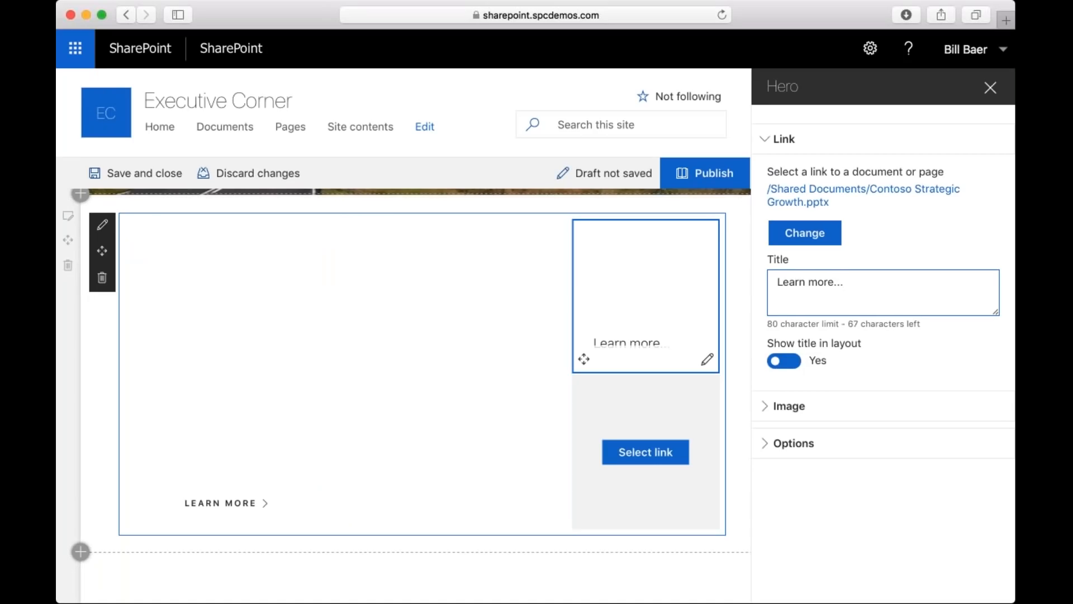
Set the "Learn more..." tile's image to Color only and close the Hero settings.
click(762, 405)
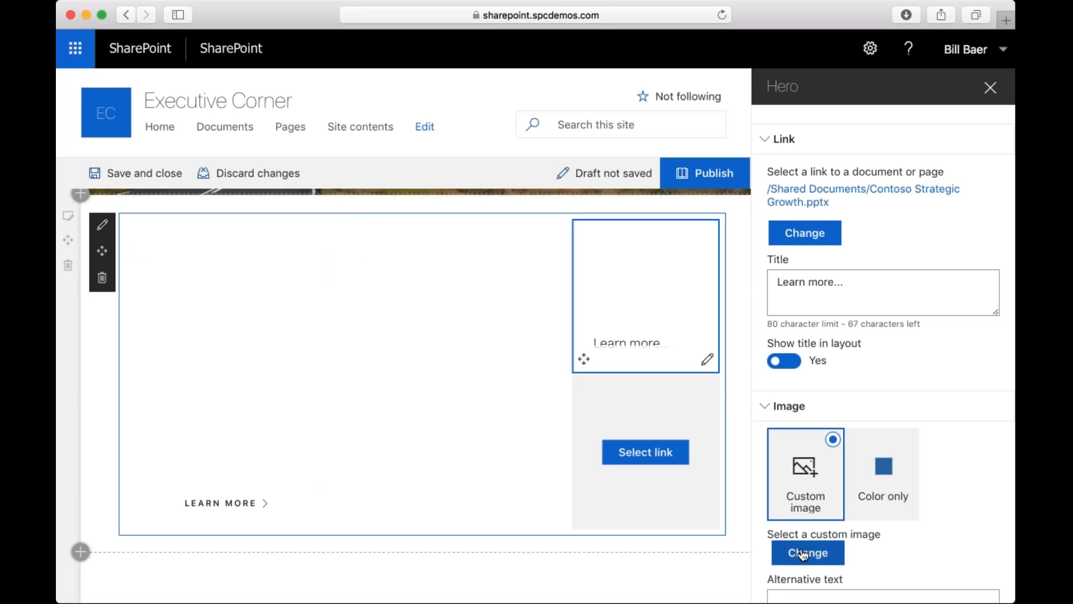
scroll(803, 556, down, 3)
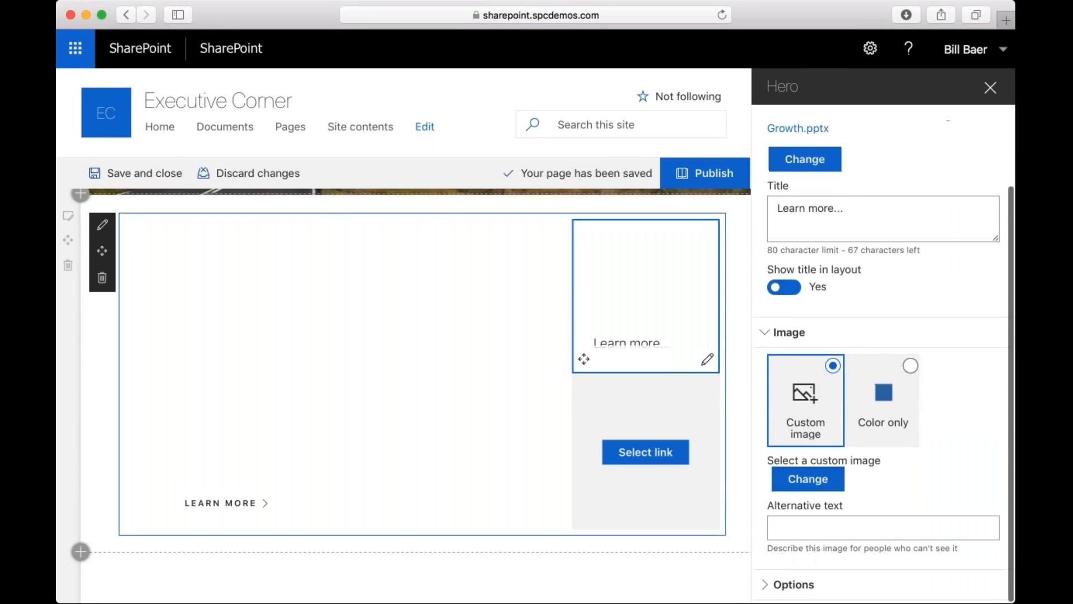
click(883, 401)
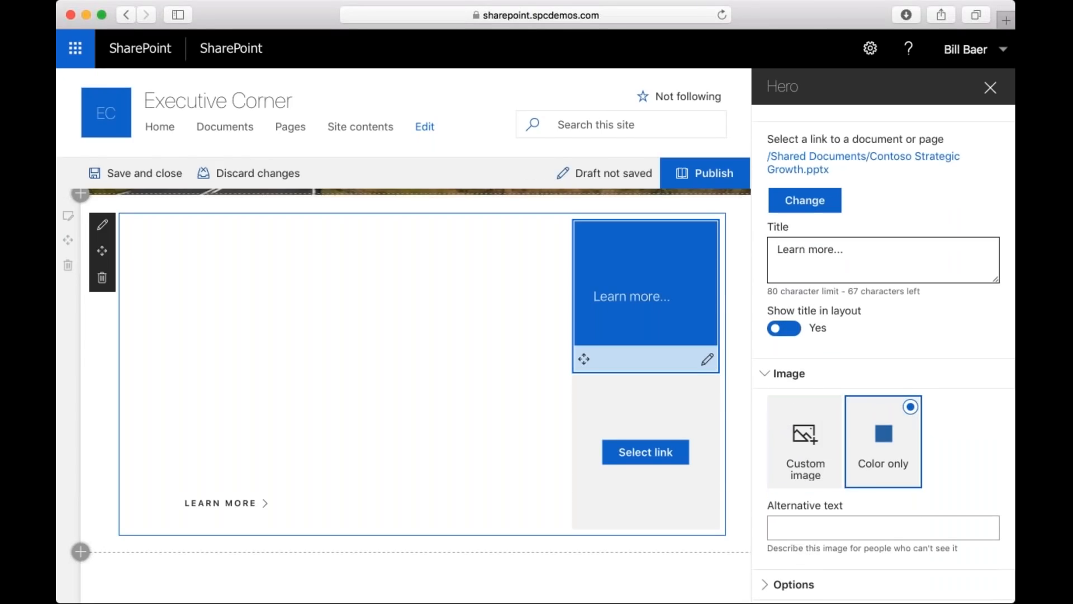
click(796, 584)
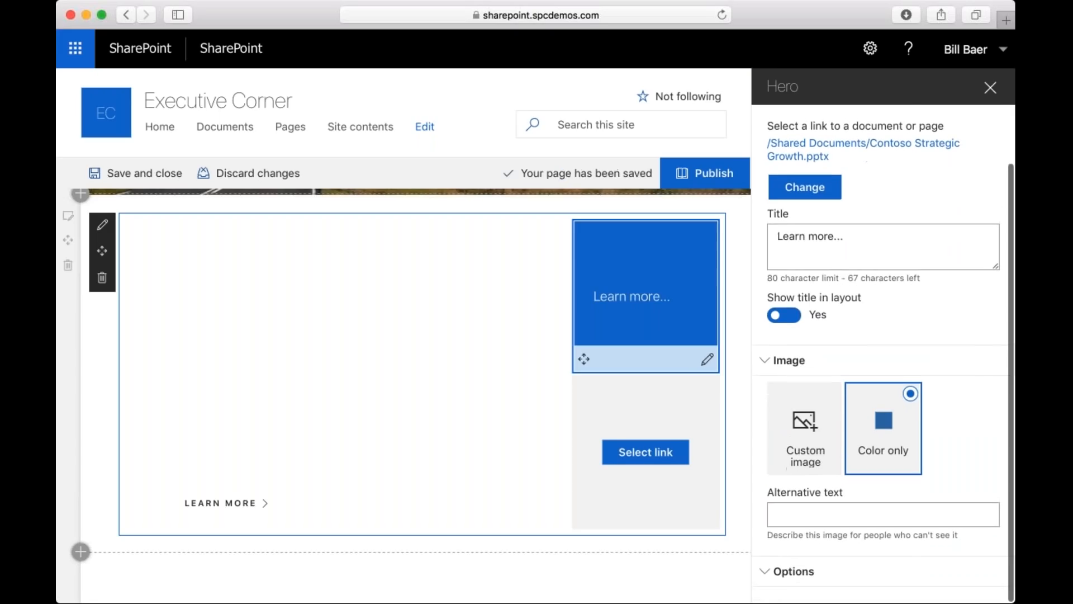
click(991, 87)
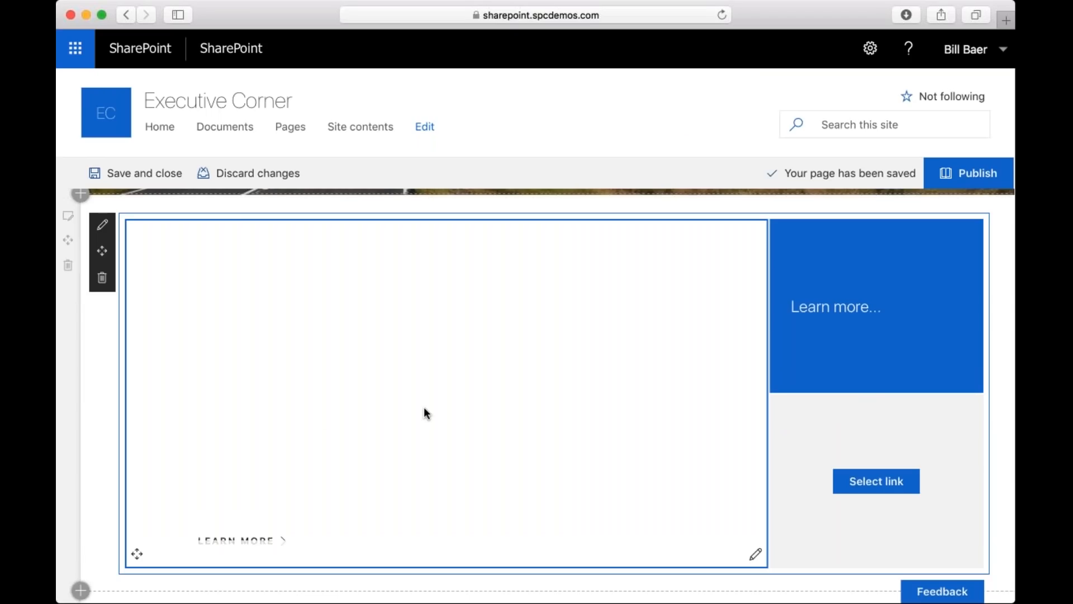
Link the remaining small Hero tile to the recent image 98165-PathAhead and review its image settings.
click(878, 485)
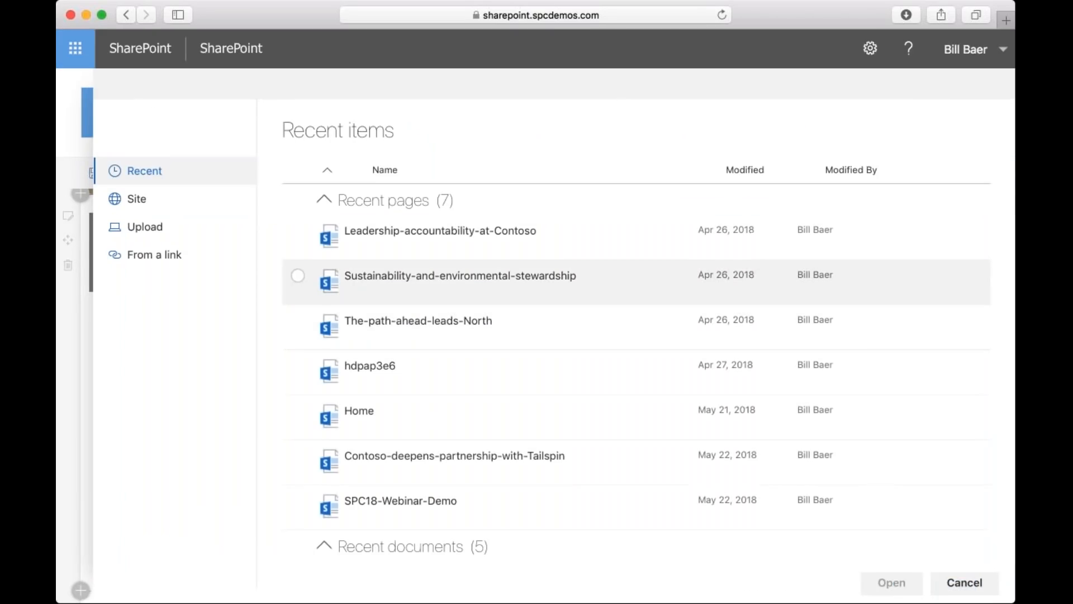
scroll(559, 364, down, 6)
scroll(373, 390, down, 2)
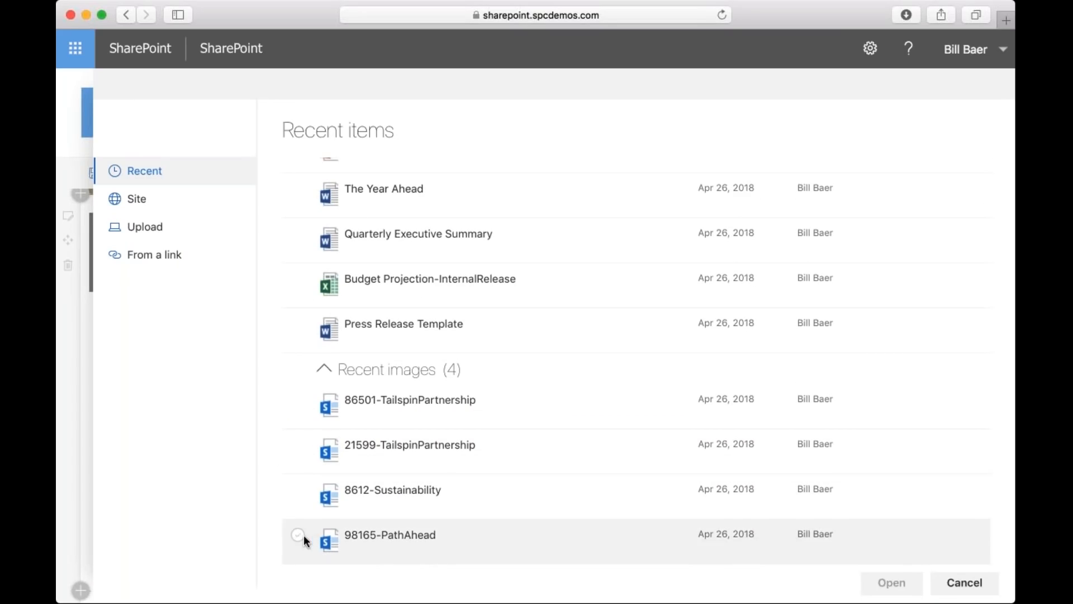
click(301, 535)
click(892, 582)
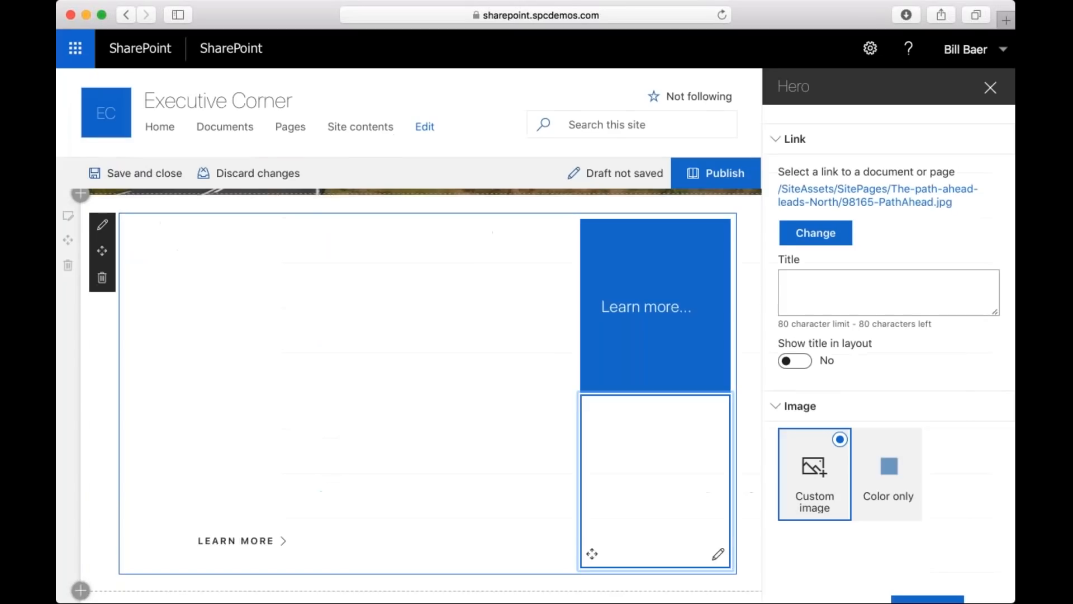
scroll(917, 426, down, 3)
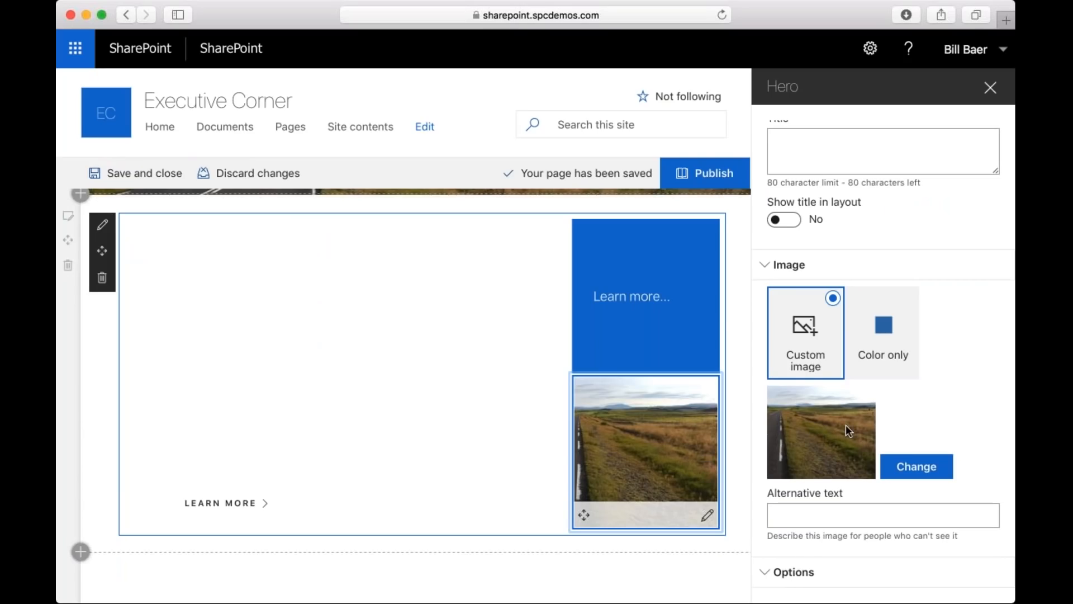
scroll(883, 363, up, 2)
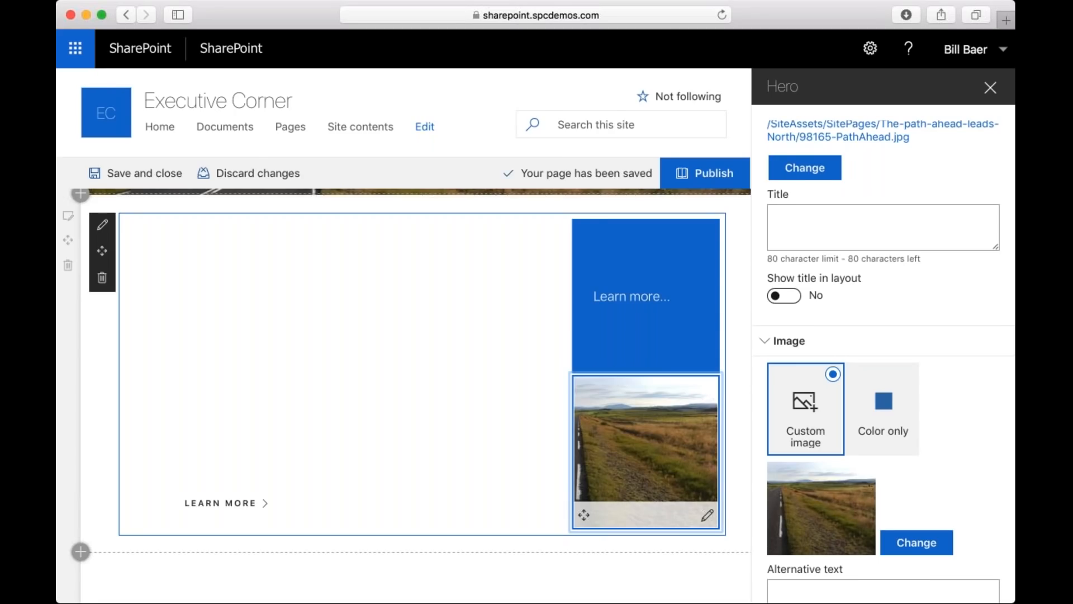
Close the Hero settings and publish the page with its filled tiles.
click(989, 88)
click(959, 178)
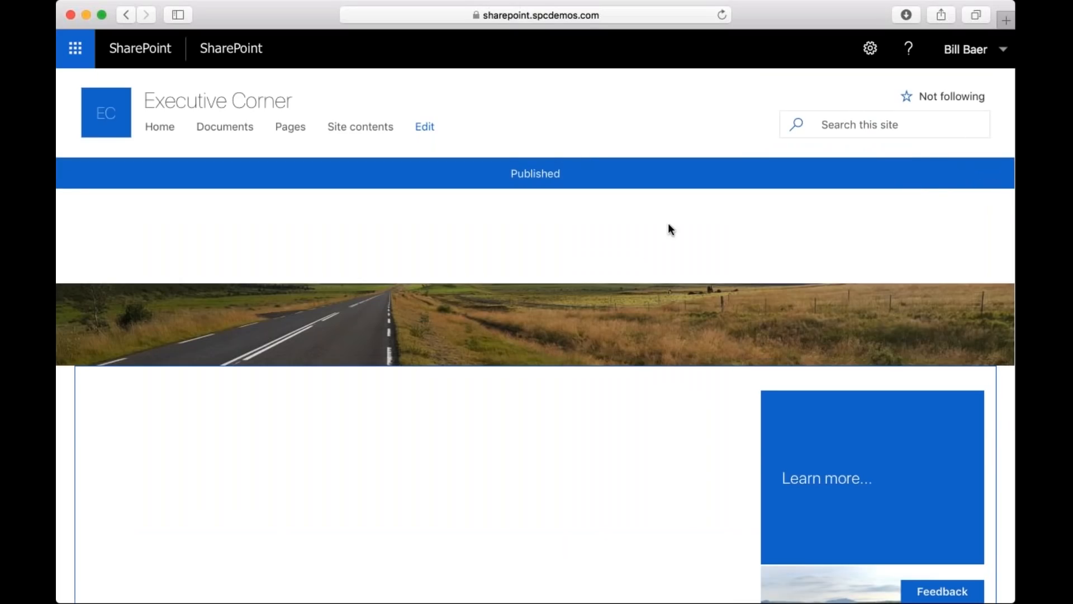
scroll(794, 238, down, 3)
scroll(794, 238, up, 3)
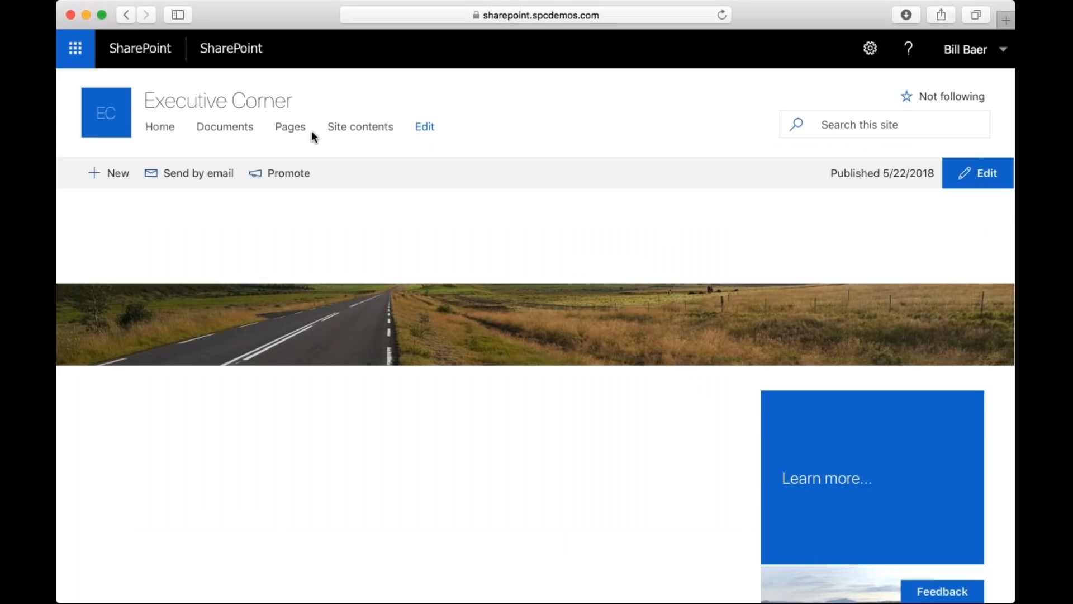
Reload the published page and follow the large Hero tile's Learn More link to check its target article.
click(295, 128)
click(722, 15)
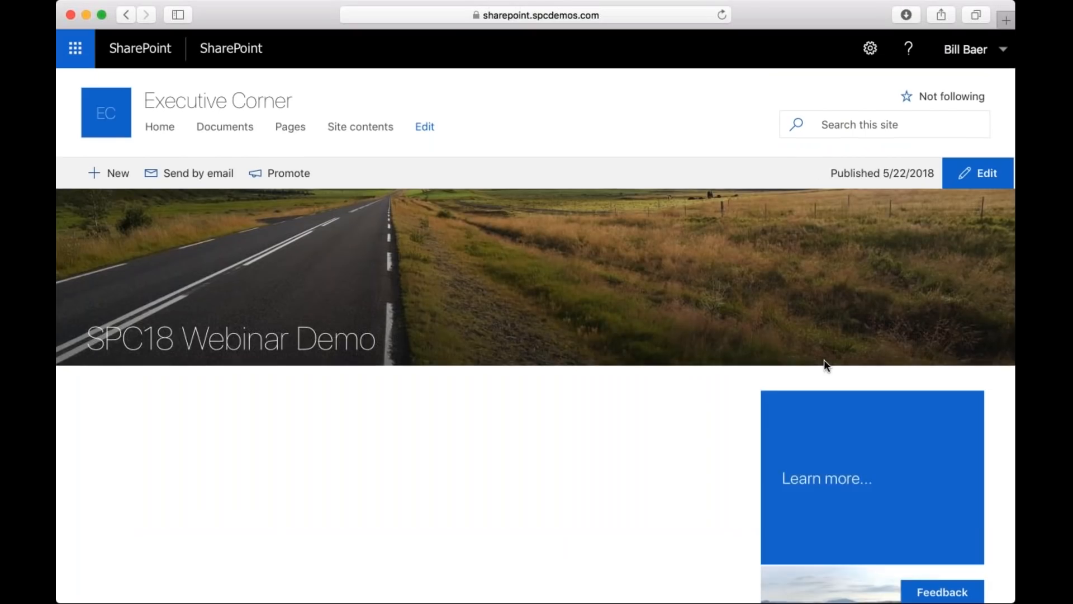
scroll(826, 362, down, 5)
scroll(824, 360, down, 2)
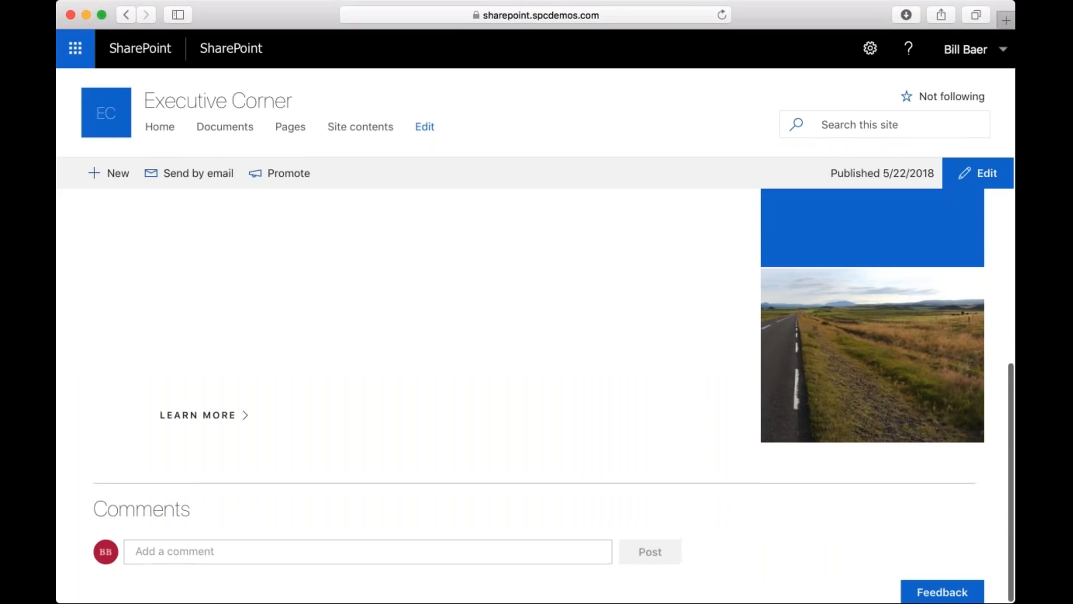
click(204, 415)
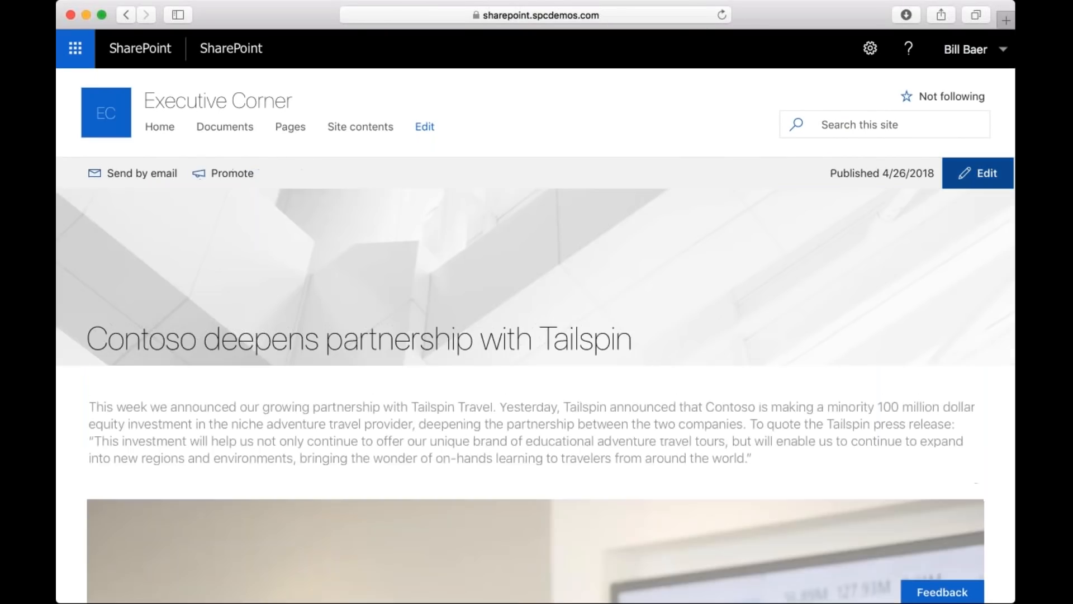
Edit the Tailspin partnership article, browse the web parts available below its image, and discard the changes.
click(978, 173)
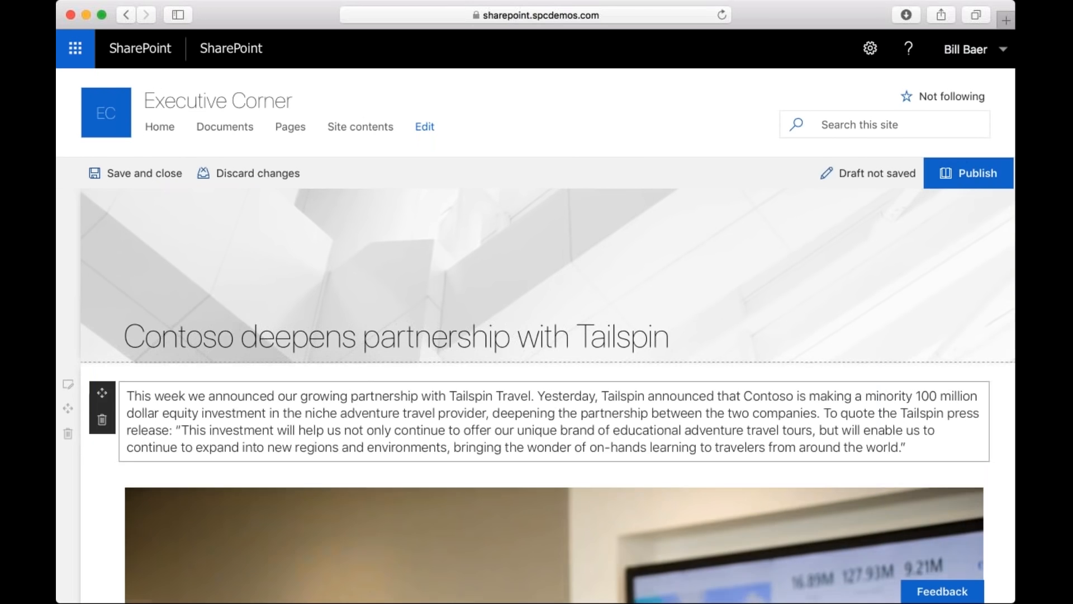
scroll(548, 396, down, 10)
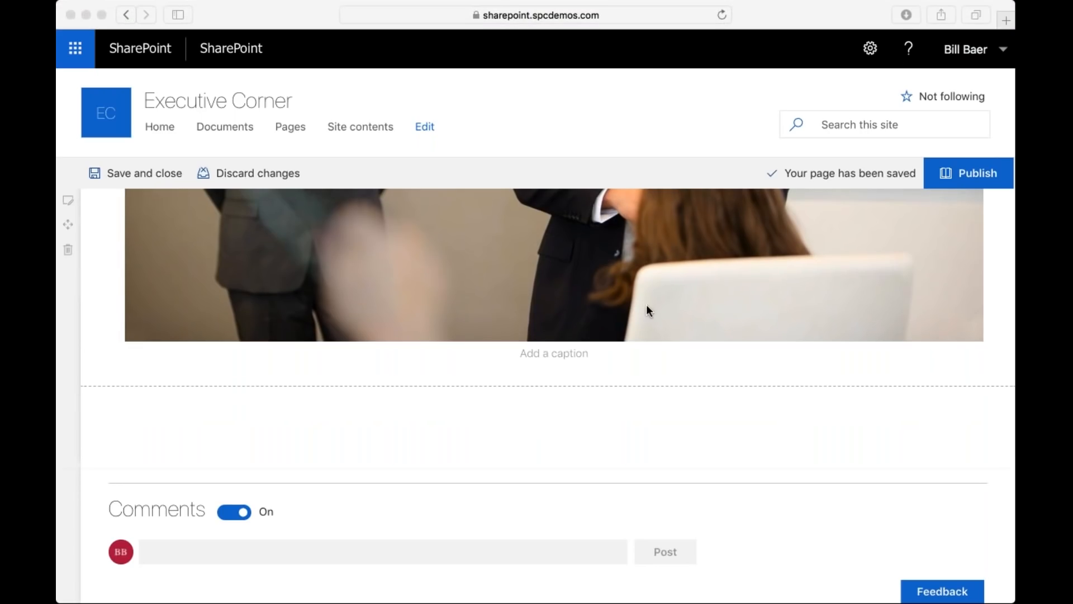
click(565, 386)
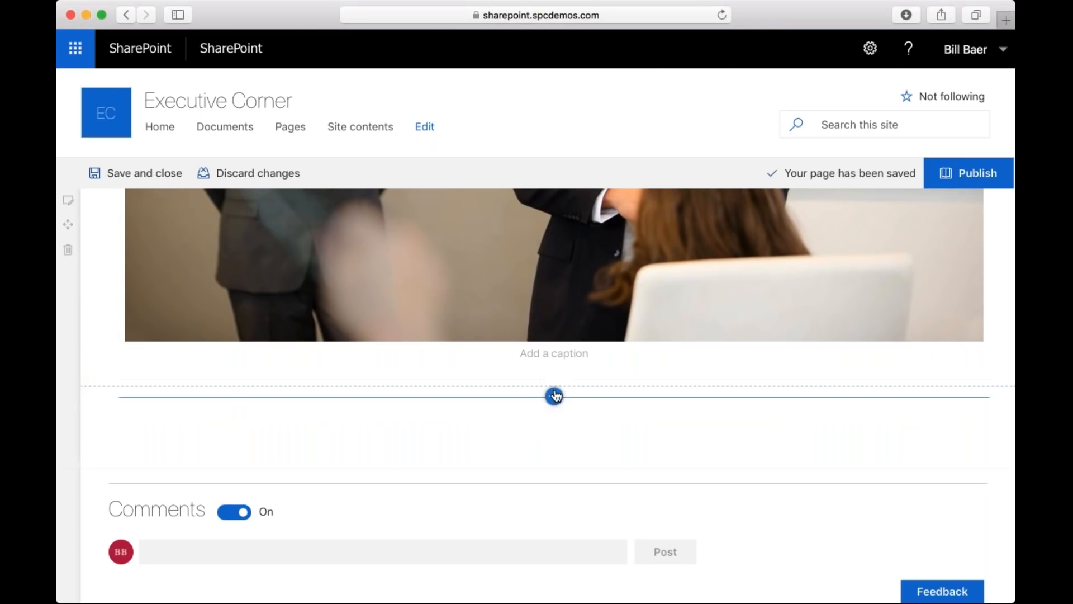
click(553, 397)
scroll(554, 241, down, 2)
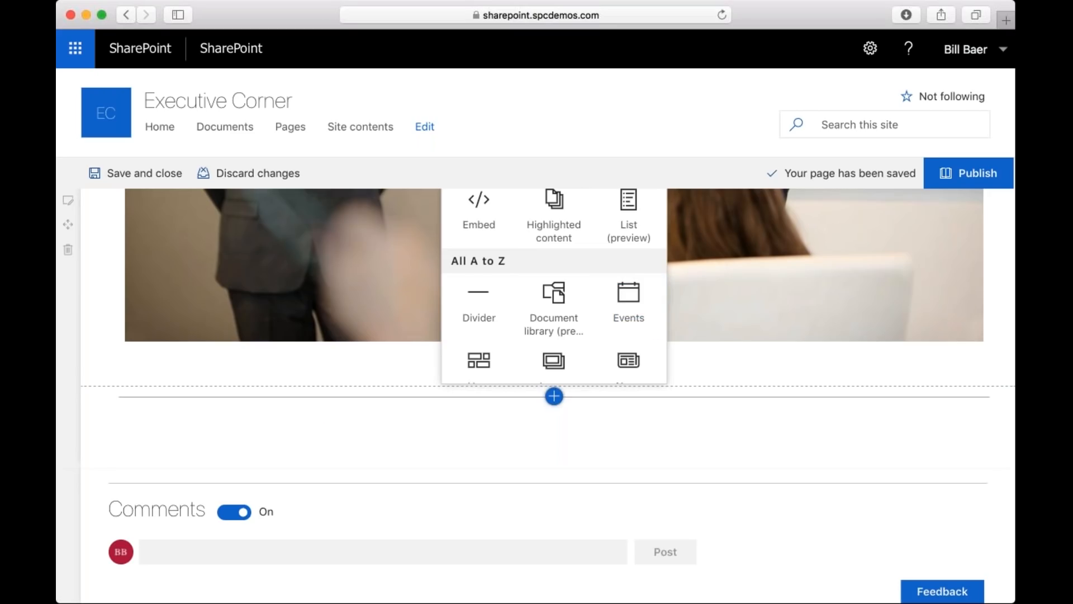
click(237, 176)
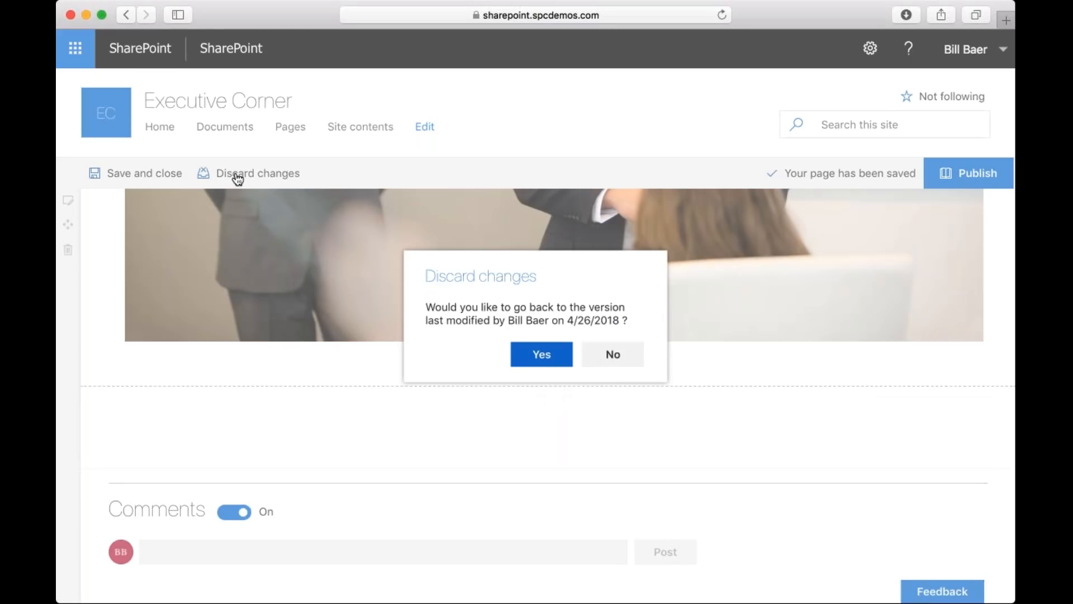
click(539, 354)
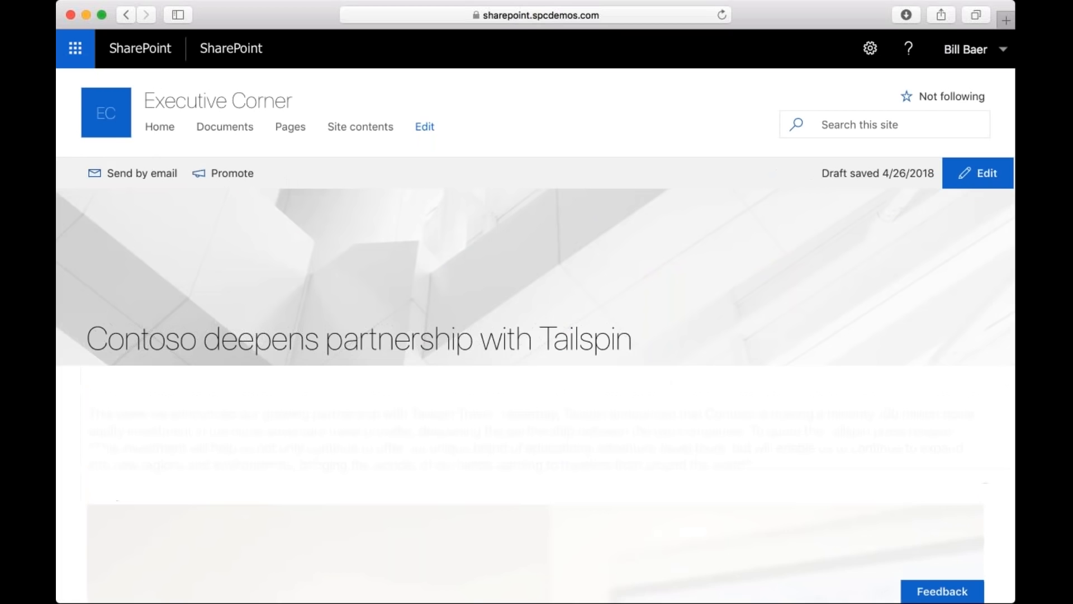
Return to the Executive Corner home page and start a new event.
click(160, 128)
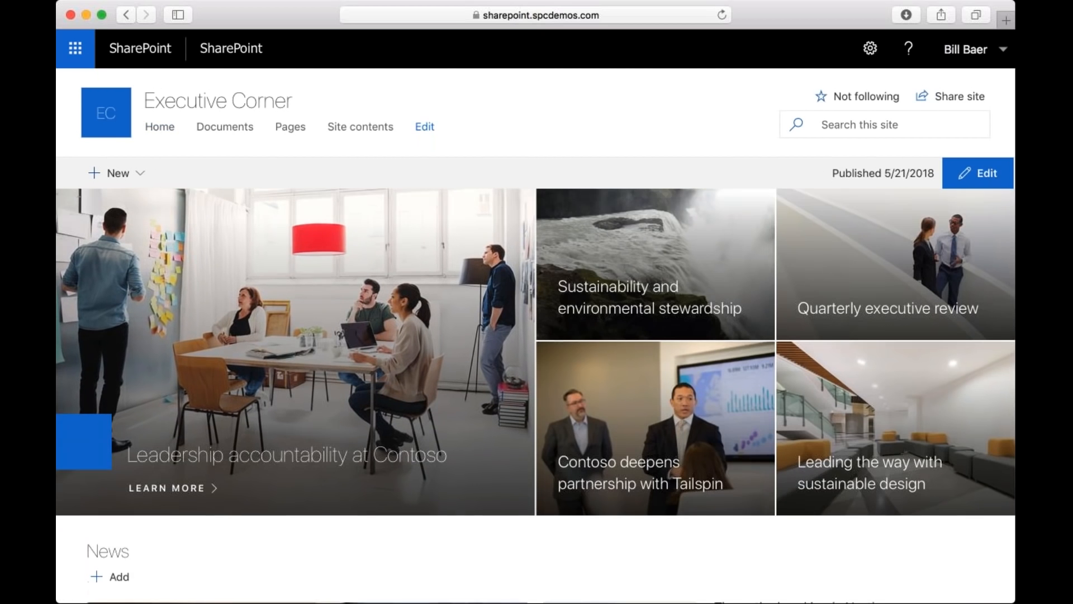
scroll(535, 391, down, 5)
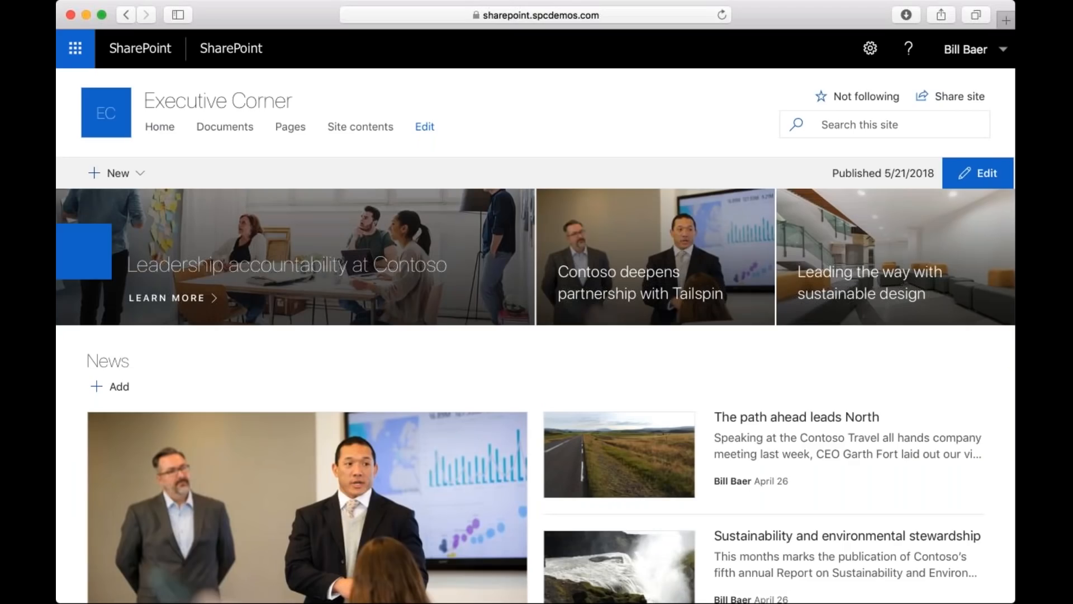
scroll(535, 391, down, 10)
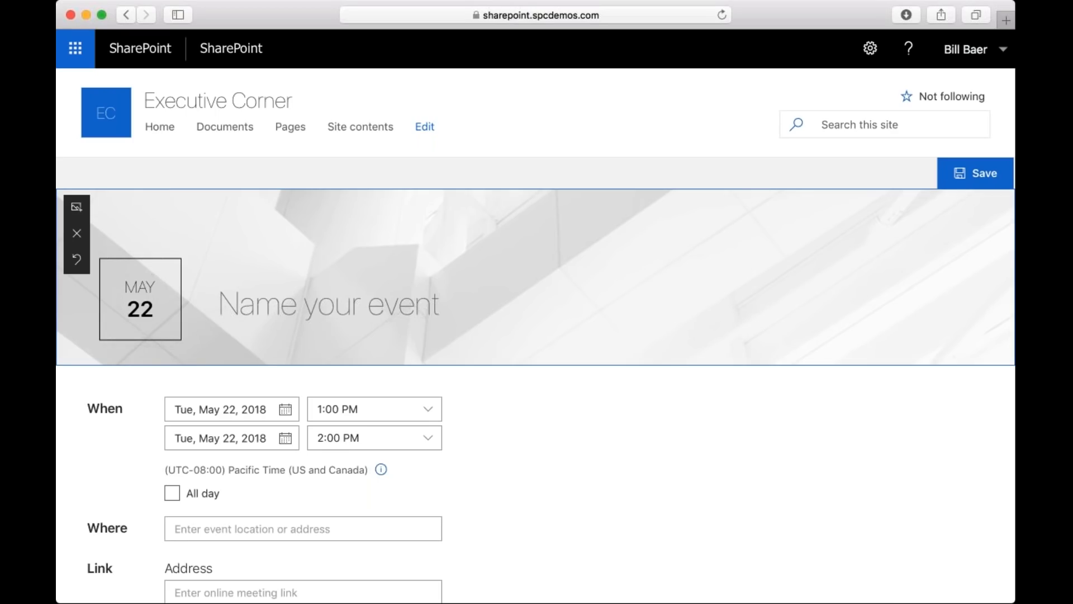
Name the event "Webinar on Tailspin Merger".
text(Webin)
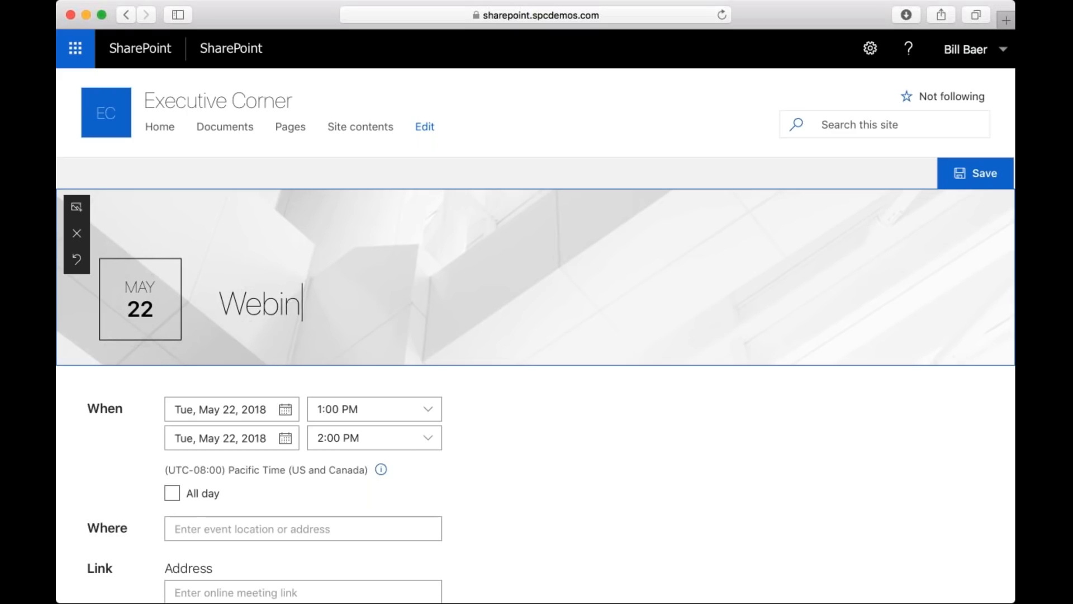
text(ar on Fr\\)
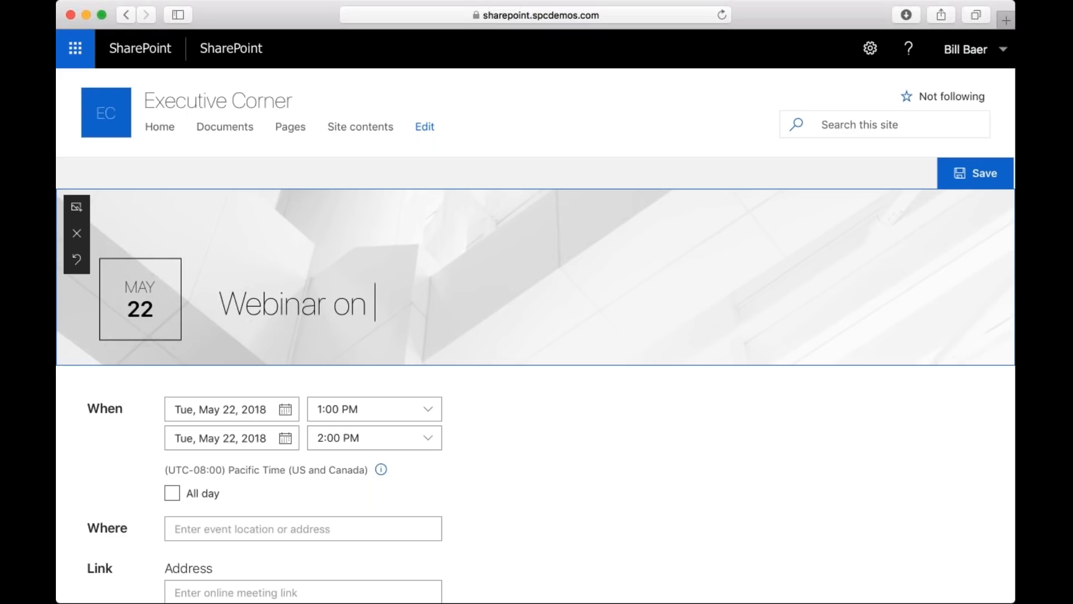
key(BackSpace)
key(BackSpace)
key(BackSpace)
key(BackSpace)
key(BackSpace)
text(Tailspin Mer)
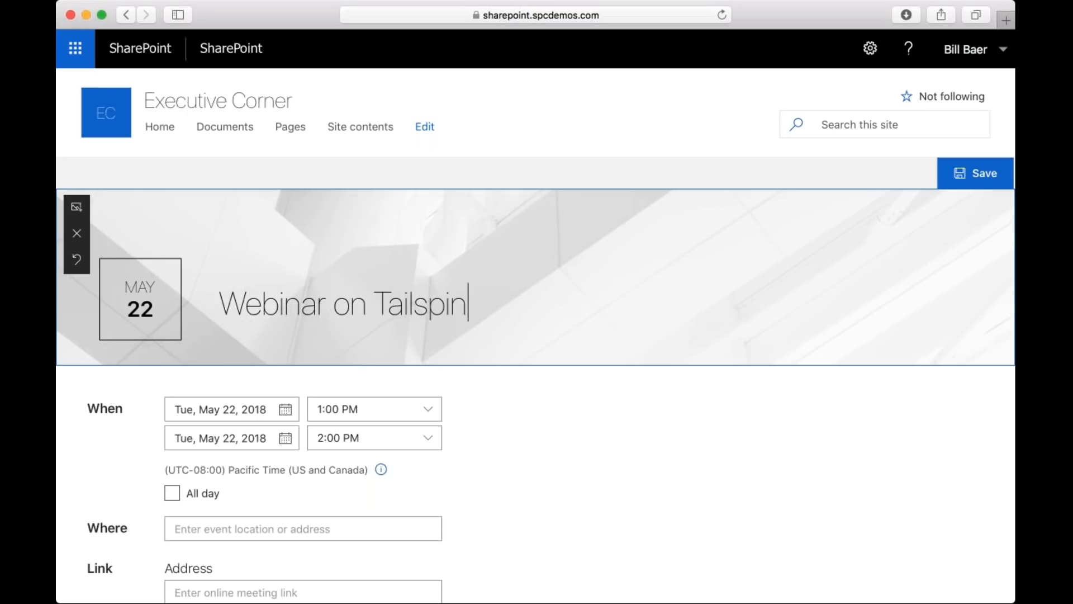
text(ger)
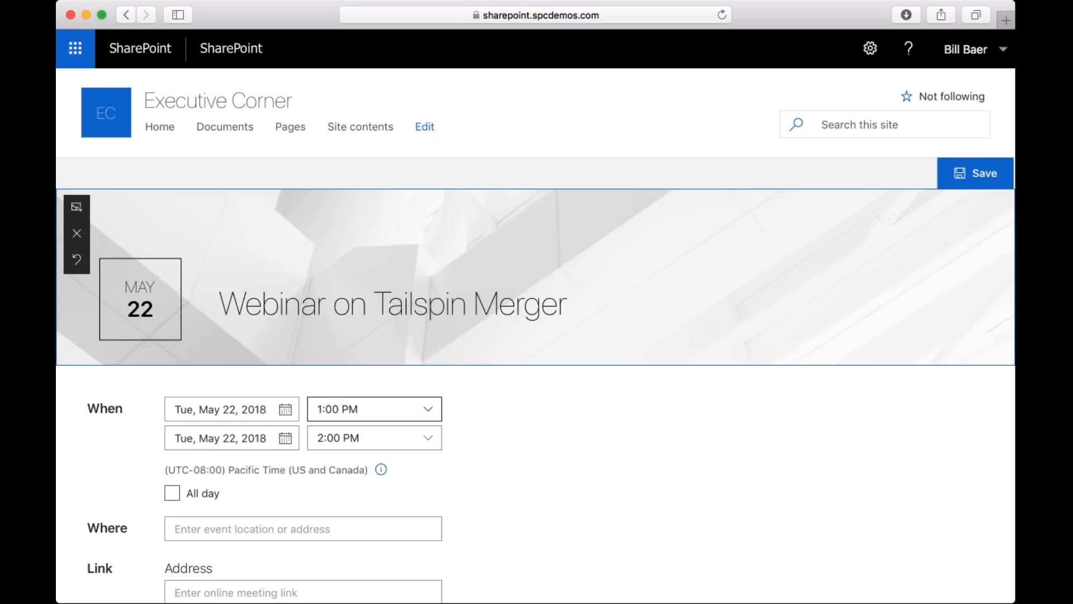
Set the event's location to MGM Grand and leave the online meeting link's address blank.
scroll(354, 412, down, 3)
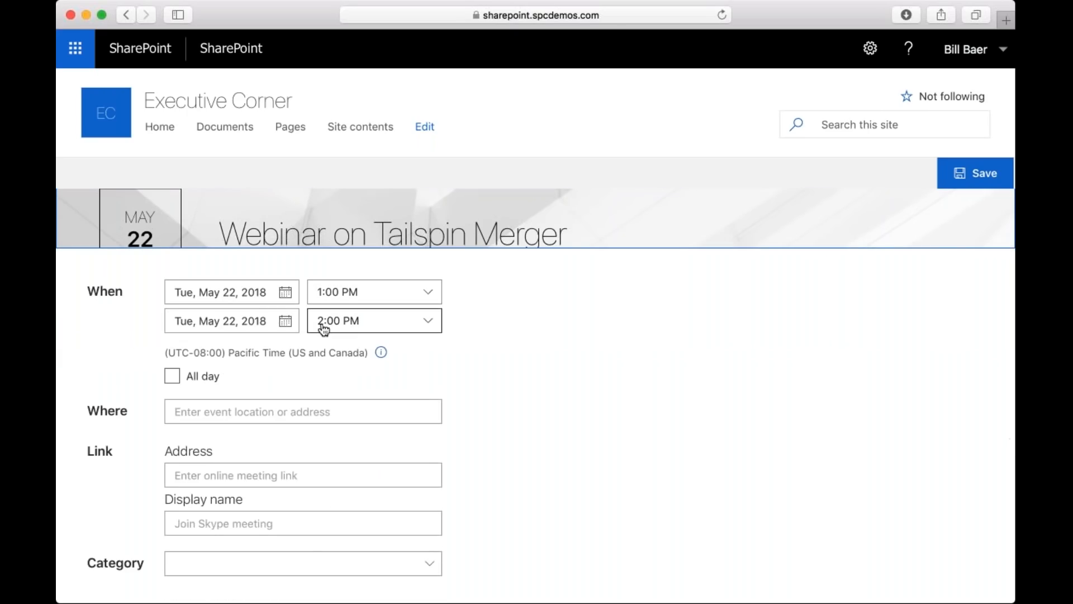
click(238, 412)
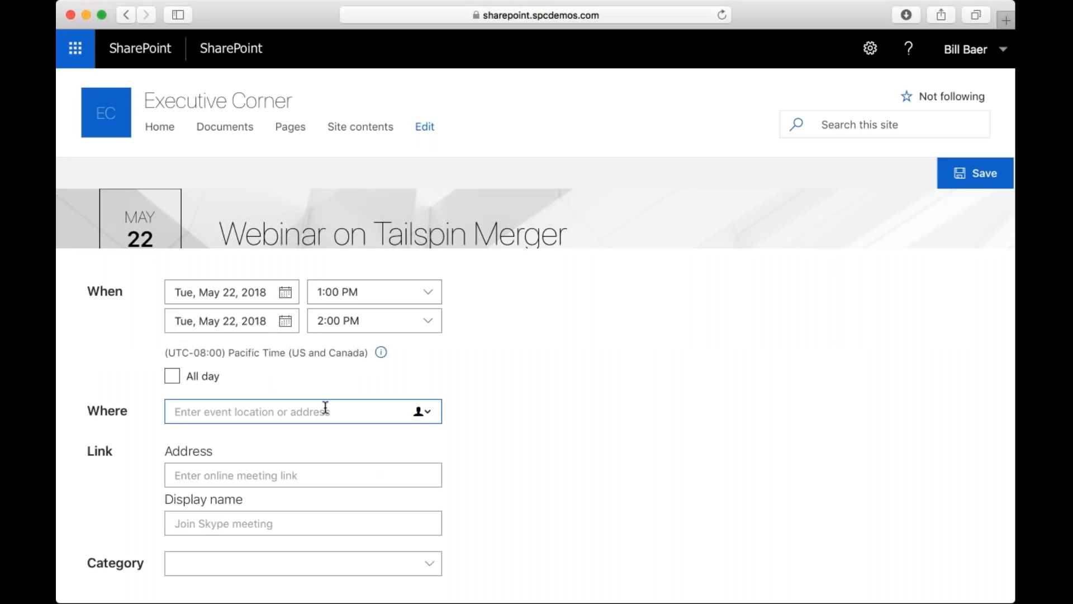
text(MGM Grand)
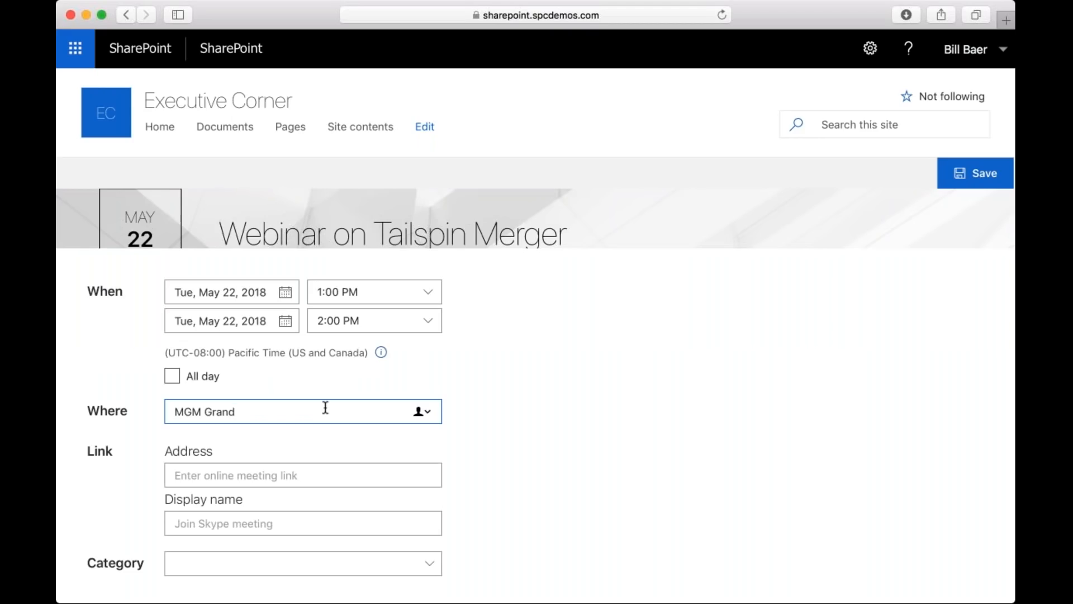
click(260, 475)
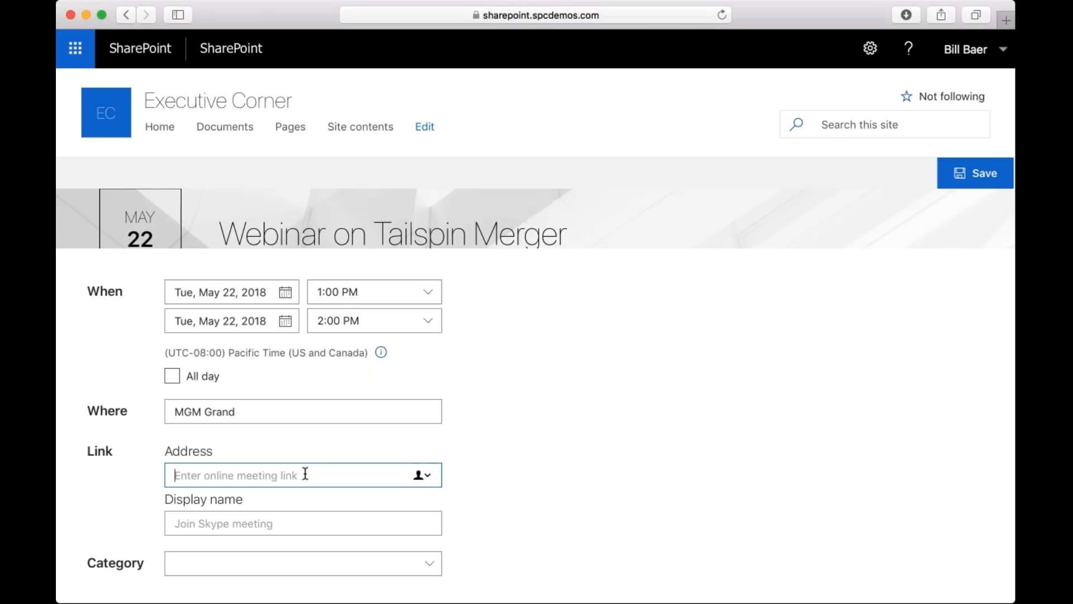
key(Tab)
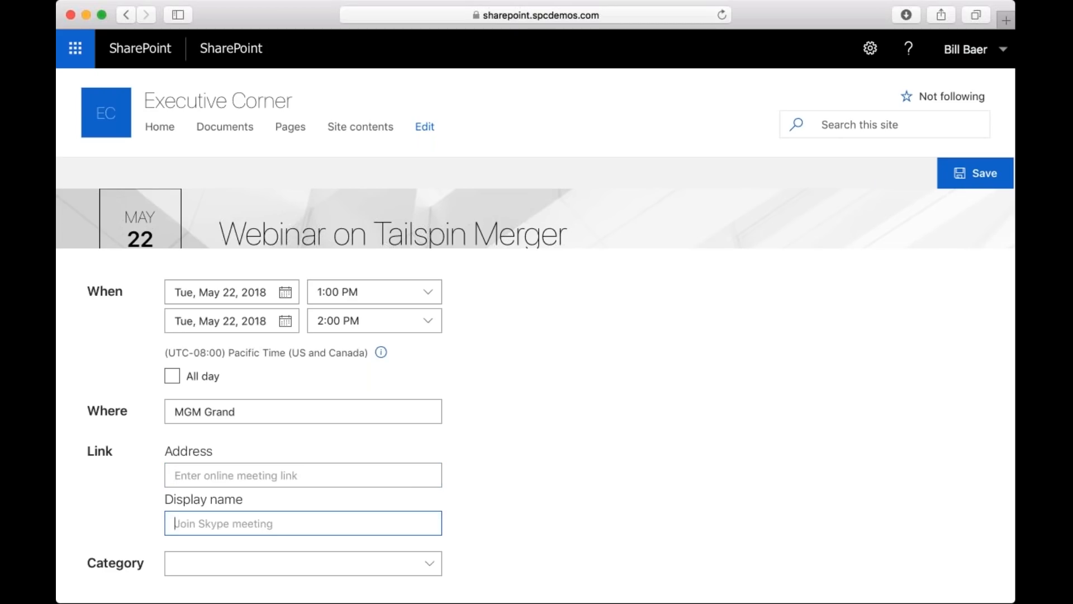
Set the event's category to Business.
scroll(372, 524, down, 2)
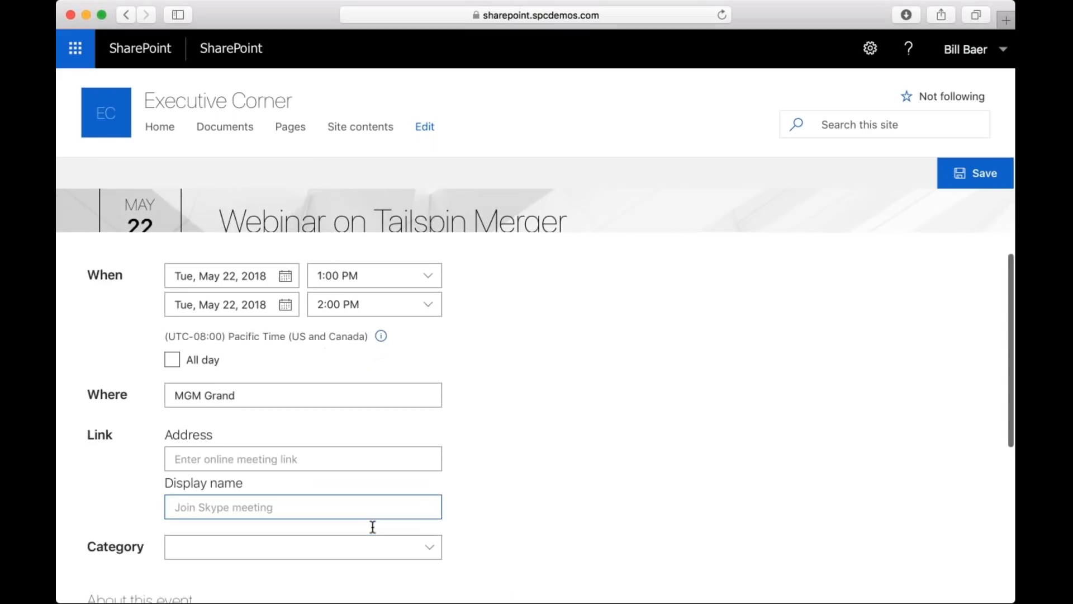
click(434, 513)
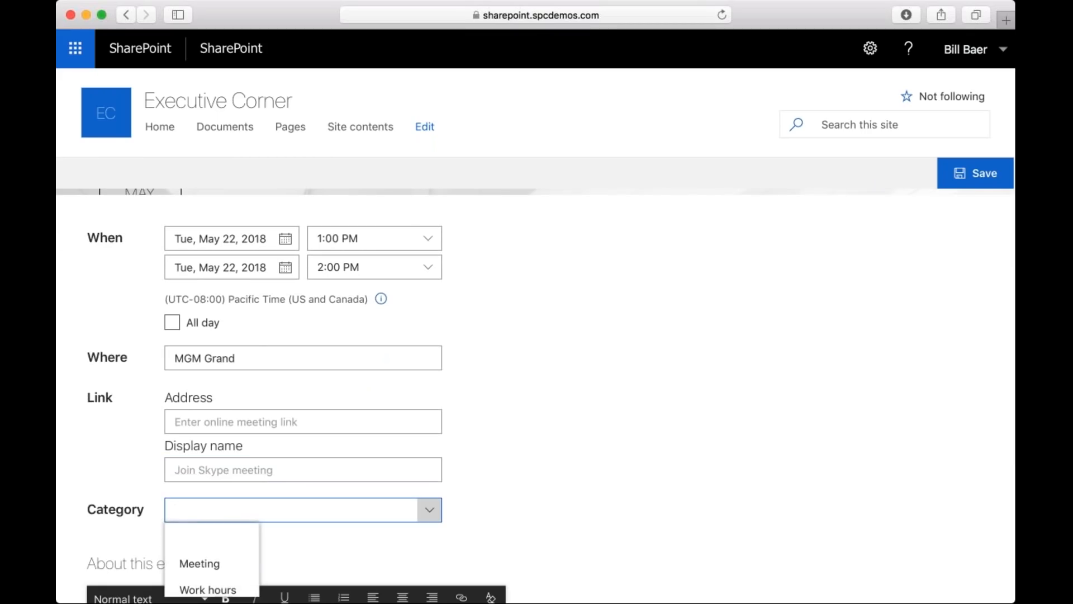
scroll(434, 513, down, 3)
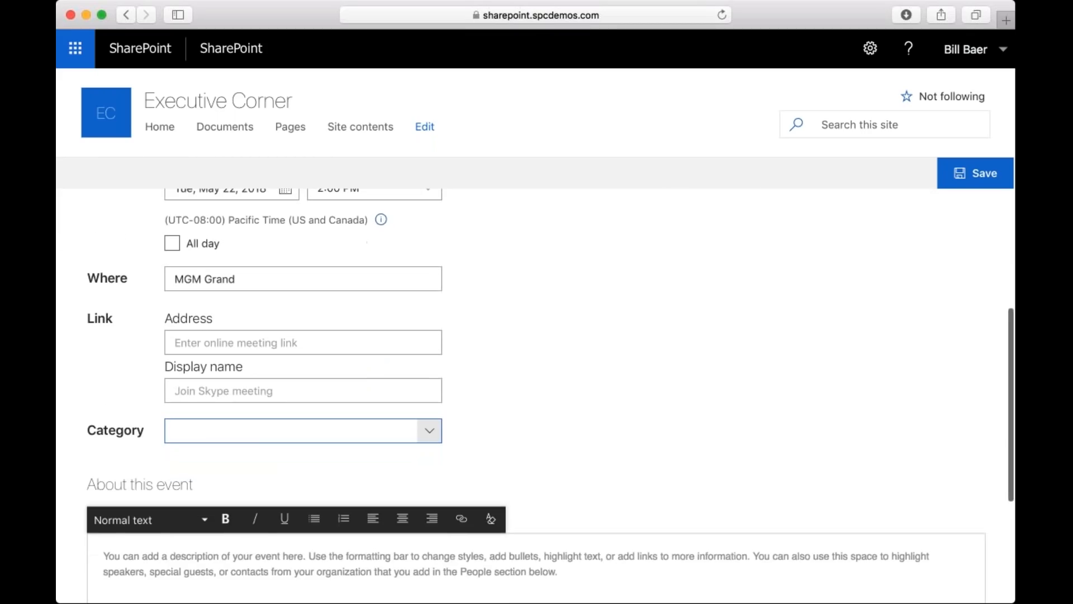
click(434, 430)
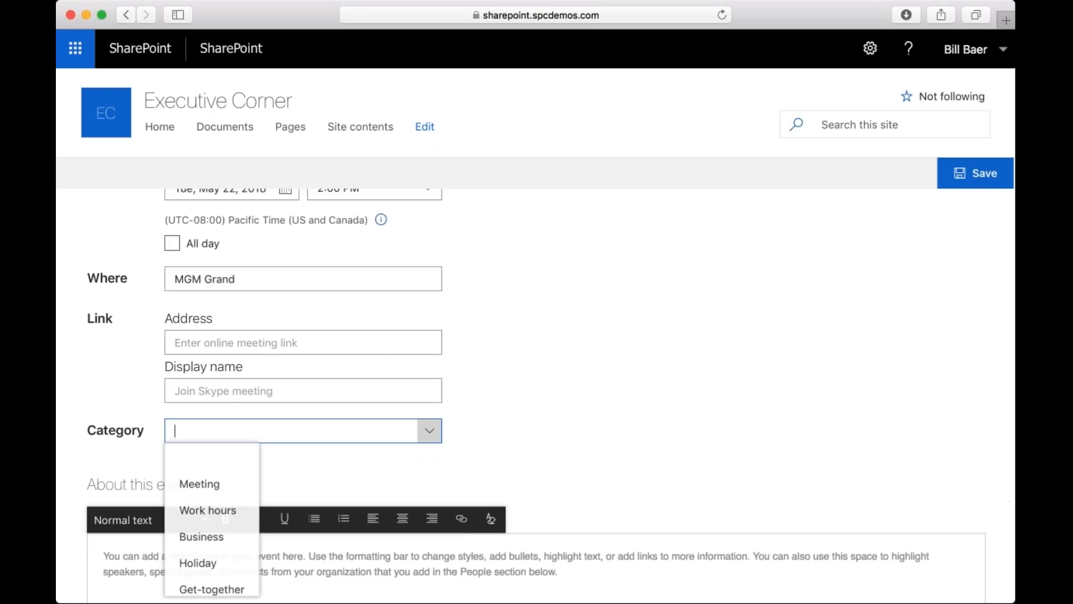
click(210, 548)
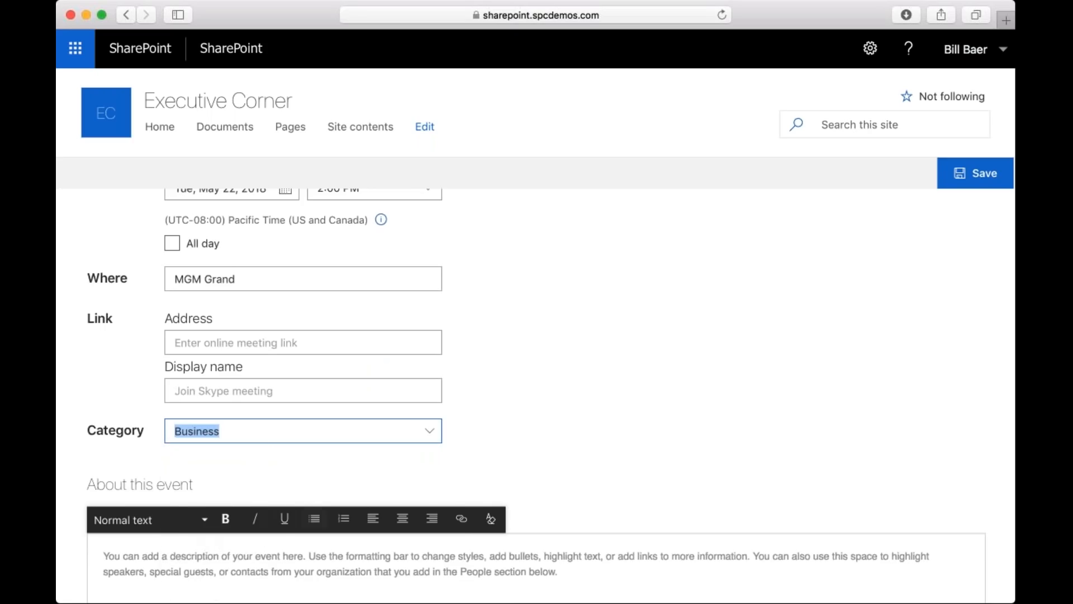
Examine the event's description area and its text formatting options.
scroll(207, 548, down, 2)
click(291, 508)
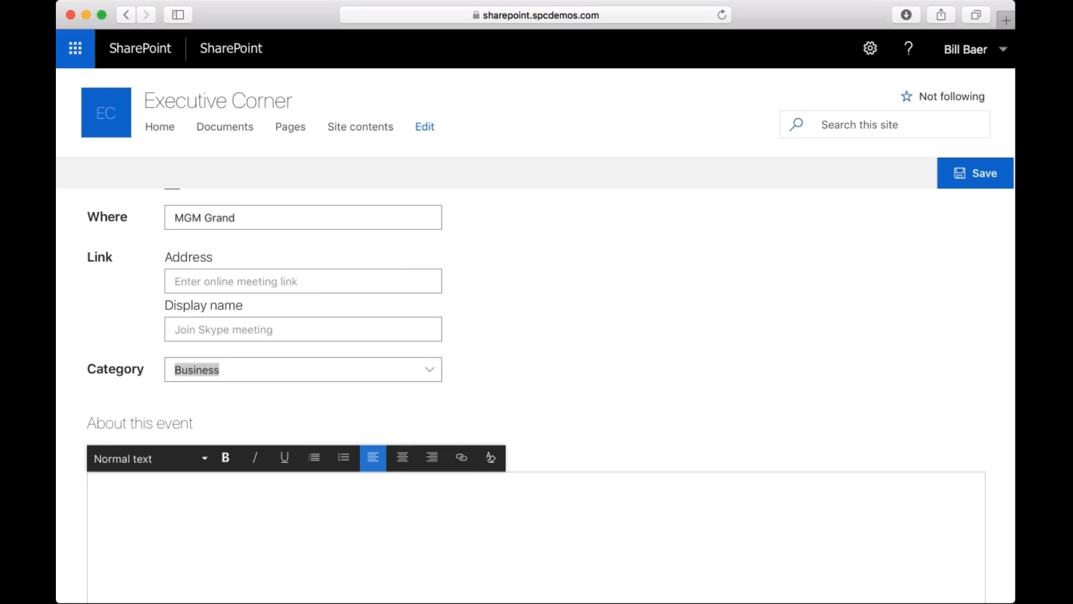
click(632, 294)
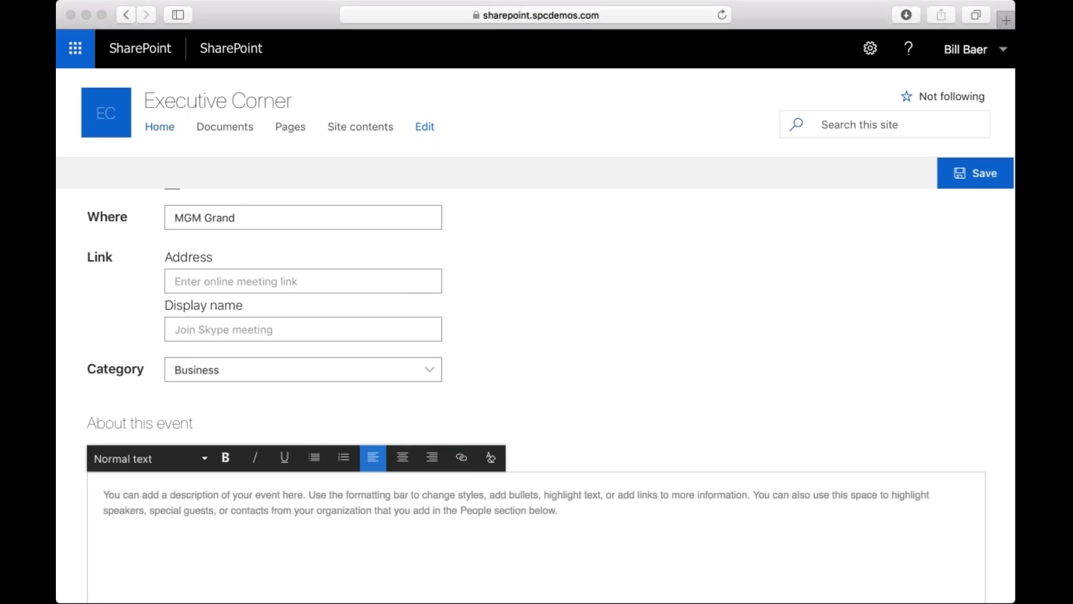
Go to the SharePoint home page and review its news from sites, followed sites and suggested sites.
click(634, 222)
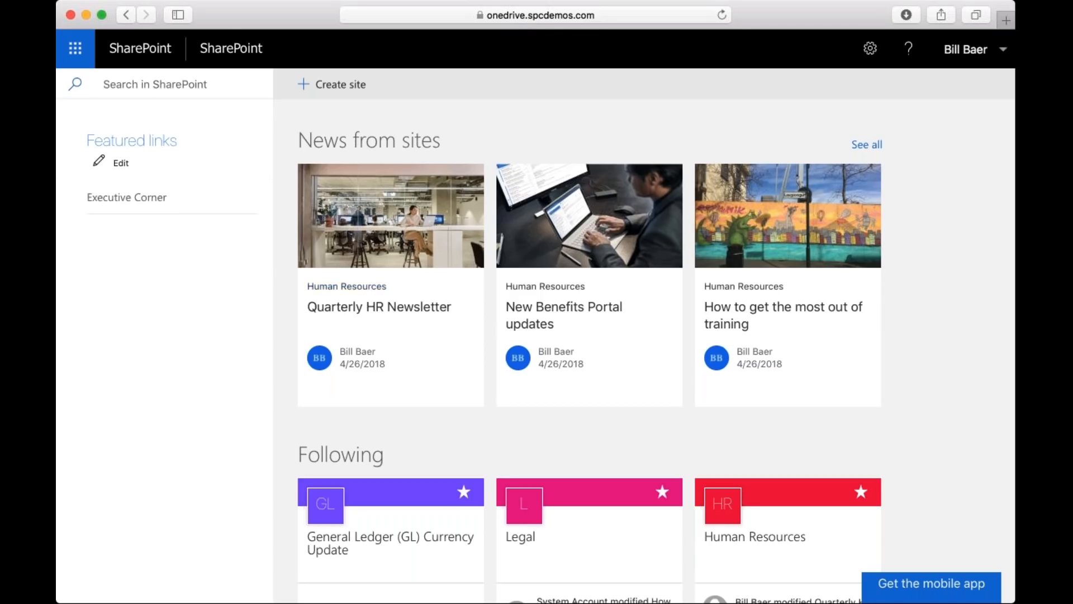
scroll(560, 418, down, 3)
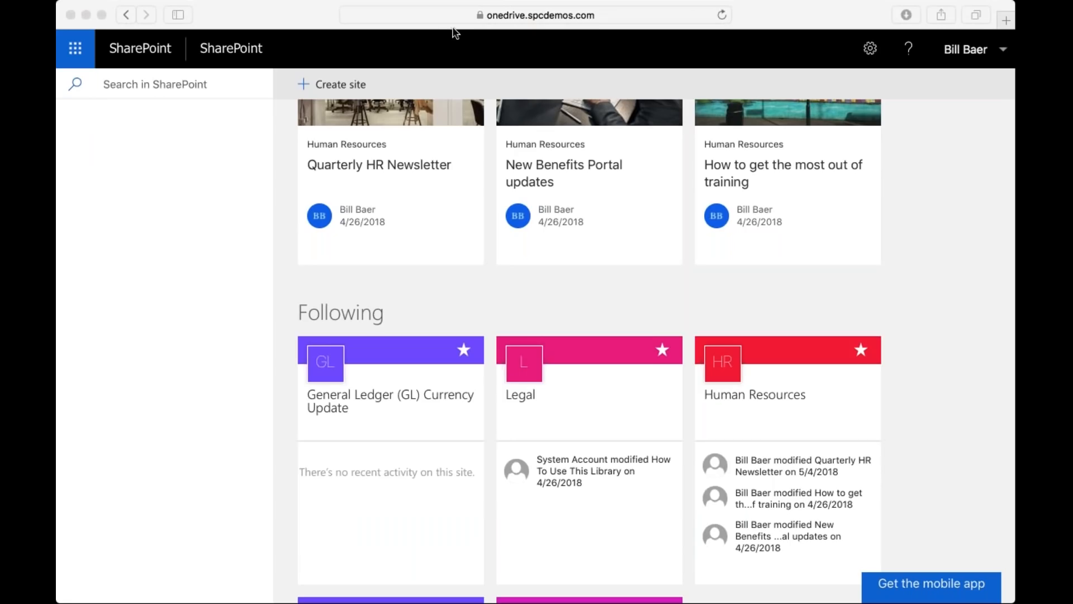
scroll(654, 342, down, 1)
scroll(654, 343, down, 3)
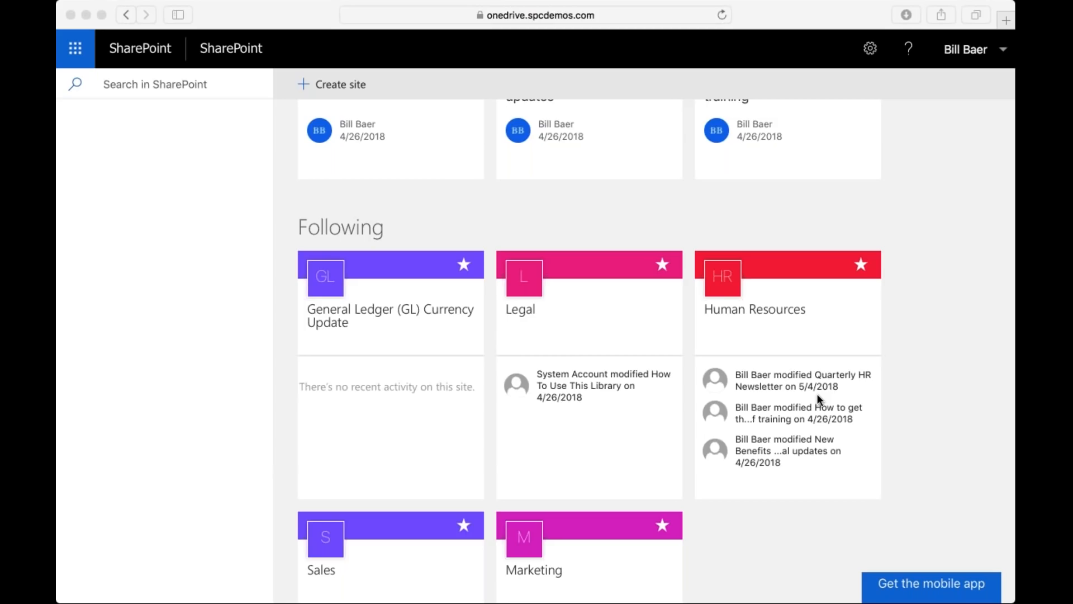
scroll(817, 396, down, 5)
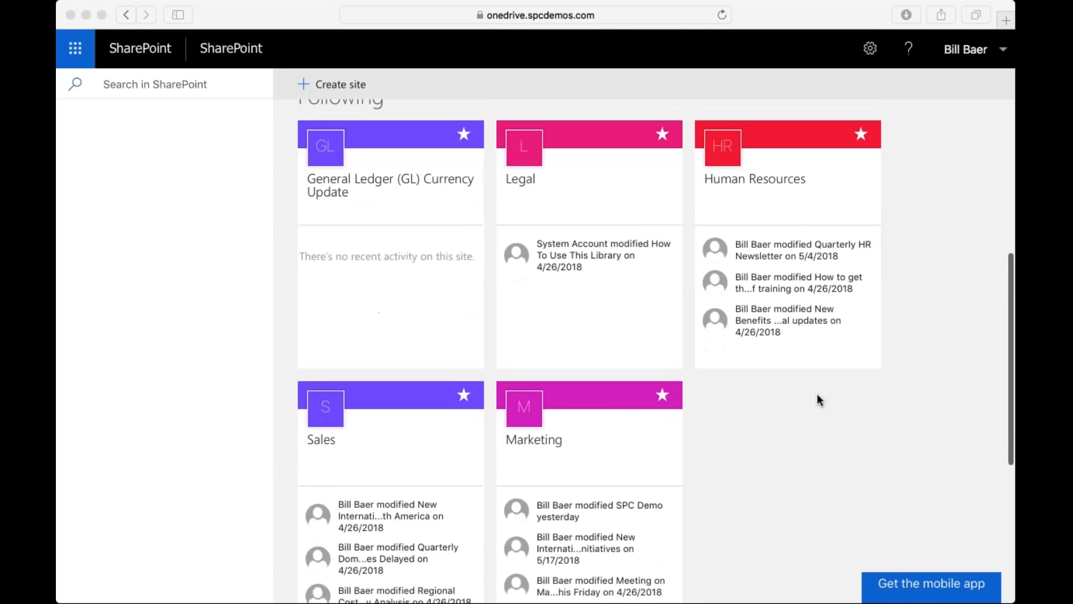
scroll(817, 393, down, 4)
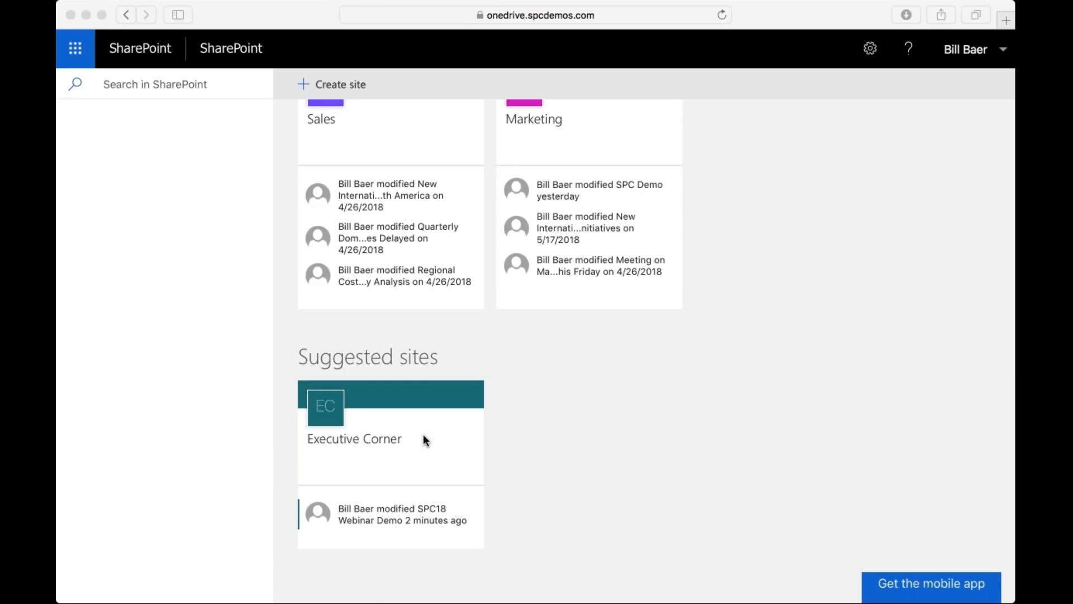
scroll(424, 438, up, 12)
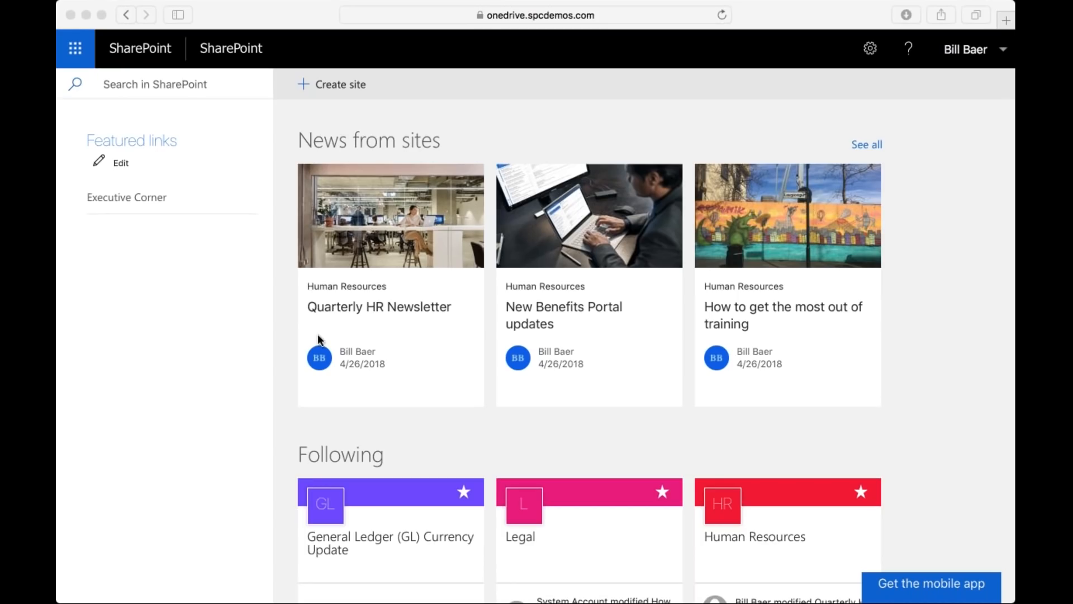
click(142, 162)
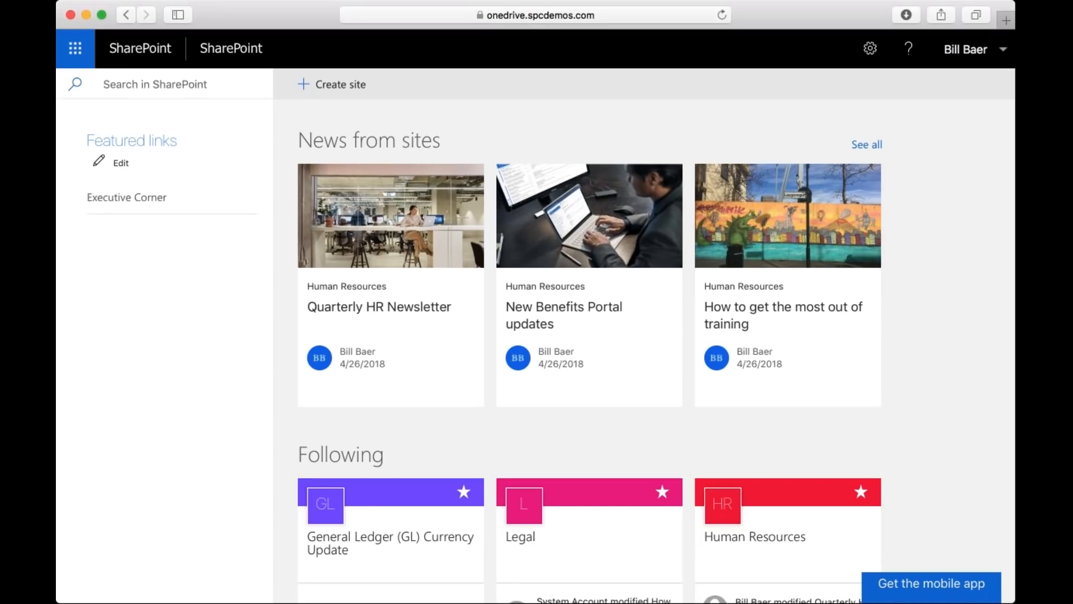
click(121, 162)
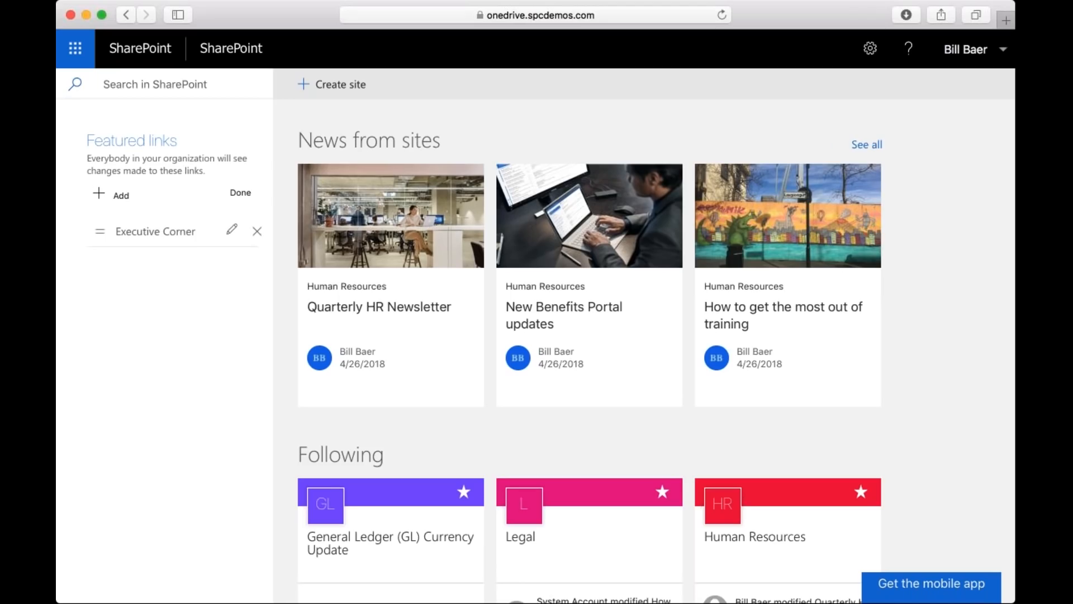
click(113, 196)
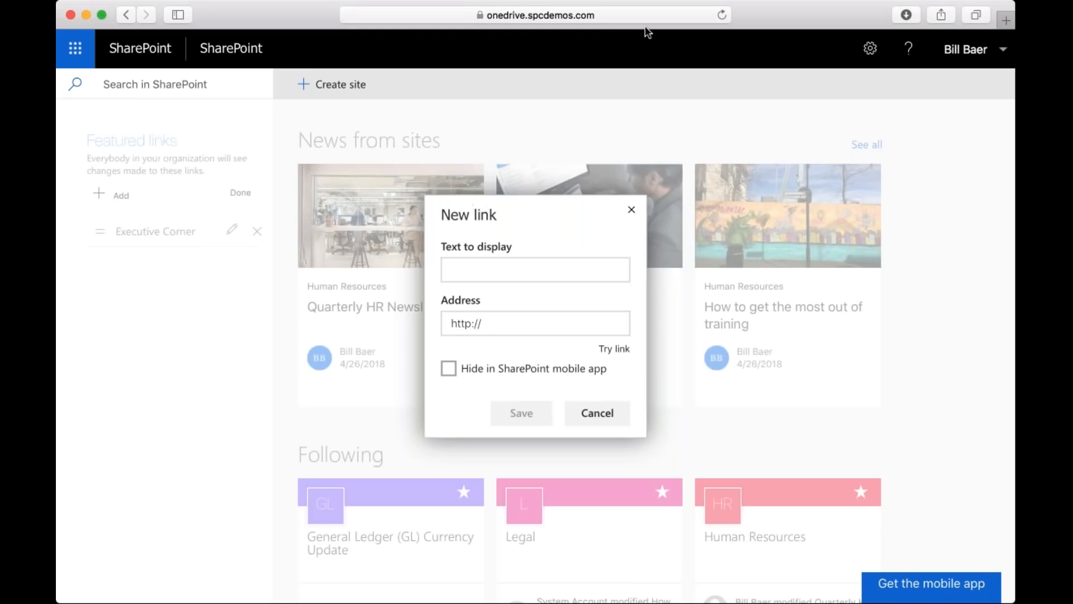
click(534, 269)
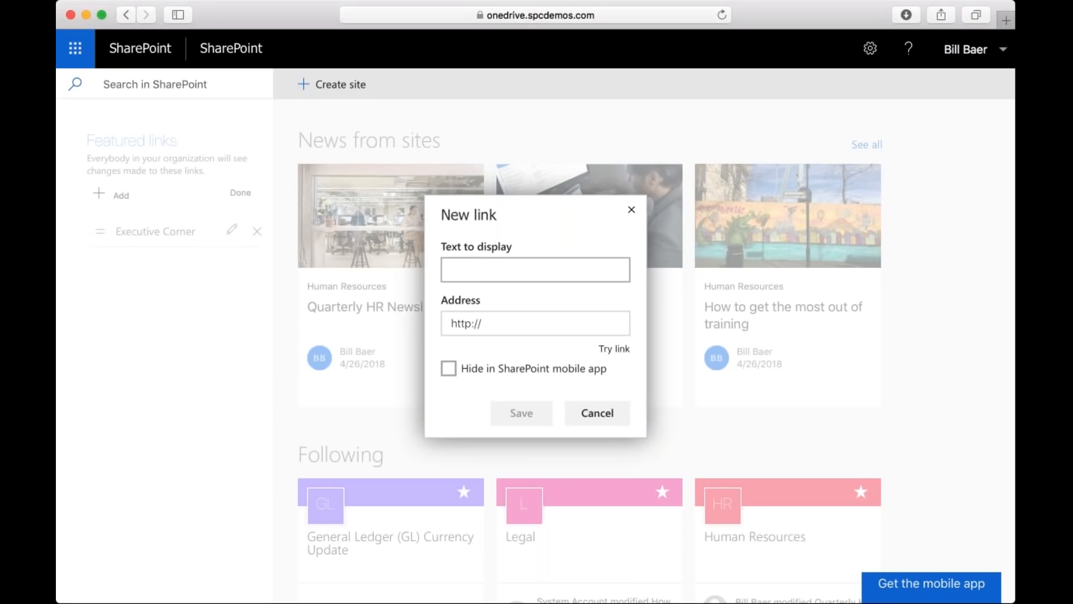
text(Merger)
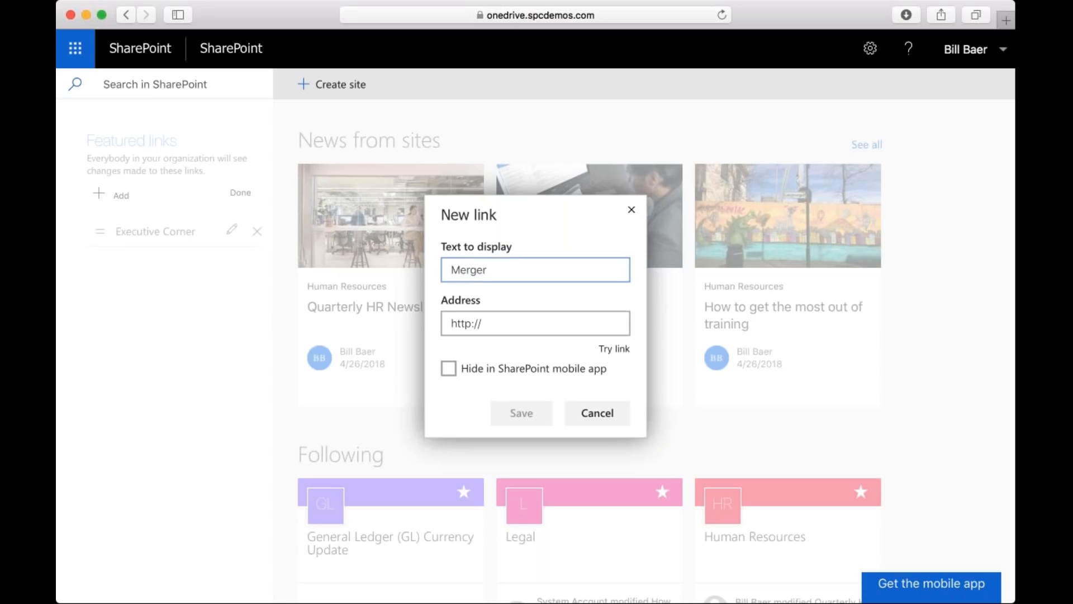
key(Tab)
text(www.m)
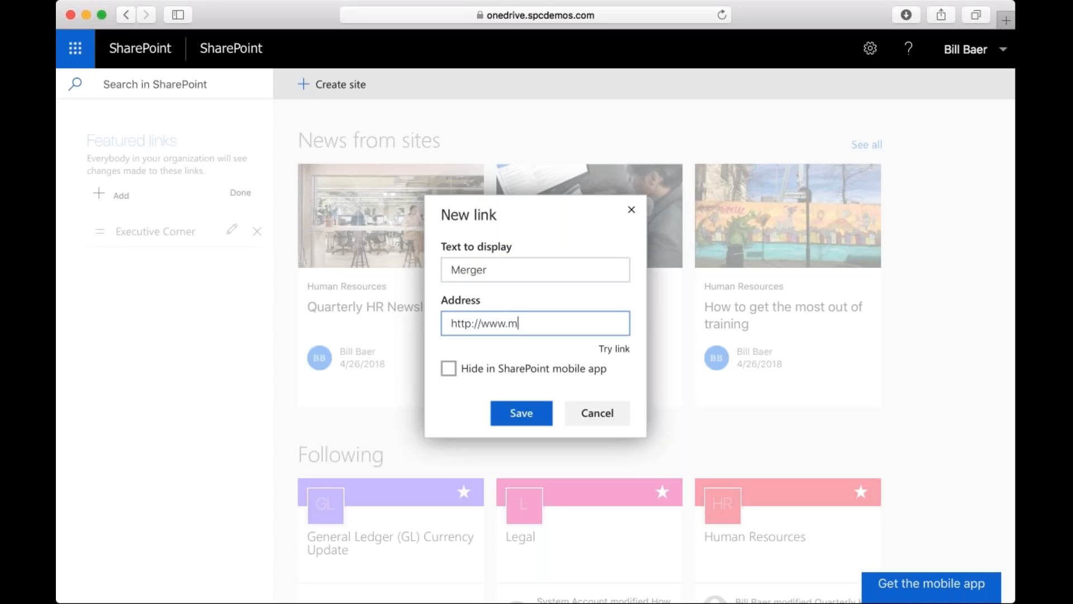
text(icrosoft.com)
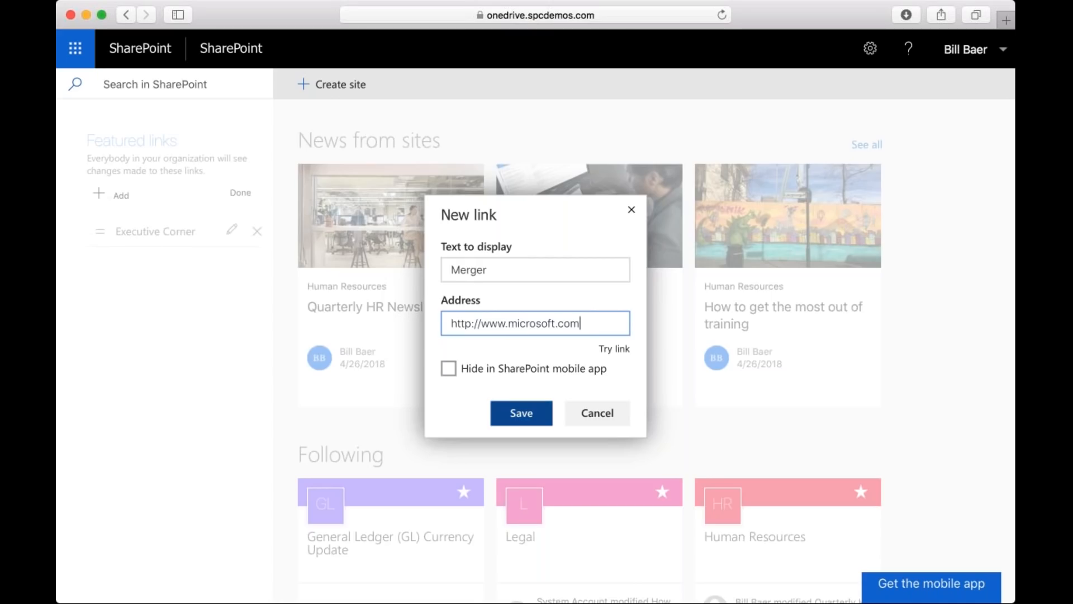
click(518, 425)
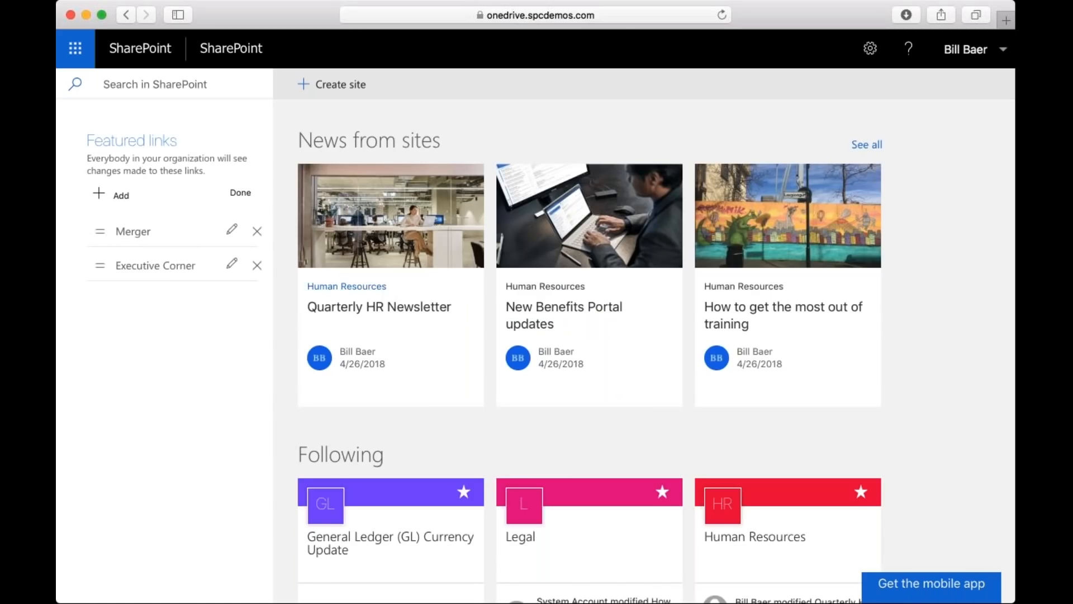
Set the Merger link to be hidden in the SharePoint mobile app and finish editing the featured links.
click(102, 233)
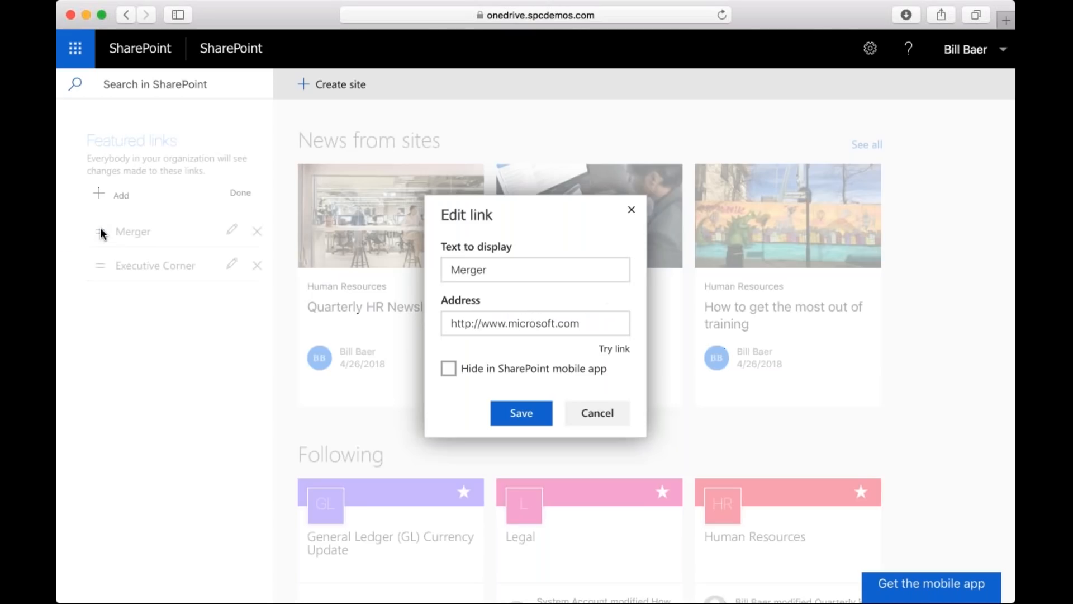
click(450, 369)
click(521, 413)
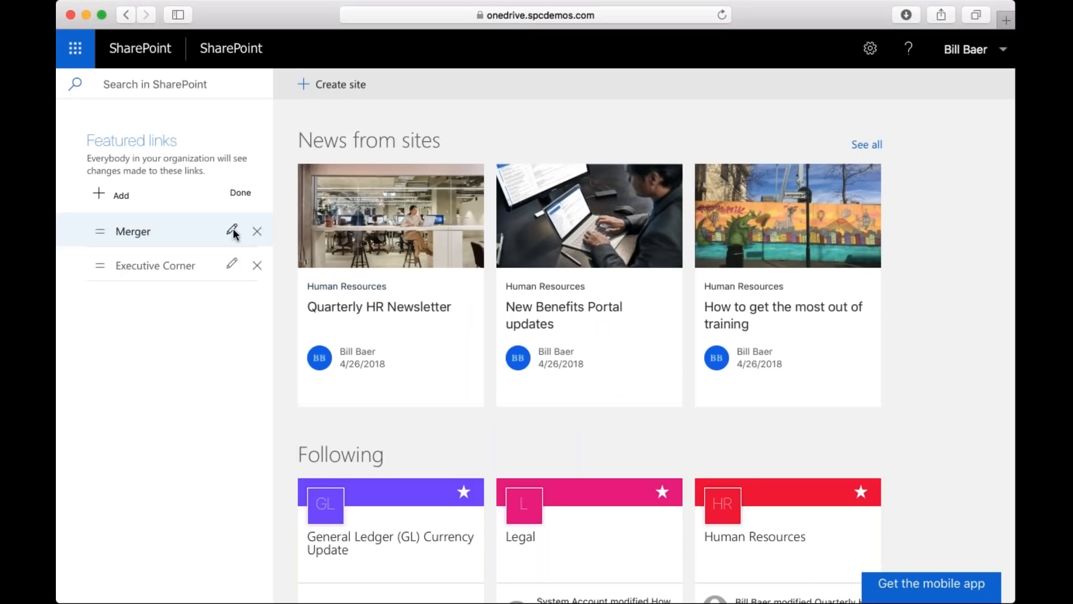
click(238, 193)
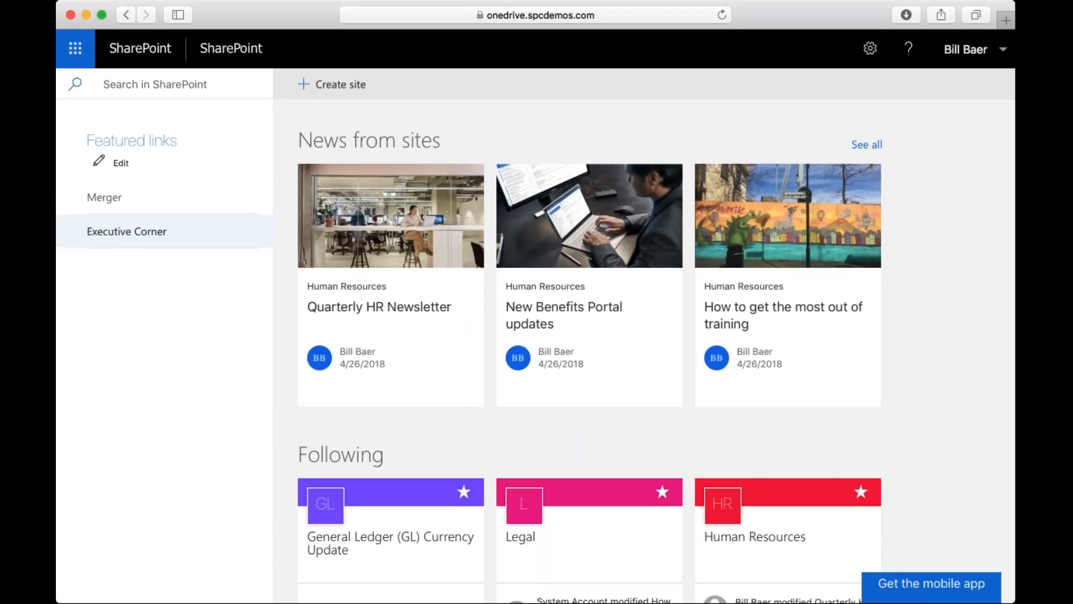
Open the Marketing site from the followed sites on the SharePoint home page.
scroll(559, 251, down, 2)
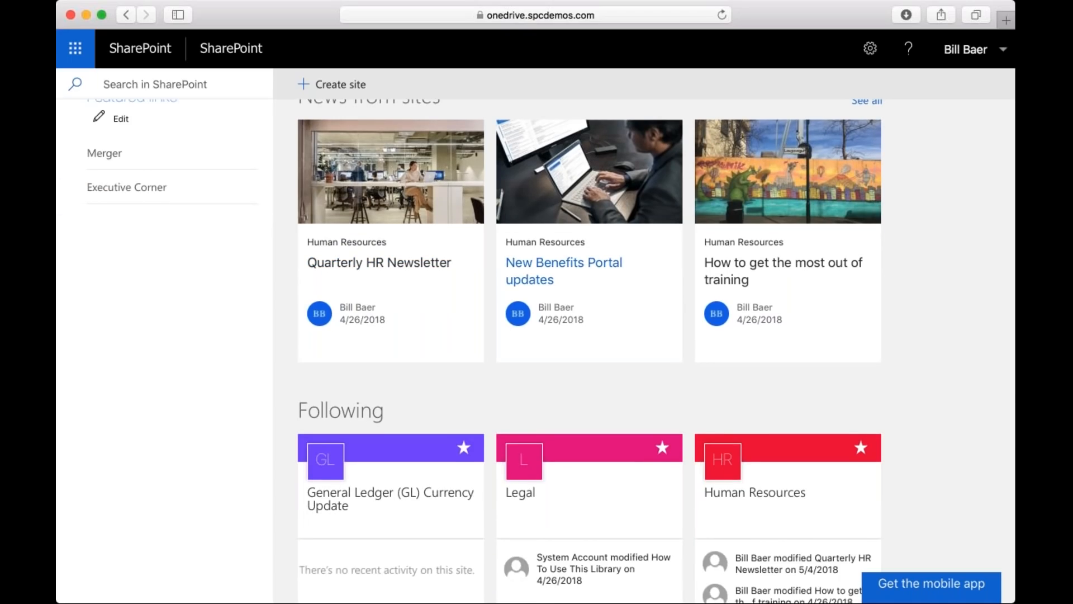
scroll(559, 268, up, 2)
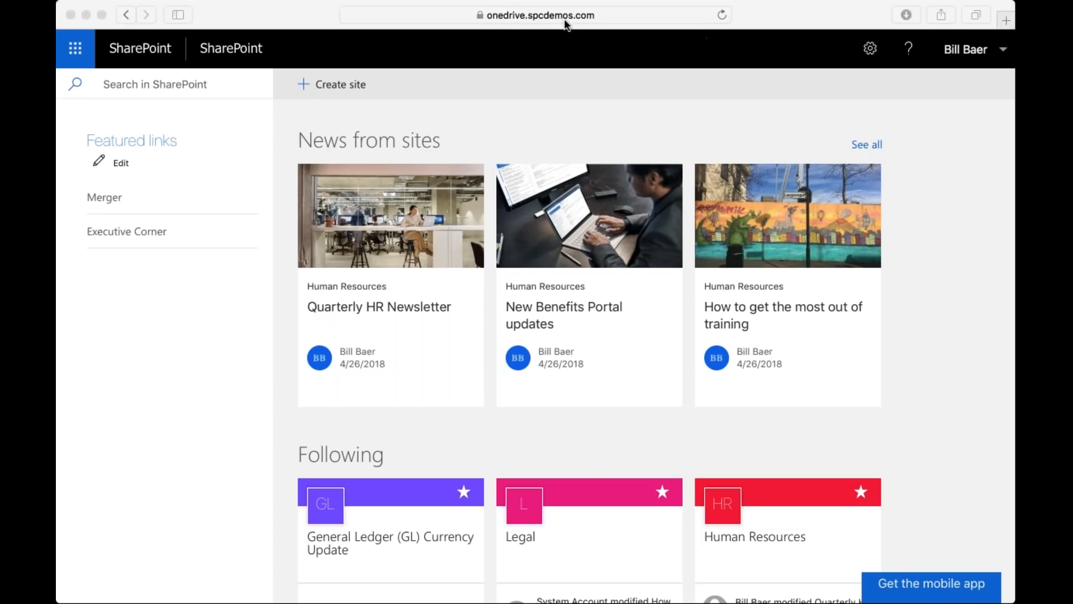
scroll(827, 369, down, 6)
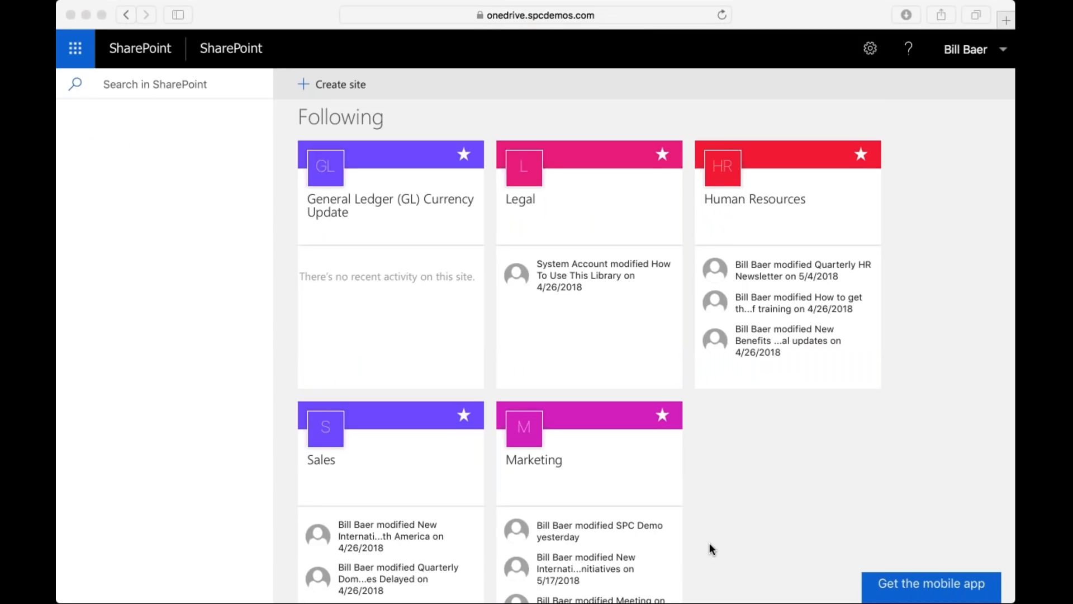
click(638, 482)
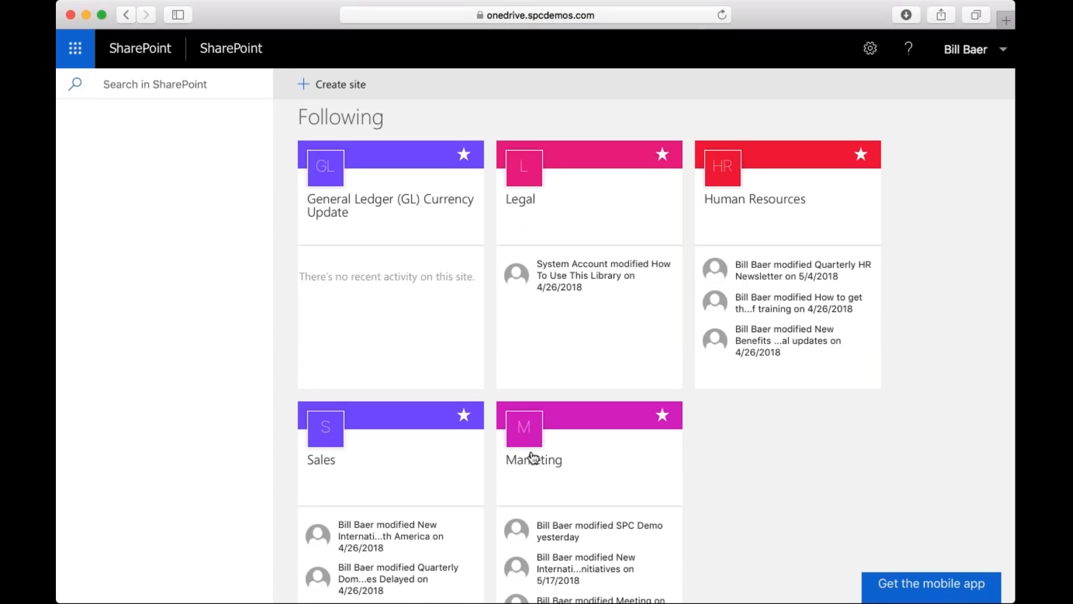
click(534, 456)
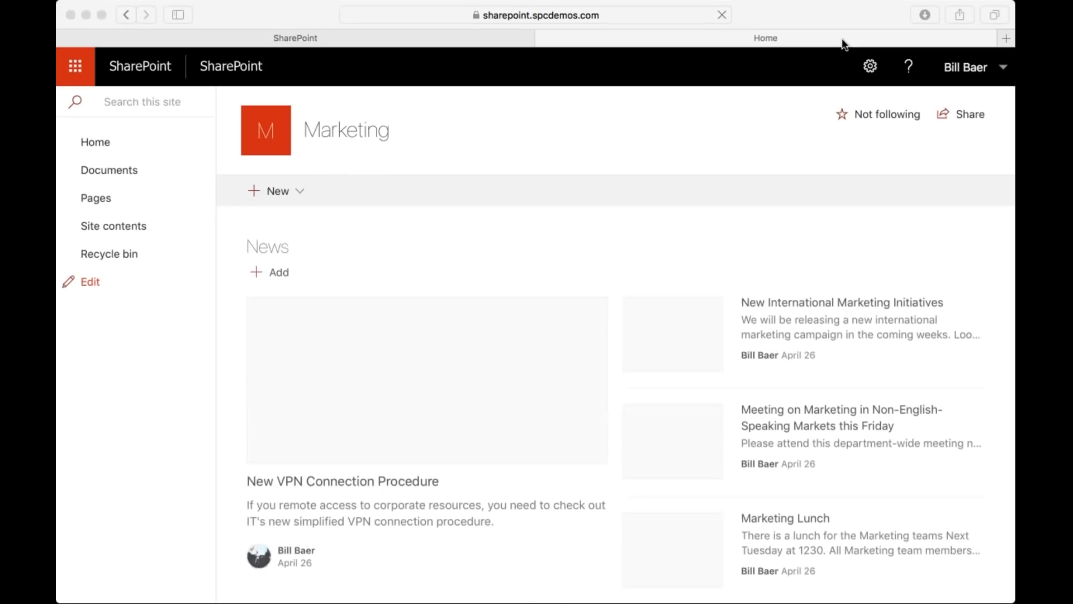
Review the Marketing site's news posts and its recent activity cards.
scroll(464, 260, down, 3)
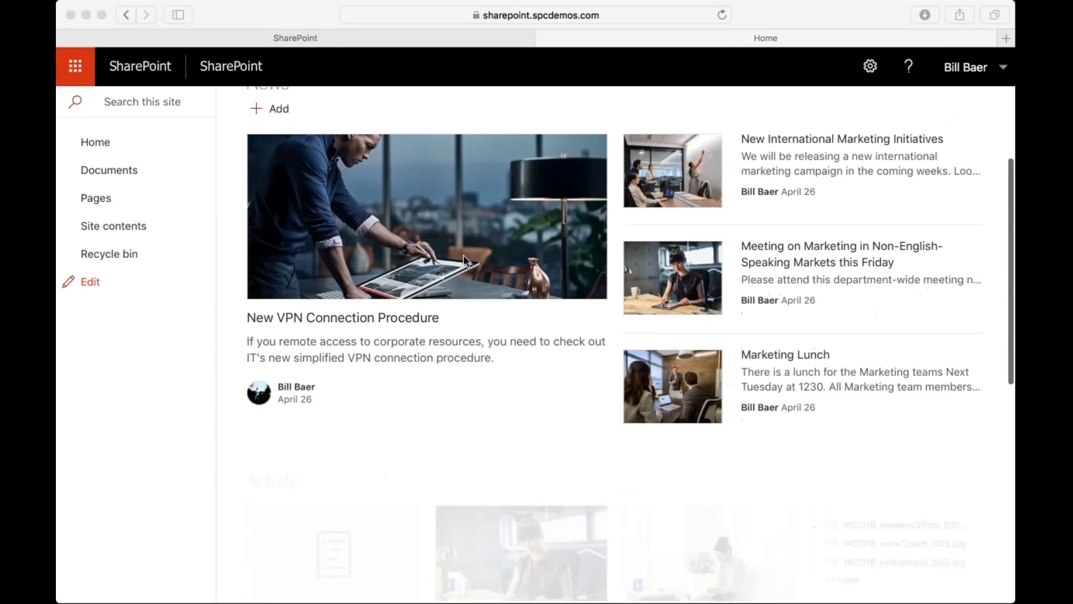
scroll(464, 260, up, 2)
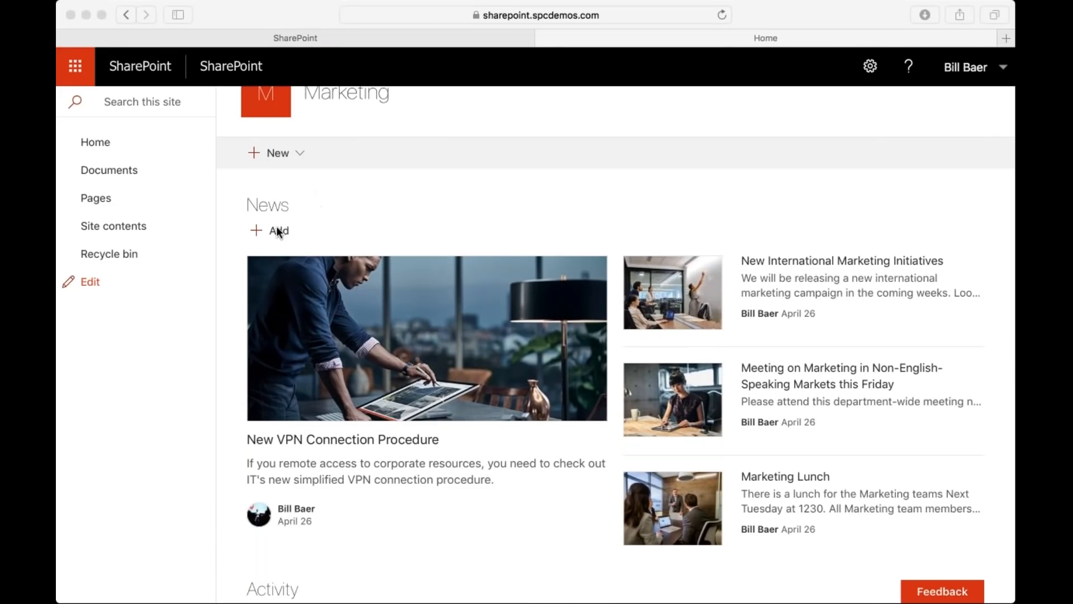
scroll(332, 232, down, 5)
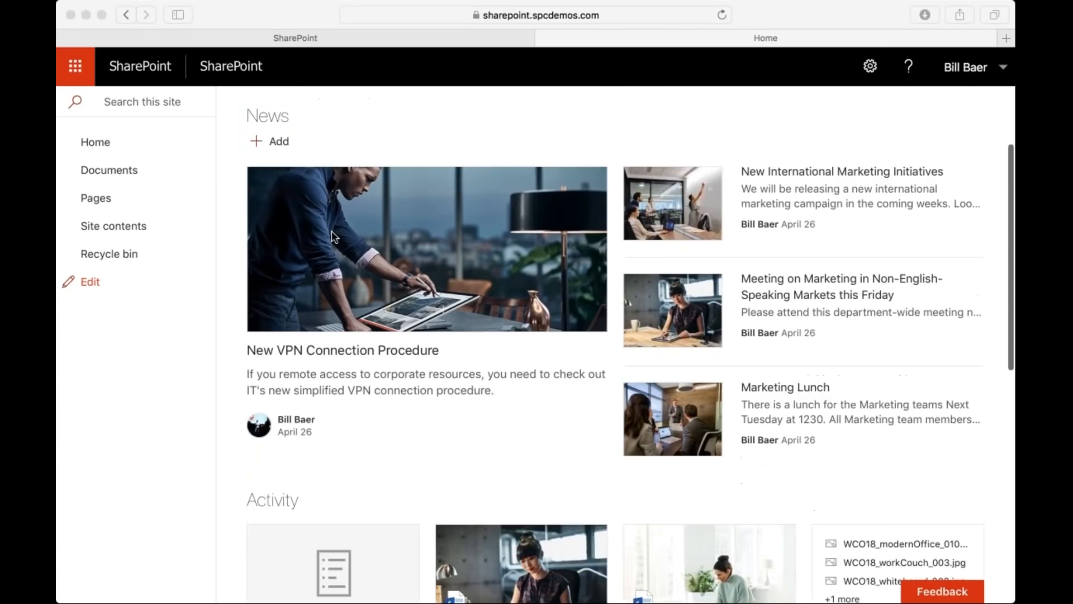
scroll(319, 355, down, 3)
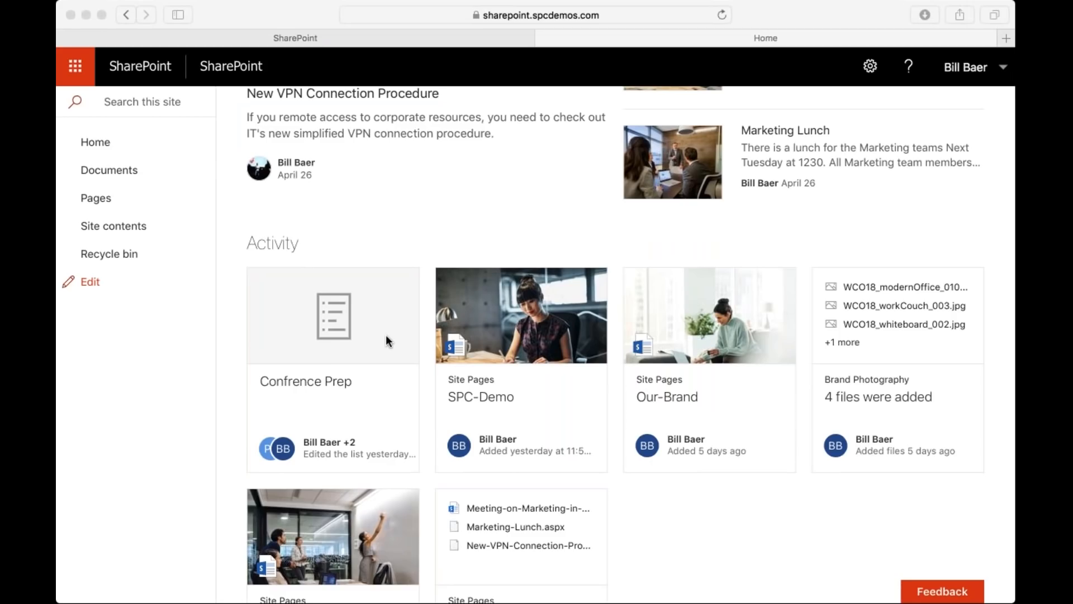
scroll(386, 333, down, 2)
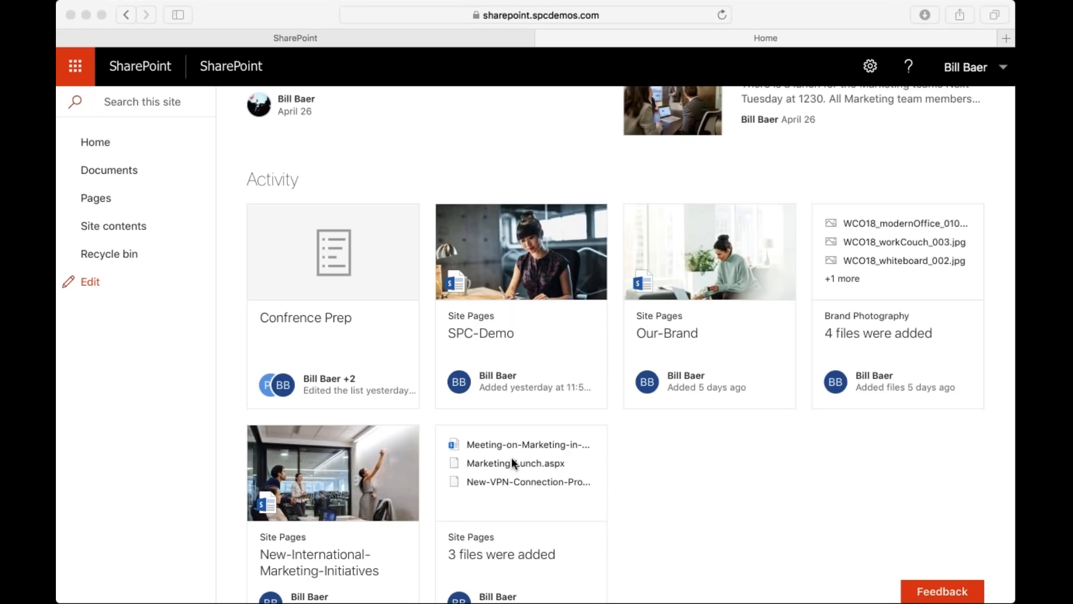
Examine the editing options of the Site contents navigation link and cancel the navigation editing.
click(91, 281)
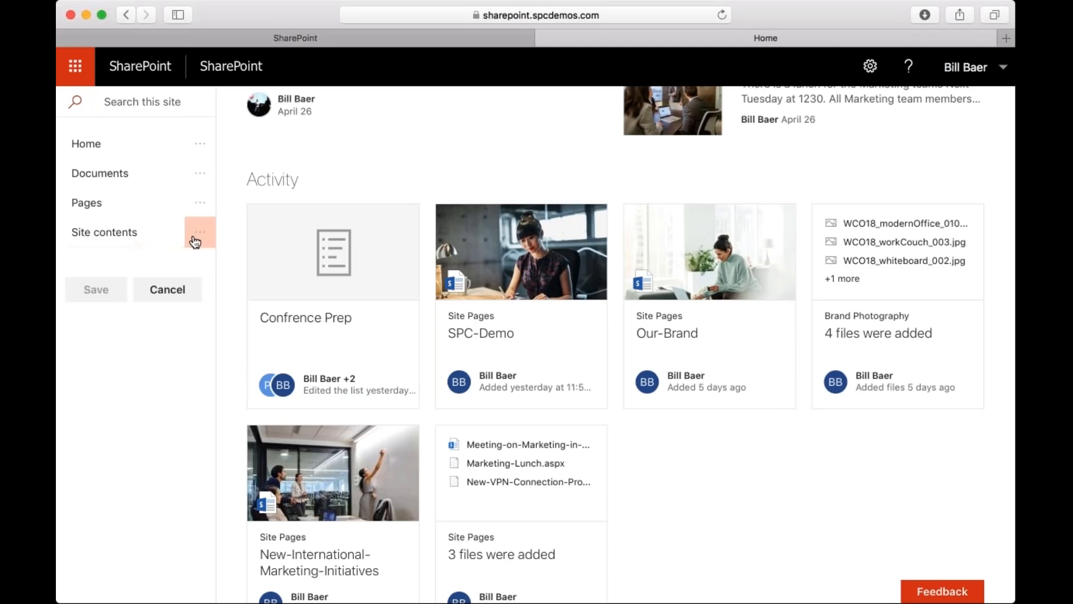
click(200, 233)
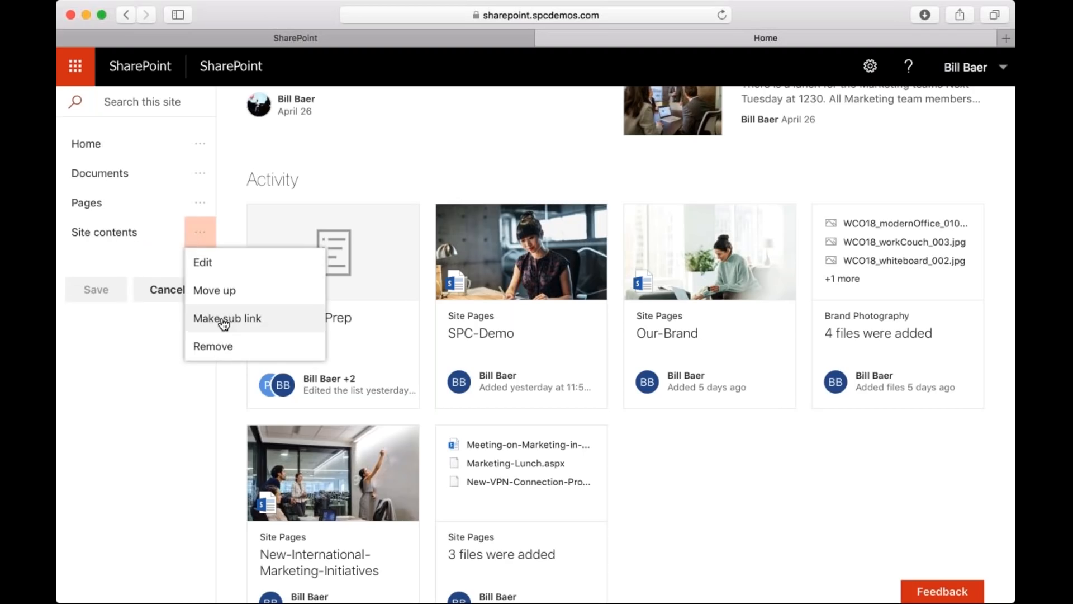
click(130, 331)
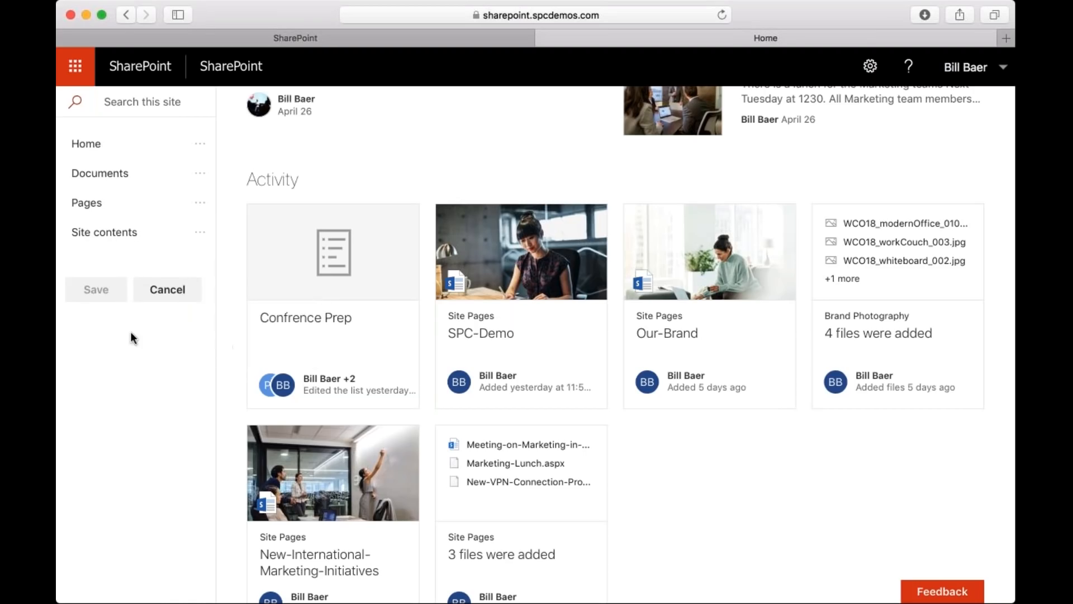
click(159, 289)
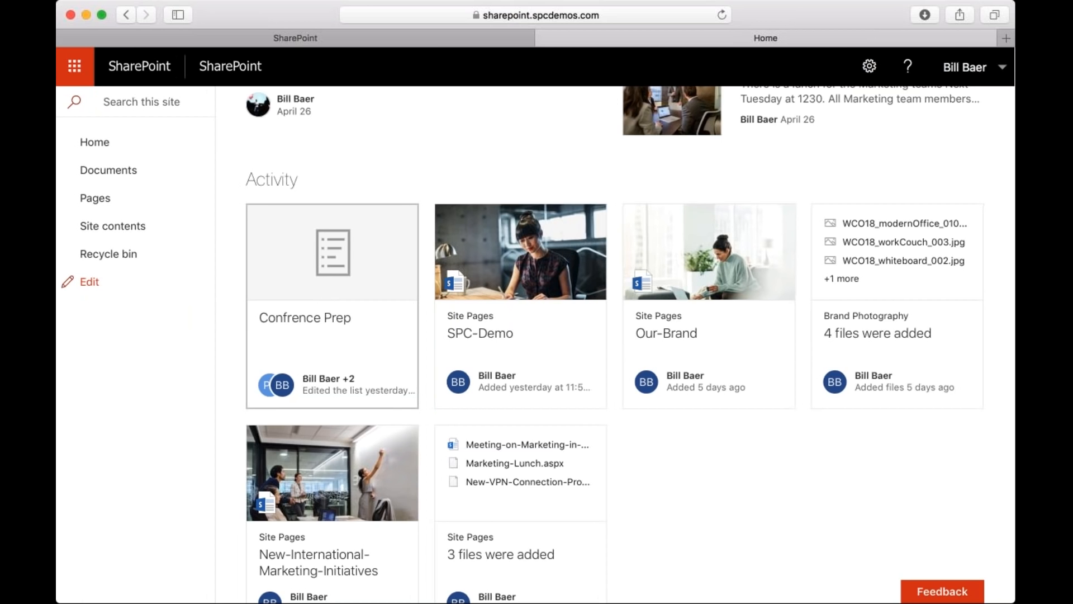
Look over the Marketing home page down to its comments area and return to the site header.
scroll(615, 344, up, 4)
scroll(615, 344, down, 8)
scroll(371, 335, up, 1)
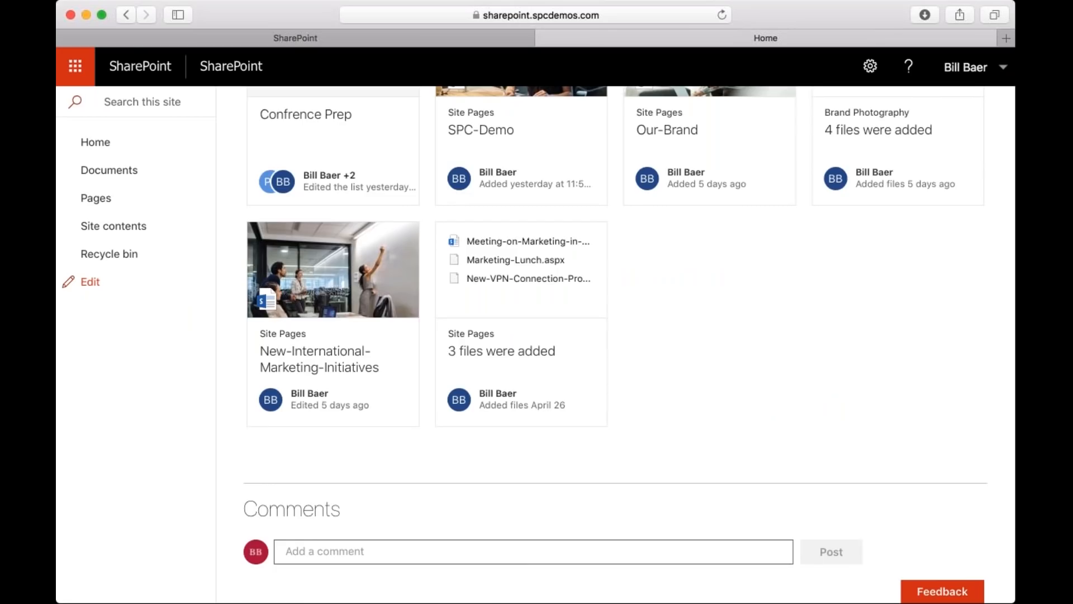
scroll(615, 344, up, 10)
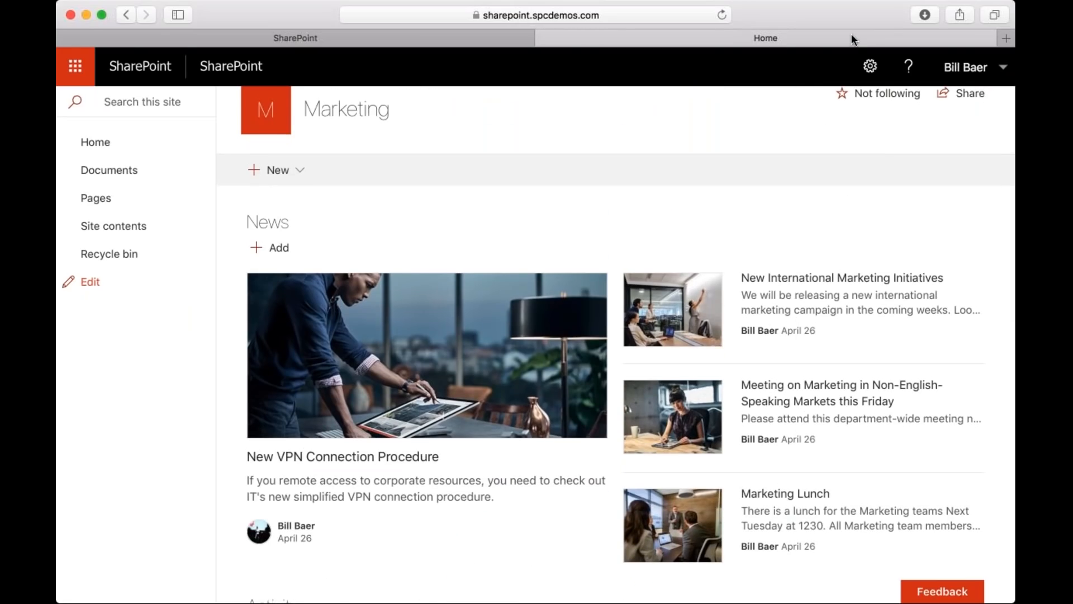
key(super+Tab)
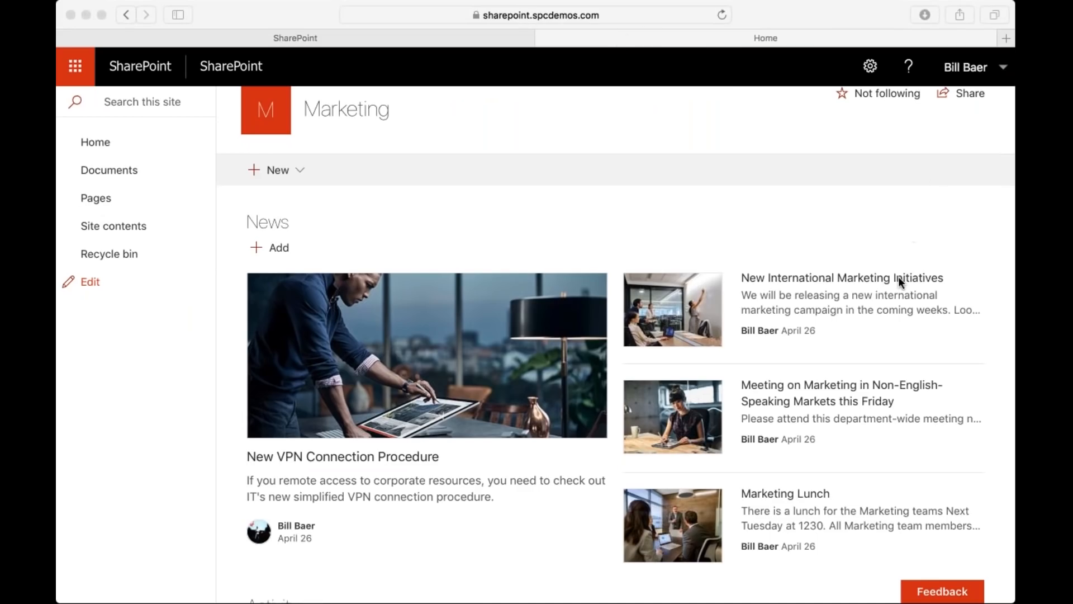
scroll(898, 276, up, 2)
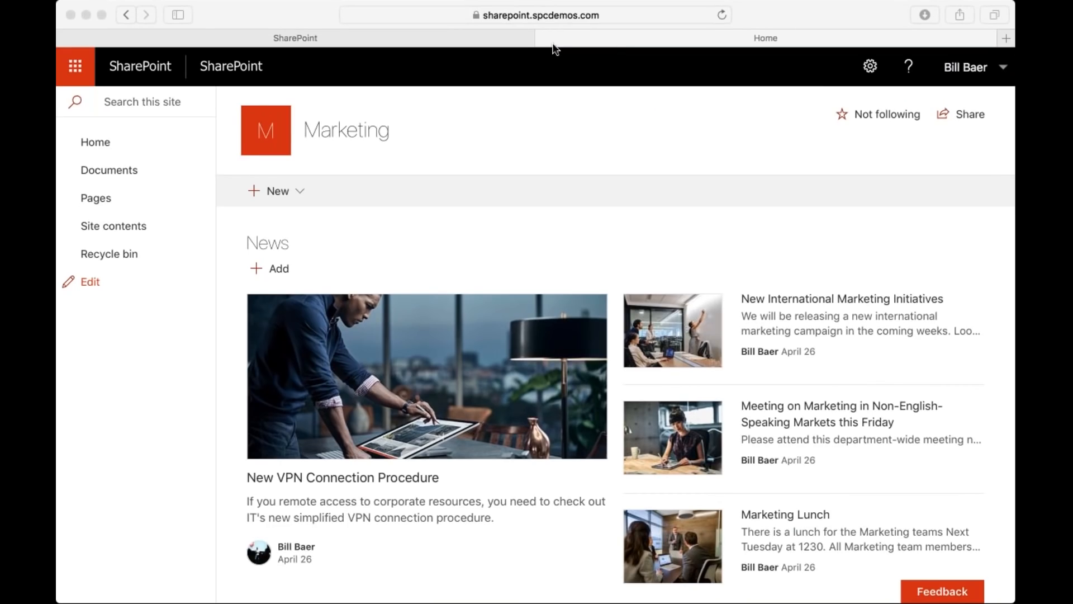
Examine the Marketing site's information settings for logo, name and description, and close them without saving.
click(869, 66)
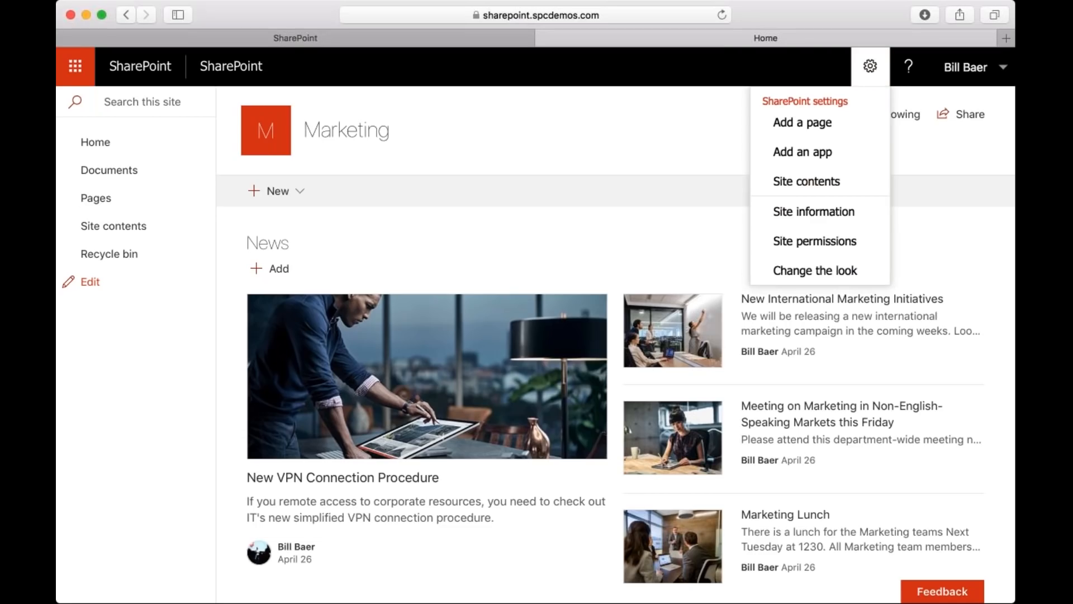
click(817, 212)
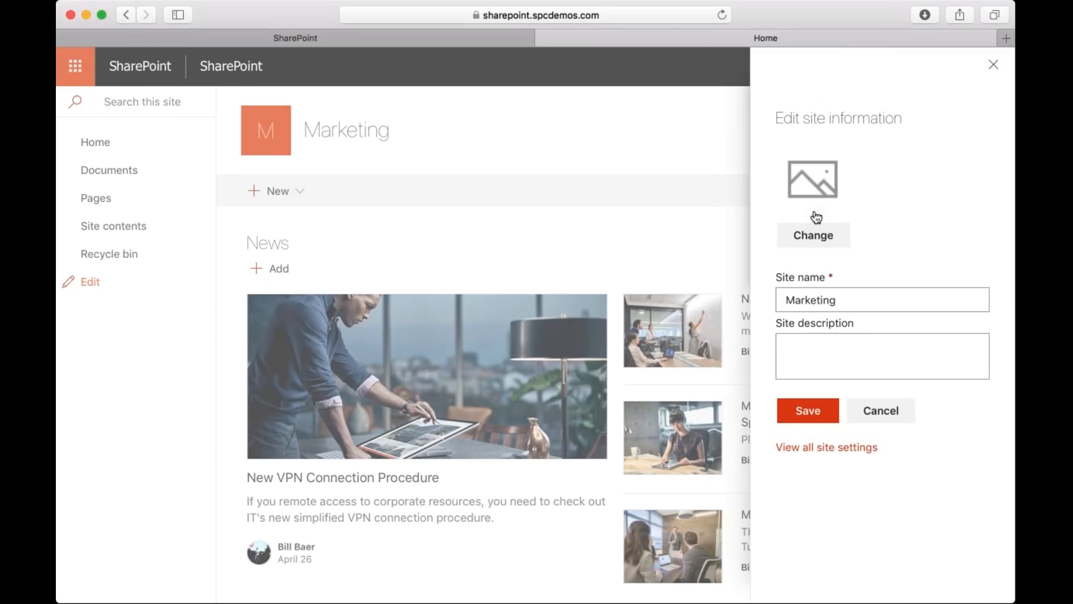
click(817, 237)
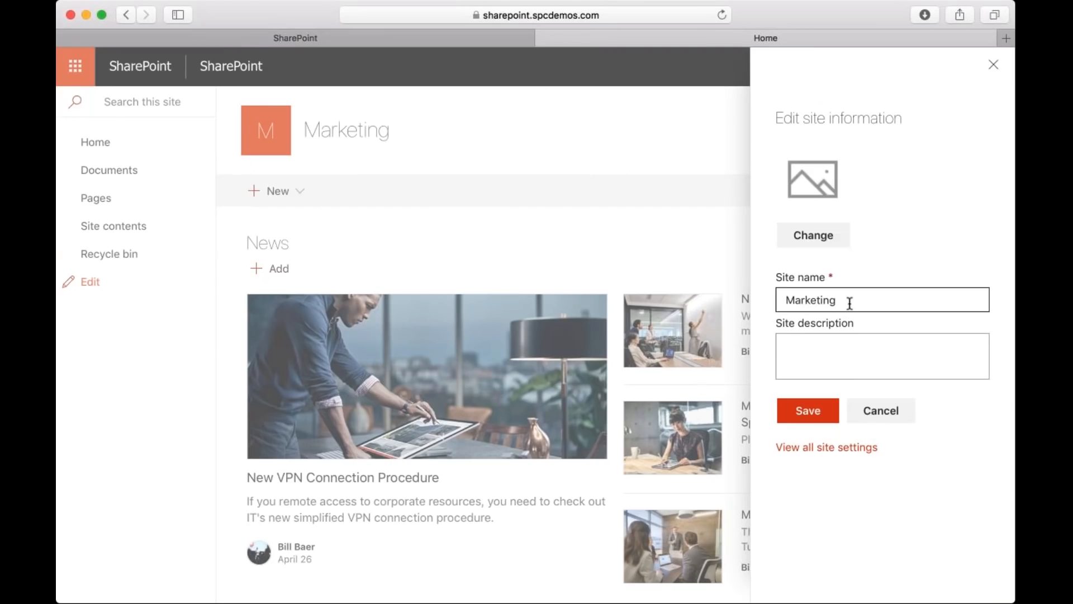
click(849, 303)
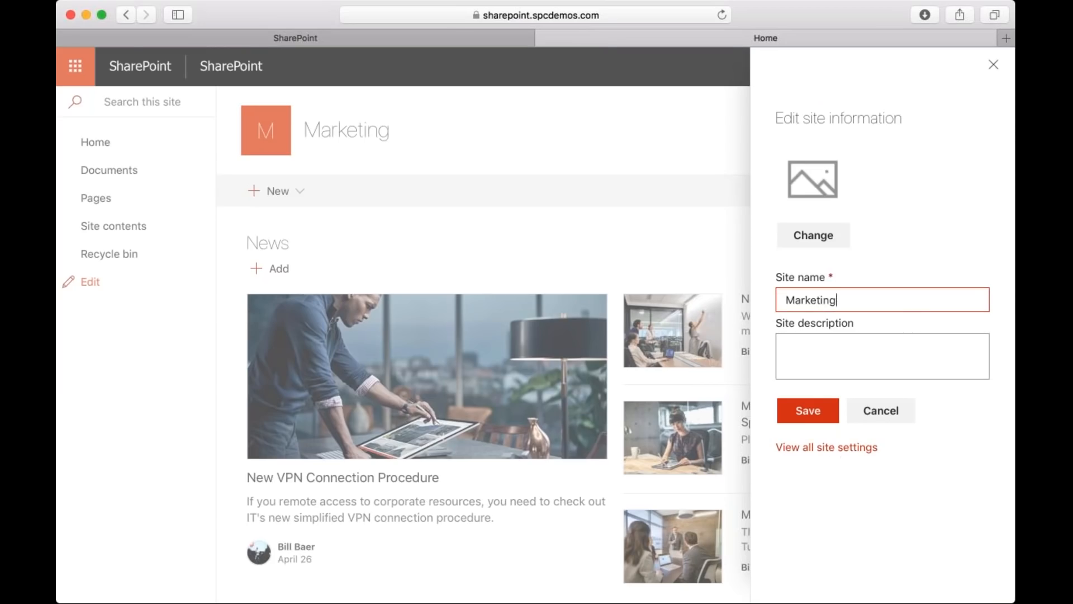
click(881, 410)
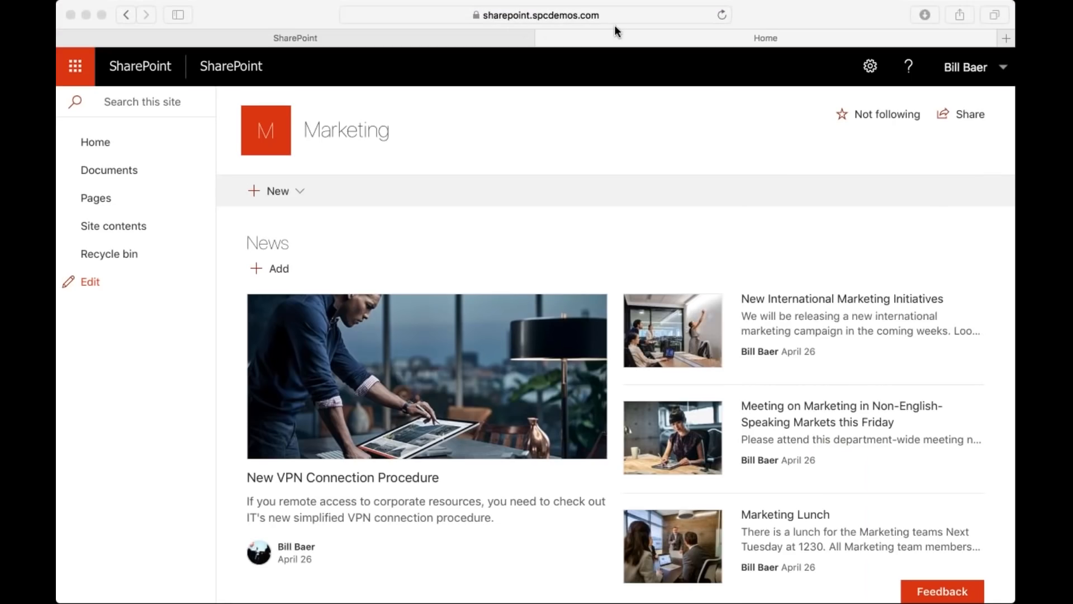
click(967, 124)
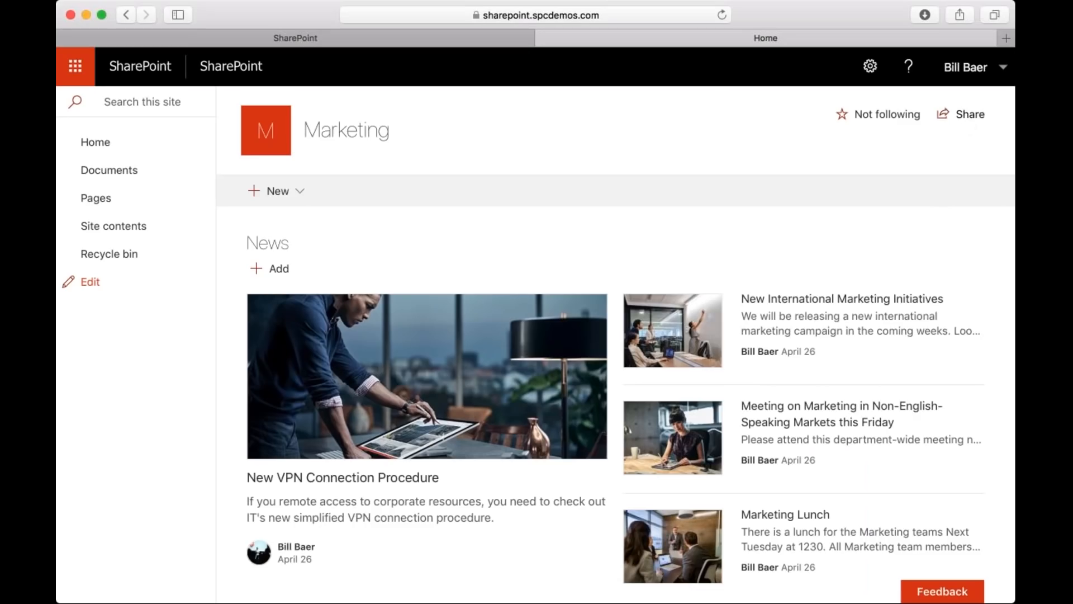
Start a sharing invitation for the Marketing site addressed to a colleague and review its email invitation and permission level options.
click(970, 117)
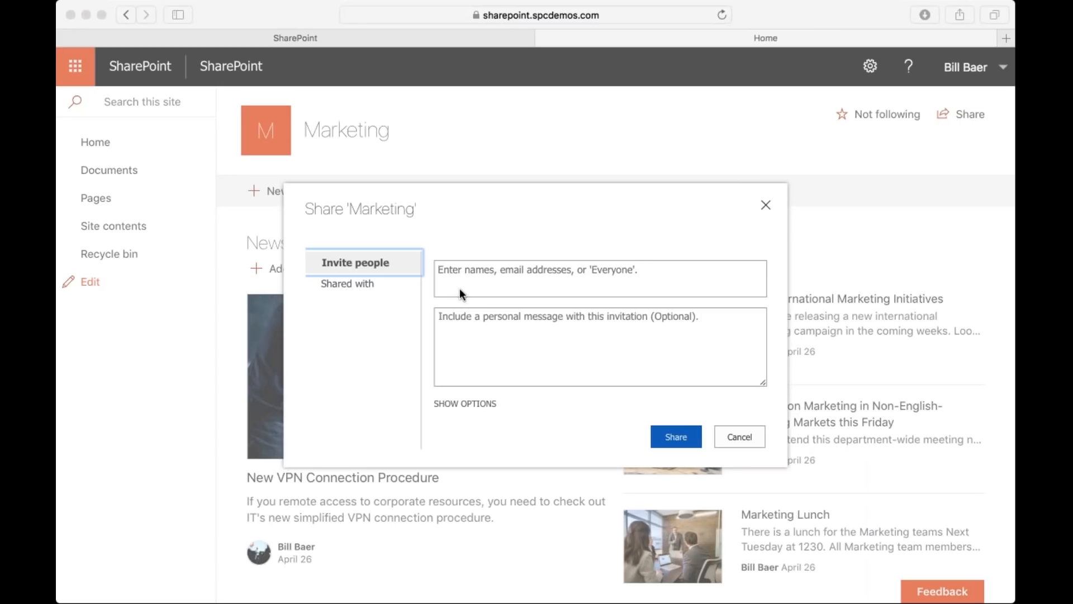
click(479, 276)
text(Alex)
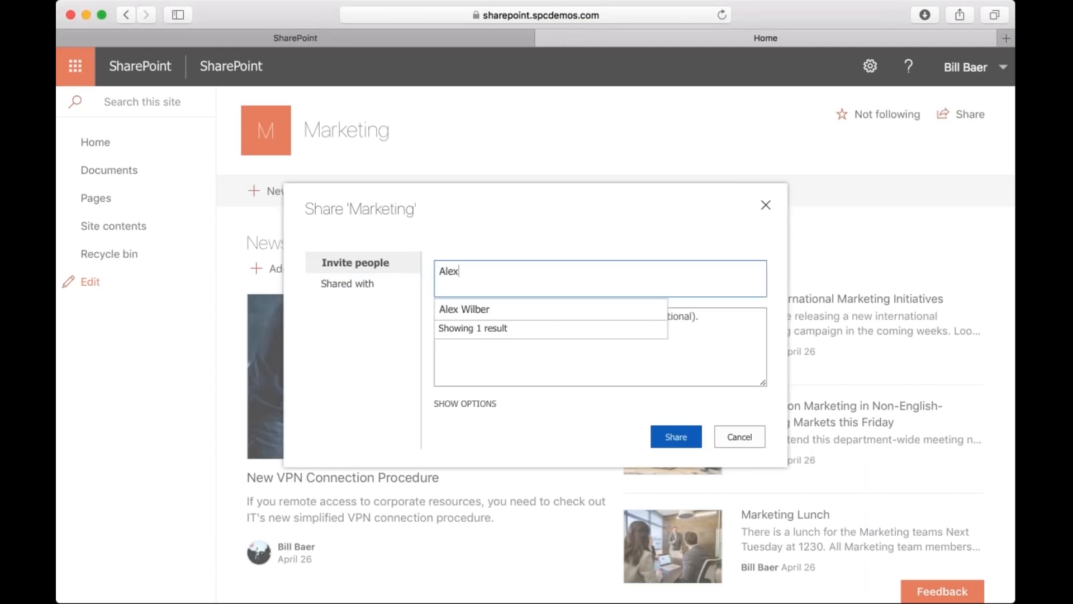
click(469, 307)
click(490, 340)
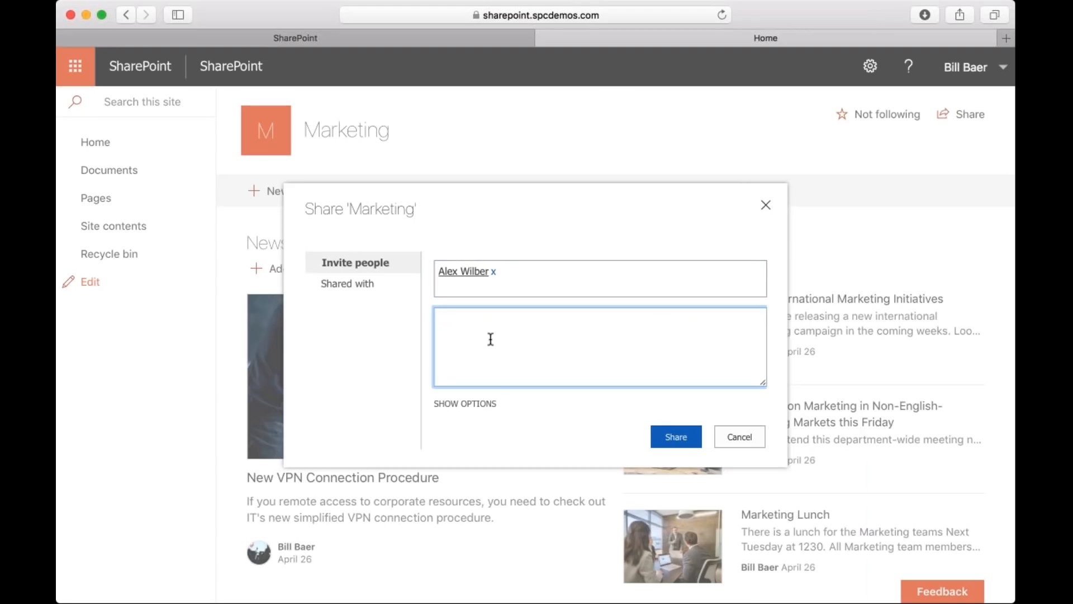
click(465, 403)
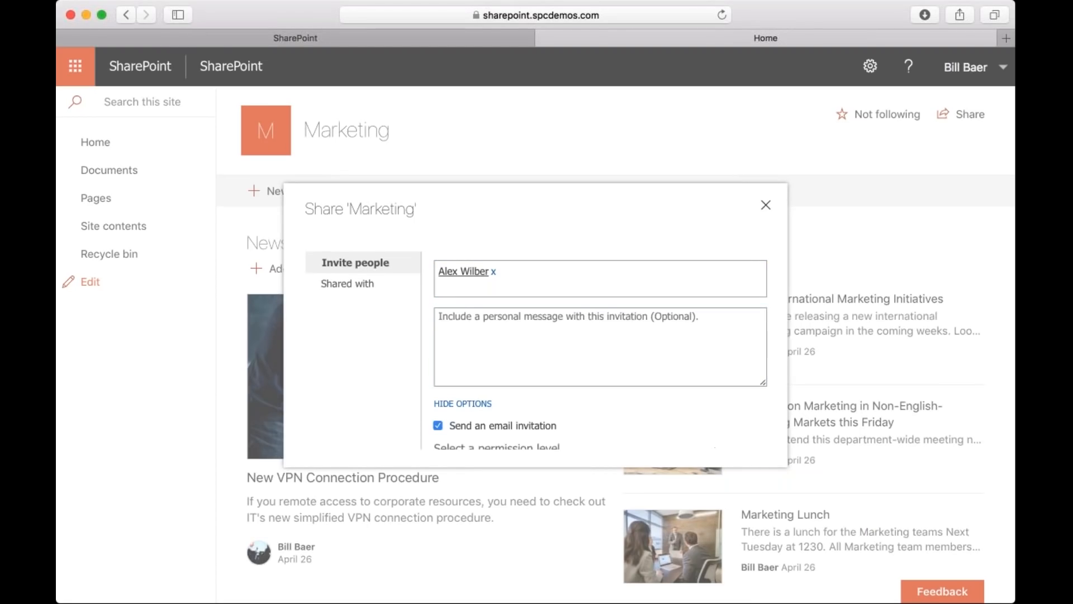
scroll(494, 414, down, 3)
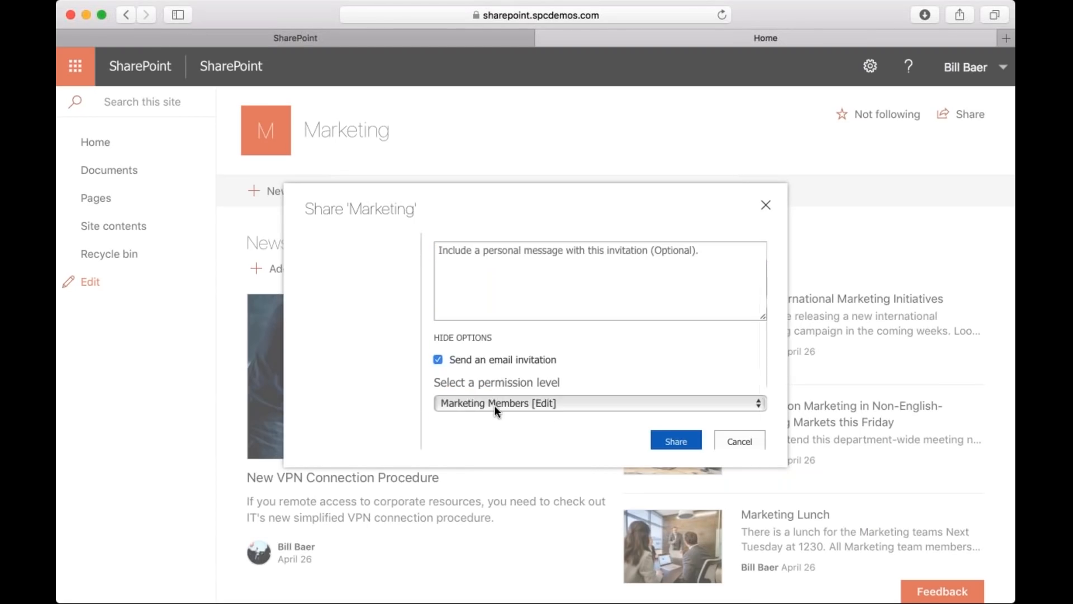
scroll(495, 405, up, 3)
Check who the Marketing site is already shared with and close the sharing dialog without sending the invitation.
click(364, 287)
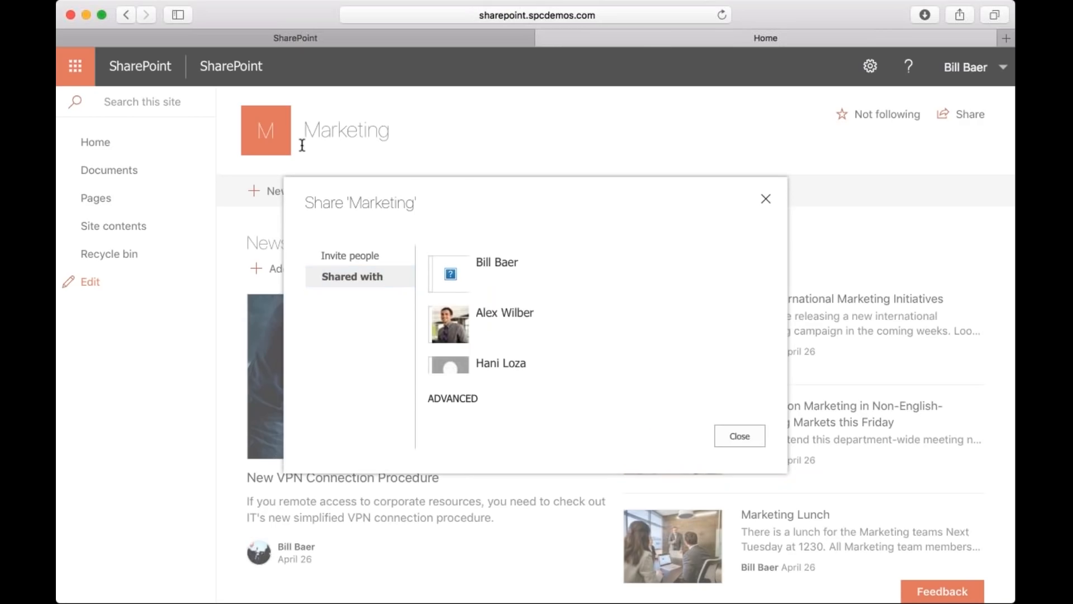
drag(415, 192, 370, 174)
click(343, 192)
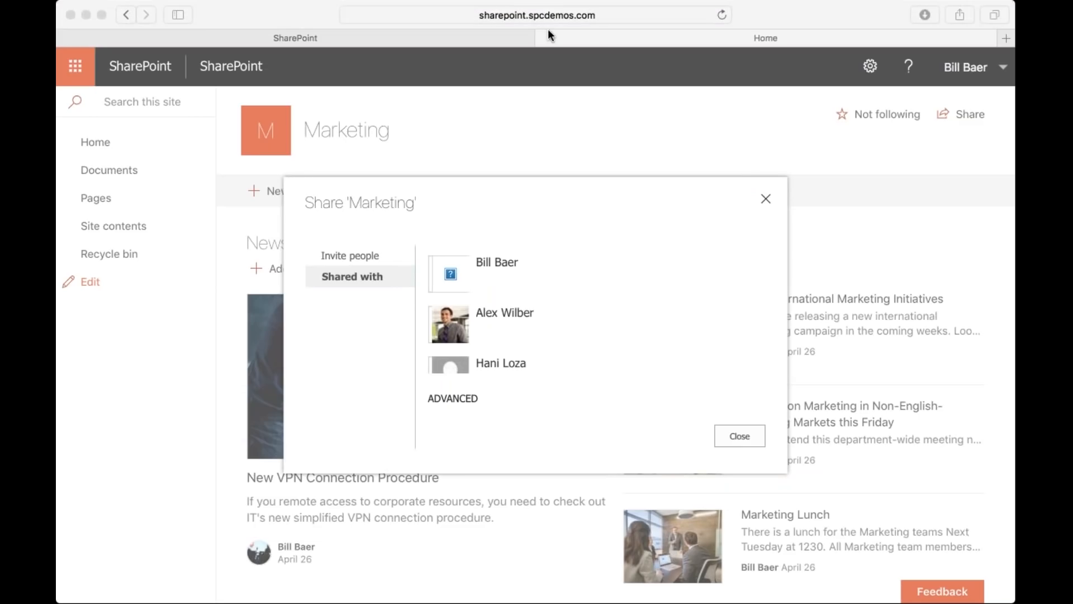
click(766, 200)
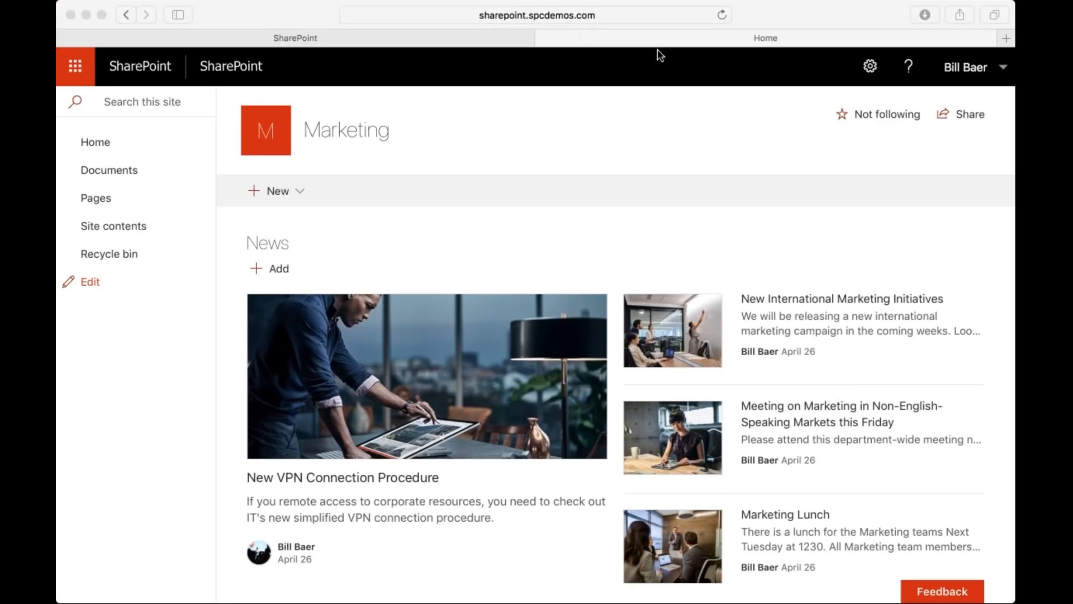
click(944, 170)
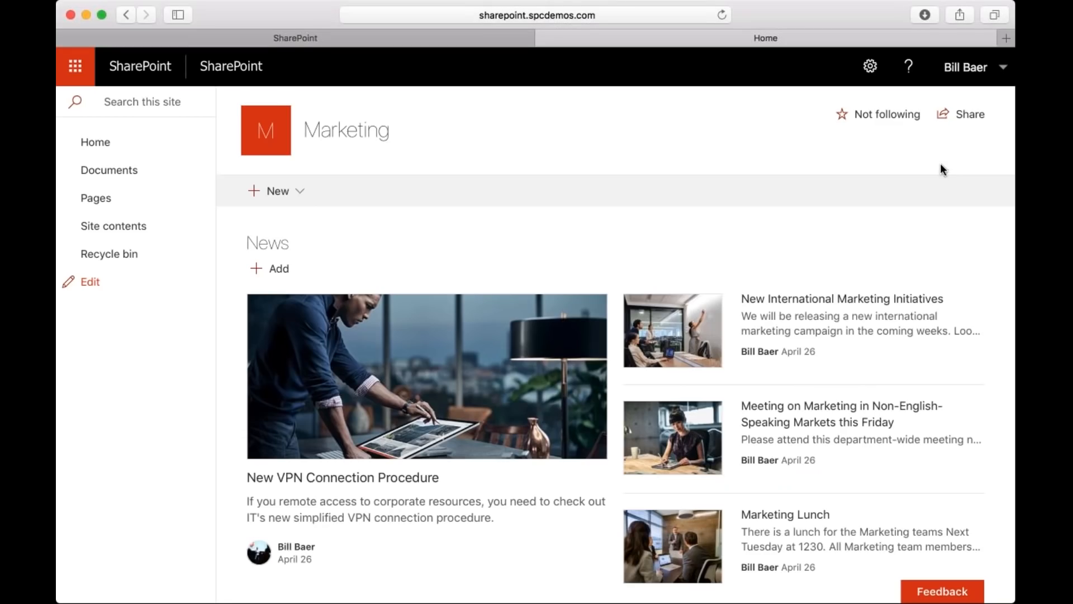
click(975, 81)
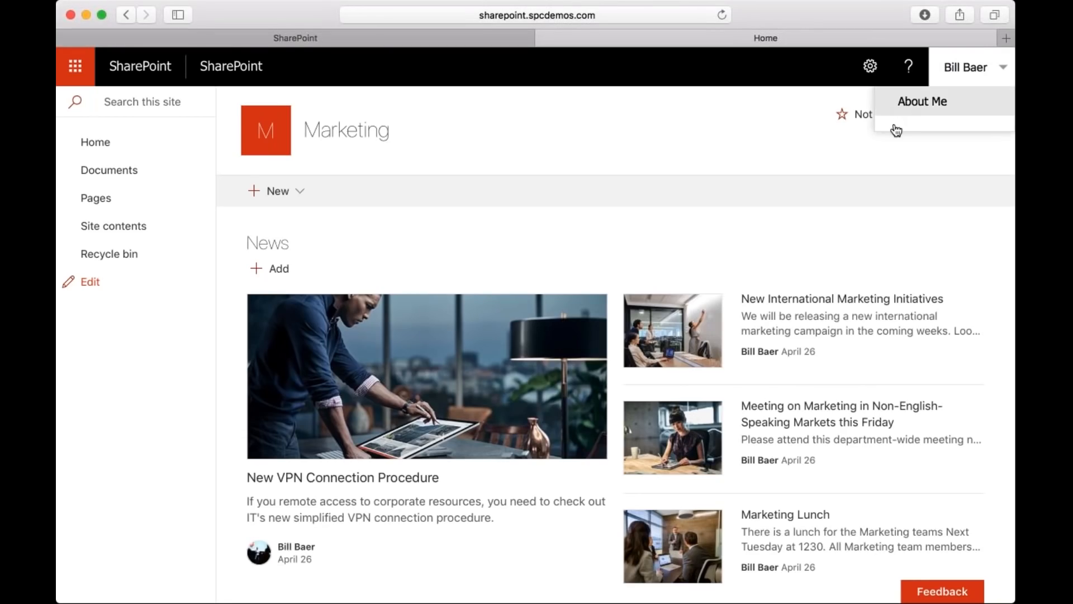
key(Escape)
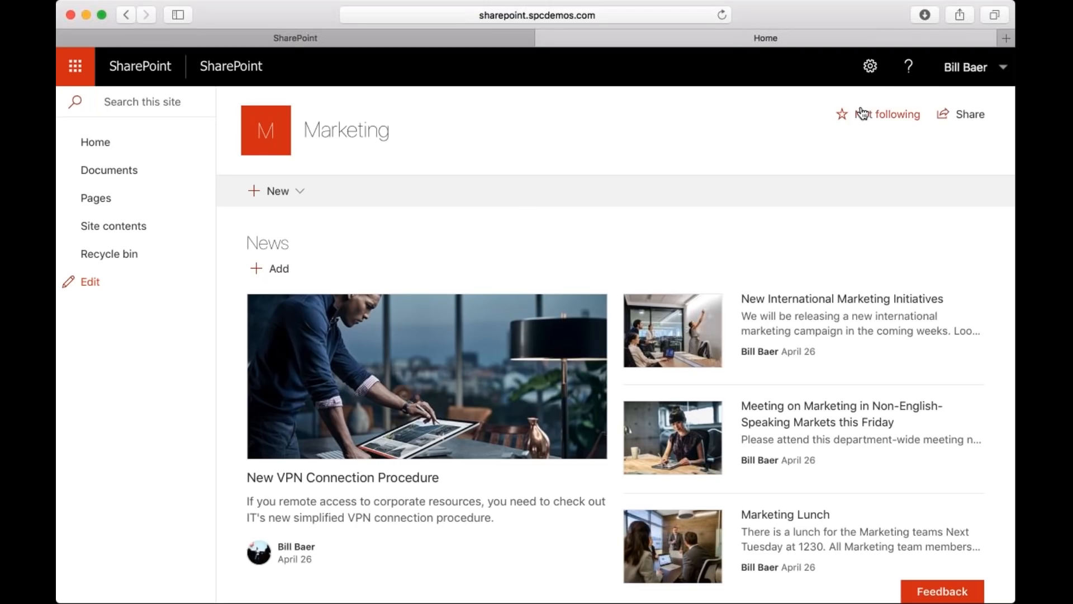
Open the Marketing site's look options and preview the Blue, Current, Red and Dark Yellow themes.
click(871, 66)
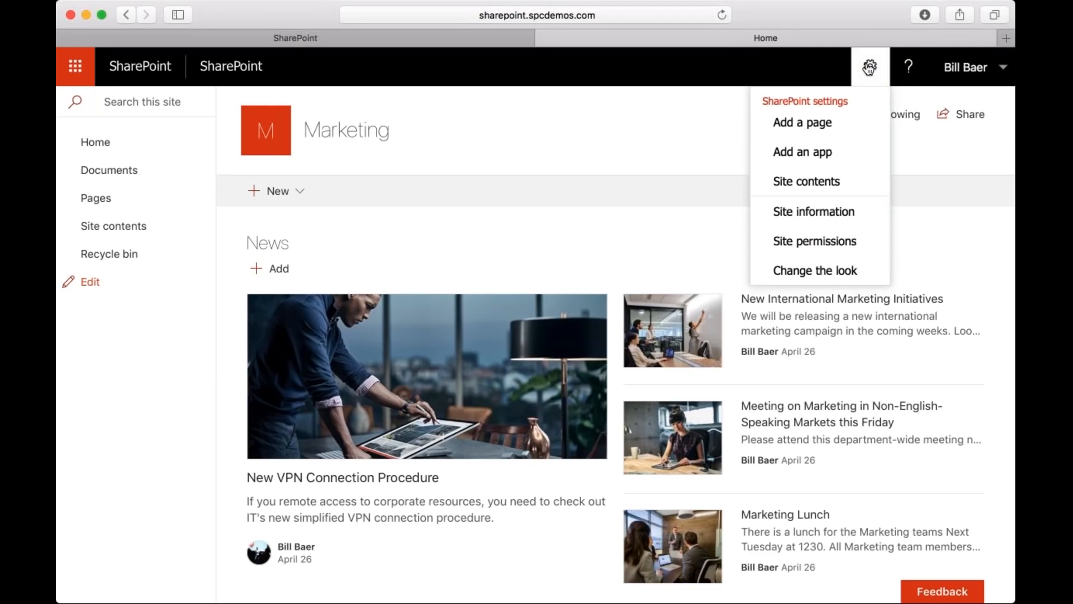
click(829, 274)
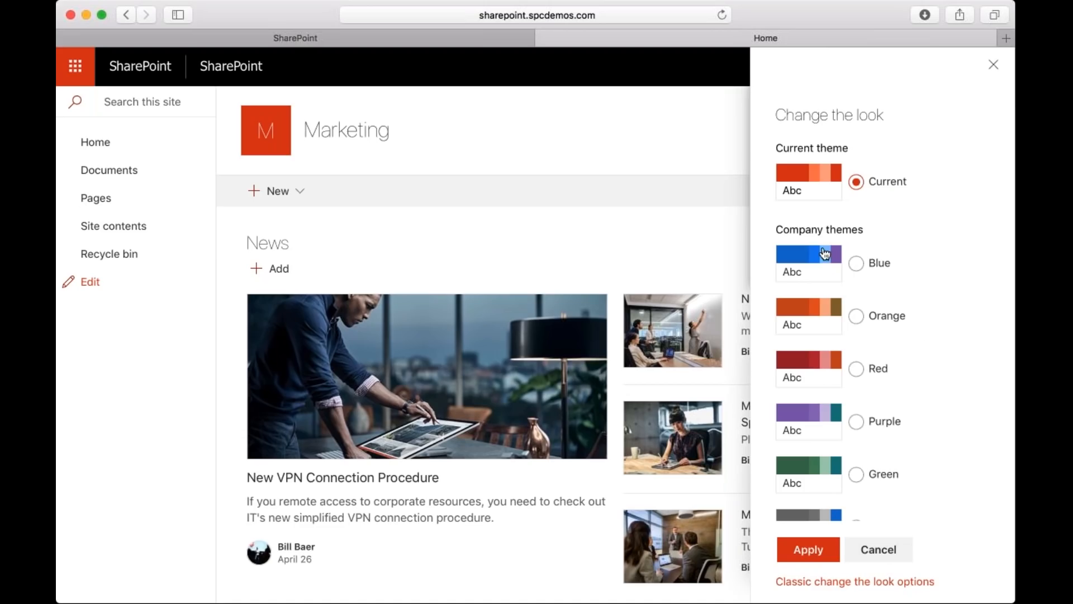
click(856, 263)
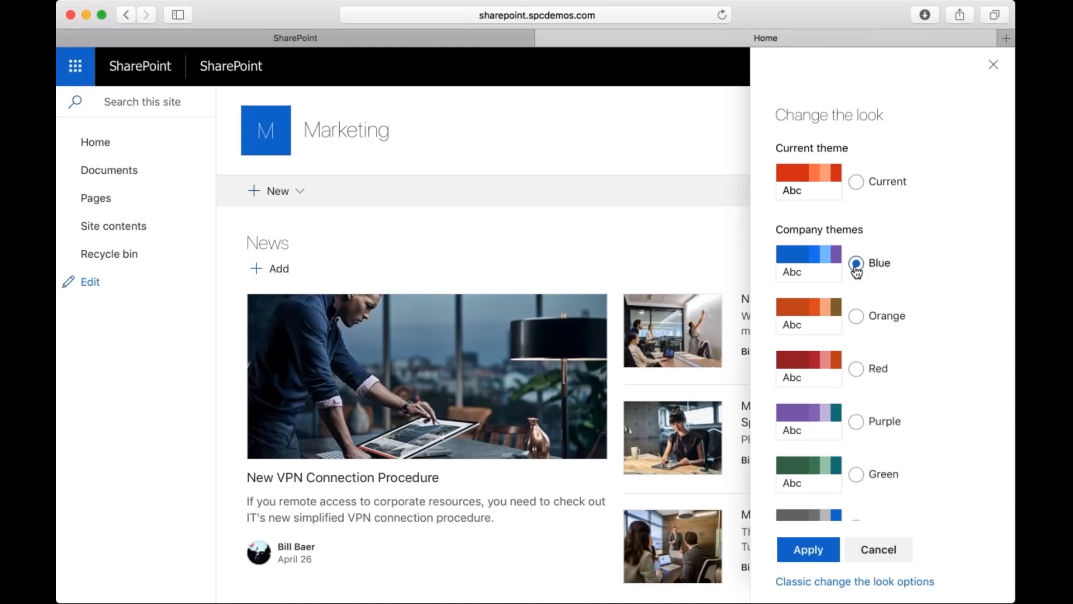
click(857, 184)
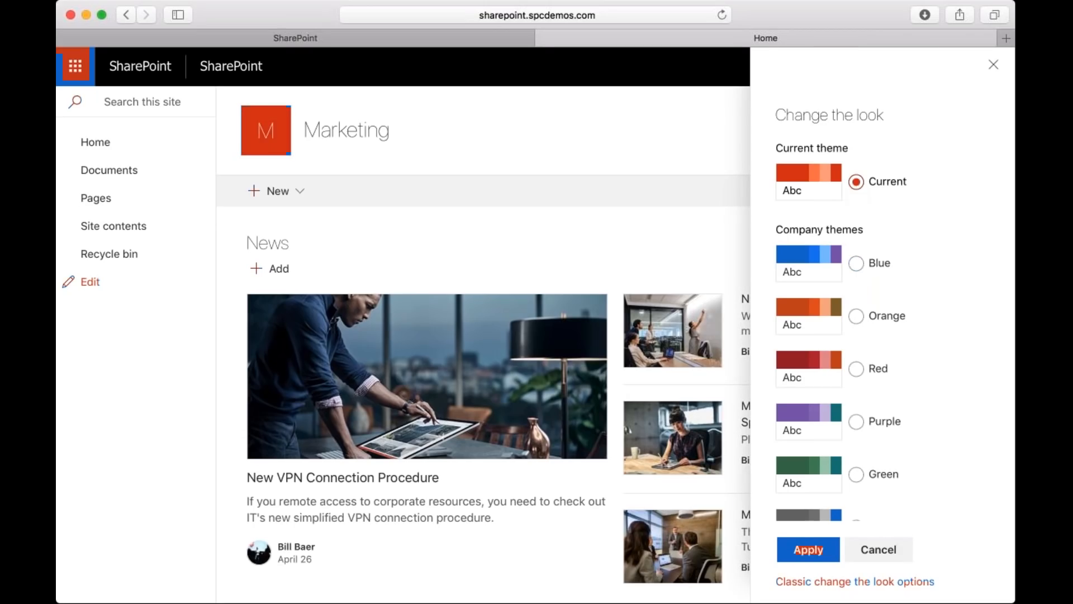
click(856, 263)
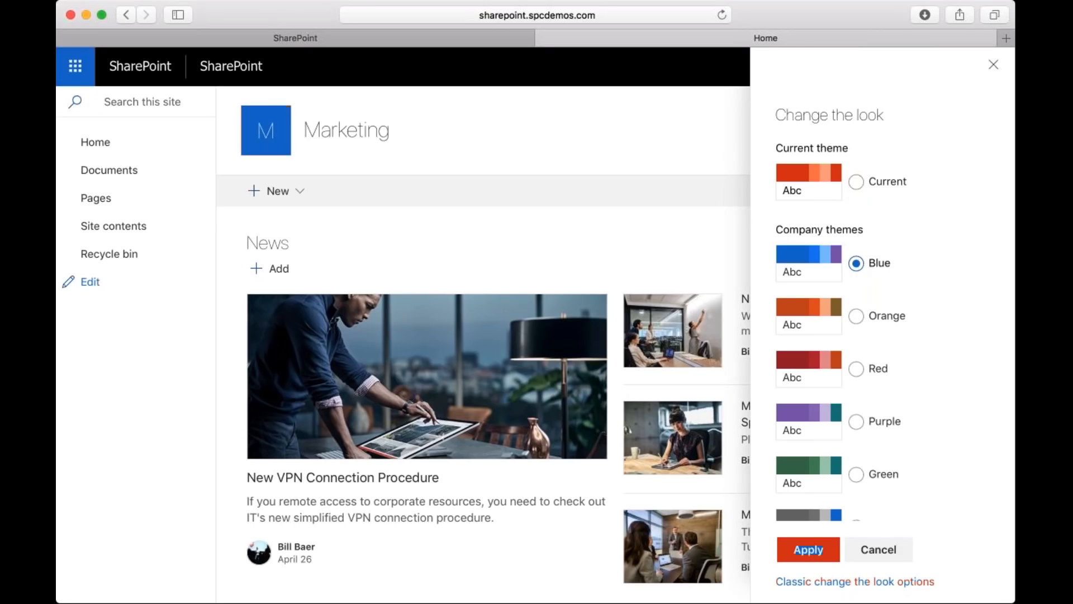
click(858, 368)
scroll(861, 368, down, 2)
scroll(855, 364, down, 2)
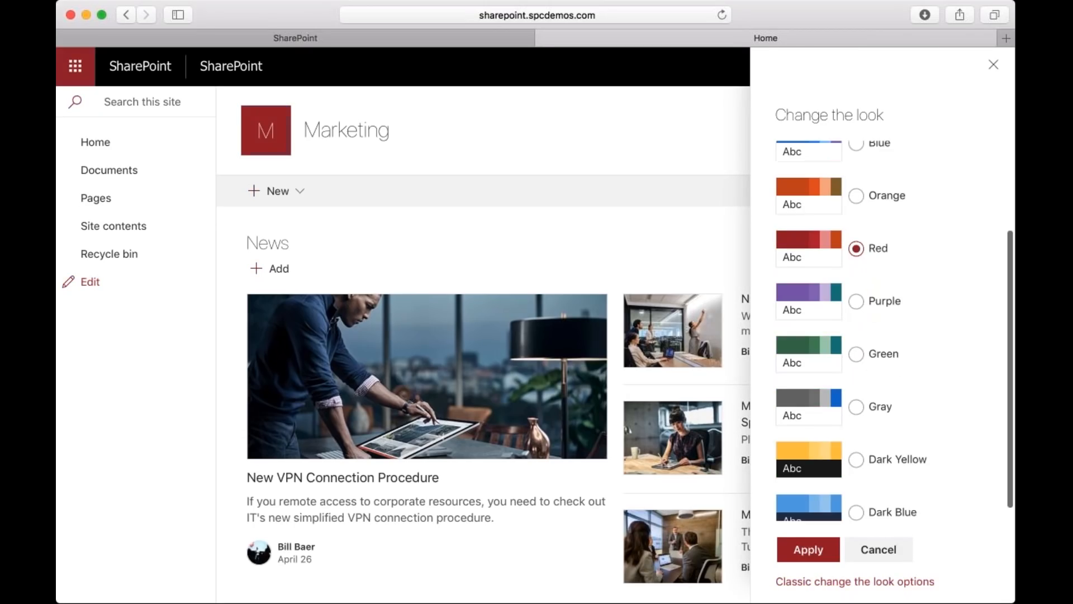
click(856, 462)
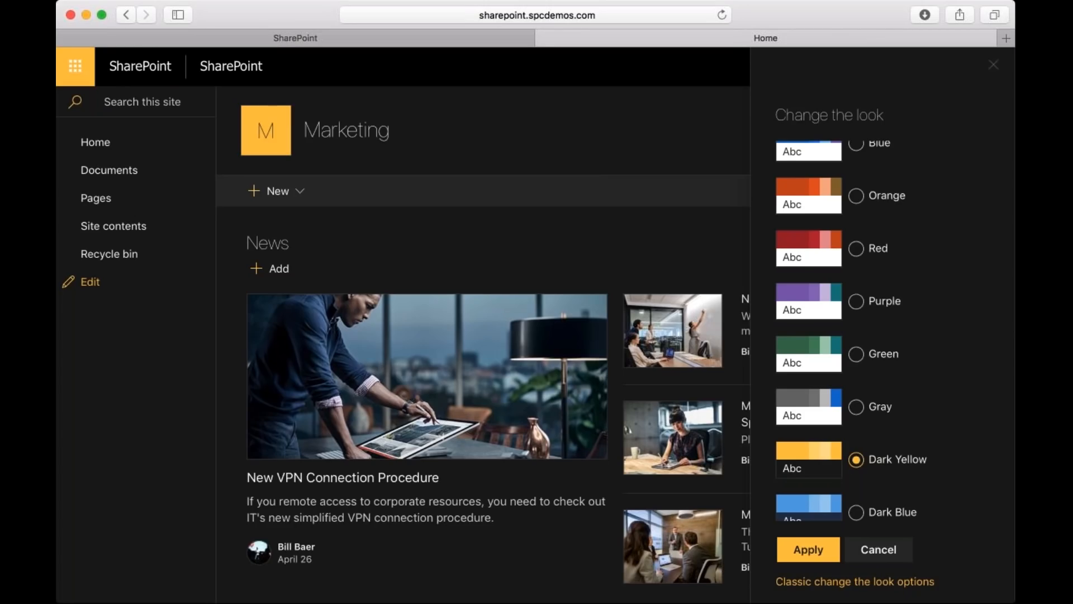
Apply the Dark Blue company theme to the Marketing site and look over its home page down to the comments.
scroll(864, 492, down, 1)
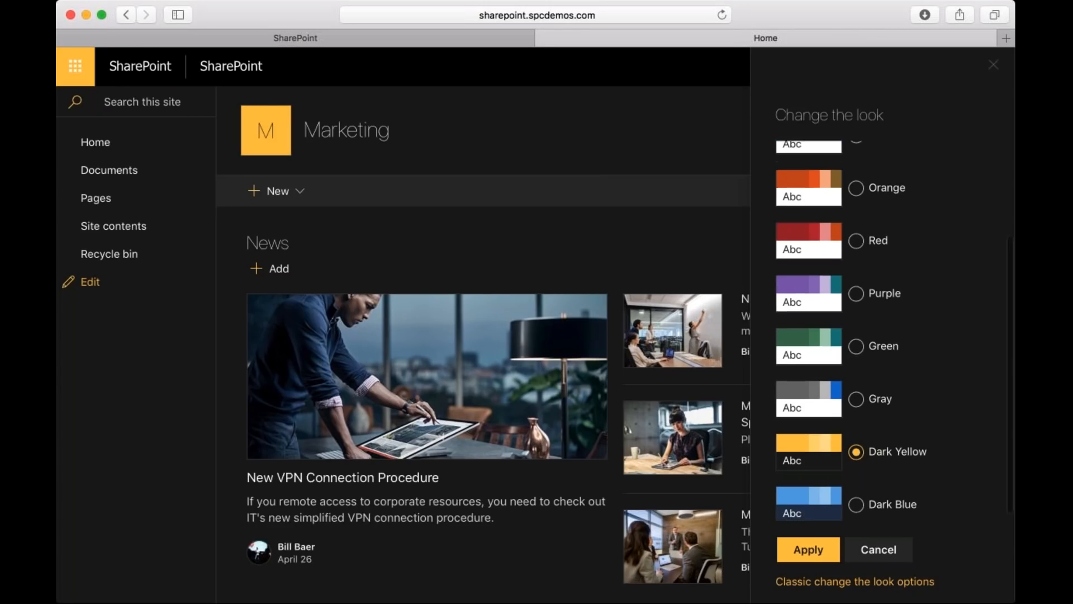
click(856, 496)
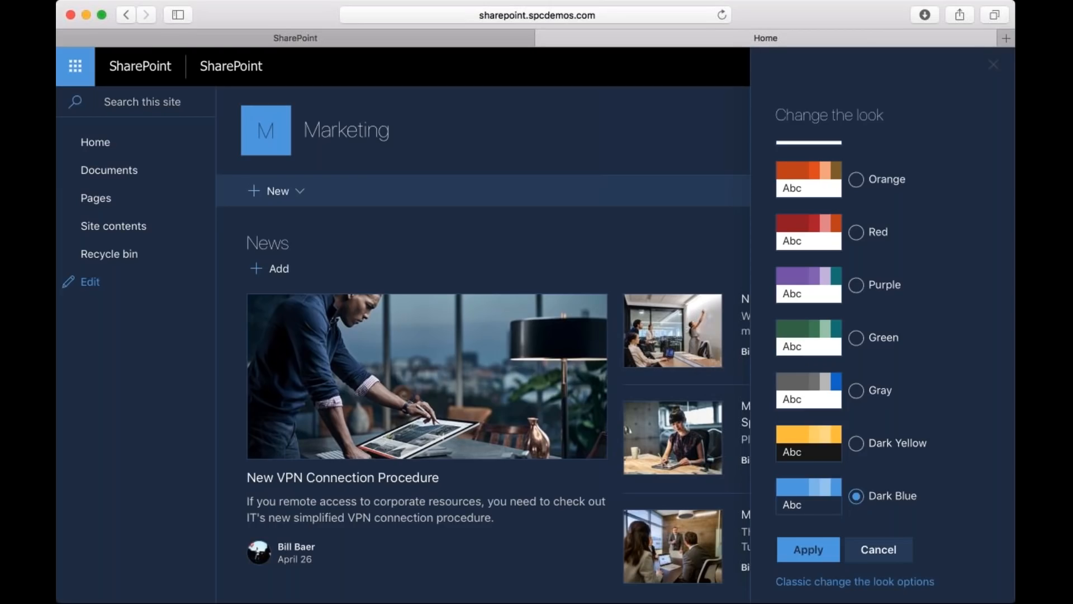
click(809, 553)
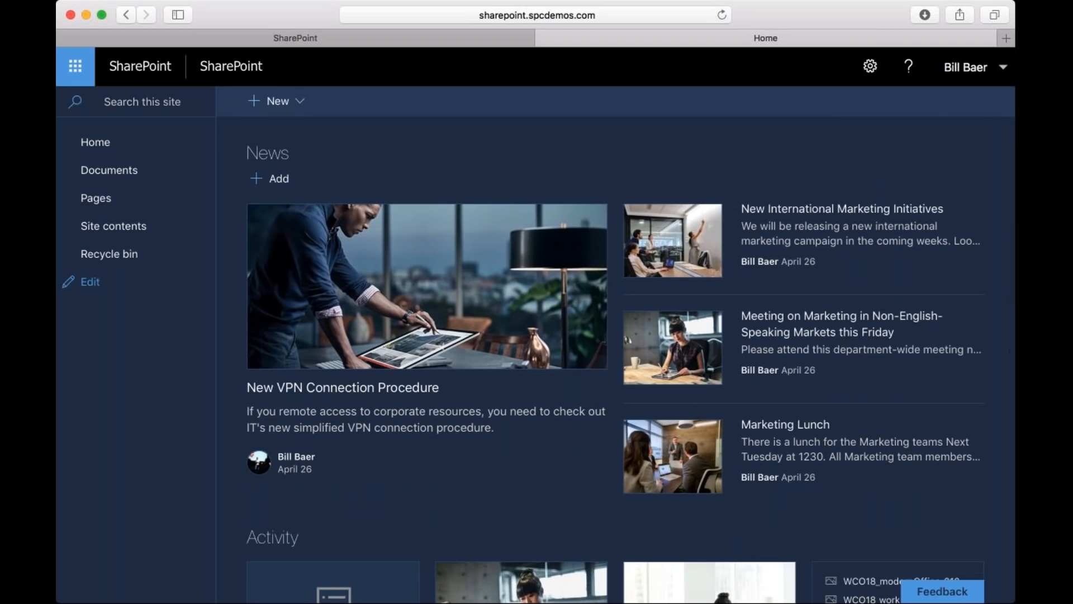
scroll(615, 336, down, 12)
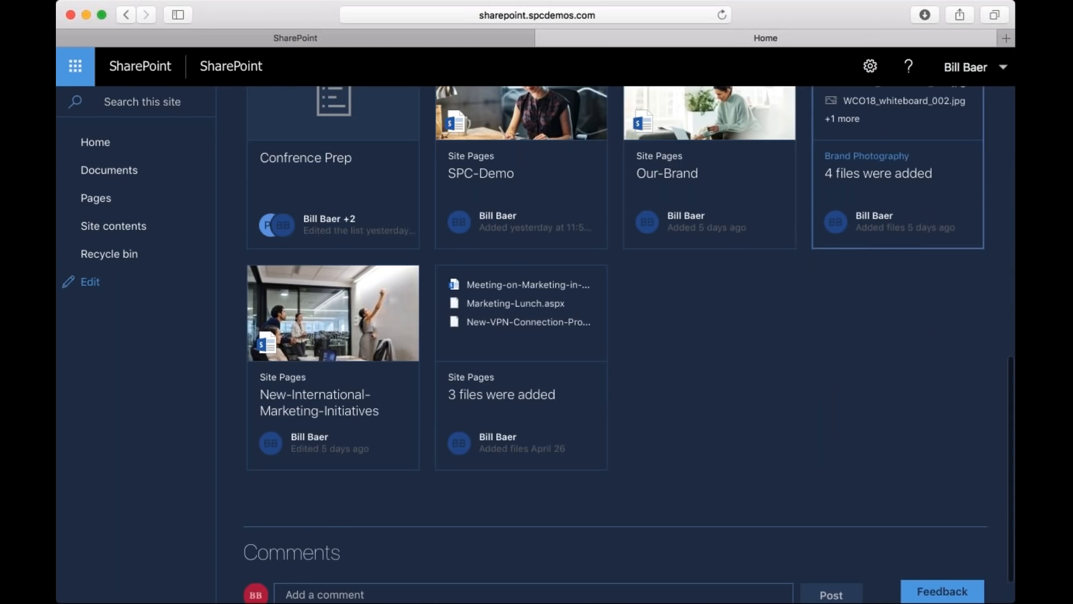
scroll(615, 336, down, 1)
scroll(615, 336, up, 12)
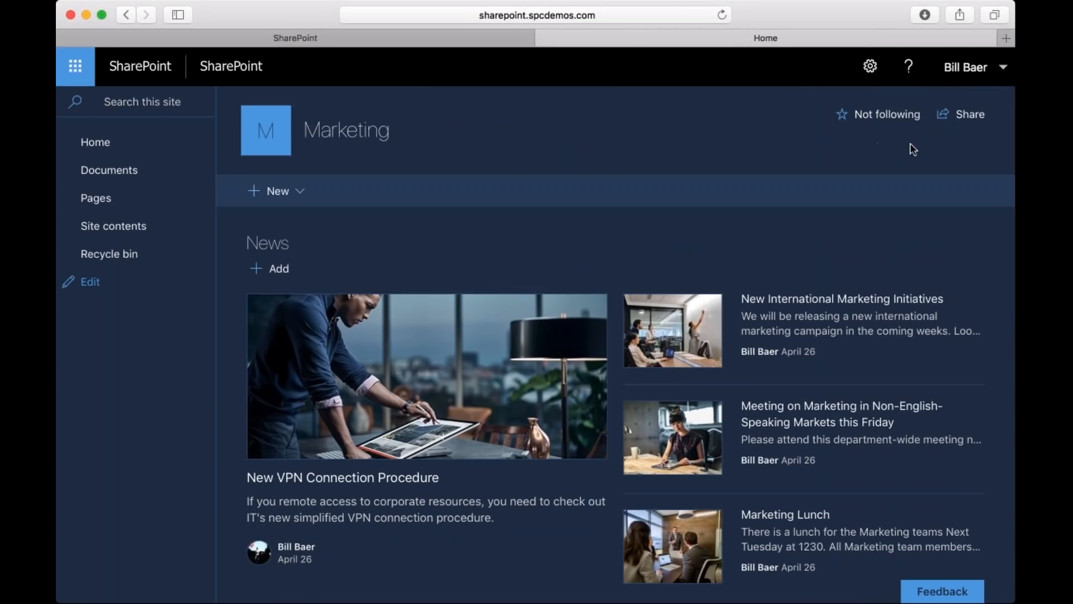
Review the kinds of new content the Marketing site offers and open the page for adding an app.
key(super+Tab)
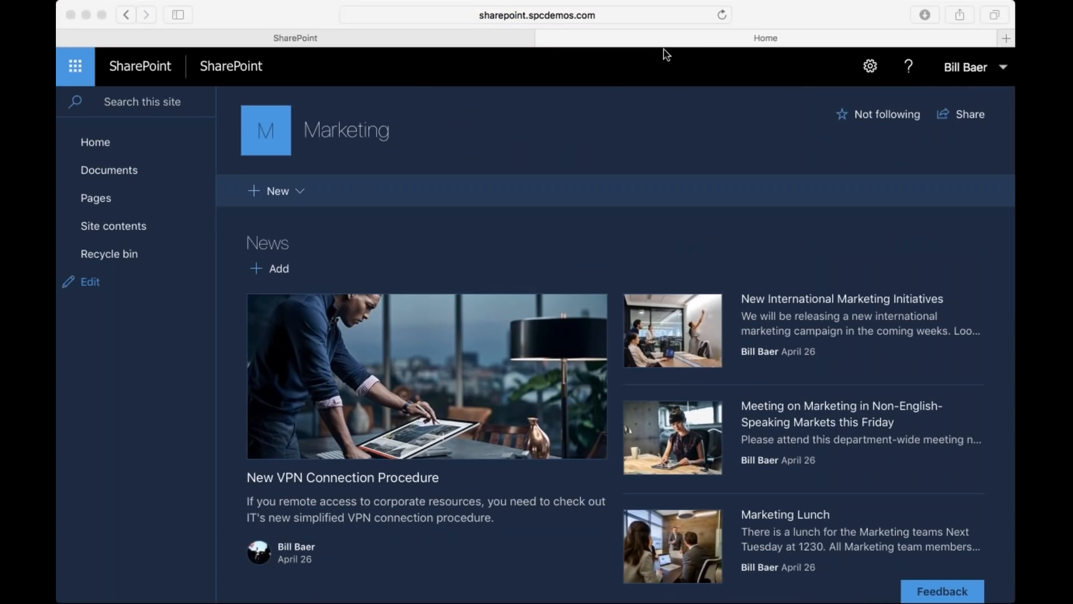
click(299, 191)
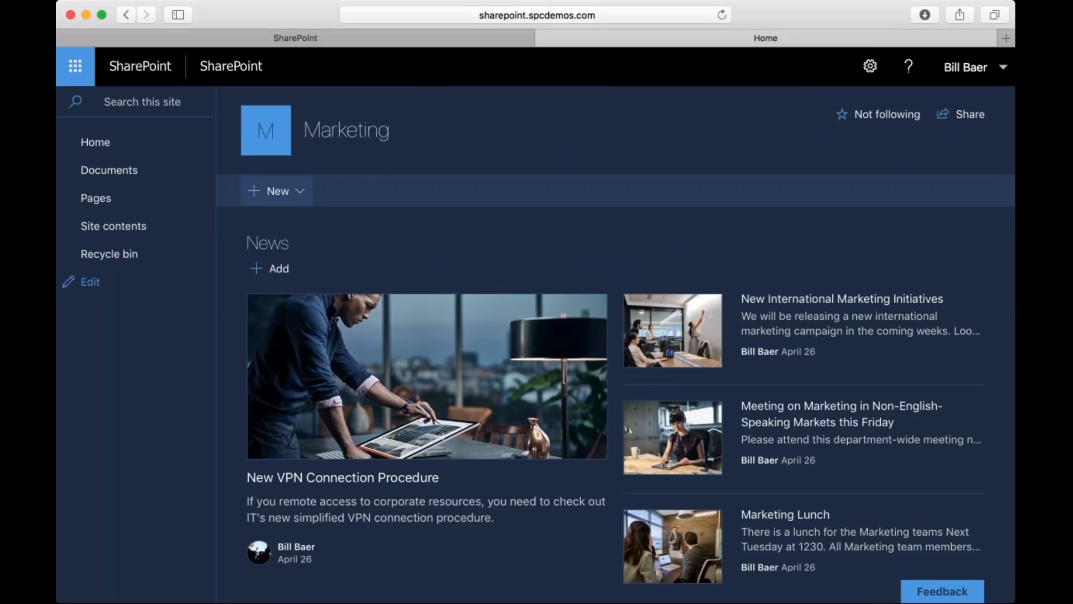
click(293, 198)
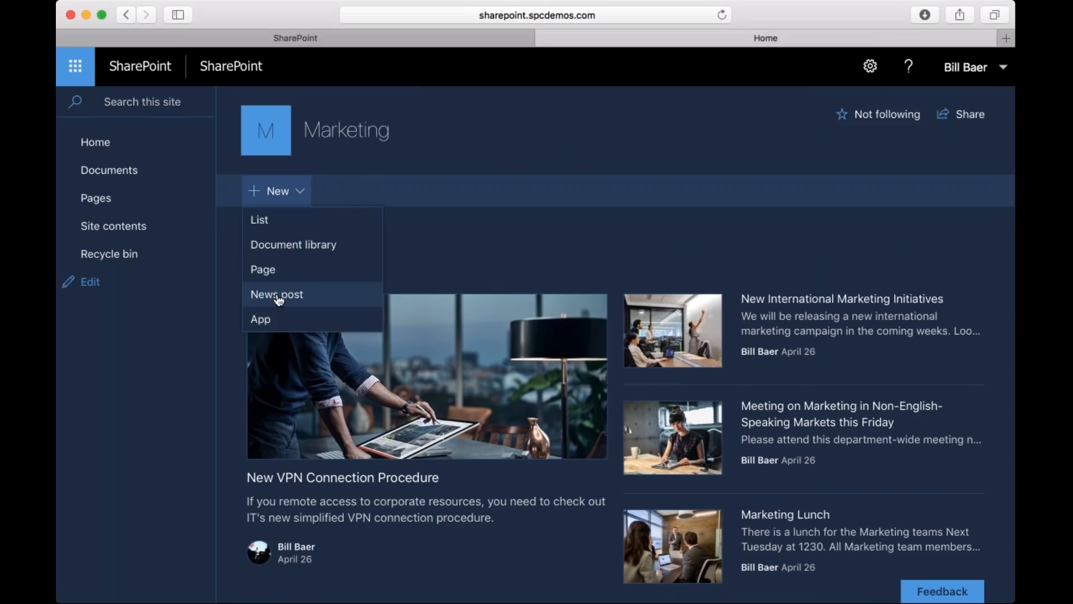
click(266, 322)
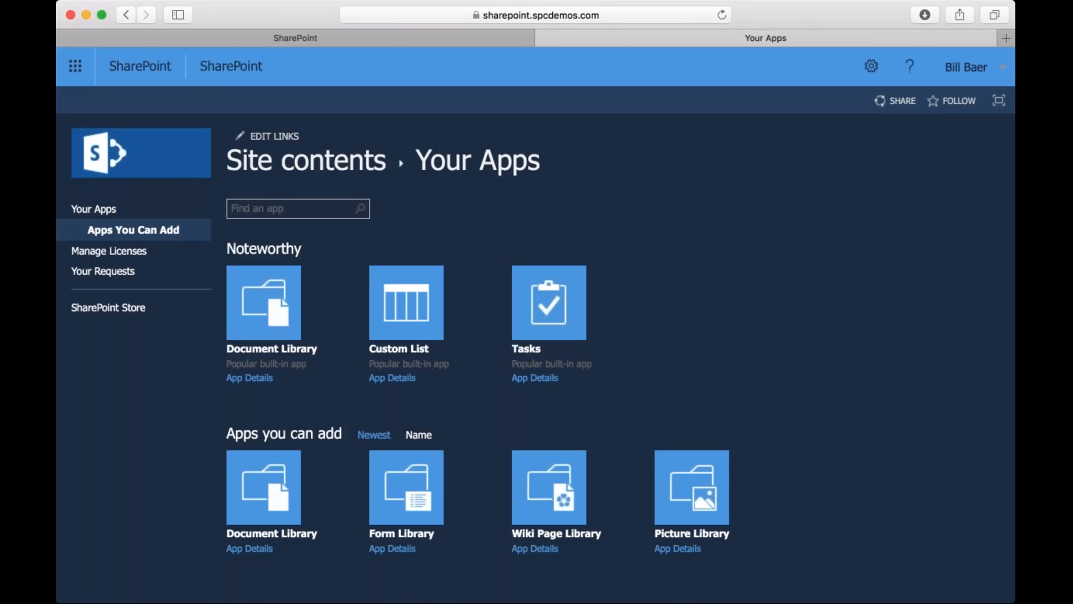
Switch to the SharePoint home page, view the site contents of Contoso OneDrive, and return to the home page.
click(386, 38)
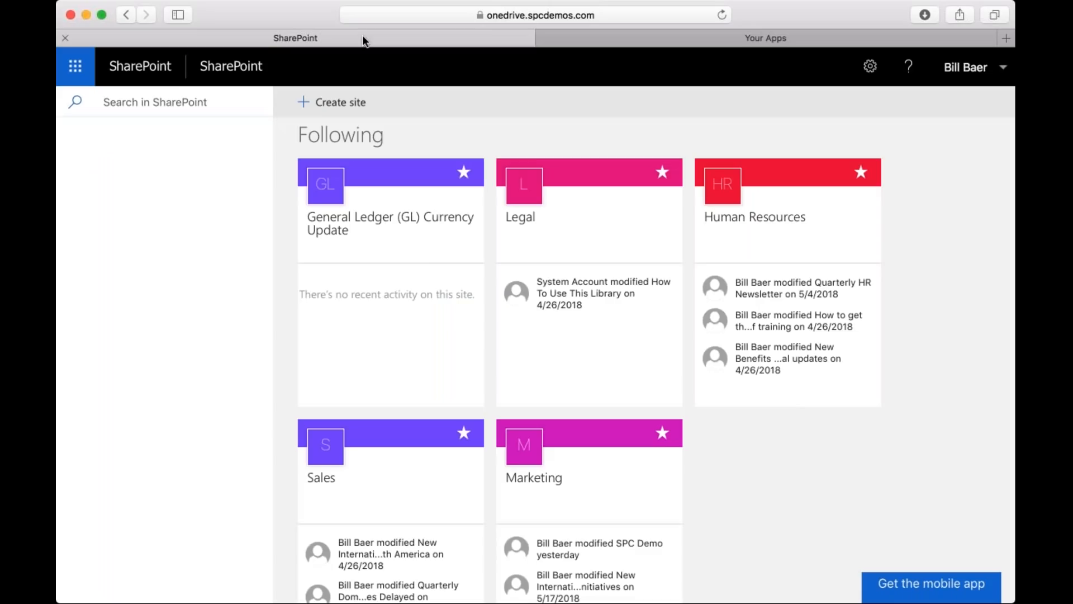
click(871, 66)
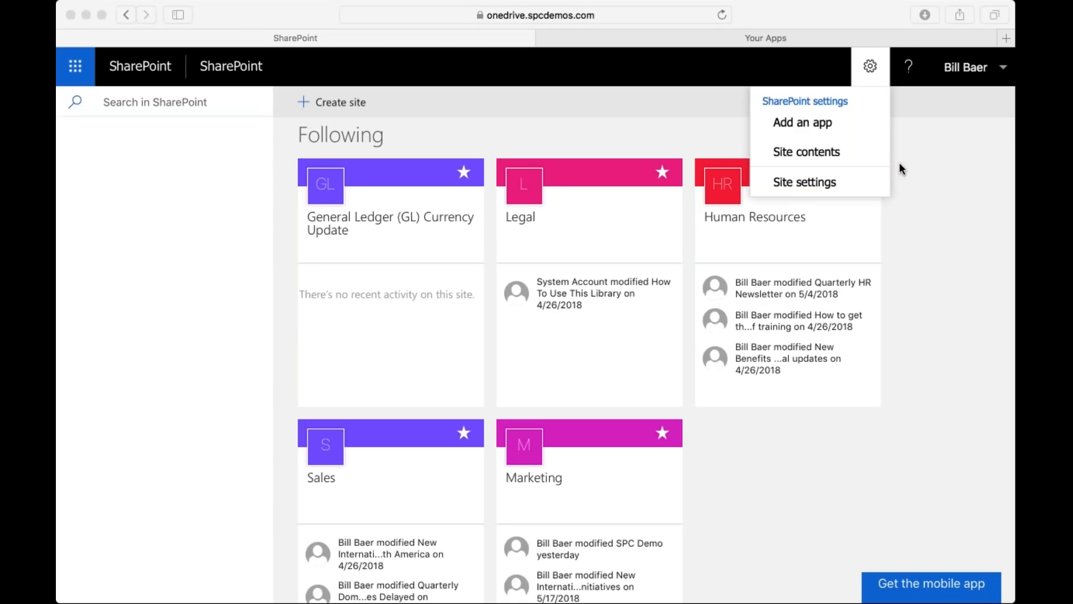
click(832, 154)
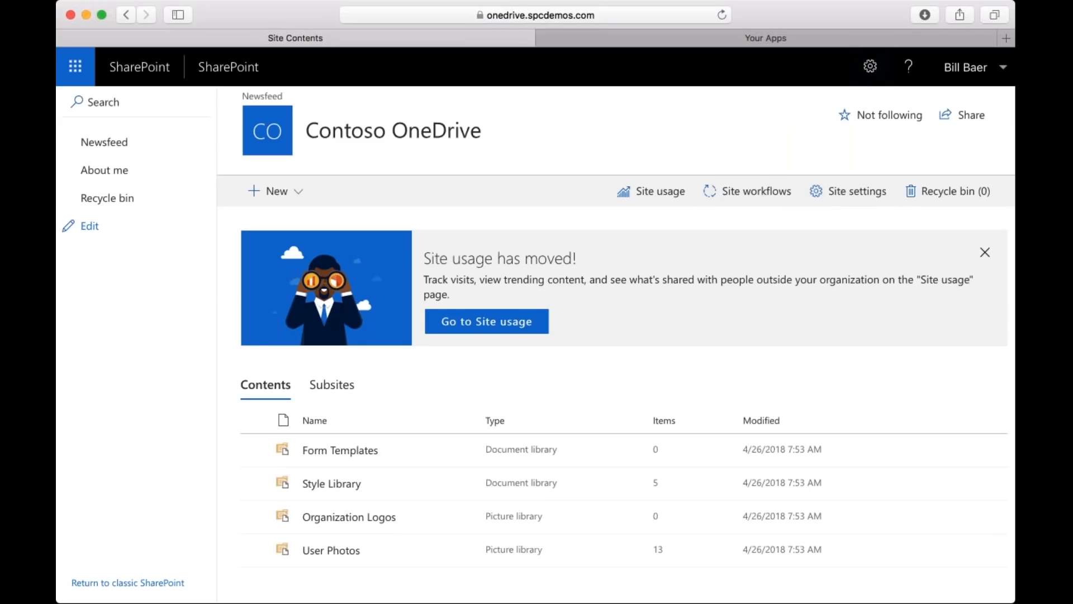
click(127, 15)
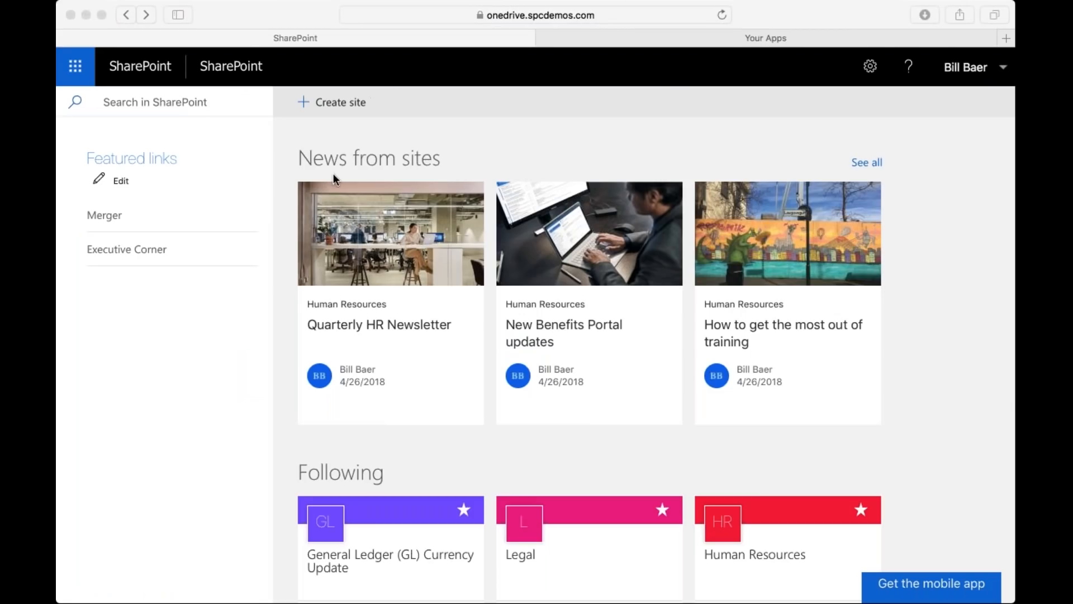
Open the Marketing site from the followed sites and display its SharePoint settings options.
click(871, 459)
scroll(871, 458, down, 4)
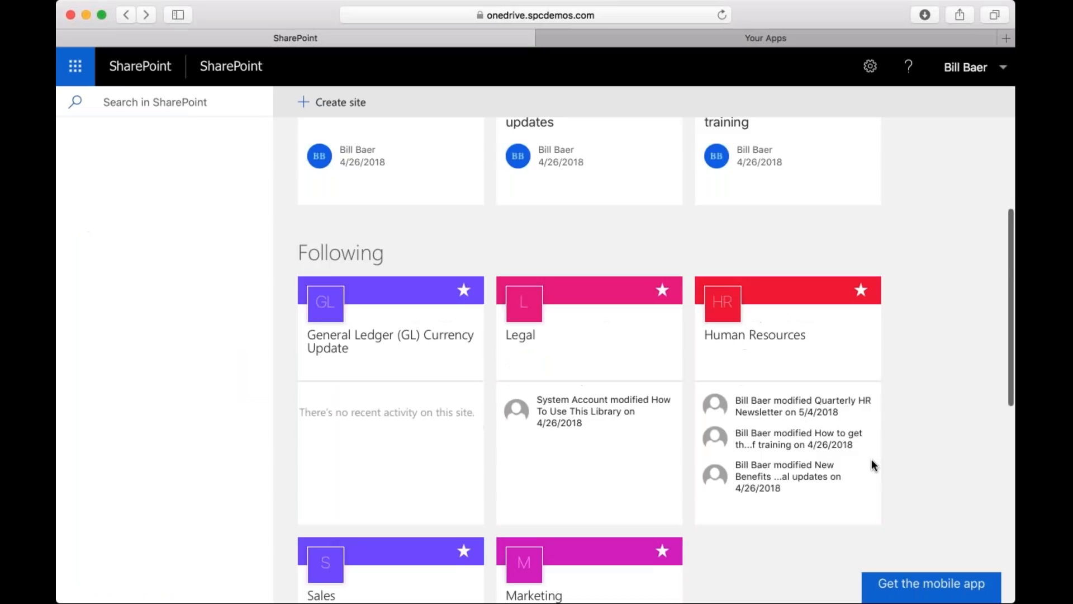
scroll(871, 466, down, 3)
scroll(854, 464, up, 3)
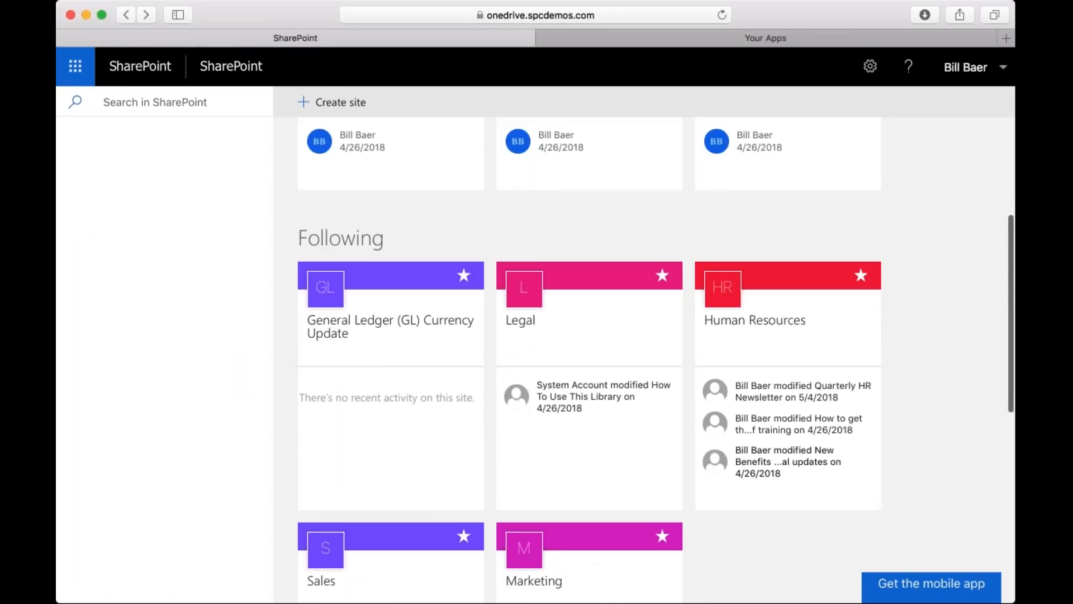
click(547, 595)
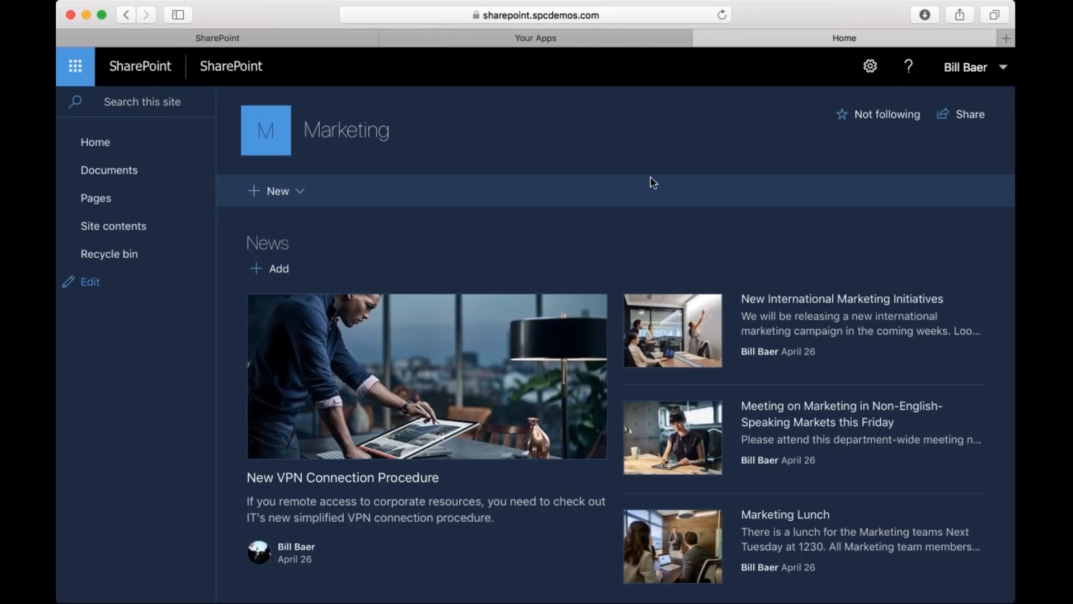
click(870, 66)
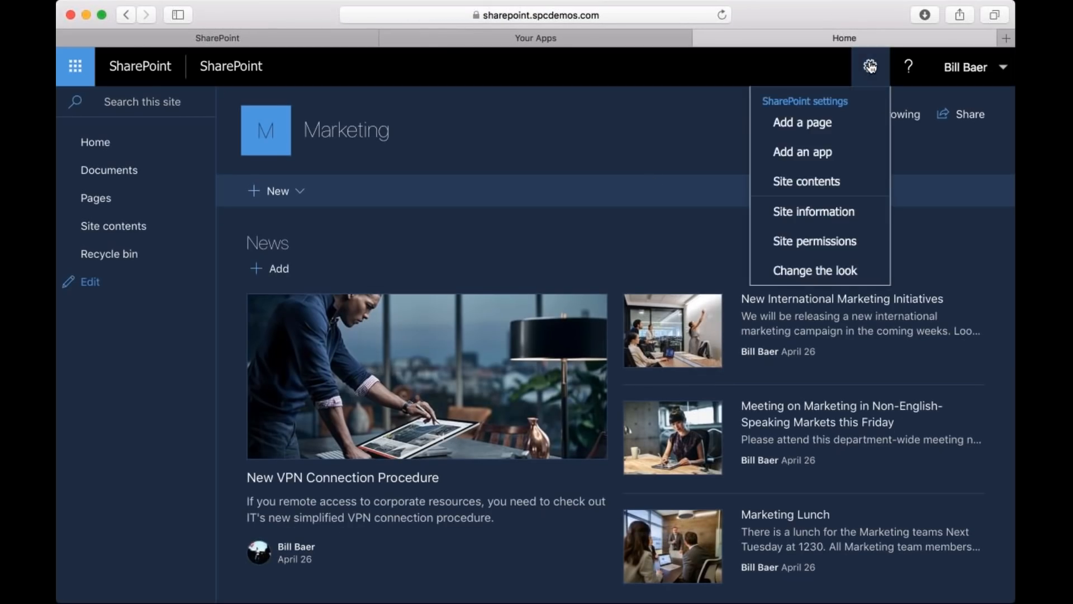
Open the signed-in account's About Me page from the Marketing site and look over its editable profile details.
click(936, 222)
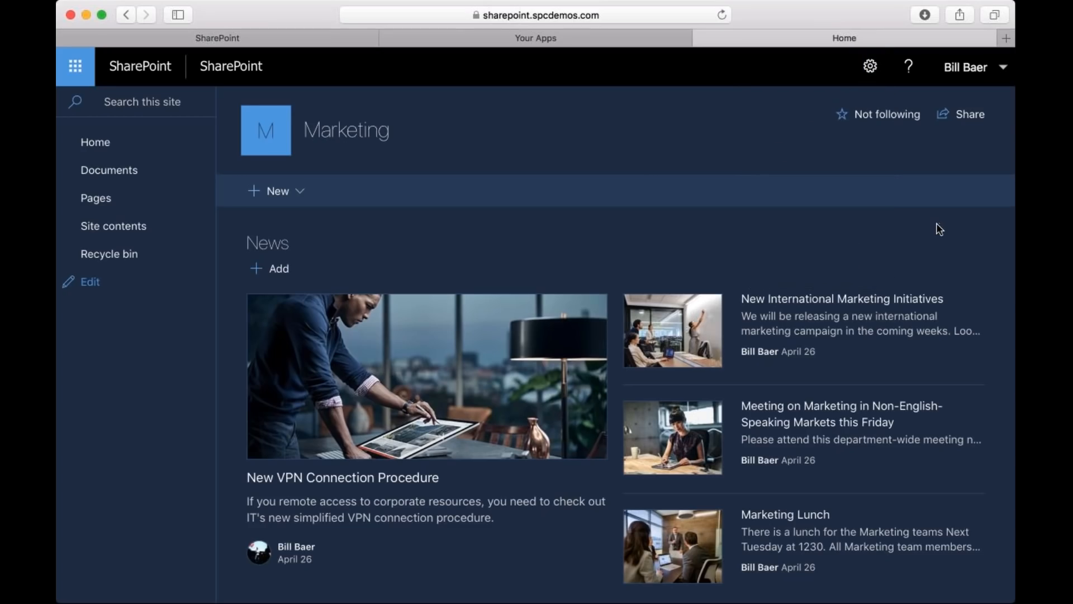
scroll(939, 229, down, 5)
scroll(926, 276, up, 5)
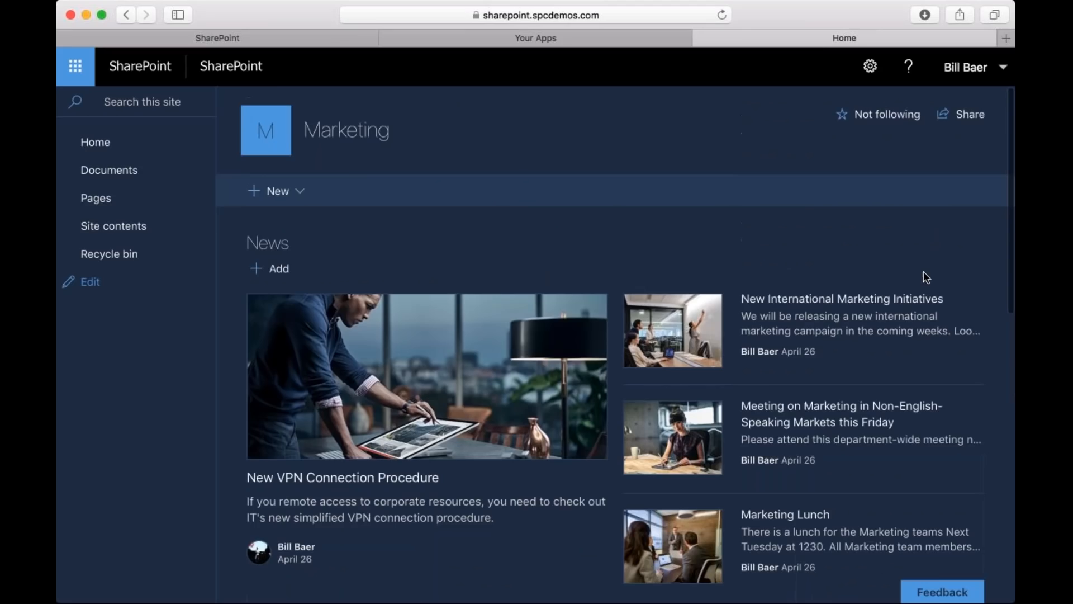
click(974, 68)
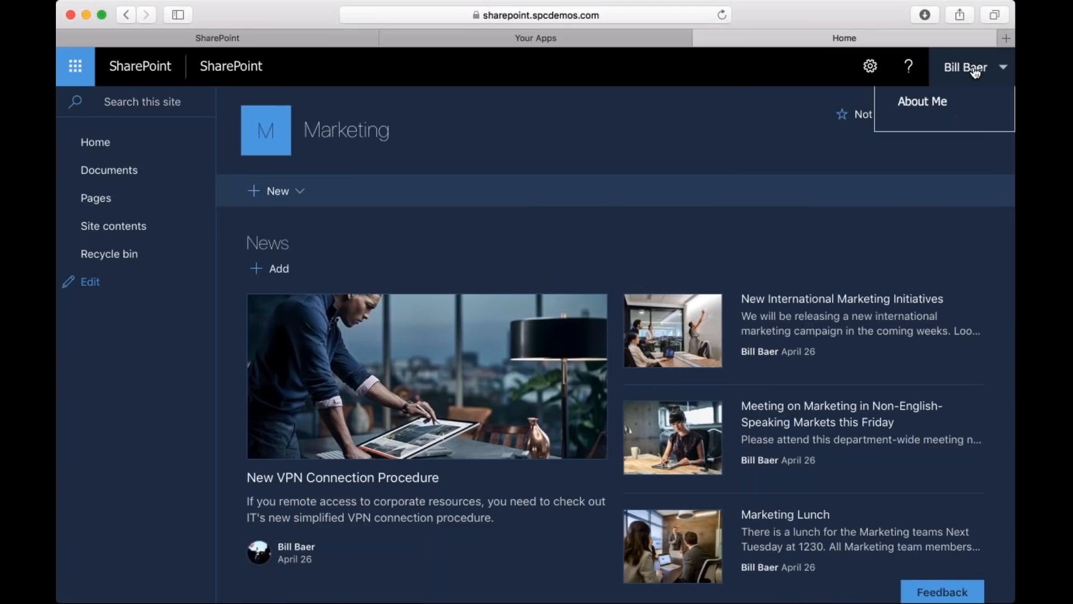
click(929, 103)
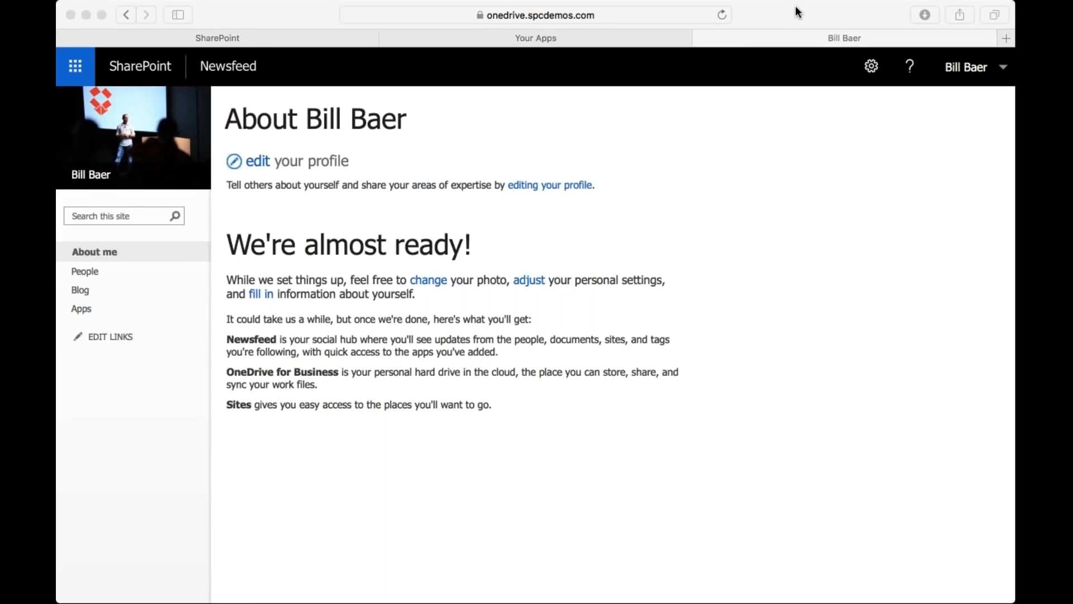
click(337, 329)
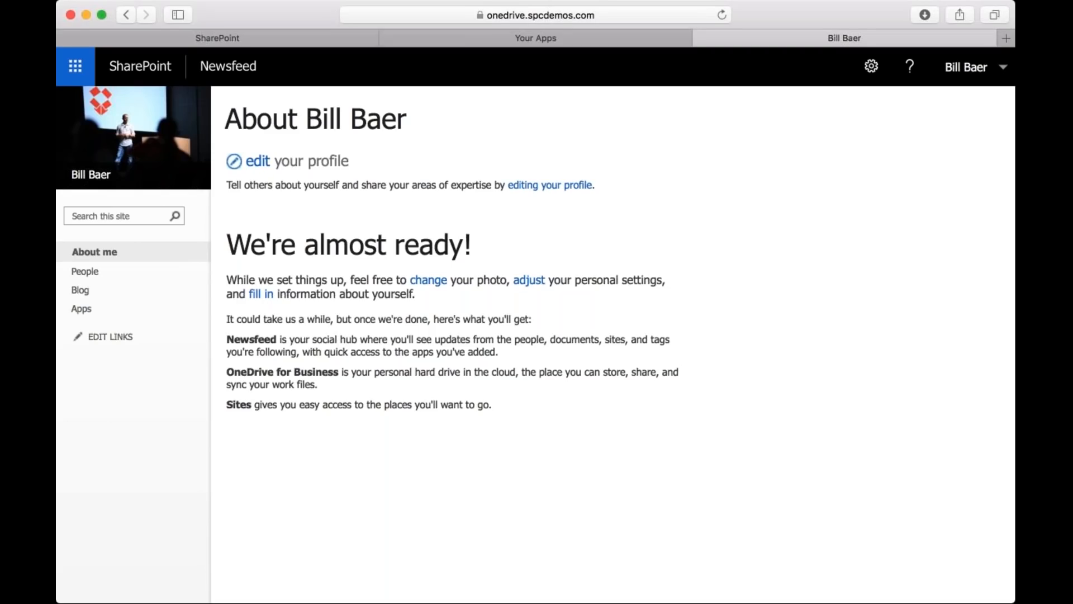
click(244, 161)
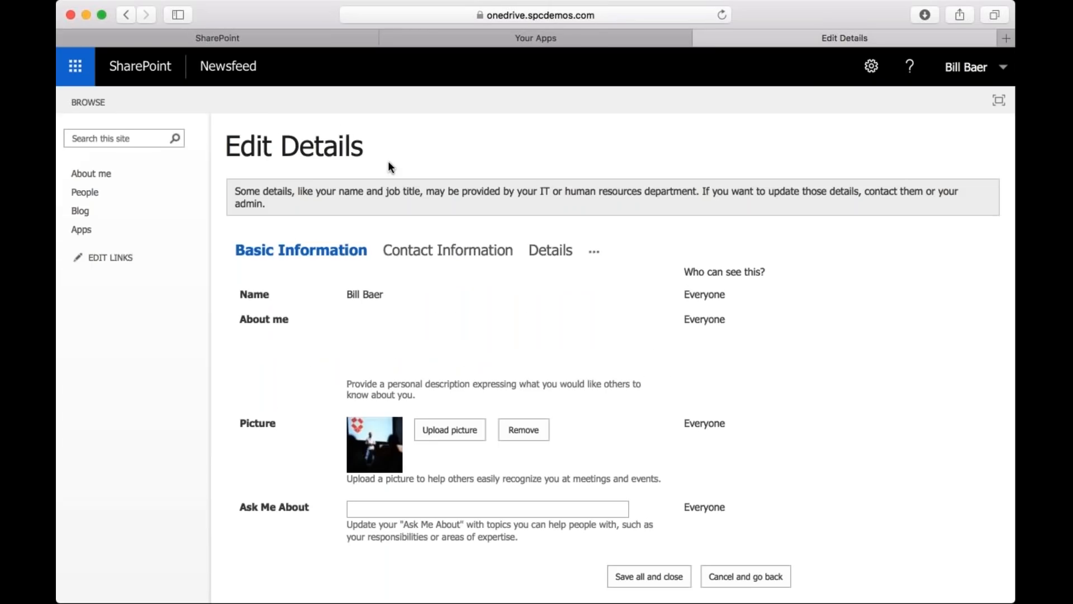
scroll(388, 164, down, 1)
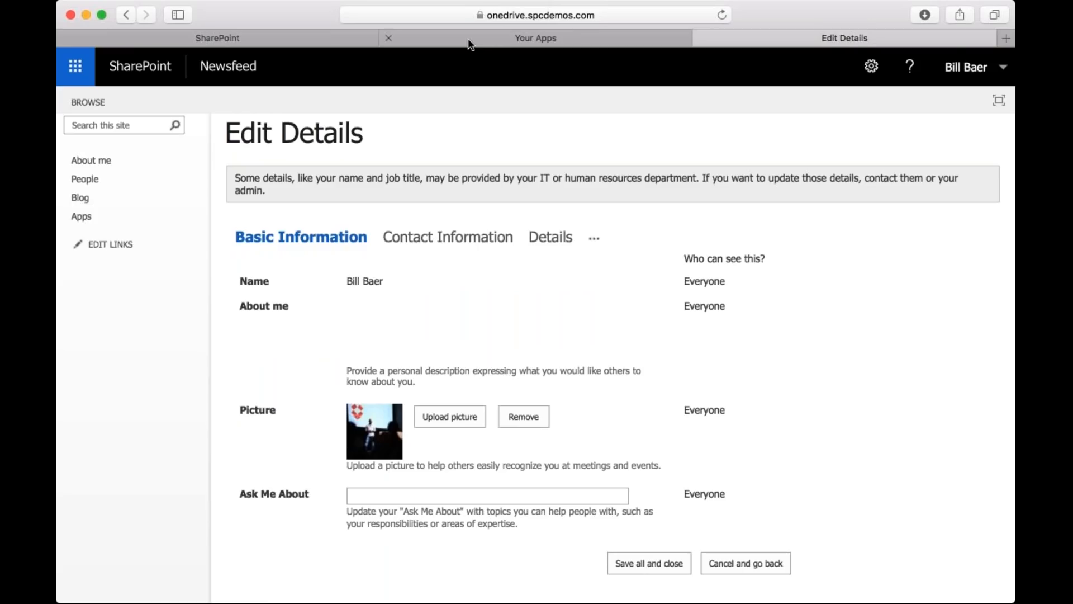
Return to the SharePoint home page, open the followed Marketing site and display its Documents library.
click(468, 39)
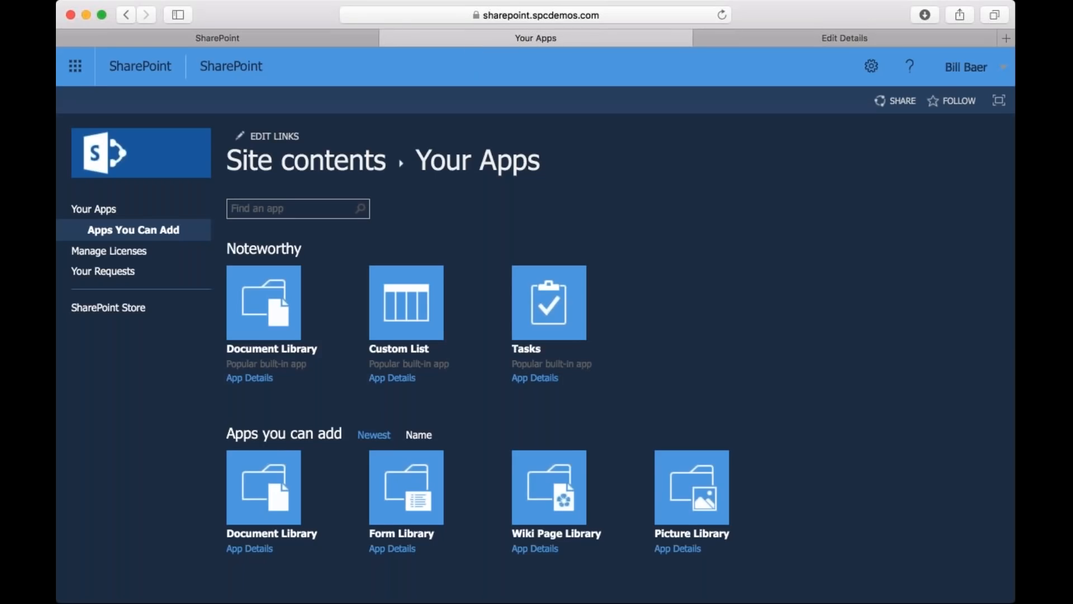
click(970, 67)
click(973, 68)
click(282, 41)
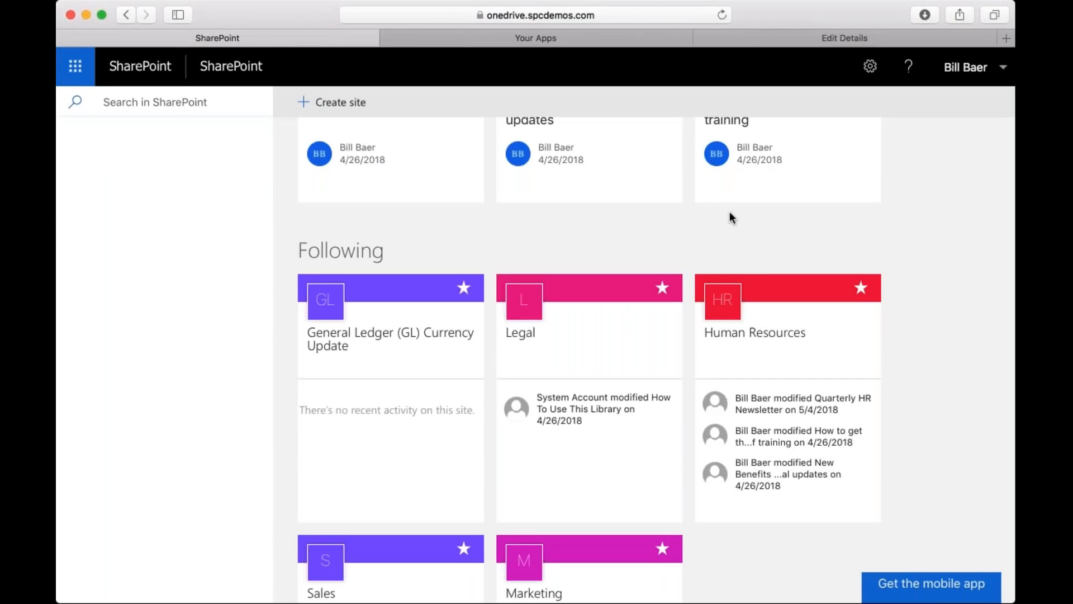
click(533, 274)
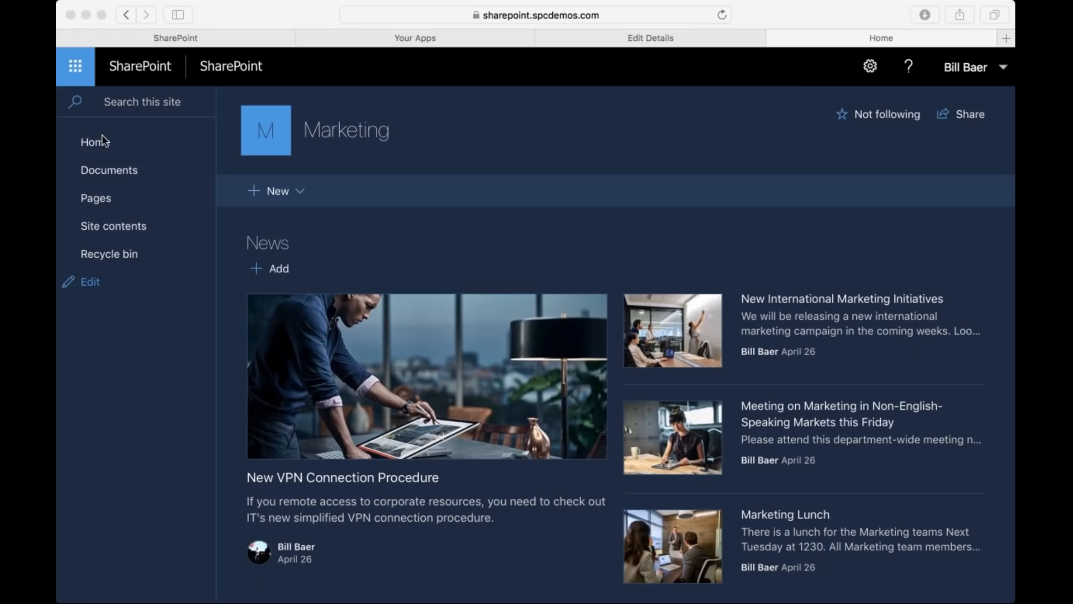
click(109, 170)
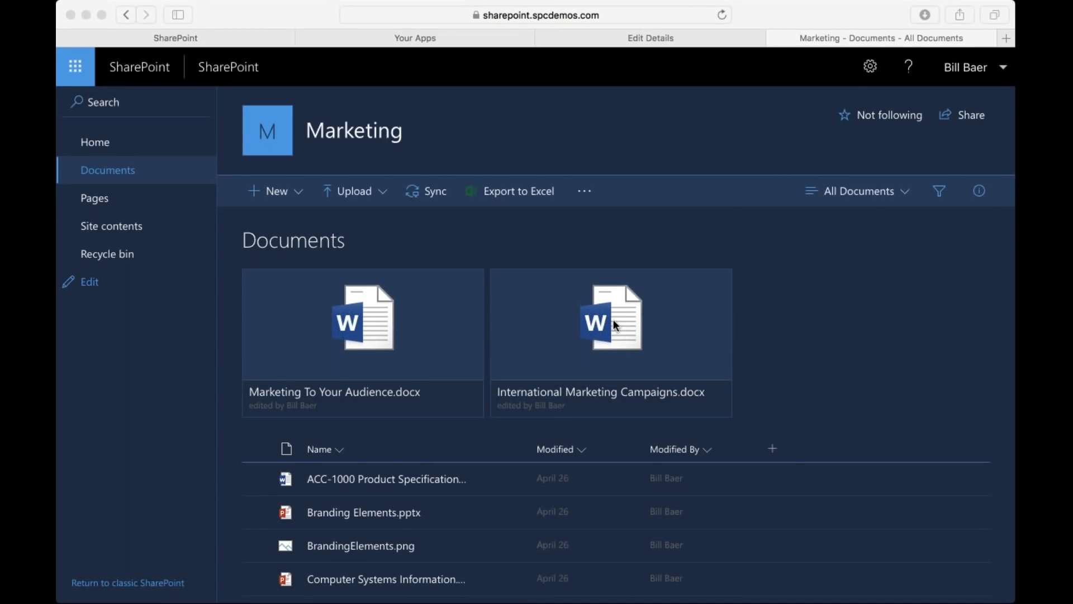
Select the ACC-1000 Product Specification document in the library and review its available commands, including the additional ones.
scroll(391, 484, down, 3)
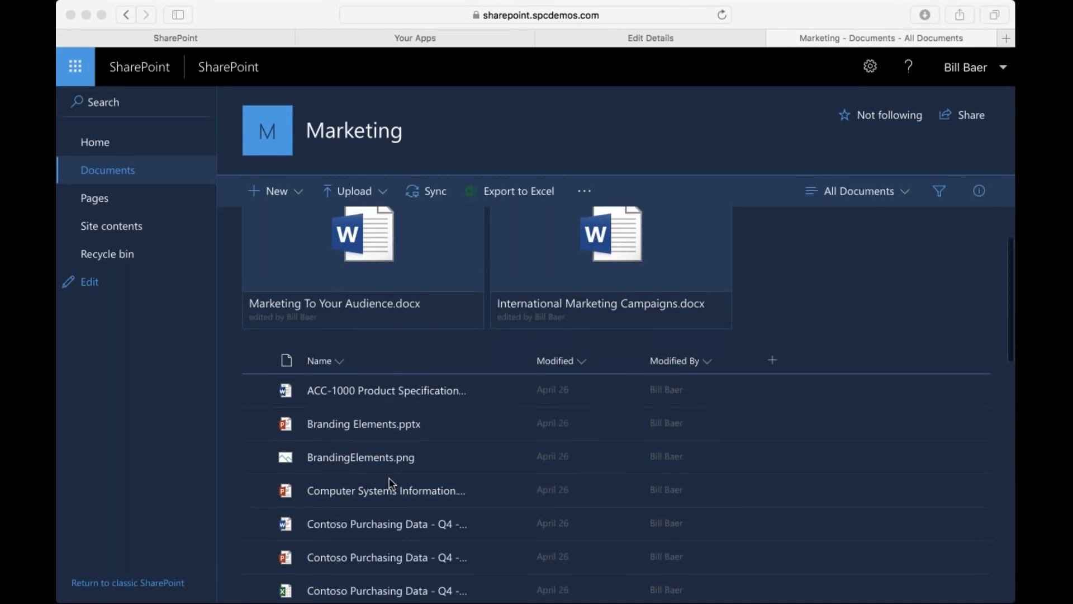
click(259, 385)
click(259, 385)
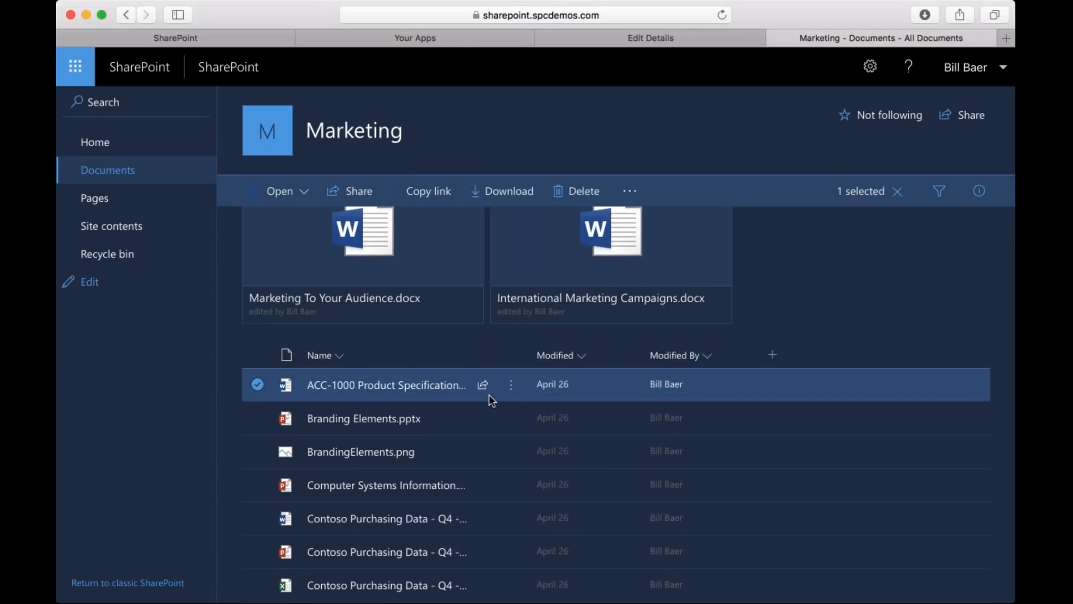
click(511, 387)
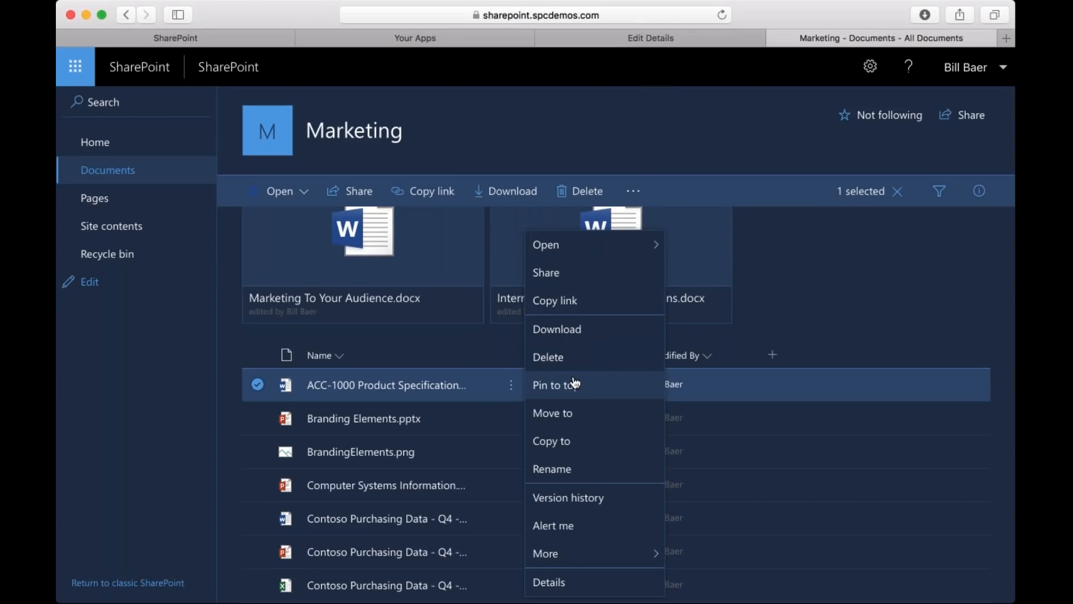
mouse_move(594, 247)
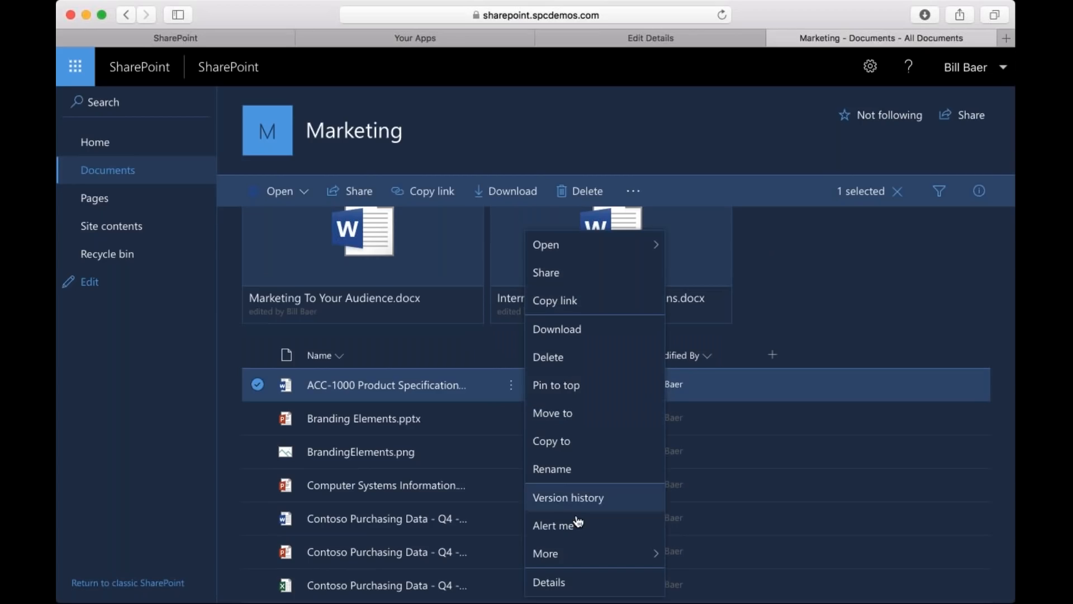
mouse_move(566, 554)
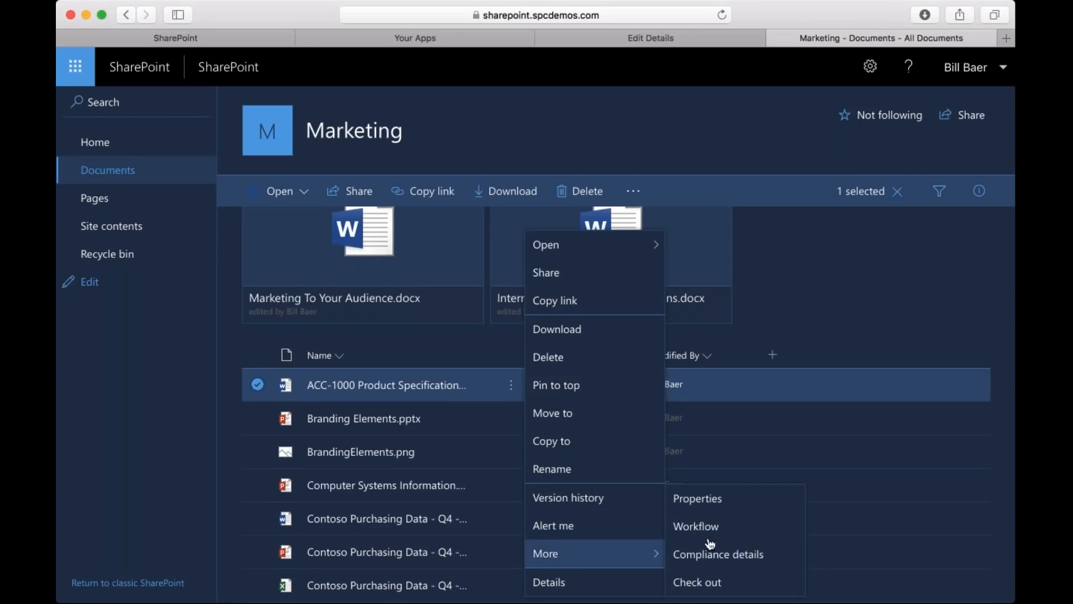
Show the ACC-1000 document's details, look through its preview and open its access management.
click(601, 584)
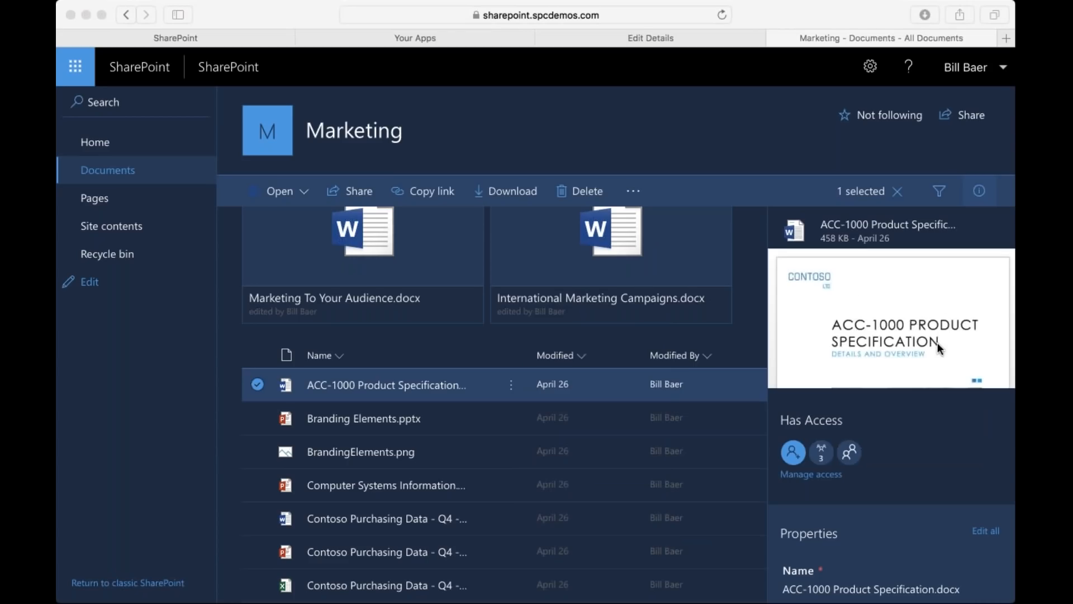
click(940, 347)
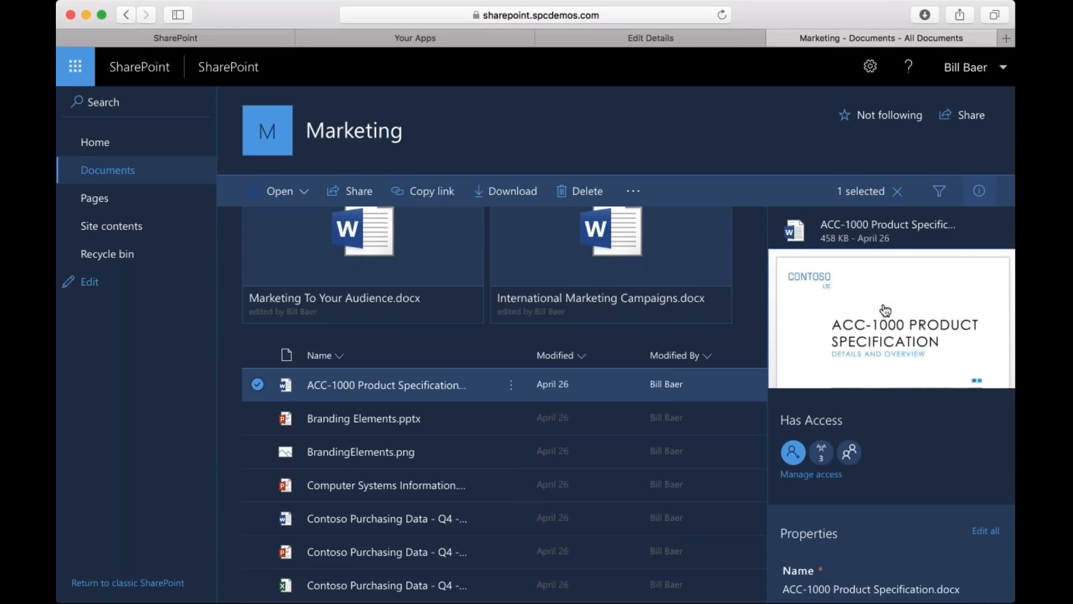
scroll(945, 347, down, 5)
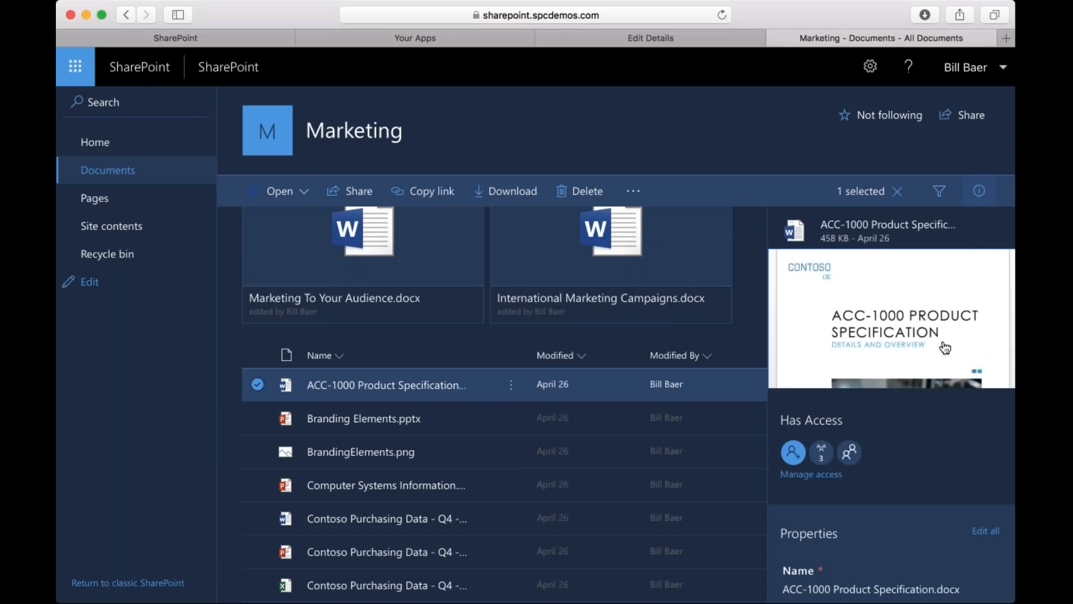
scroll(945, 348, down, 5)
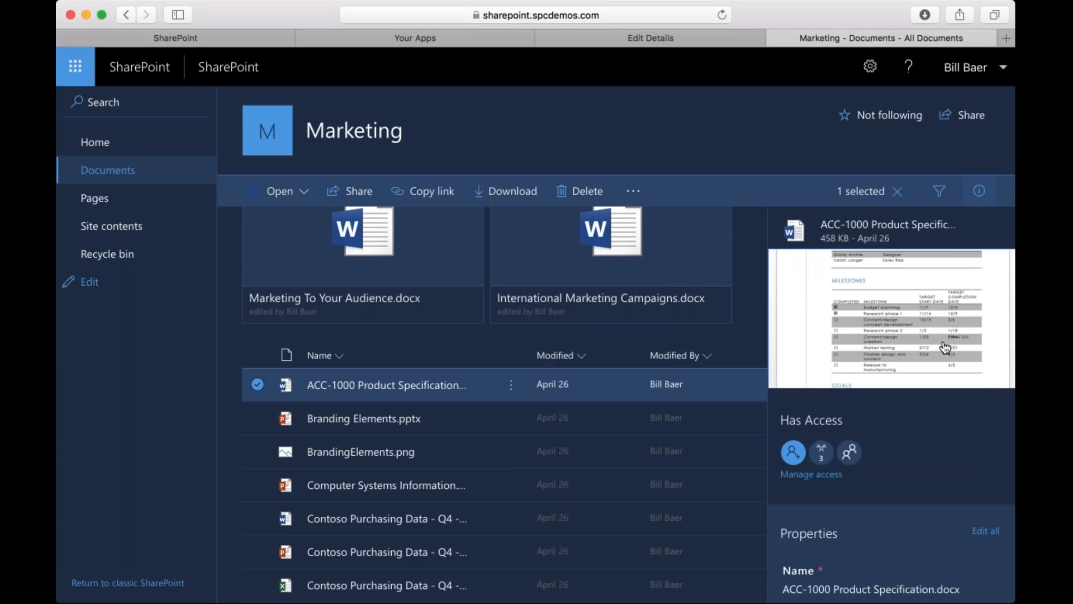
scroll(945, 347, down, 3)
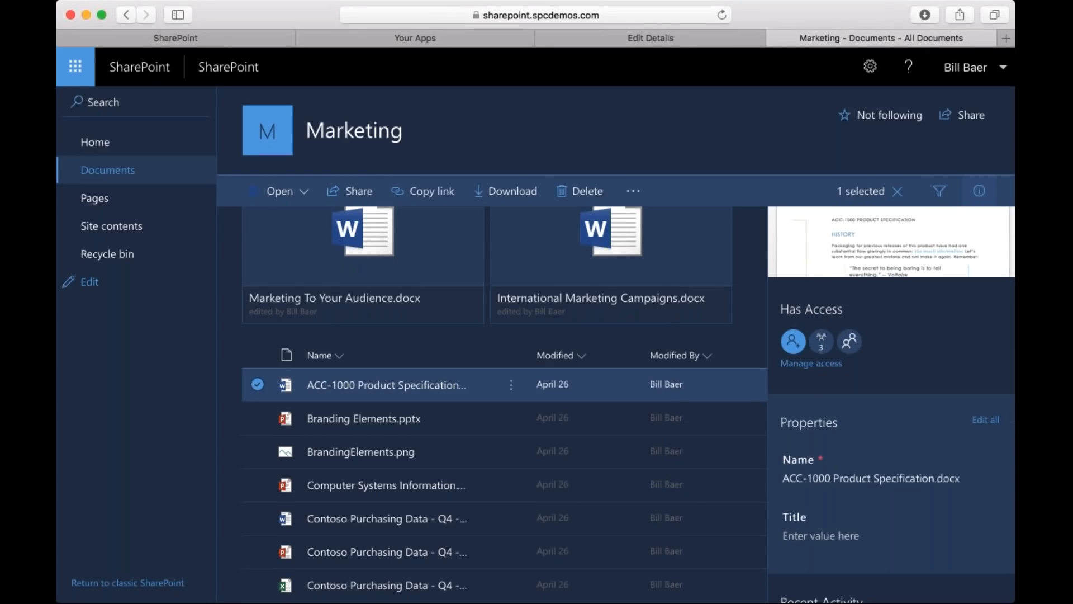
click(810, 363)
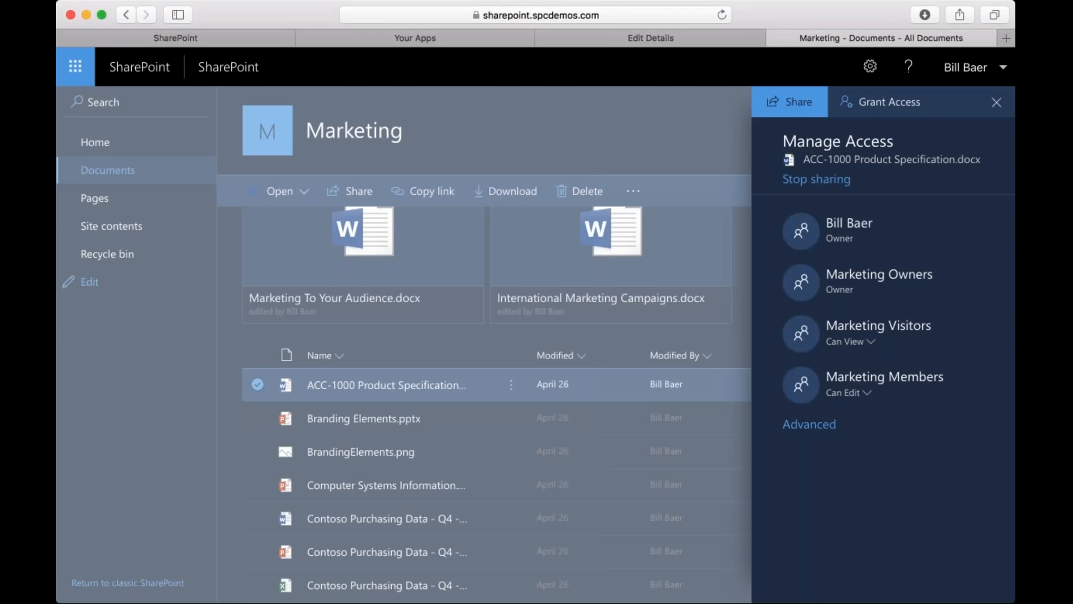
Prepare a link to the ACC-1000 document for one specific person with editing allowed, and dismiss it unsent.
click(791, 110)
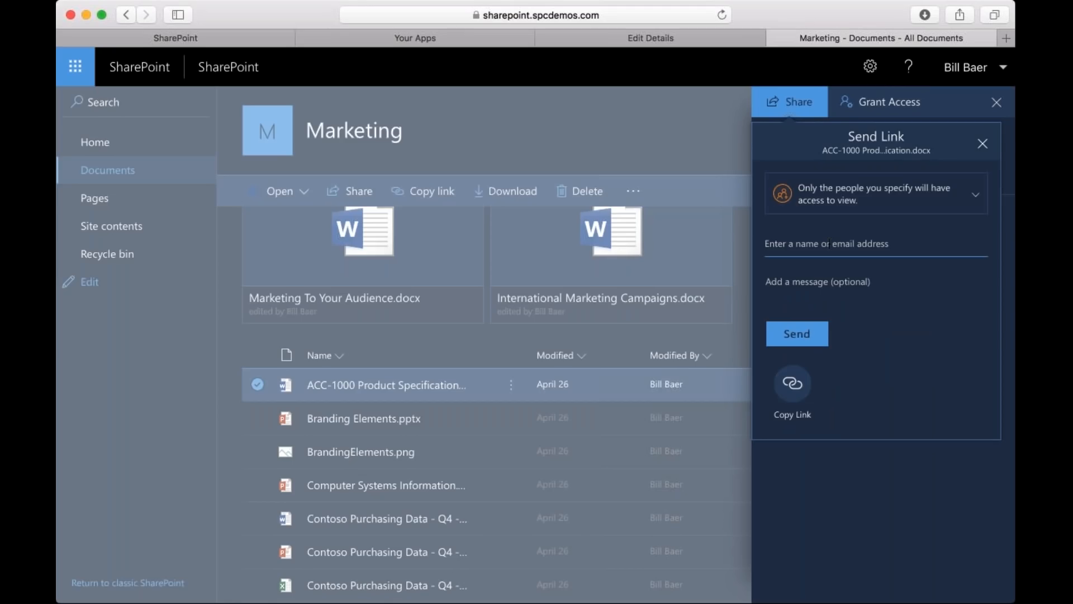
text(Ale)
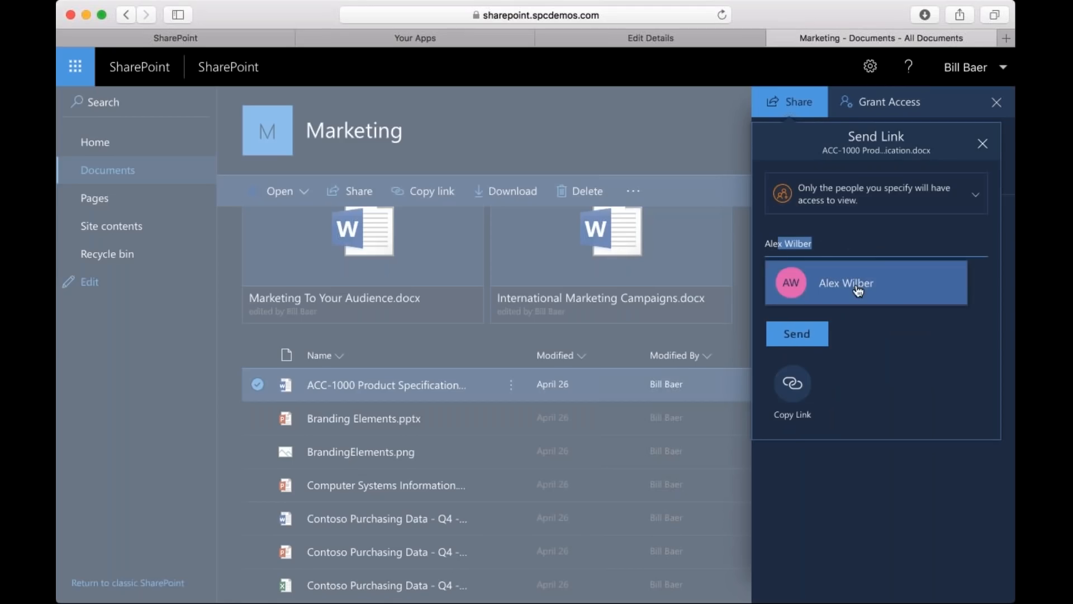
key(Return)
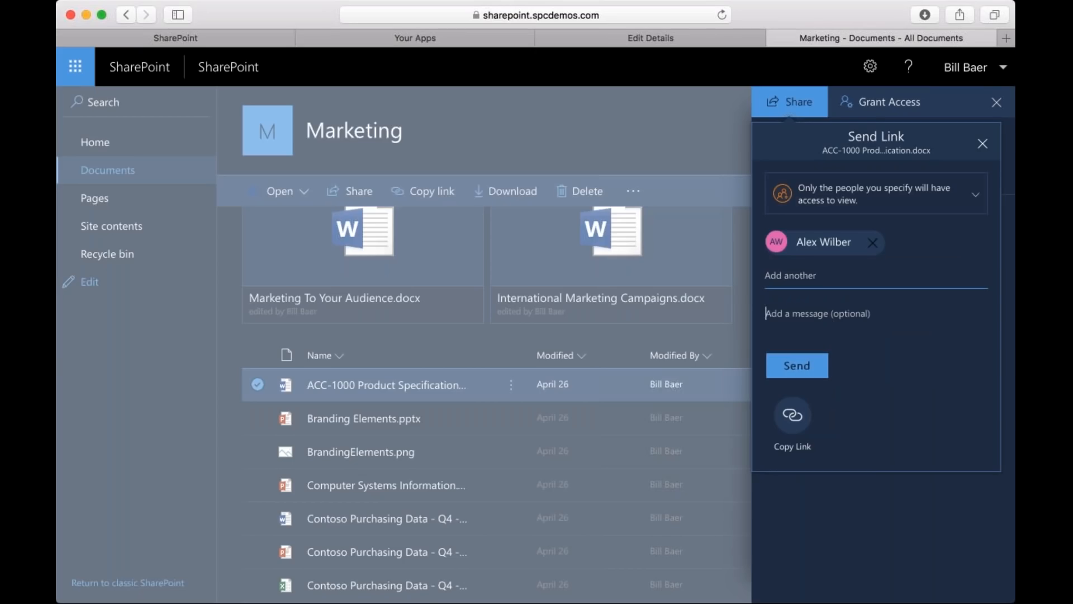
click(876, 193)
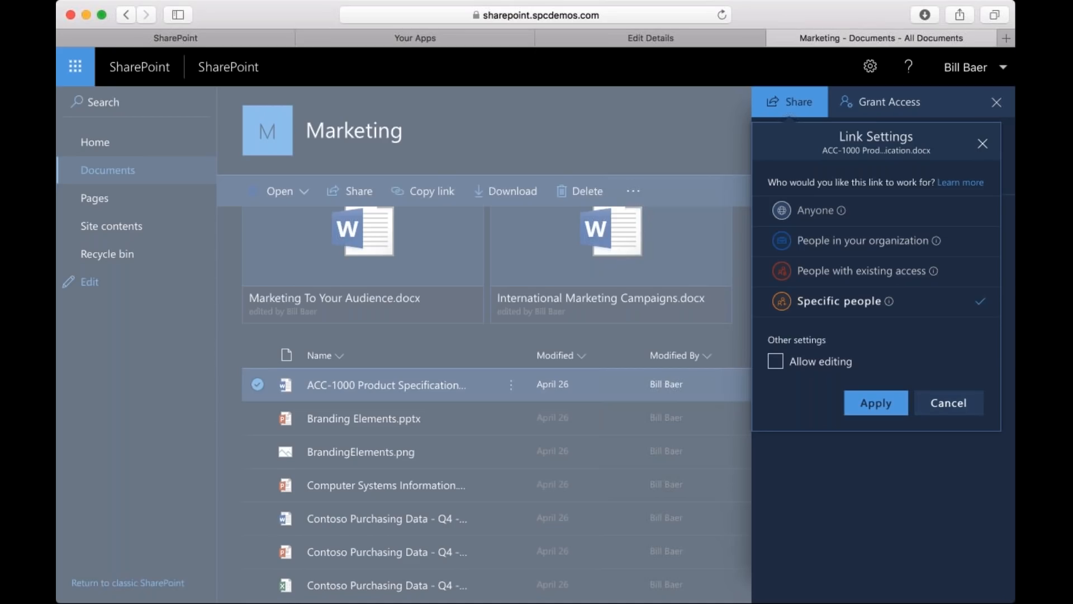
click(776, 362)
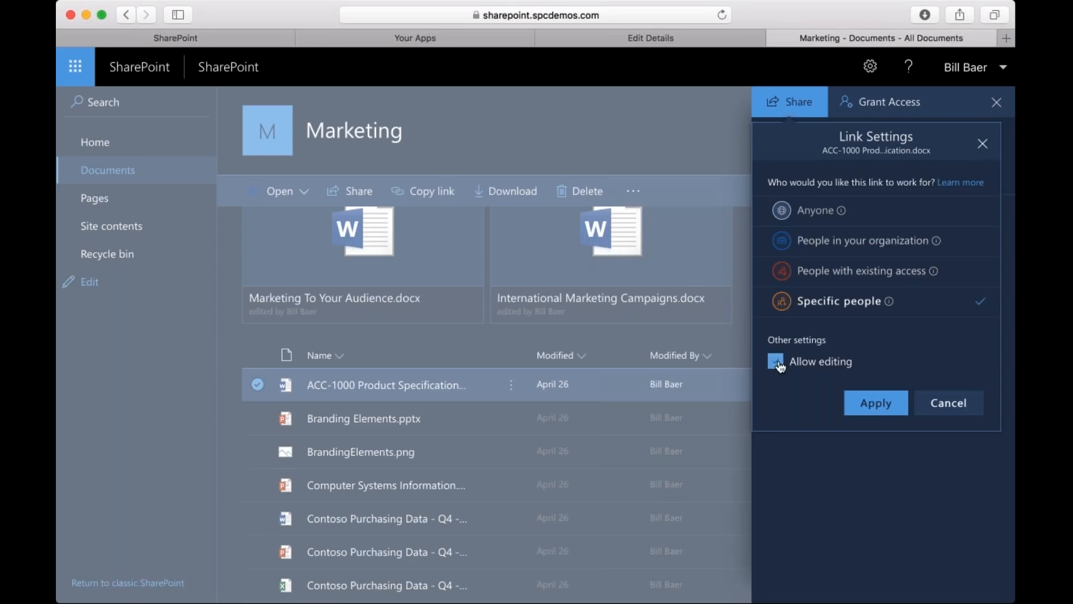
click(887, 405)
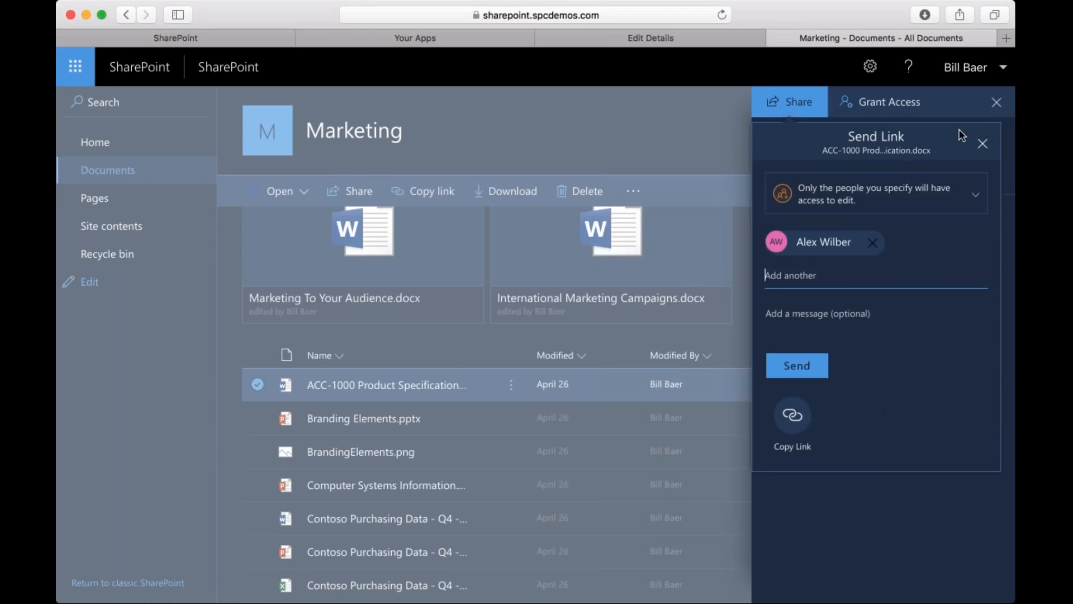
click(982, 147)
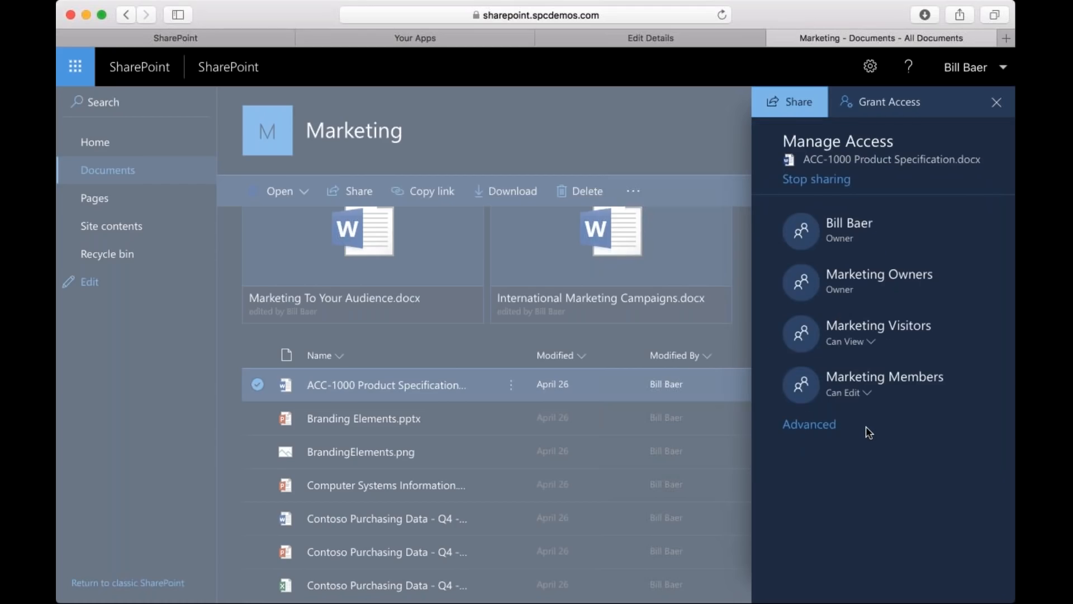
Change the Marketing Members group's access to the ACC-1000 document to view only and close access management.
click(873, 395)
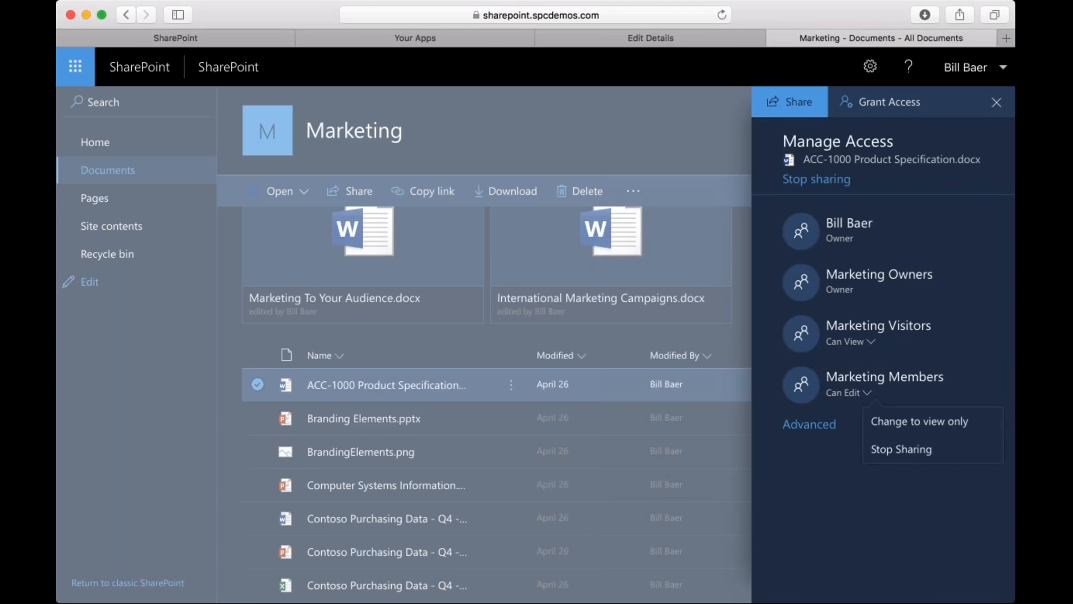
click(896, 423)
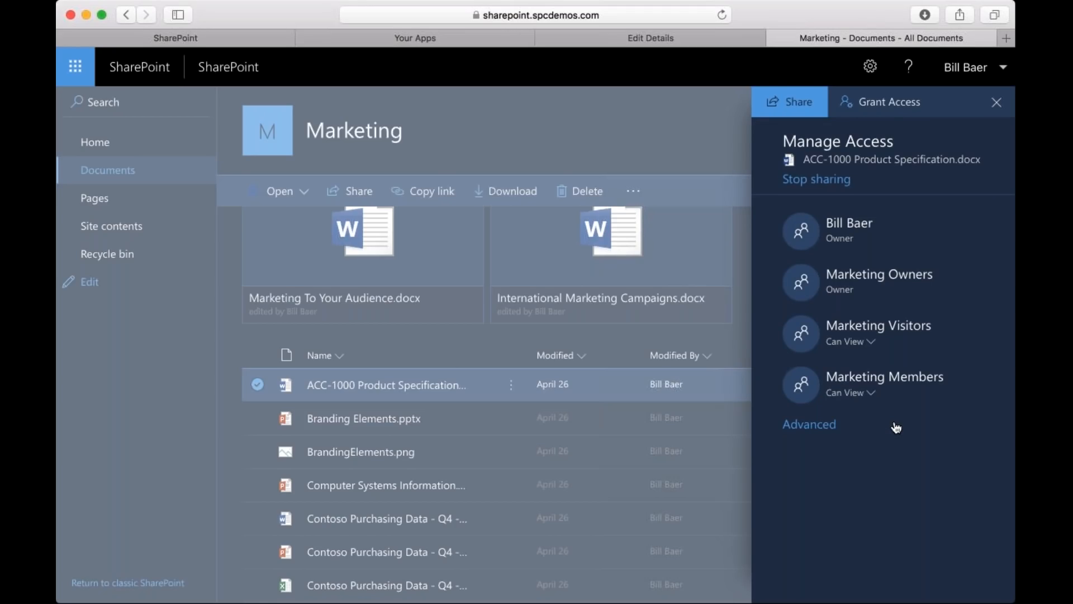
click(871, 391)
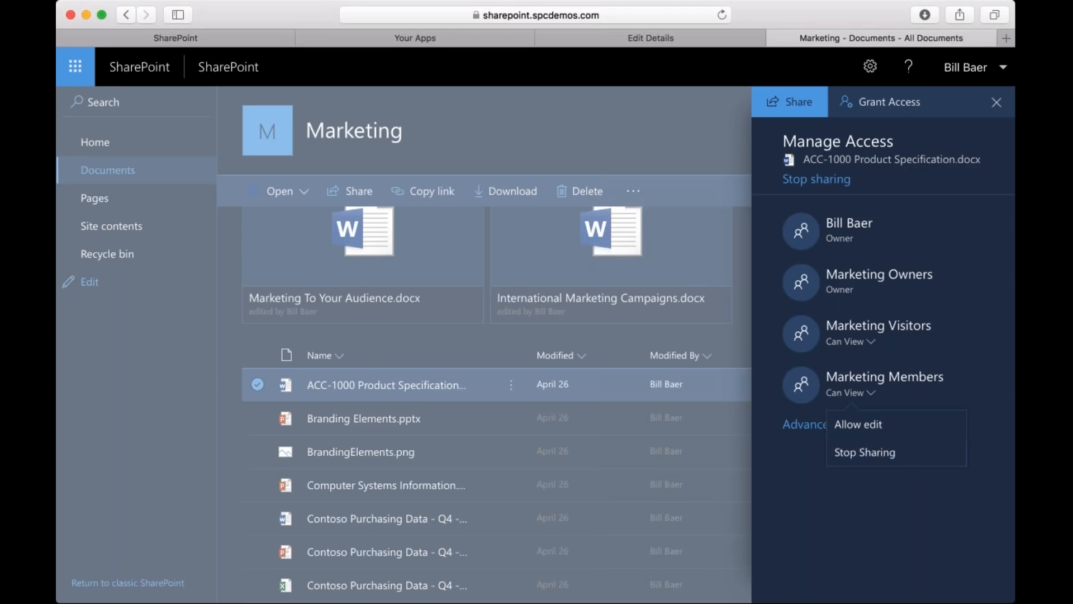
click(998, 104)
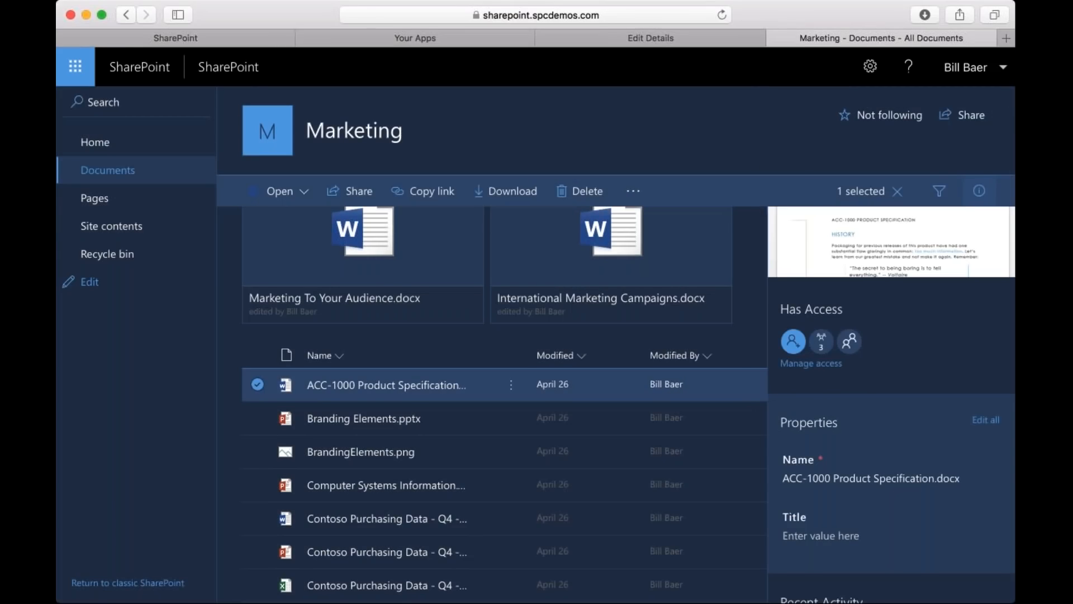
Try to set the Title property of the selected ACC-1000 Product Specification document to ACC-1000 in its details.
scroll(892, 414, down, 1)
scroll(879, 336, down, 3)
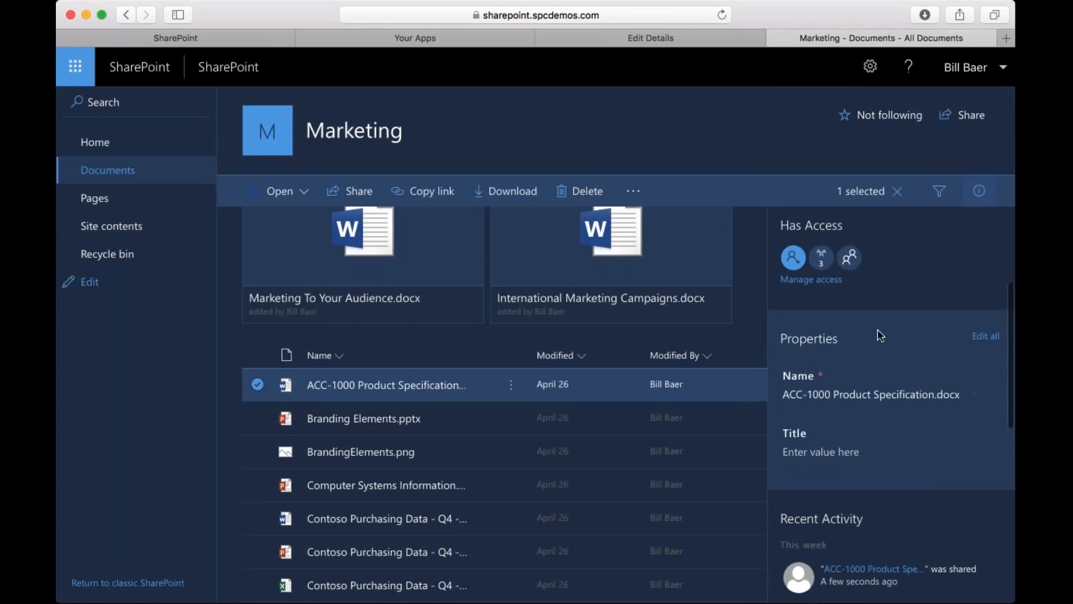
click(824, 460)
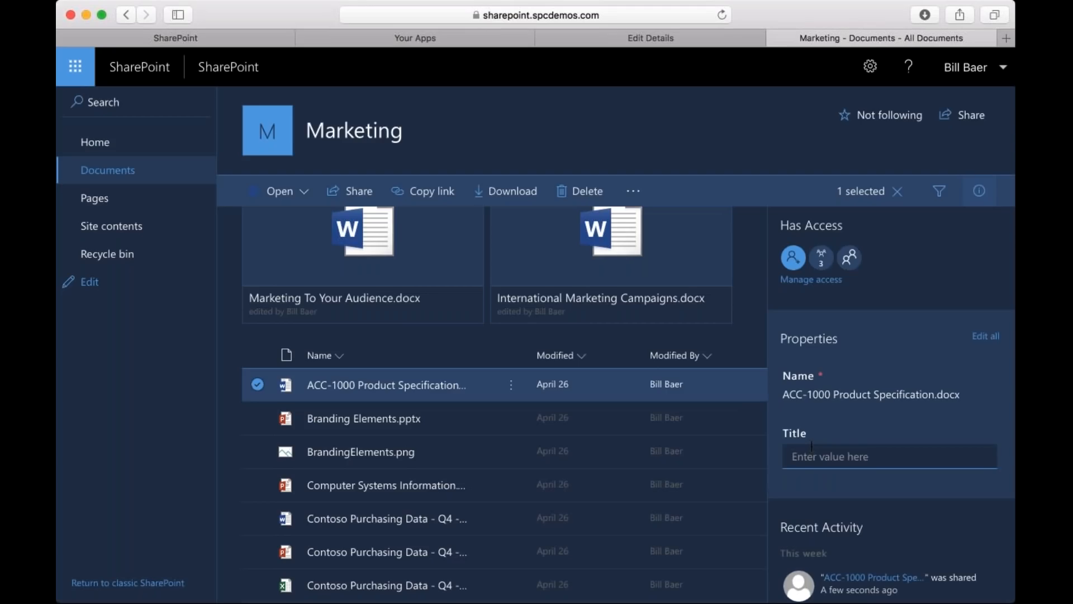
text(ACC-1000)
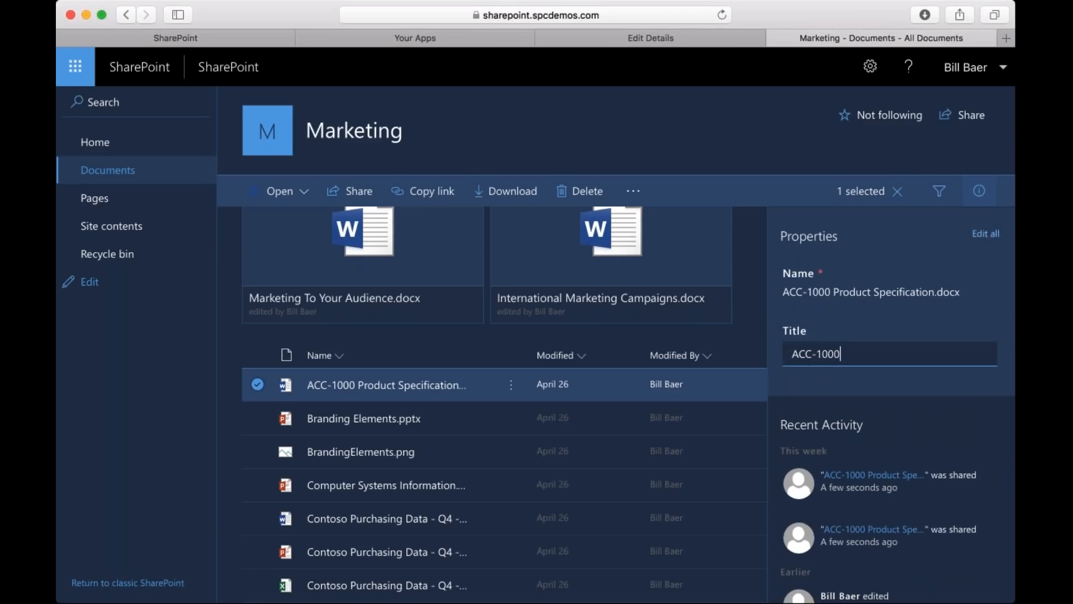
key(Return)
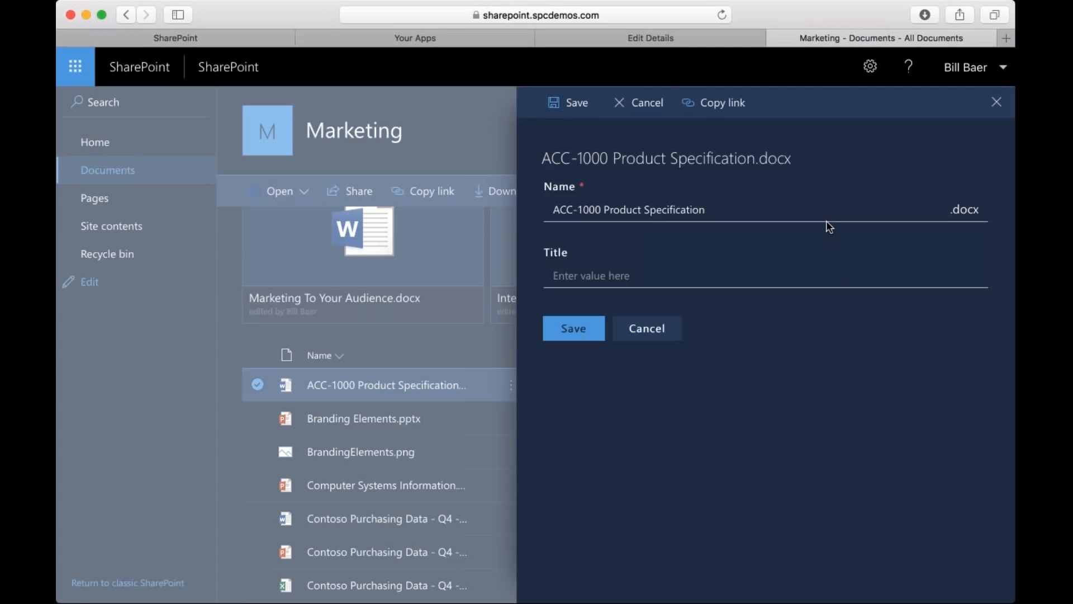
Change the document's name to ACC-1000 Product Specification (Draft) in its full properties form.
click(826, 222)
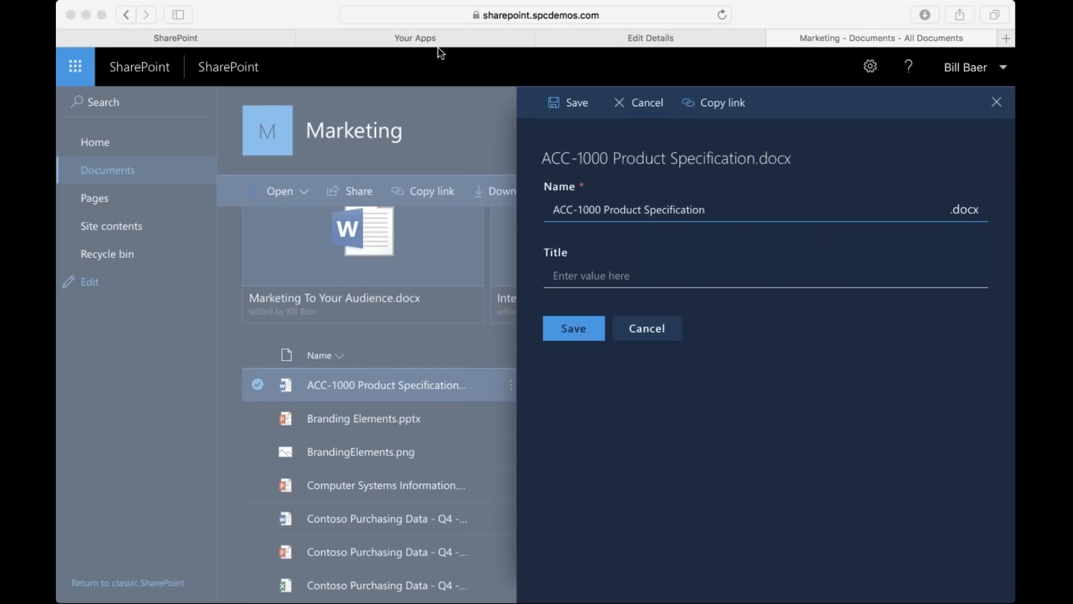
click(728, 212)
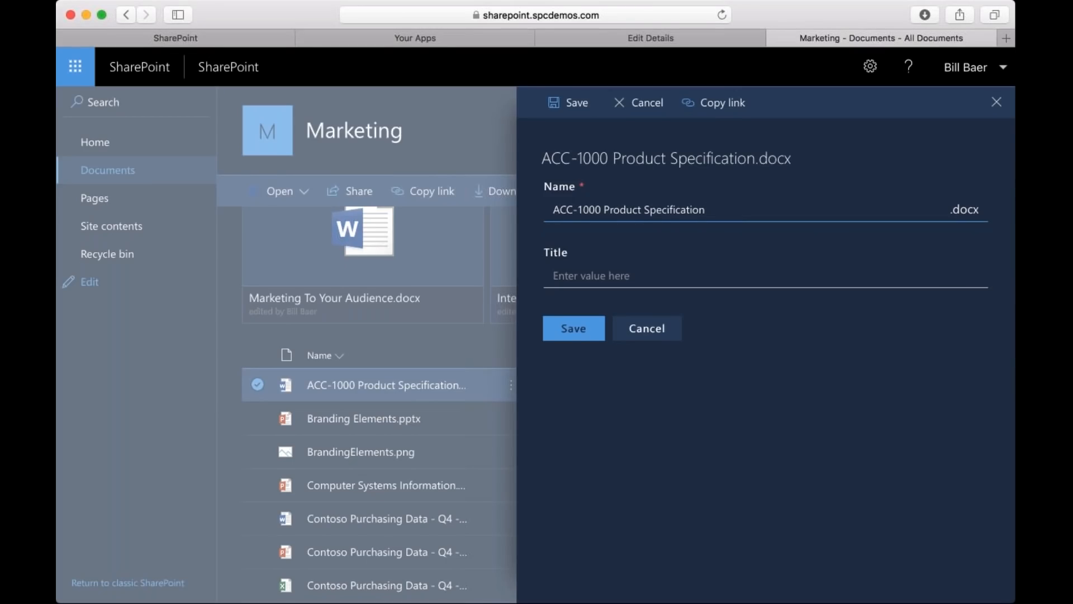
text((Draft))
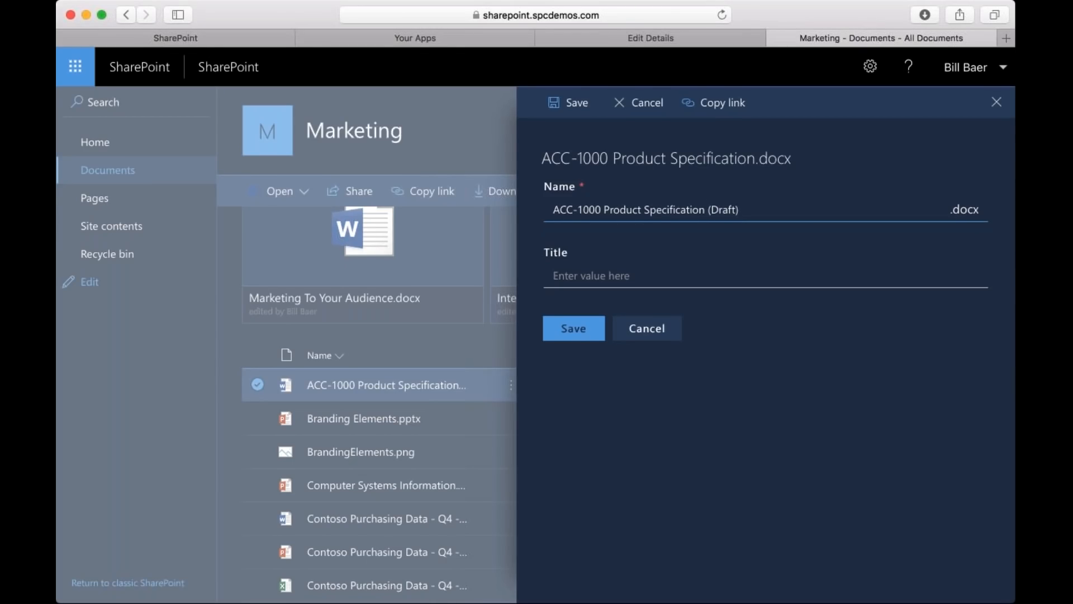
Set the document's Title to ACC-1000, save the properties and show its recent activity.
click(571, 327)
click(588, 276)
text(ACC)
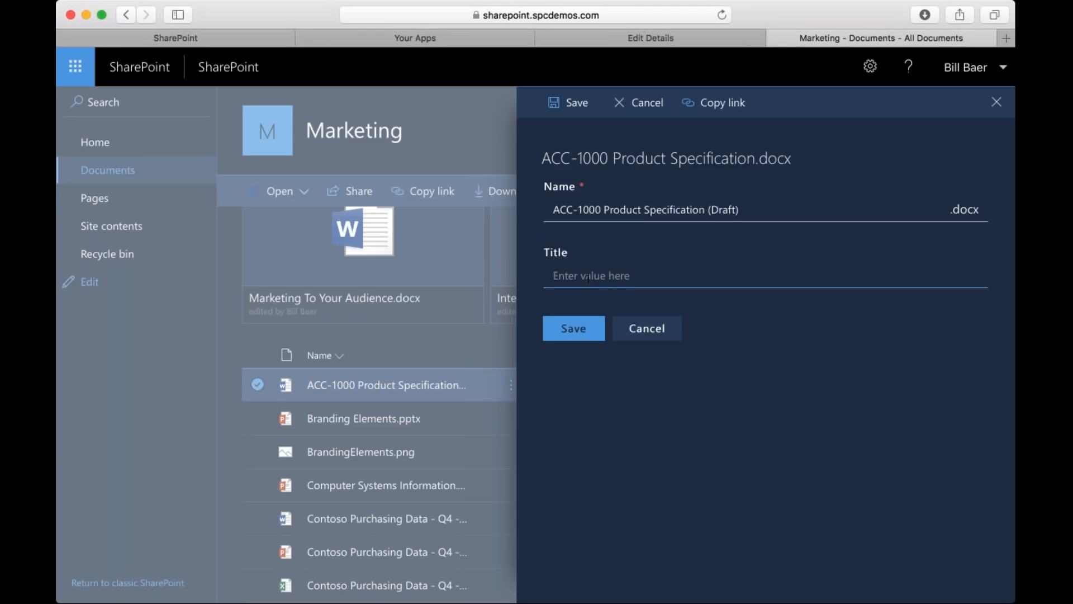
text(-1000)
click(568, 339)
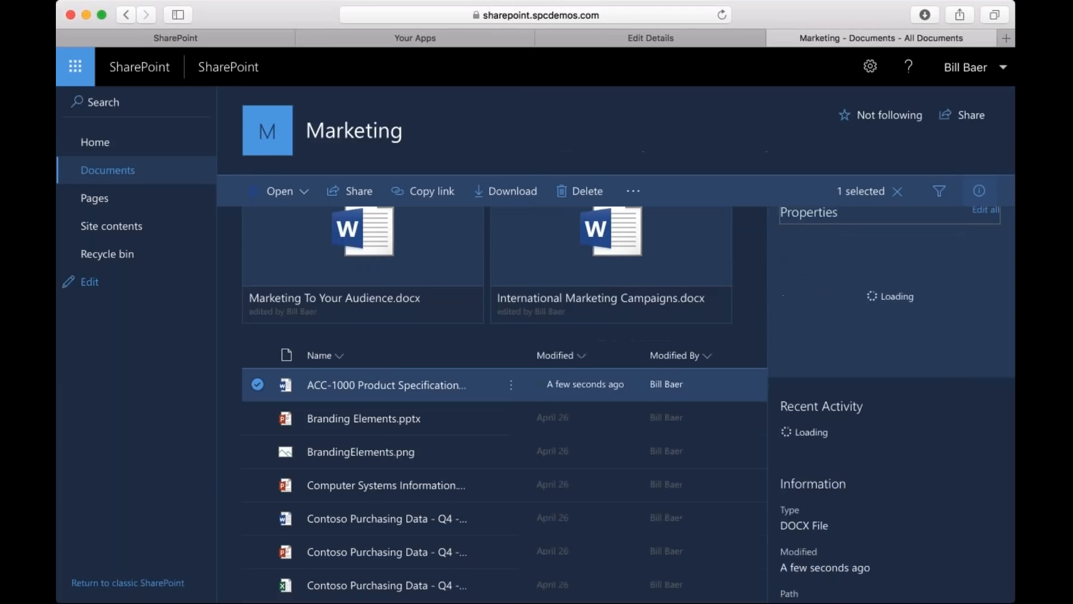
scroll(892, 402, down, 5)
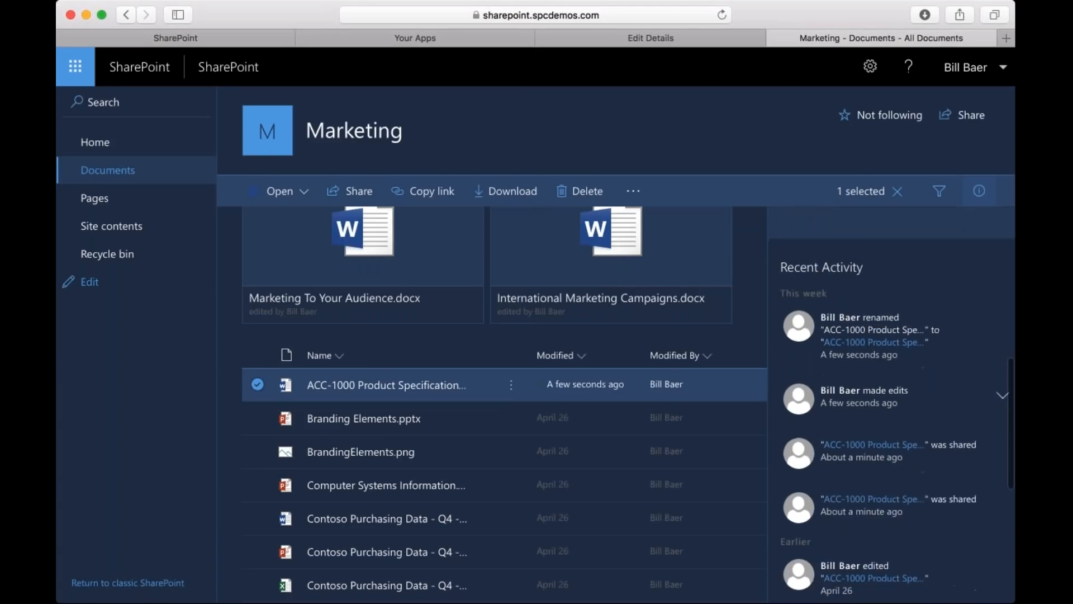
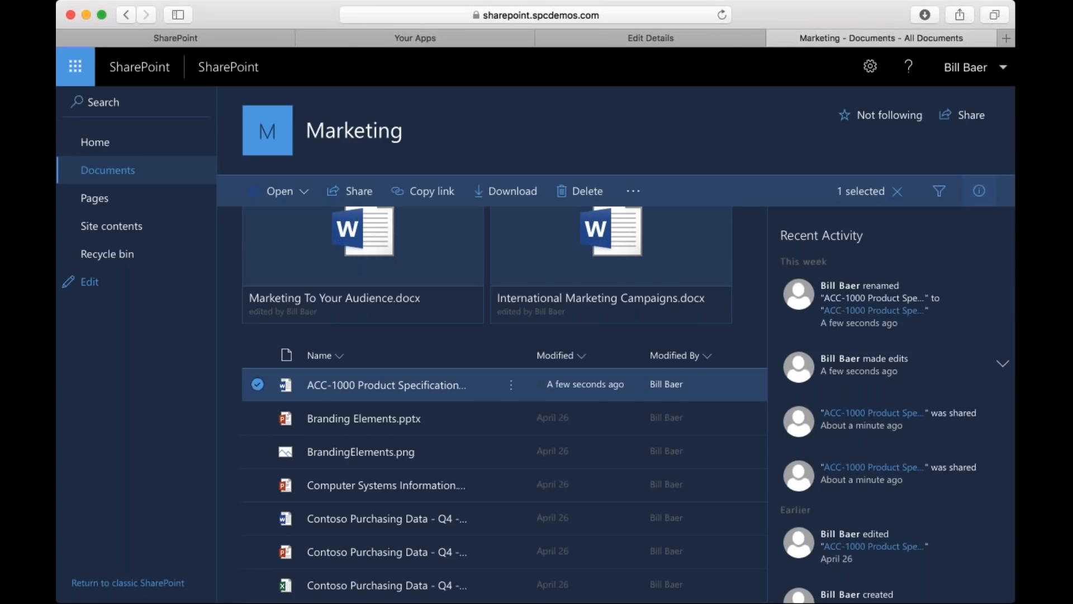
Examine the ACC-1000 Product Specification document's recent activity, including its grouped edits, and its file information in the details.
scroll(939, 406, down, 2)
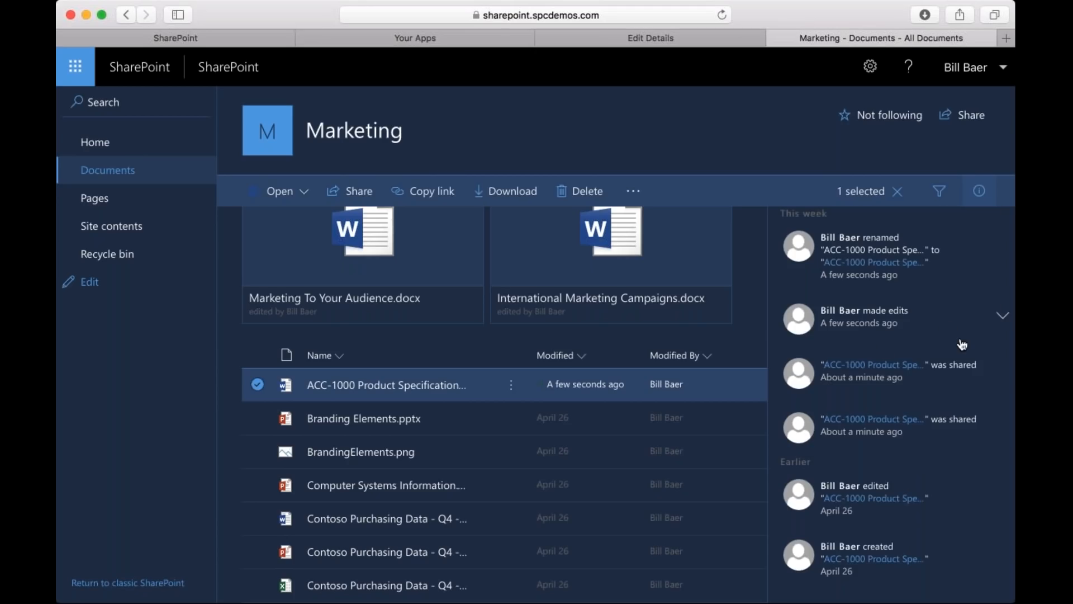
click(996, 318)
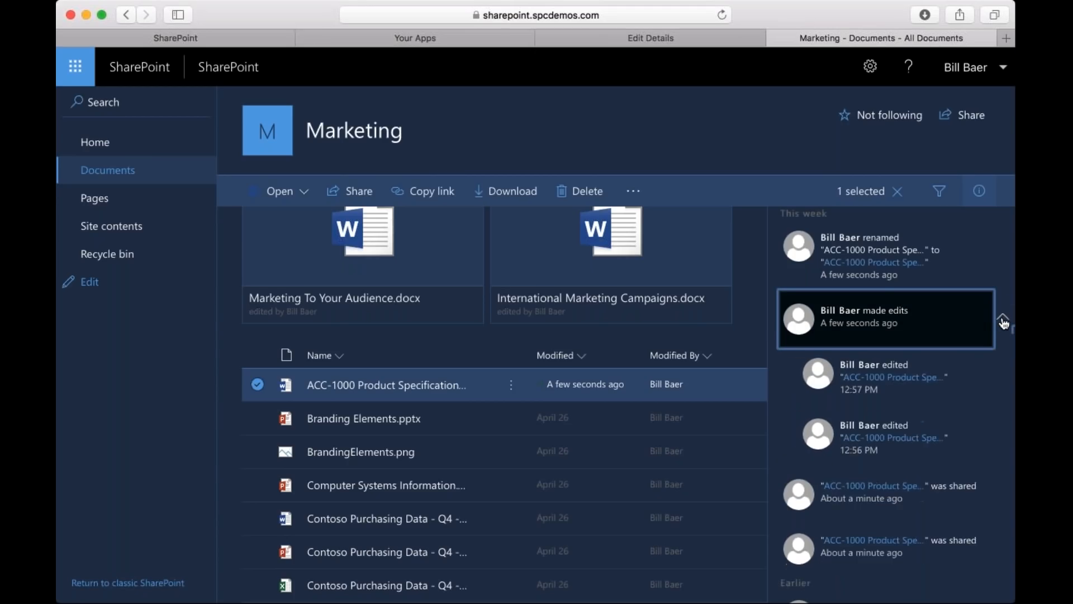
scroll(1004, 323, up, 1)
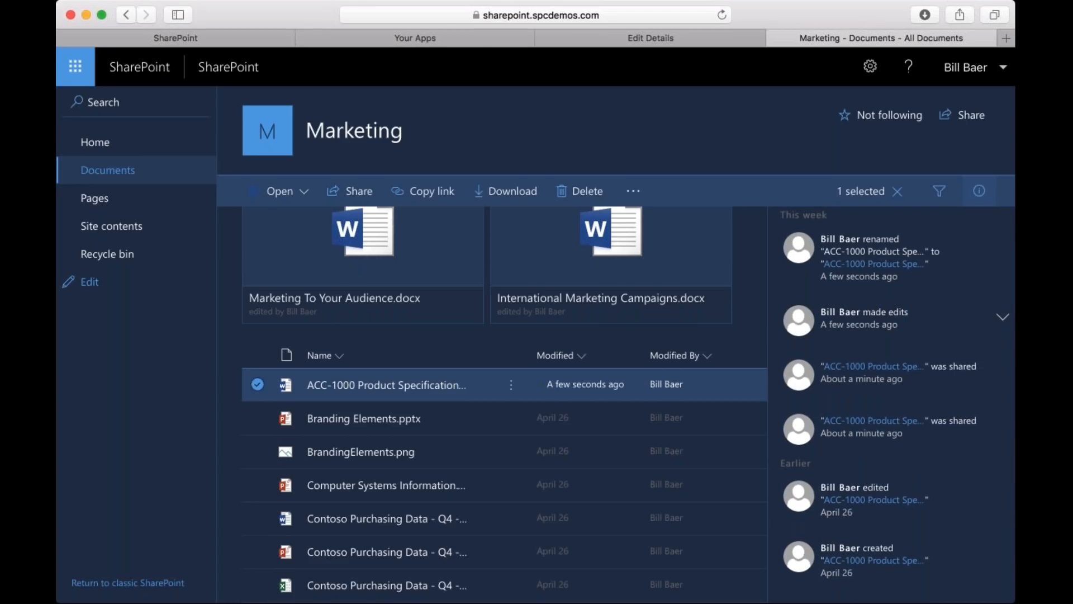
scroll(894, 391, down, 2)
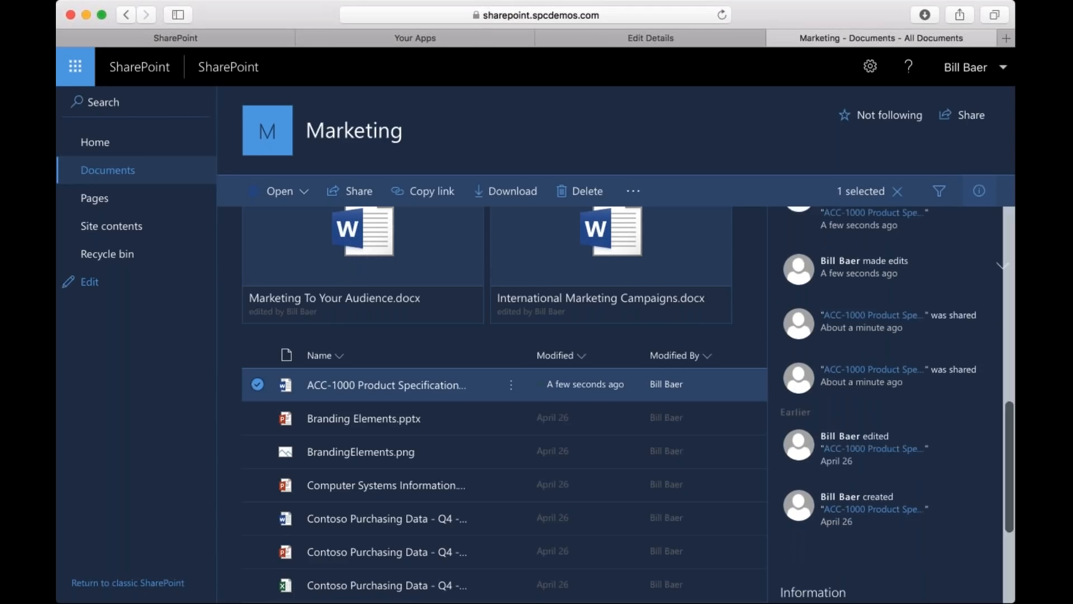
scroll(895, 391, down, 3)
scroll(895, 391, up, 6)
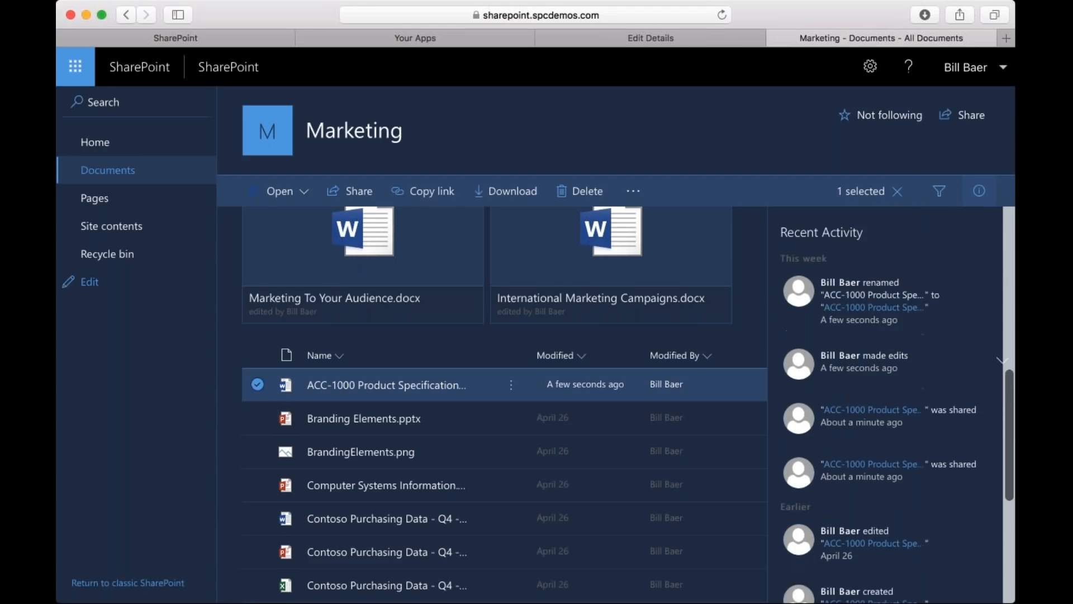
scroll(892, 402, down, 10)
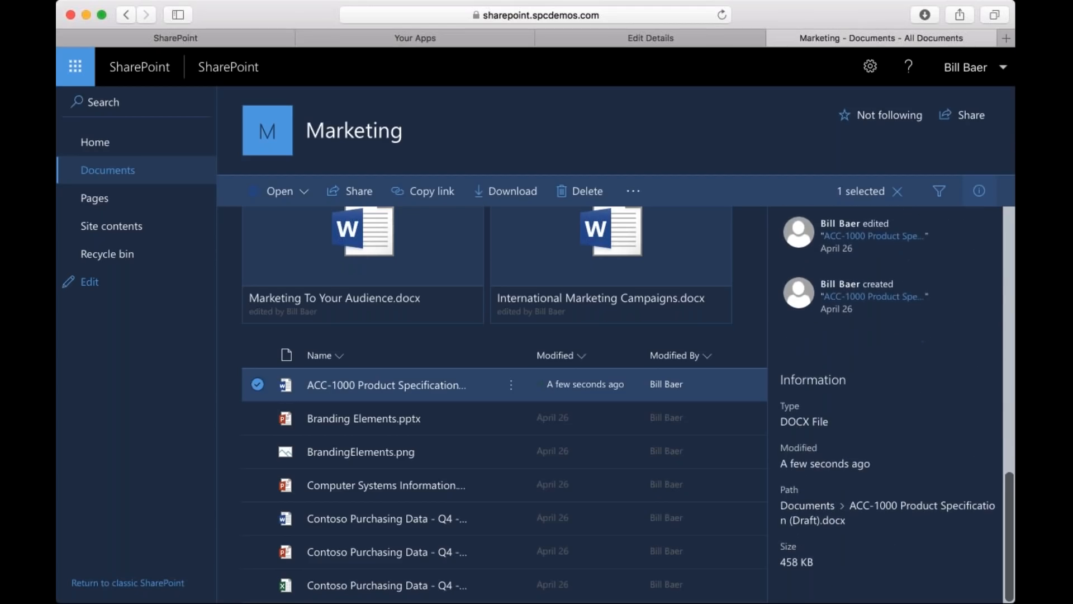
scroll(891, 403, down, 2)
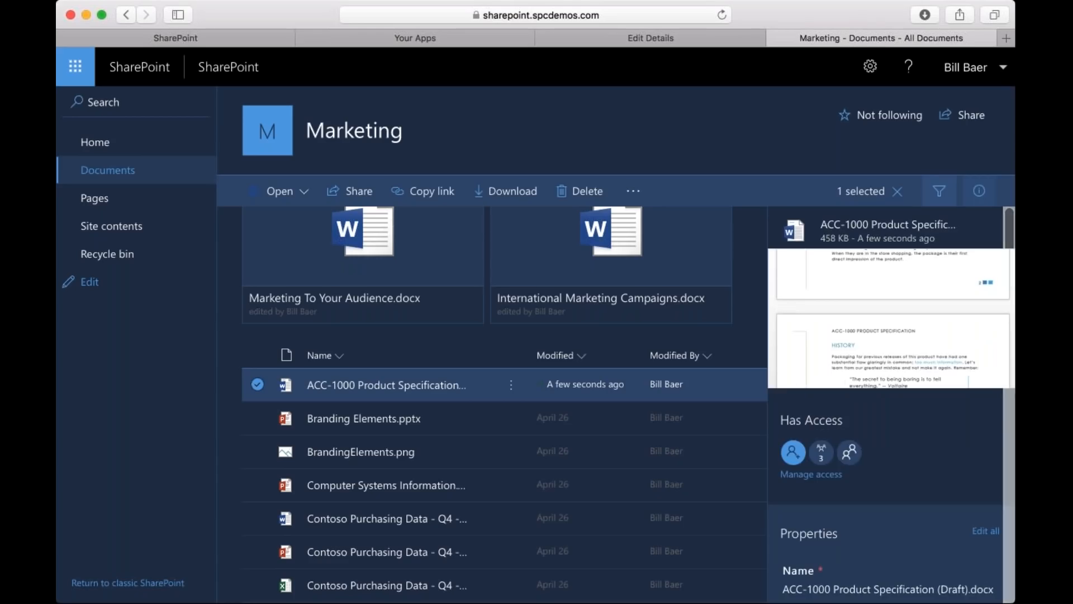
Filter the Documents library to PowerPoint files, then view the library's recent activity and close its details.
click(940, 191)
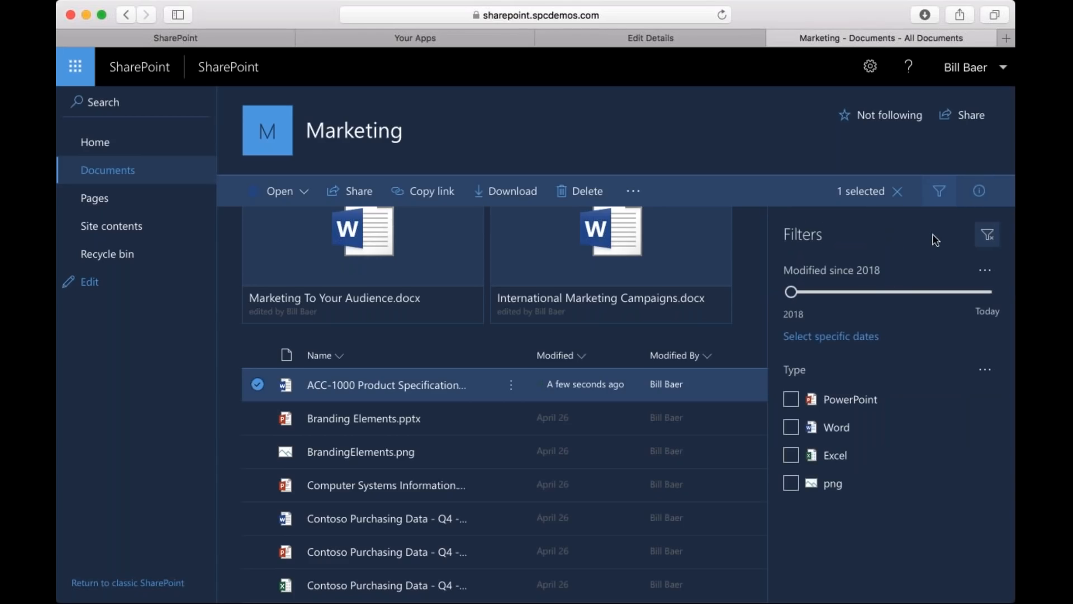
click(791, 399)
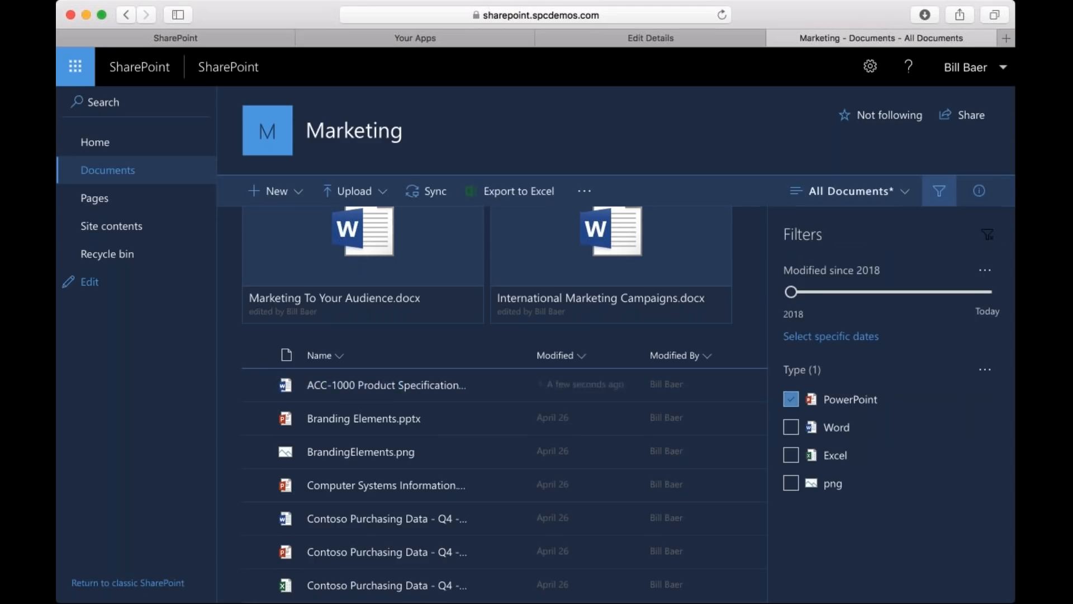
click(979, 193)
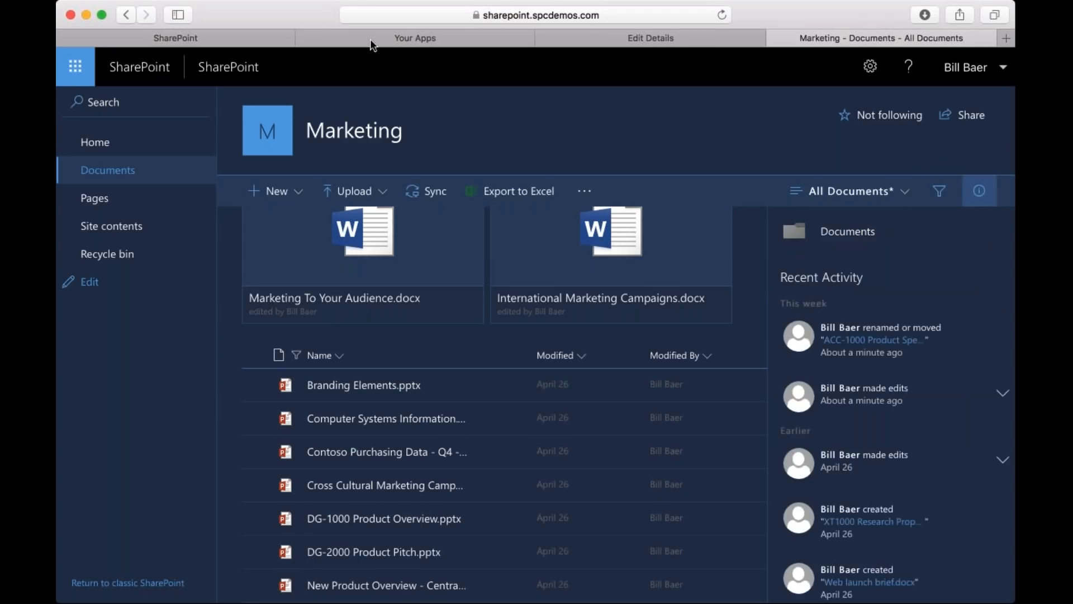
key(super+Tab)
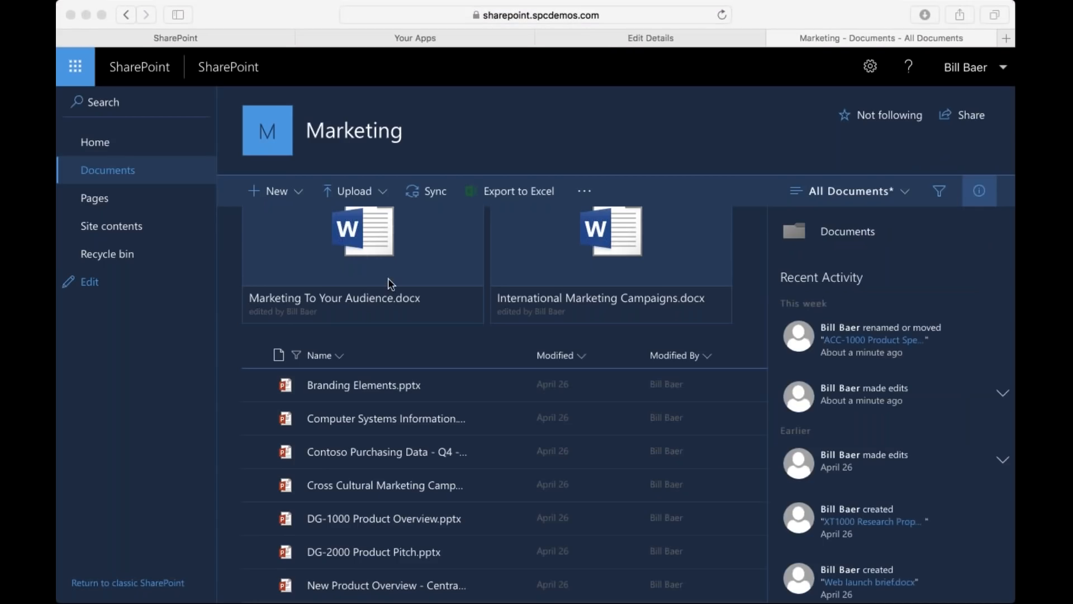
click(984, 196)
click(985, 198)
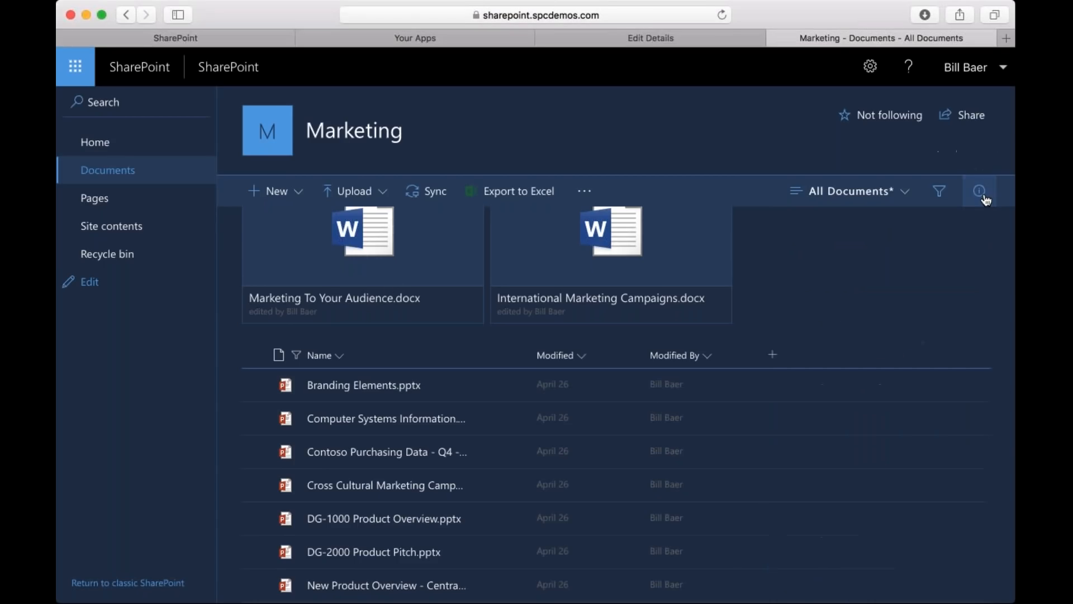
Select all filtered presentations to view their bulk edit properties, clear the selection and close the library details.
click(254, 356)
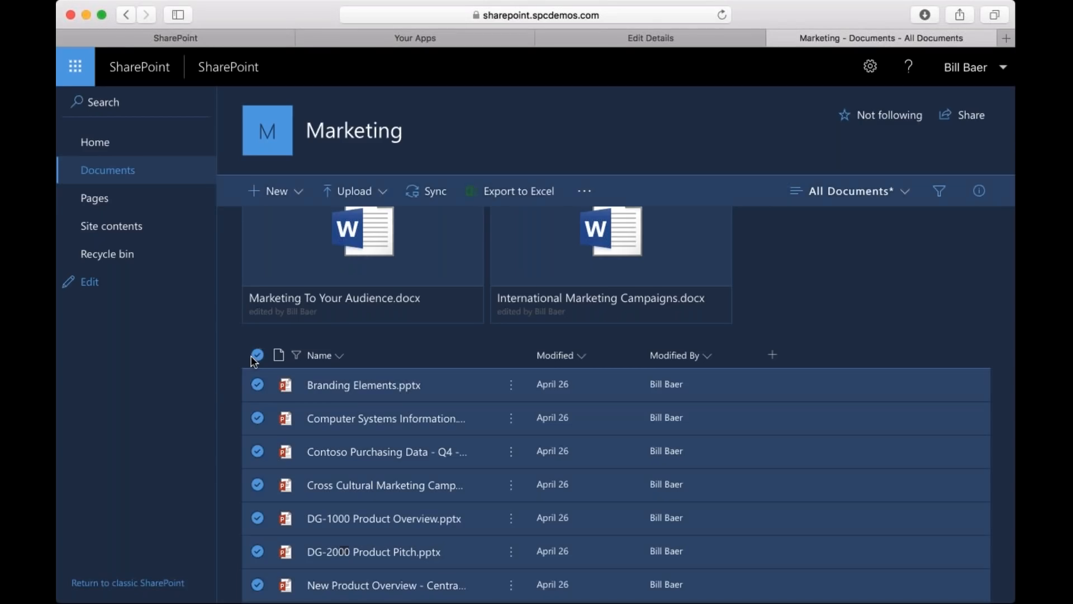
click(979, 191)
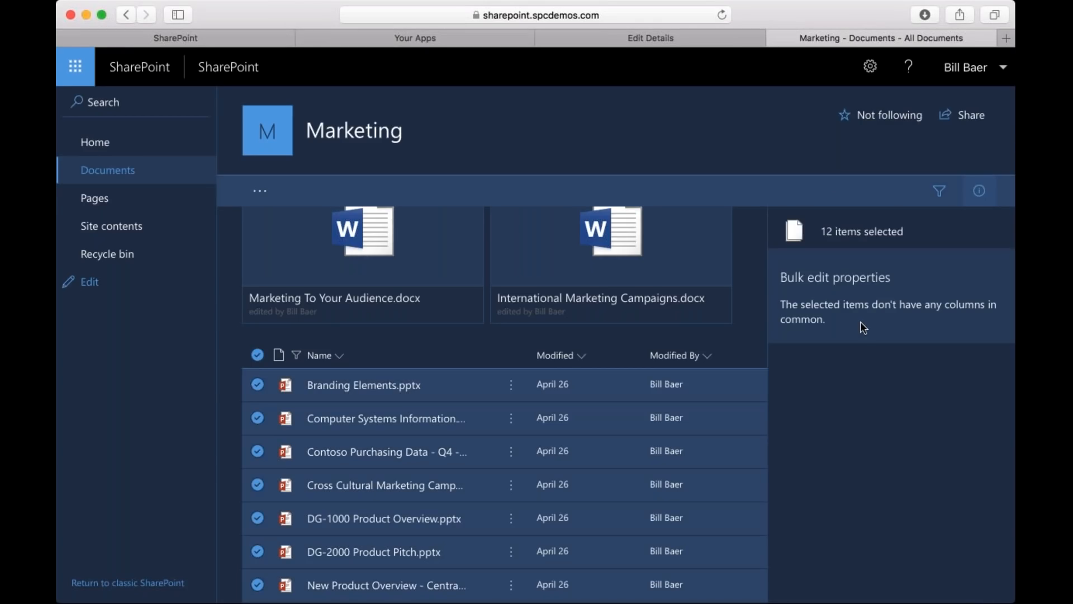
click(940, 190)
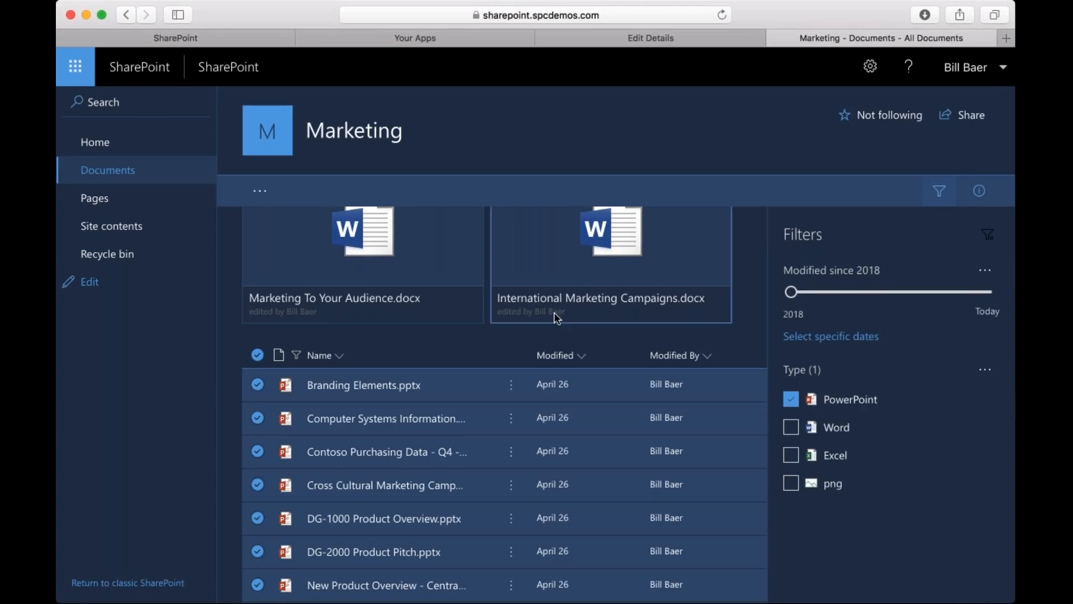
click(257, 355)
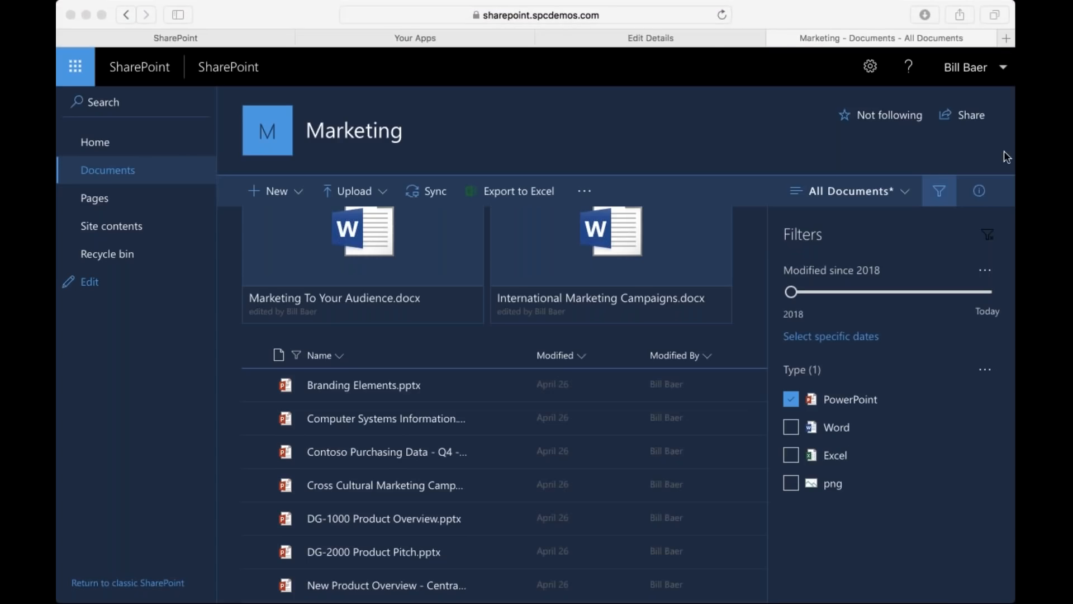
click(981, 192)
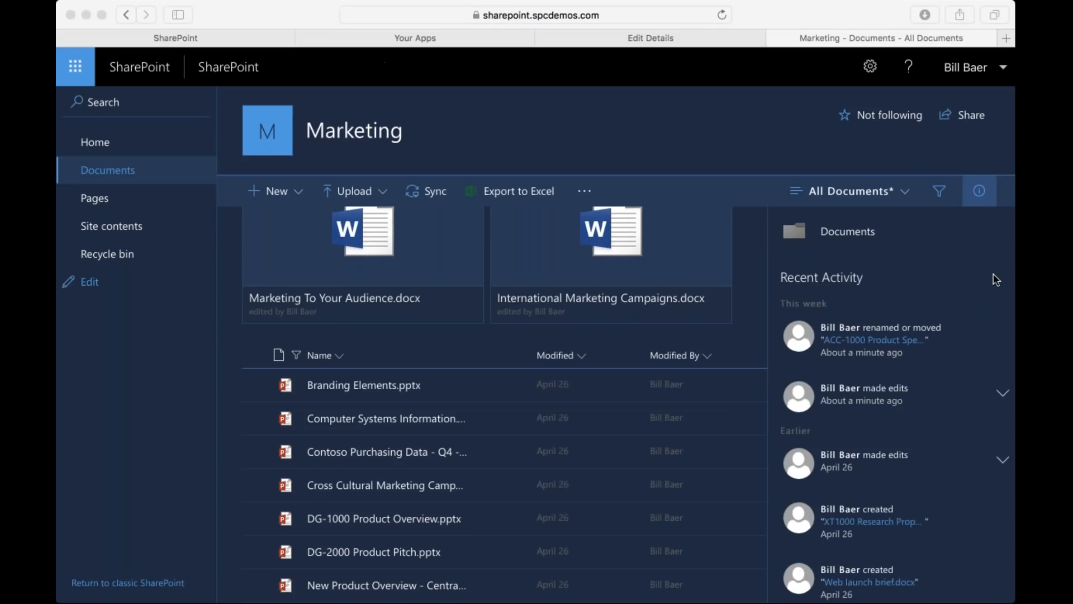
click(984, 200)
click(982, 197)
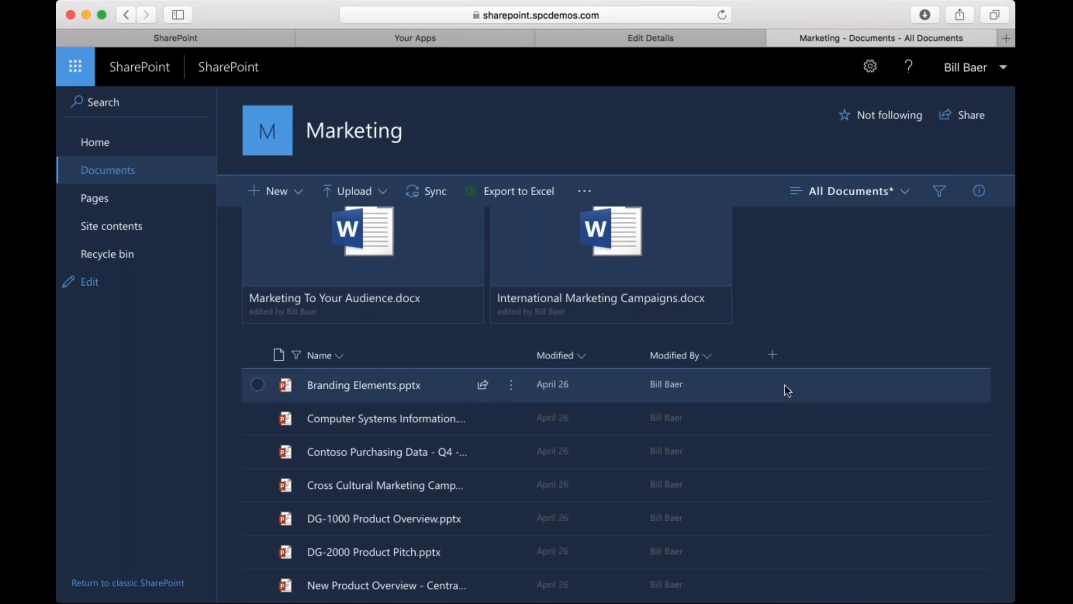
Add a single line of text column named SPC Demo to the Documents library.
click(774, 356)
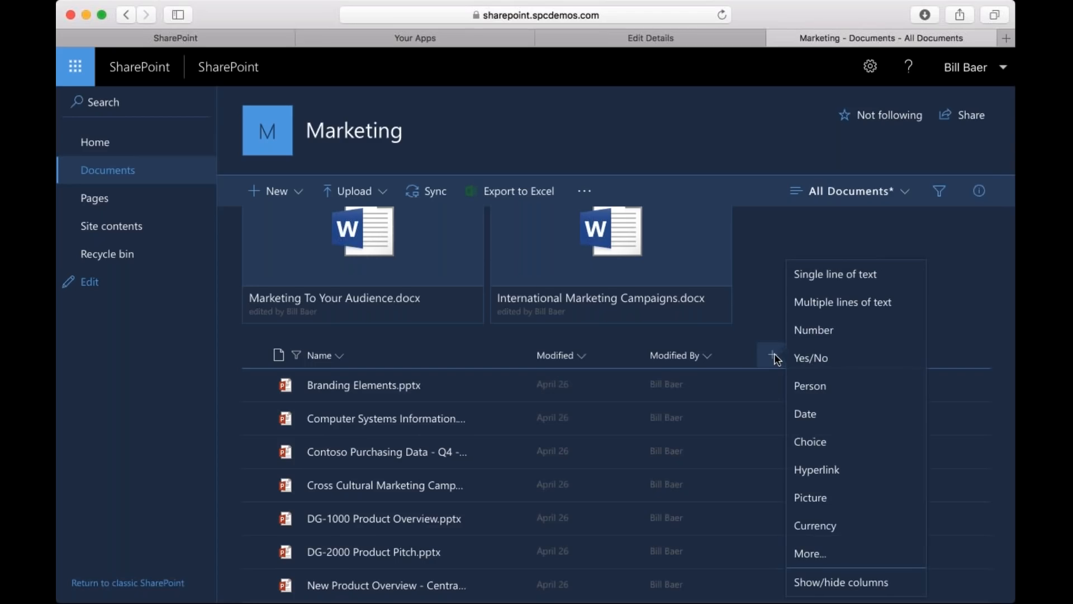
click(824, 287)
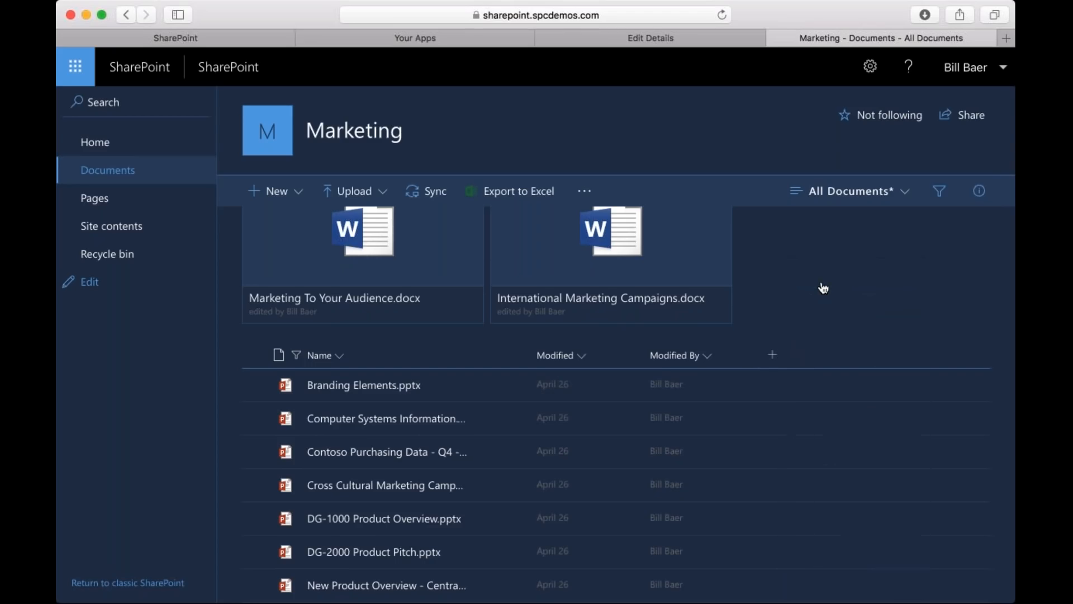
text(SPC Demo)
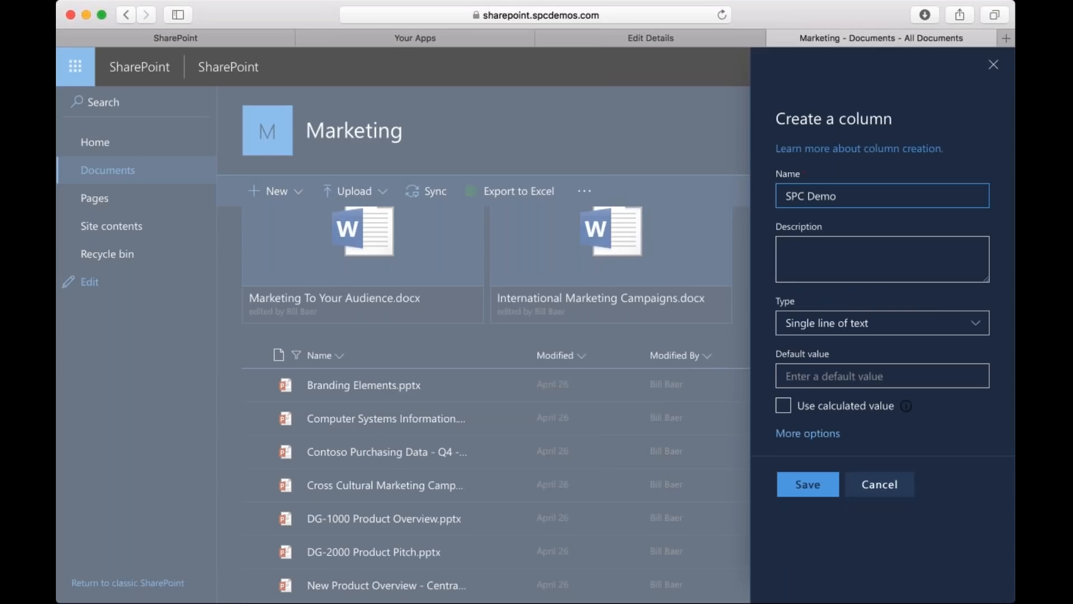
click(808, 484)
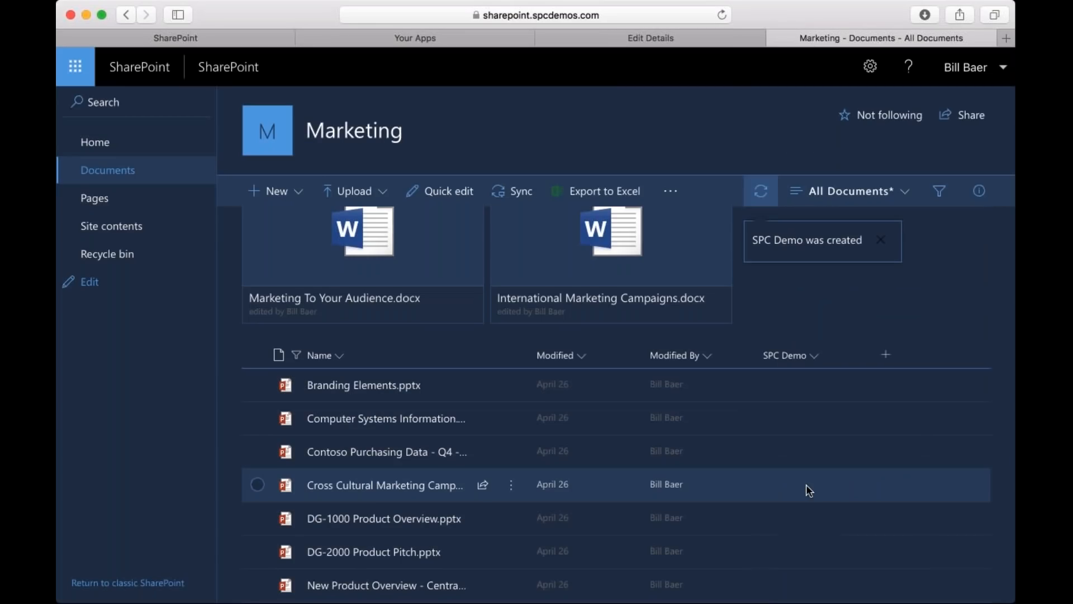
Review the SPC Demo column's sorting, grouping and column settings options, including the column types available to add.
click(816, 356)
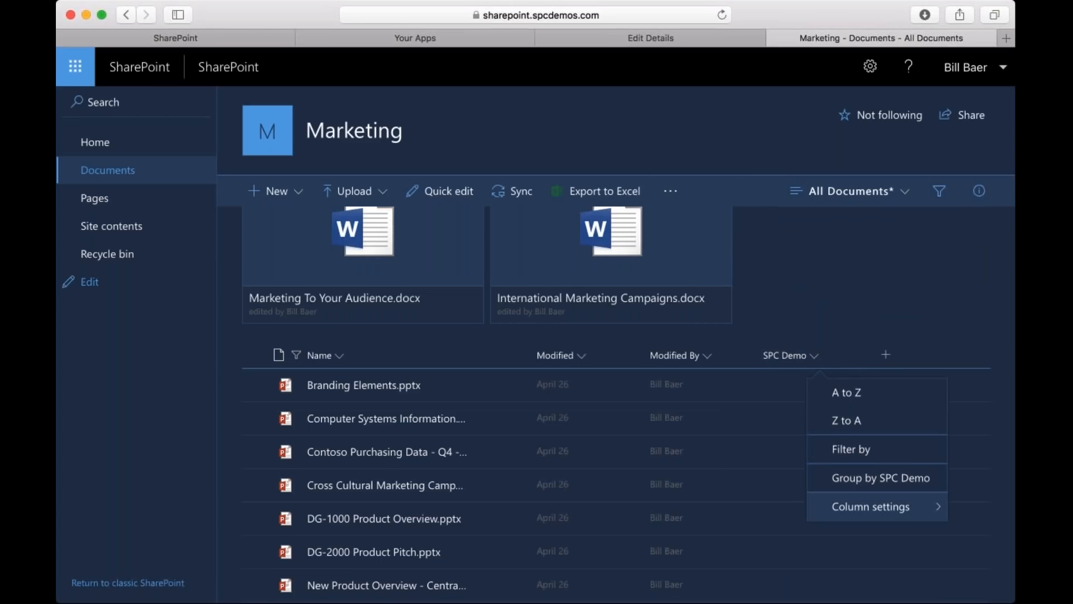
mouse_move(871, 507)
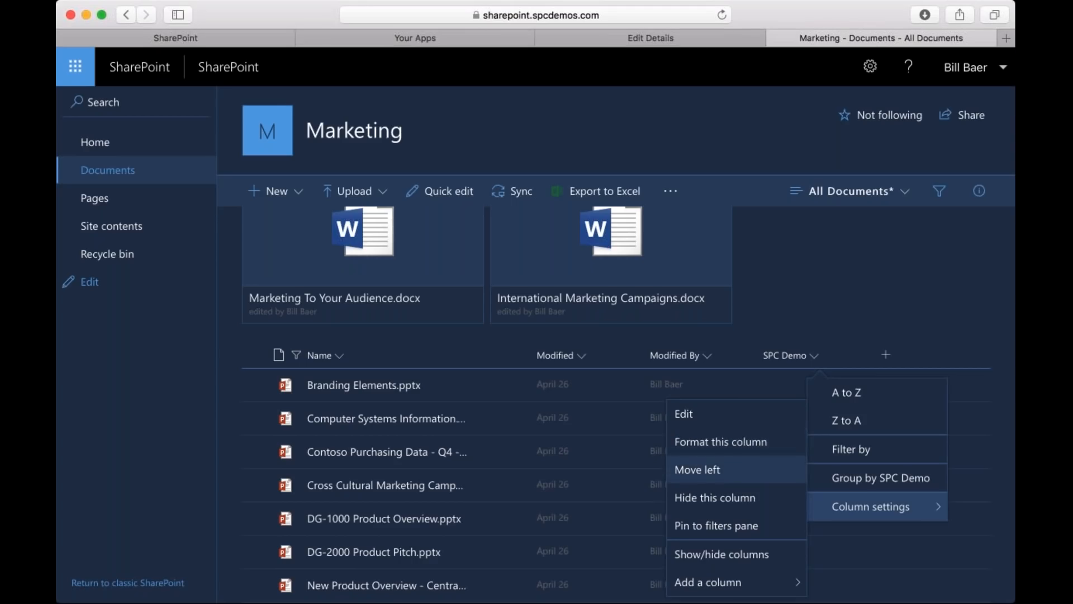
mouse_move(699, 576)
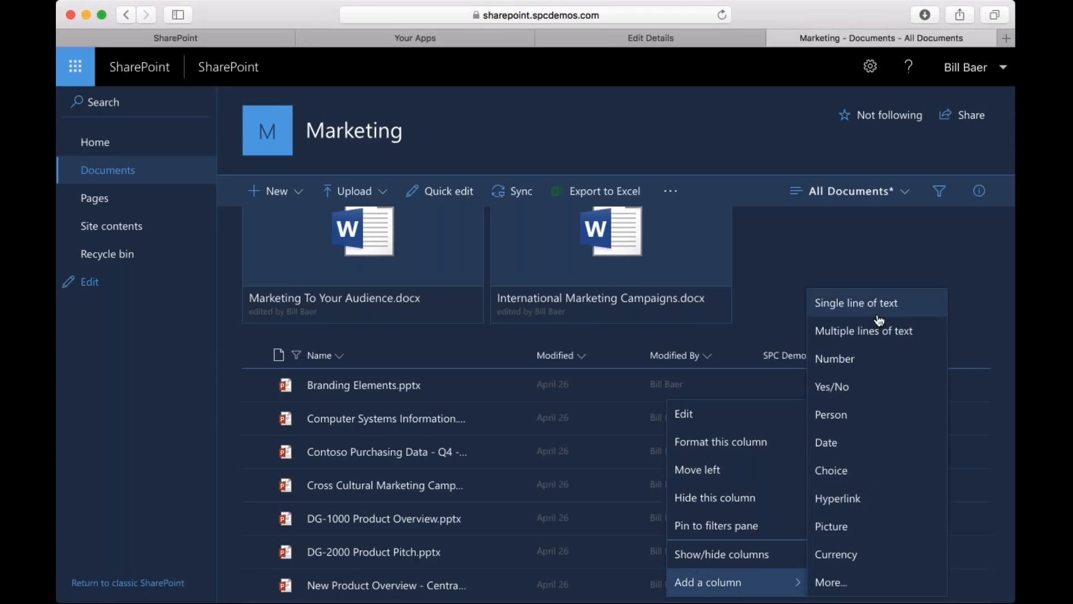
click(805, 251)
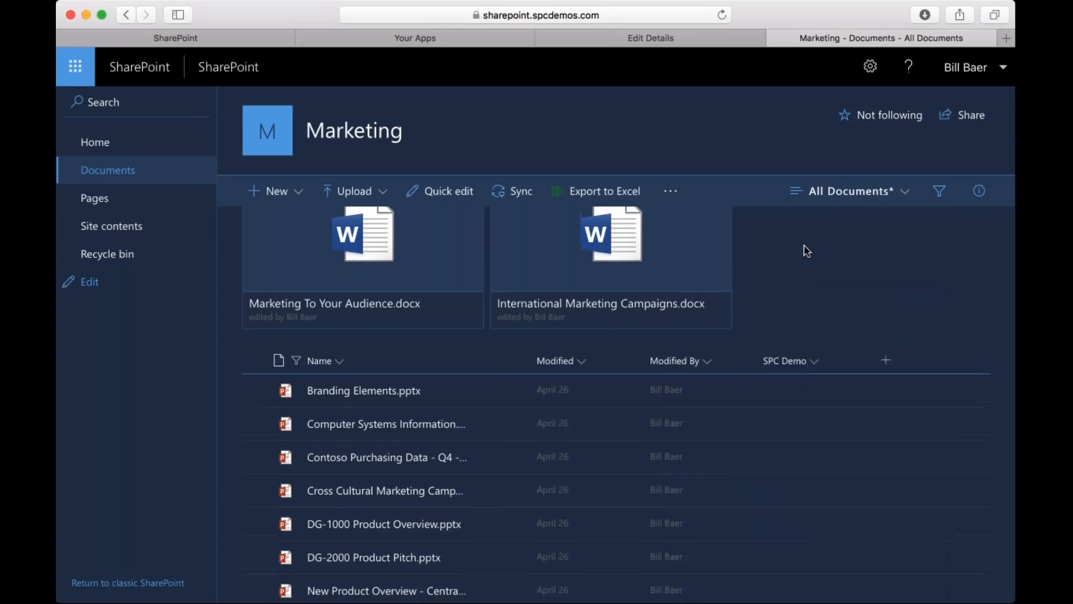
click(810, 377)
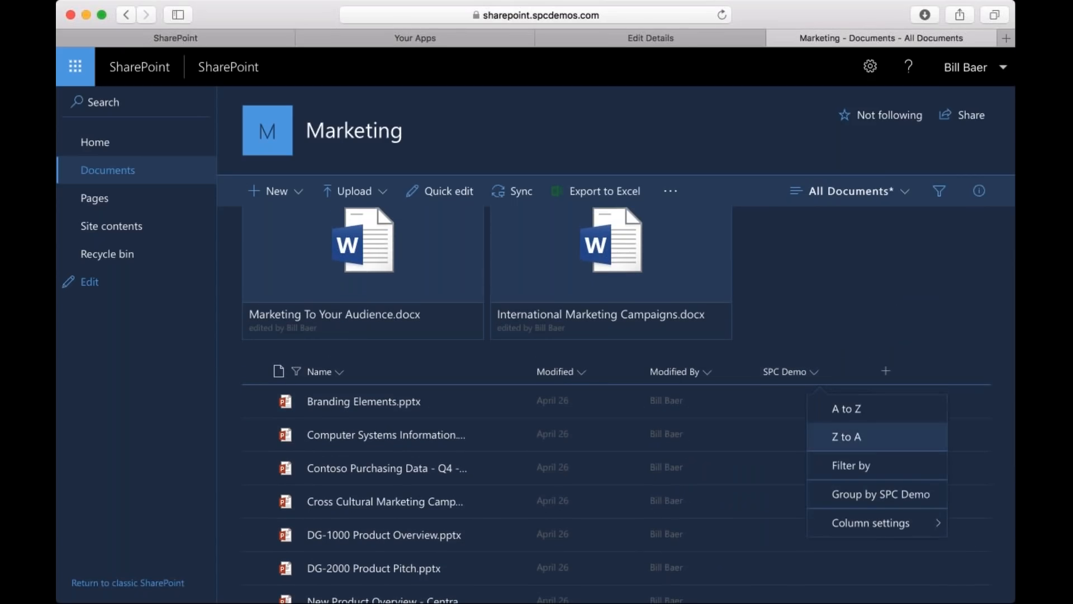
mouse_move(866, 530)
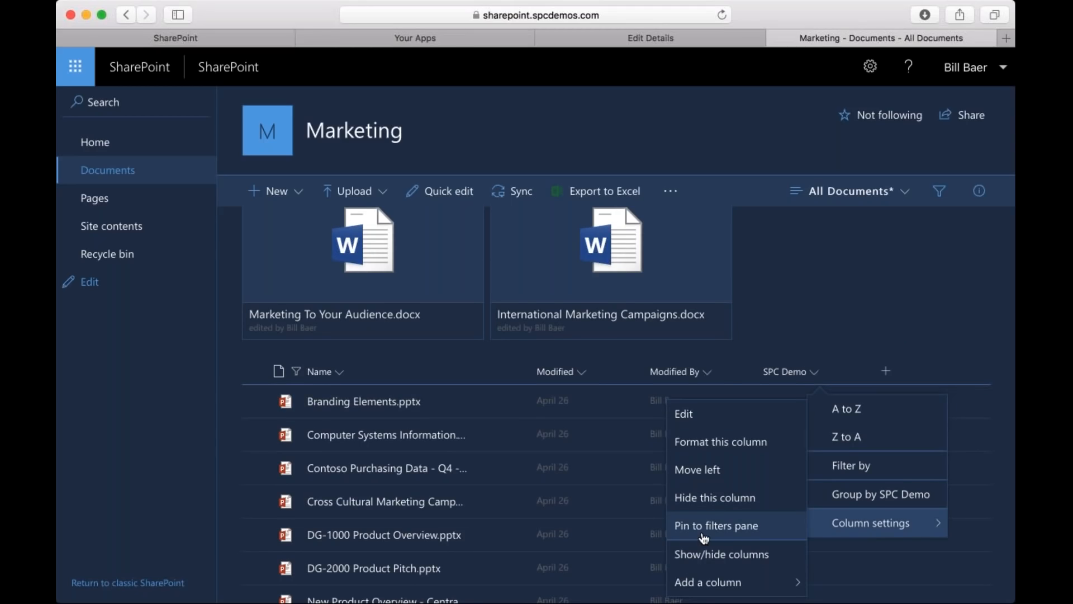
click(783, 301)
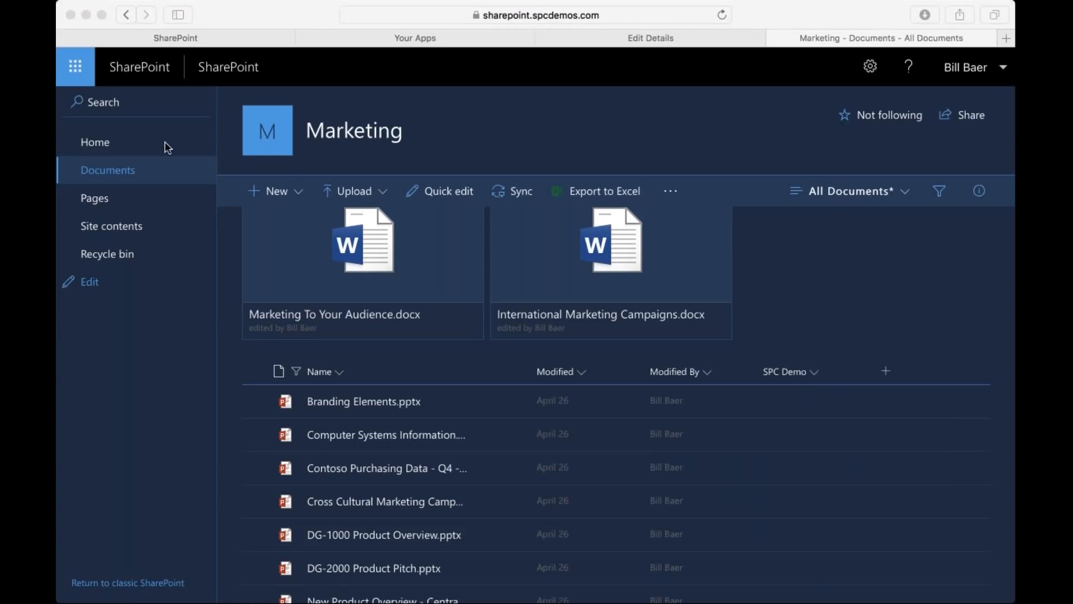
Open the Conference Prep list from the Marketing site's contents.
click(870, 67)
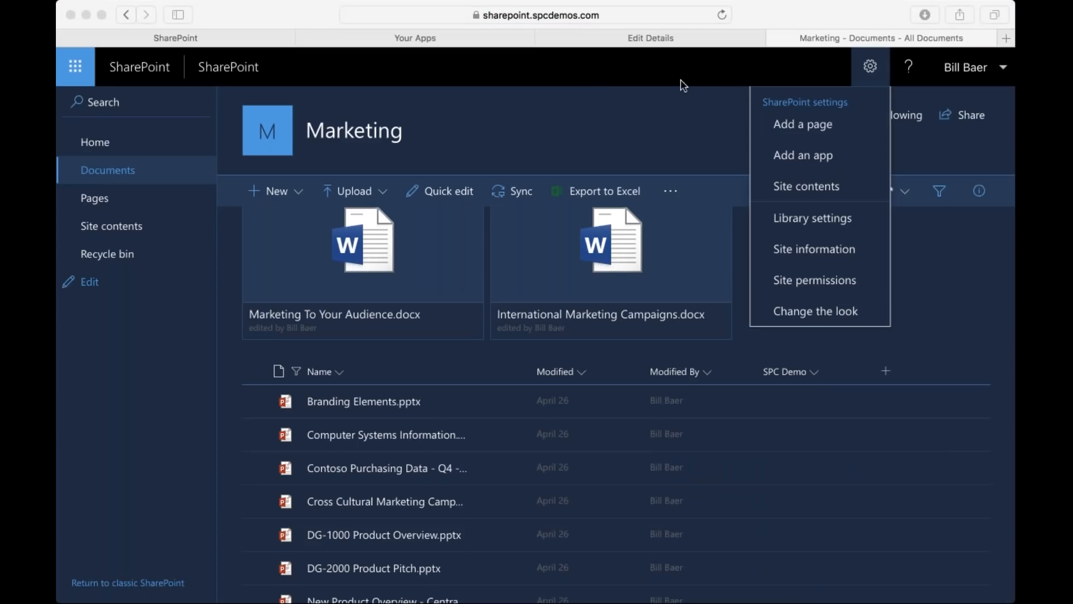
click(793, 185)
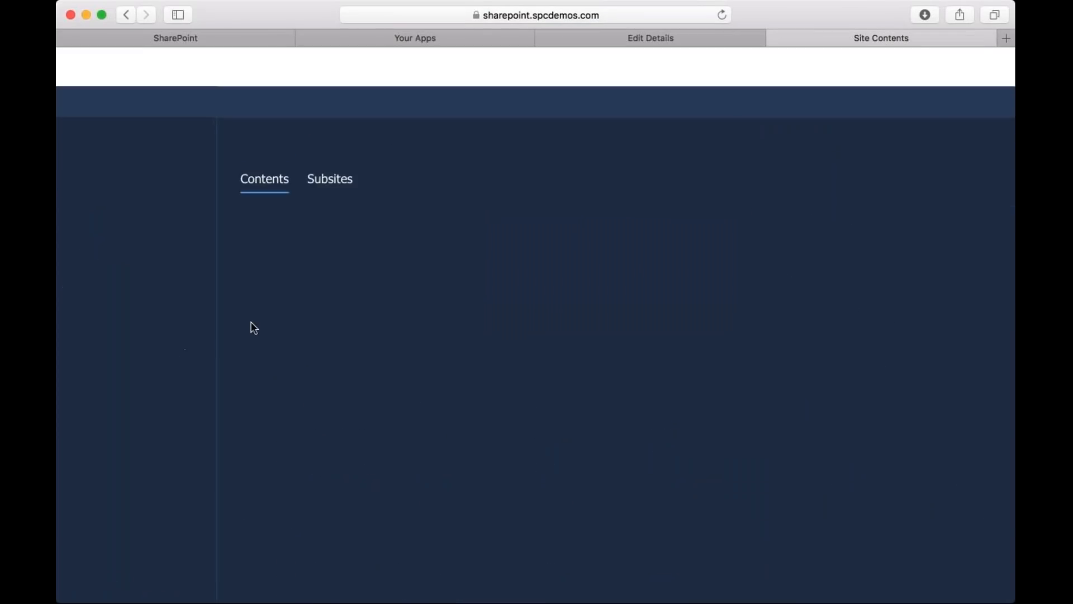
scroll(313, 436, down, 3)
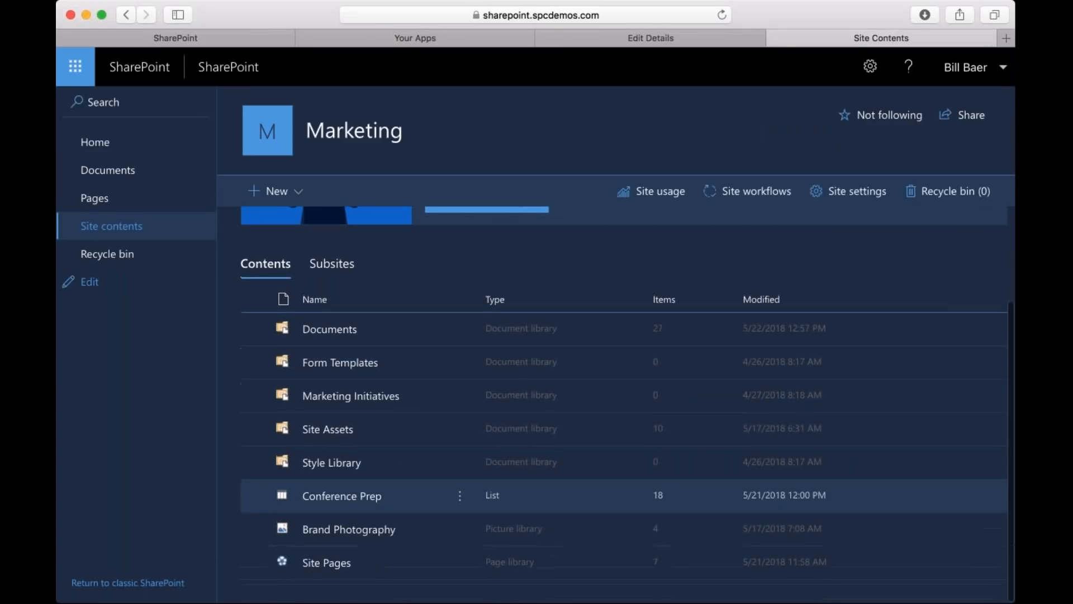
click(335, 499)
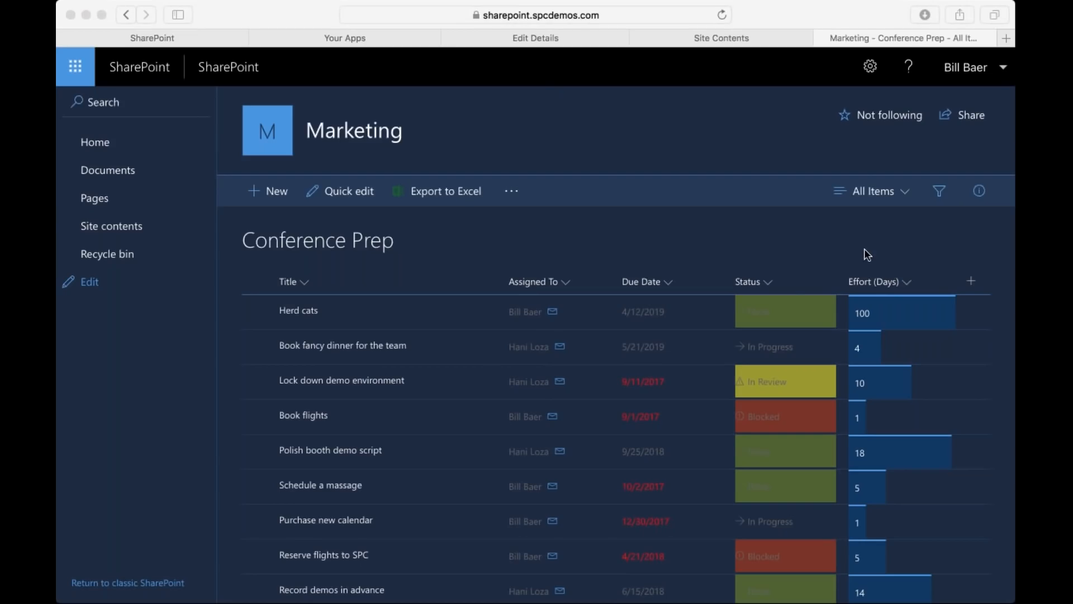
Set the Herd cats item's Effort (Days) to 10 in quick edit and return to the standard list view.
click(820, 272)
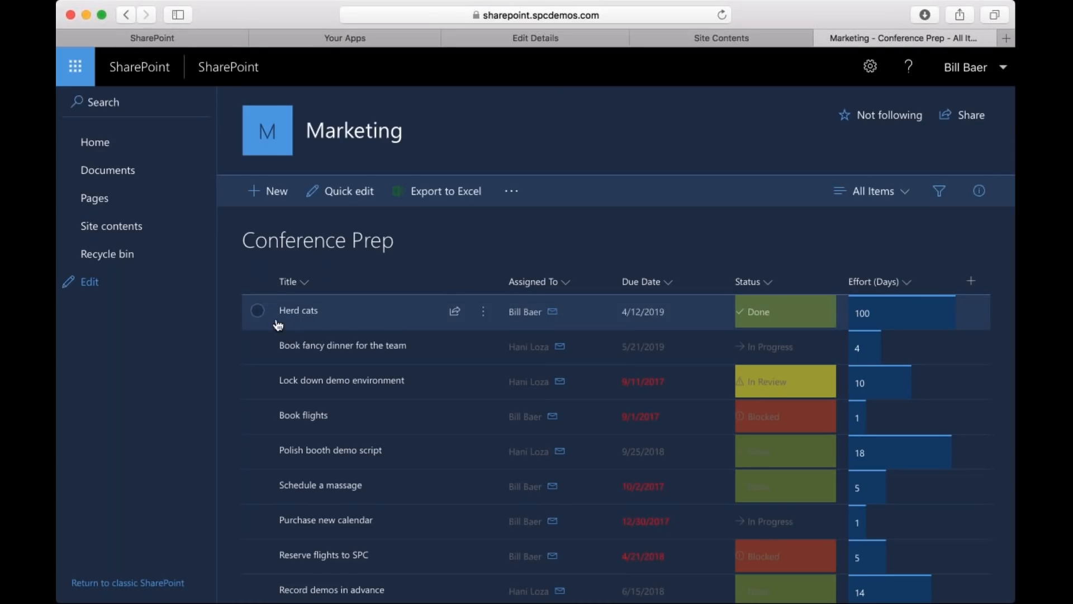
click(326, 192)
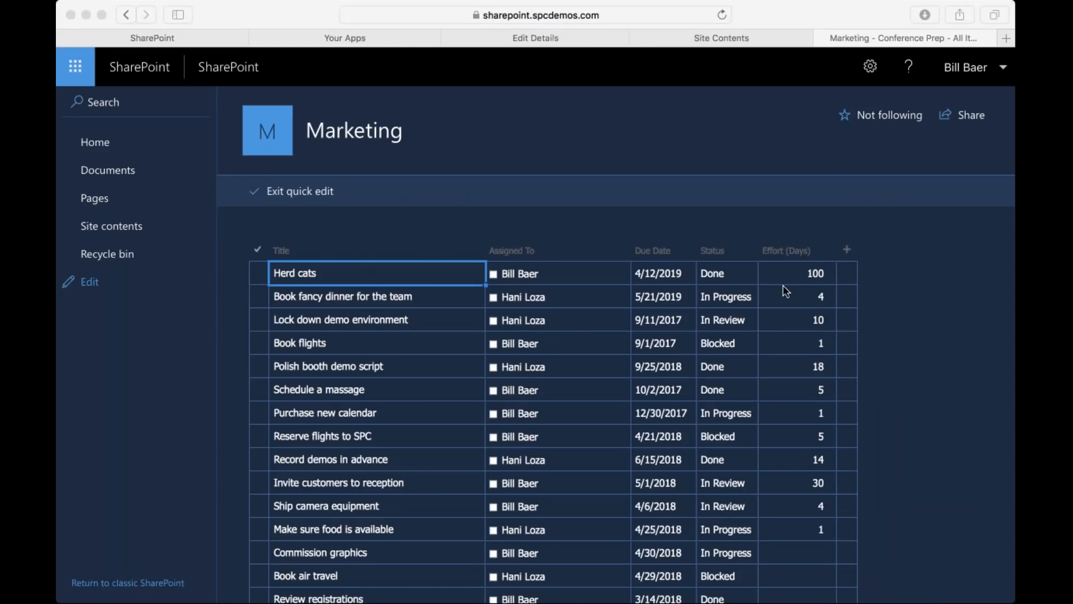
click(807, 275)
click(830, 273)
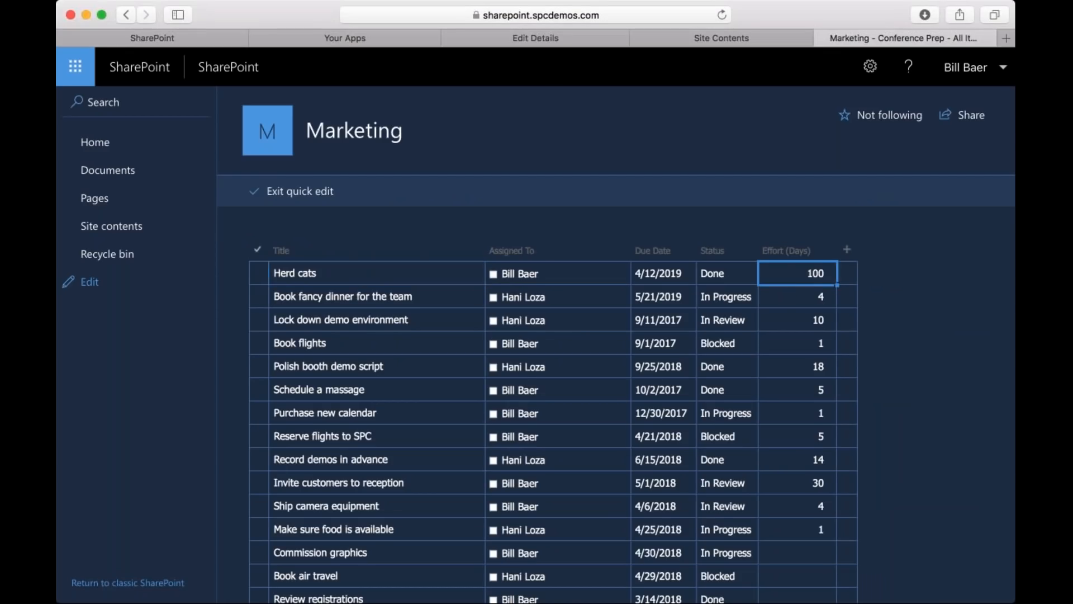
click(821, 273)
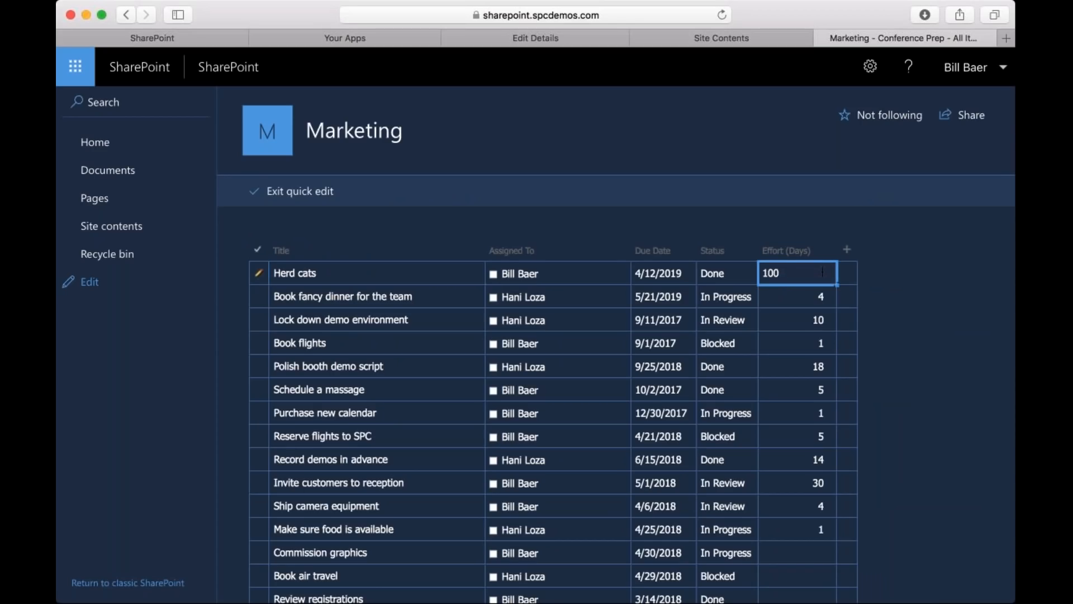
key(BackSpace)
click(713, 269)
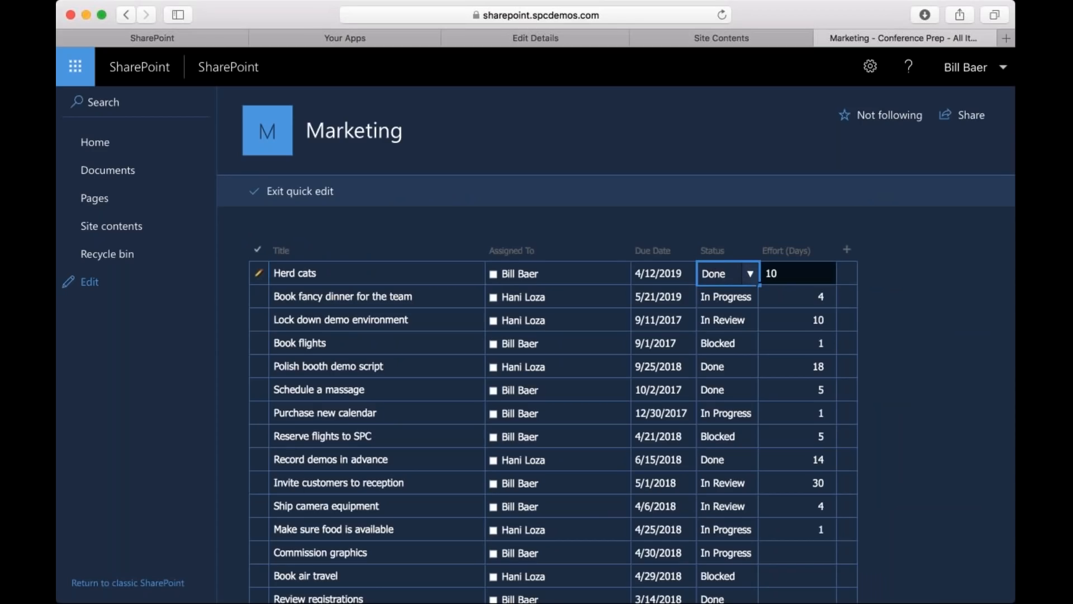
key(super+Tab)
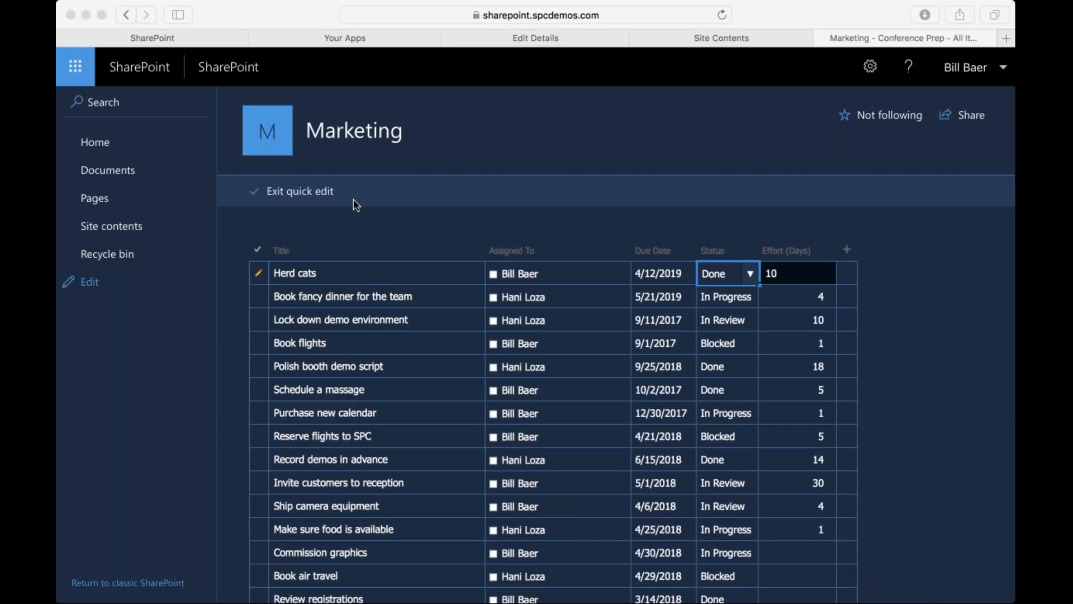
click(330, 200)
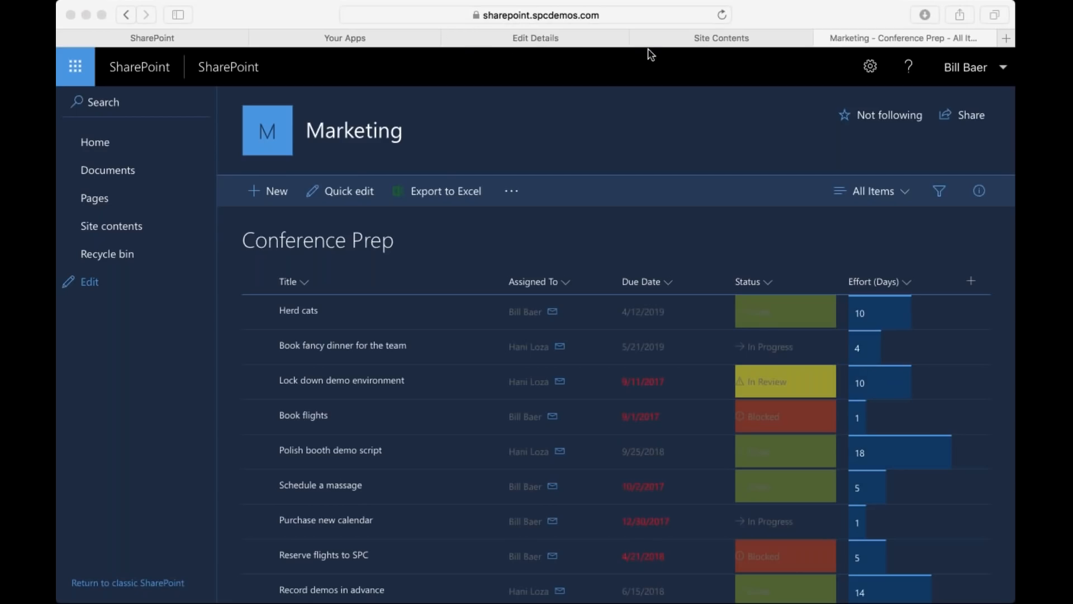
Change the Herd cats item's status to In Progress in quick edit and exit the editing grid.
click(346, 191)
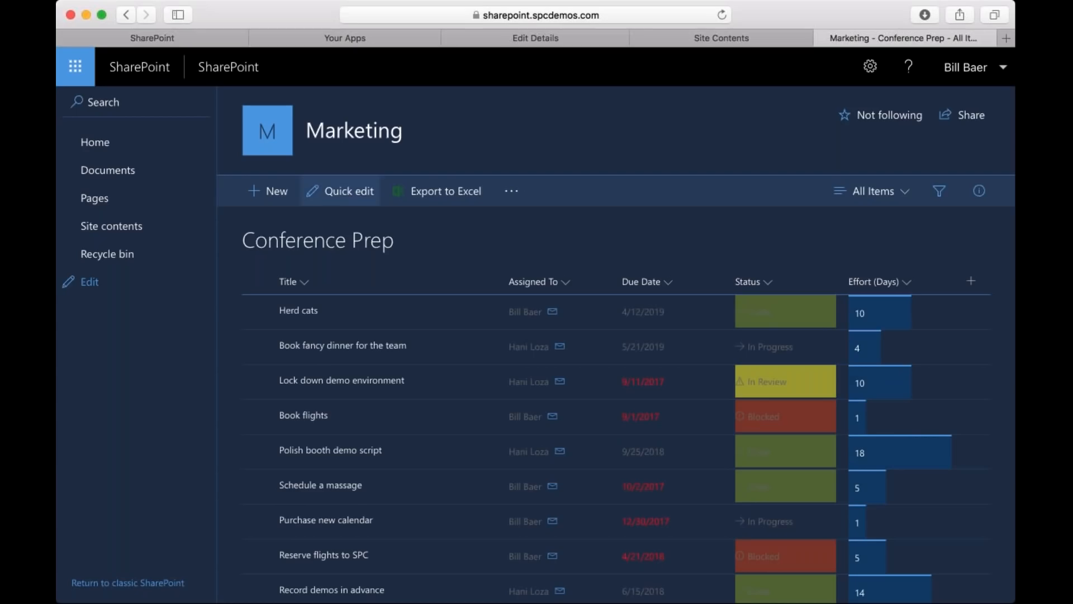
click(342, 191)
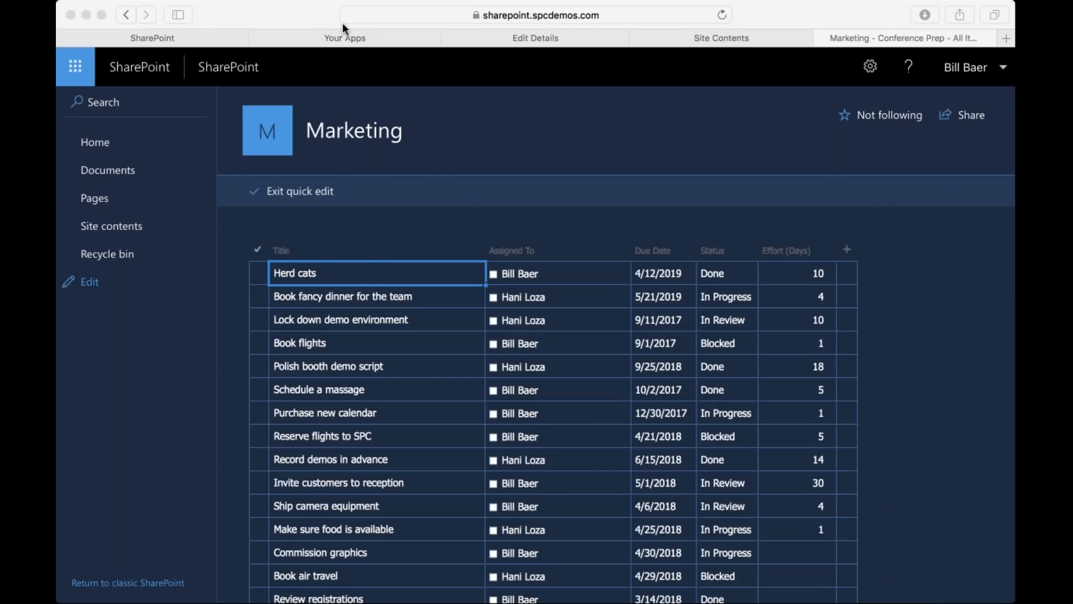
click(706, 282)
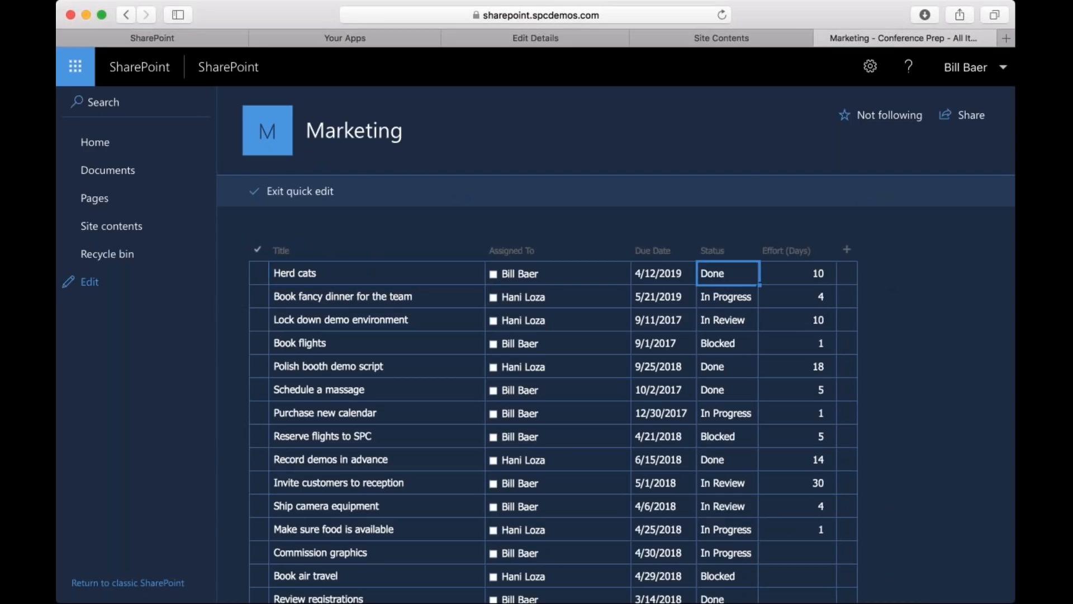
click(750, 274)
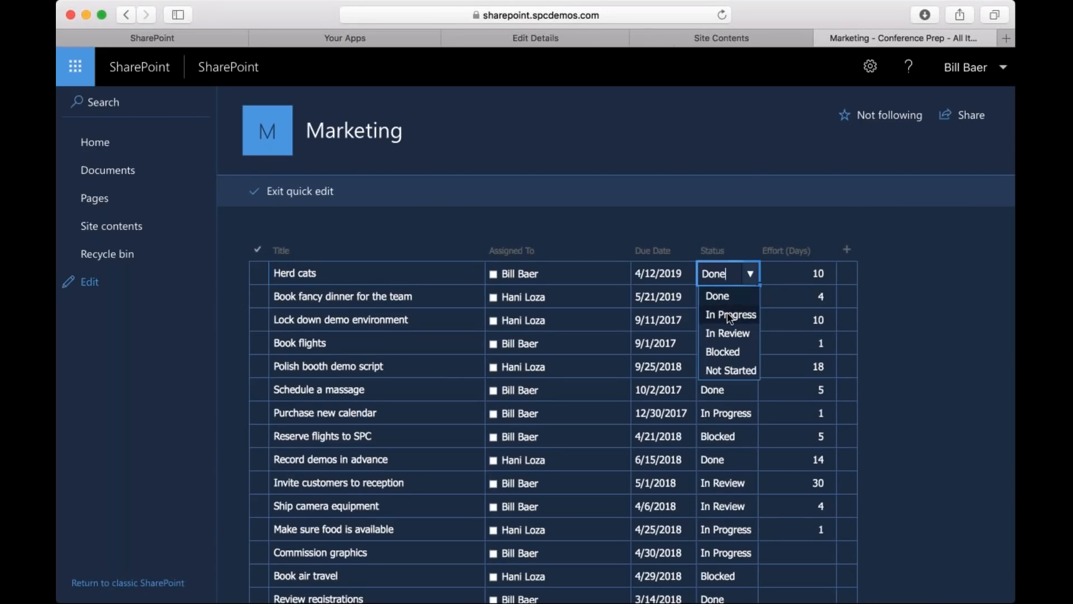
click(729, 314)
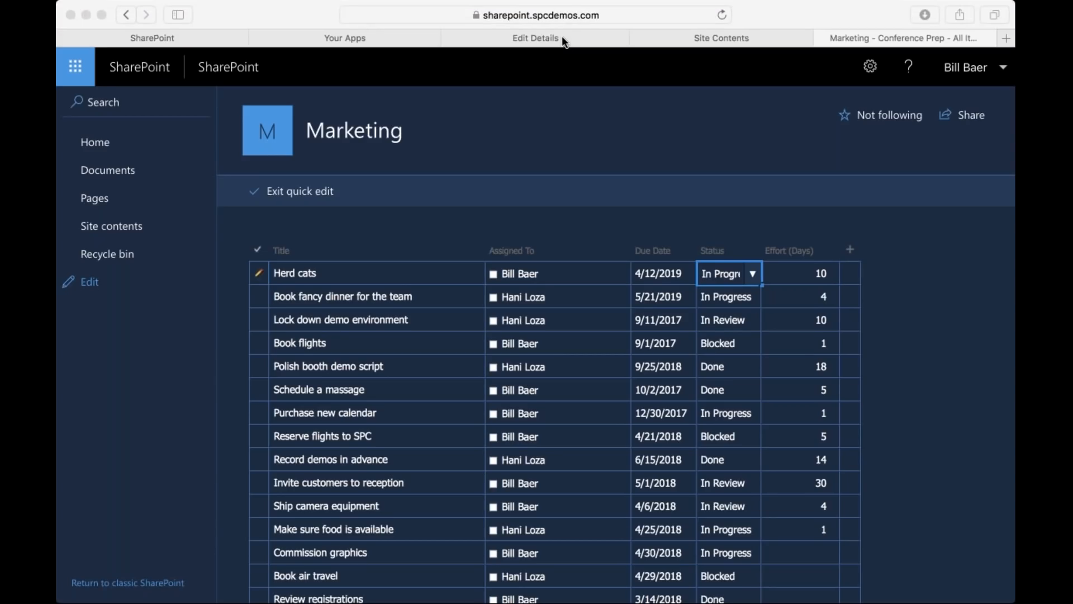
click(313, 203)
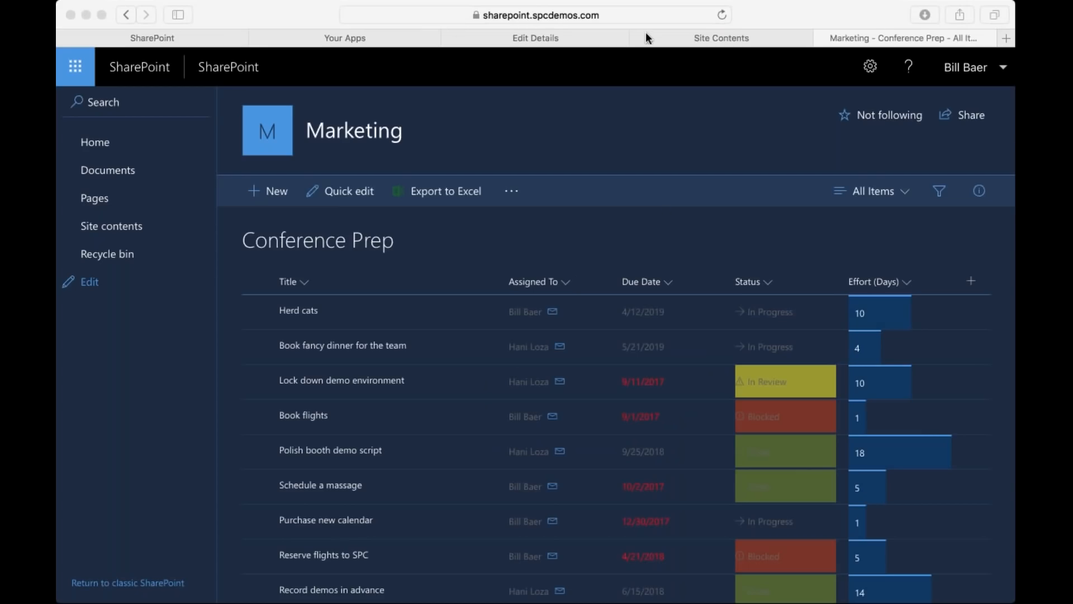
Set the Herd cats item's status to Blocked in quick edit and return to the formatted list.
click(350, 197)
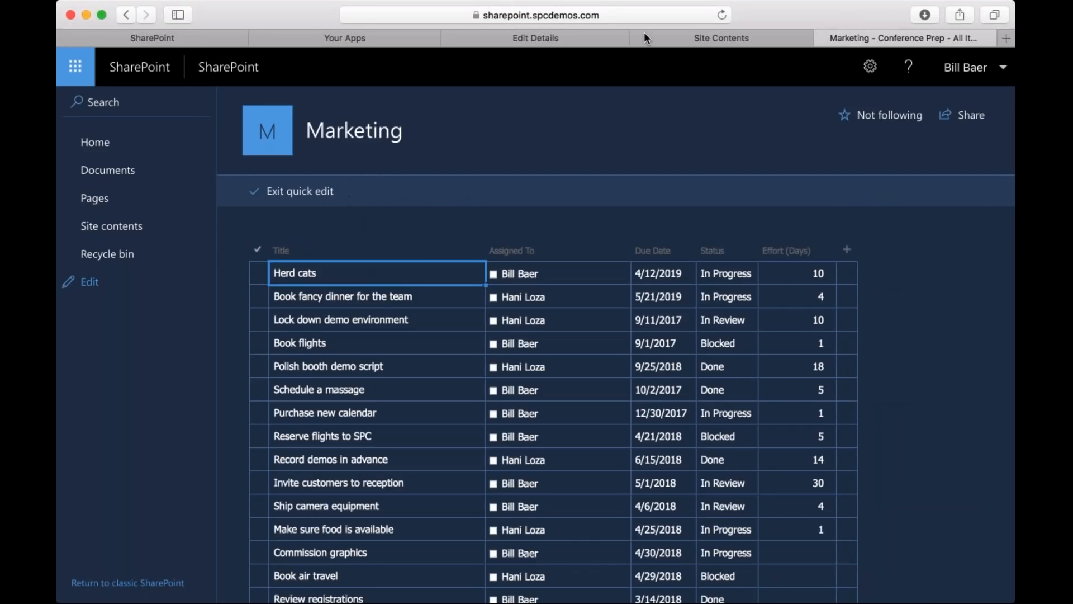
click(738, 275)
click(736, 275)
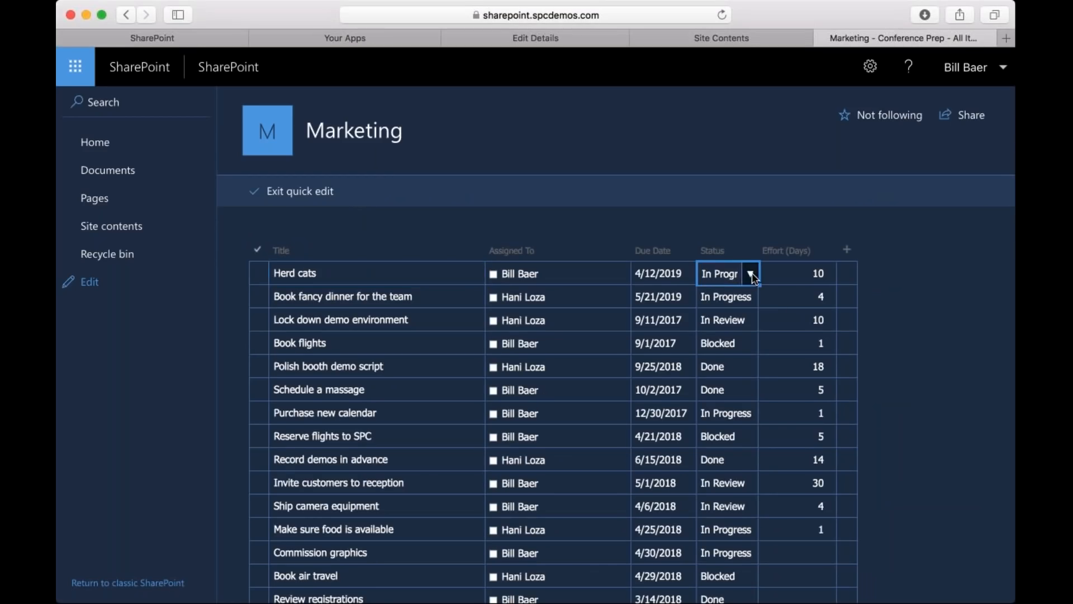
click(752, 274)
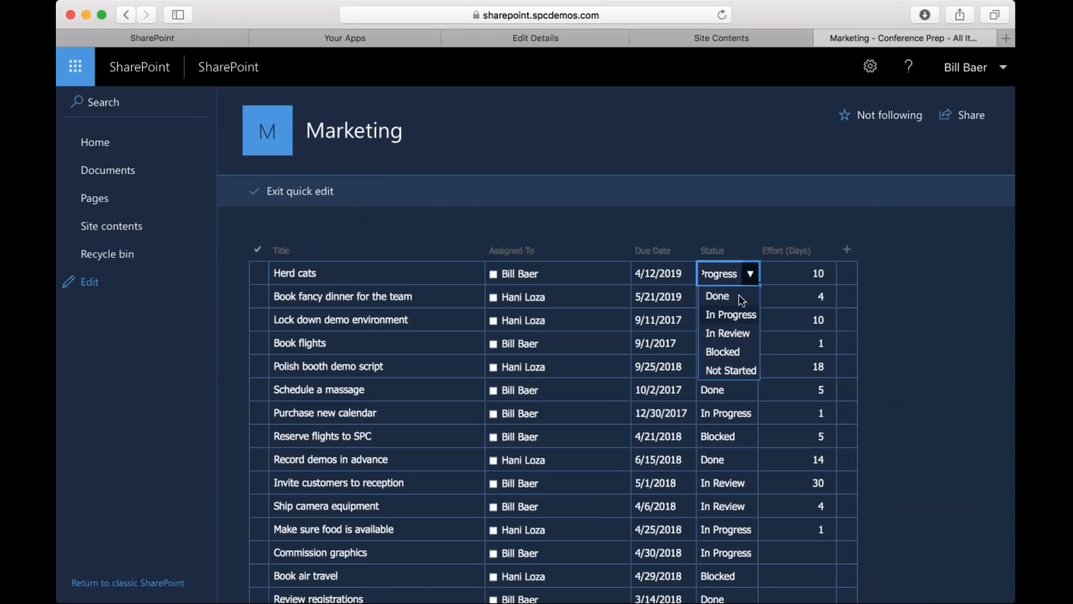
click(719, 352)
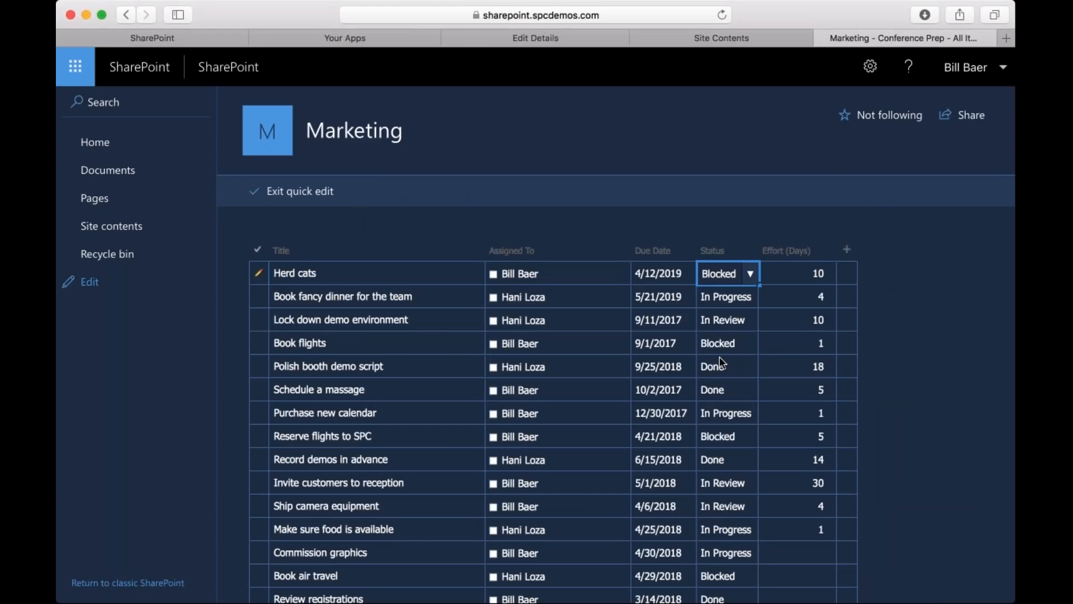
click(418, 22)
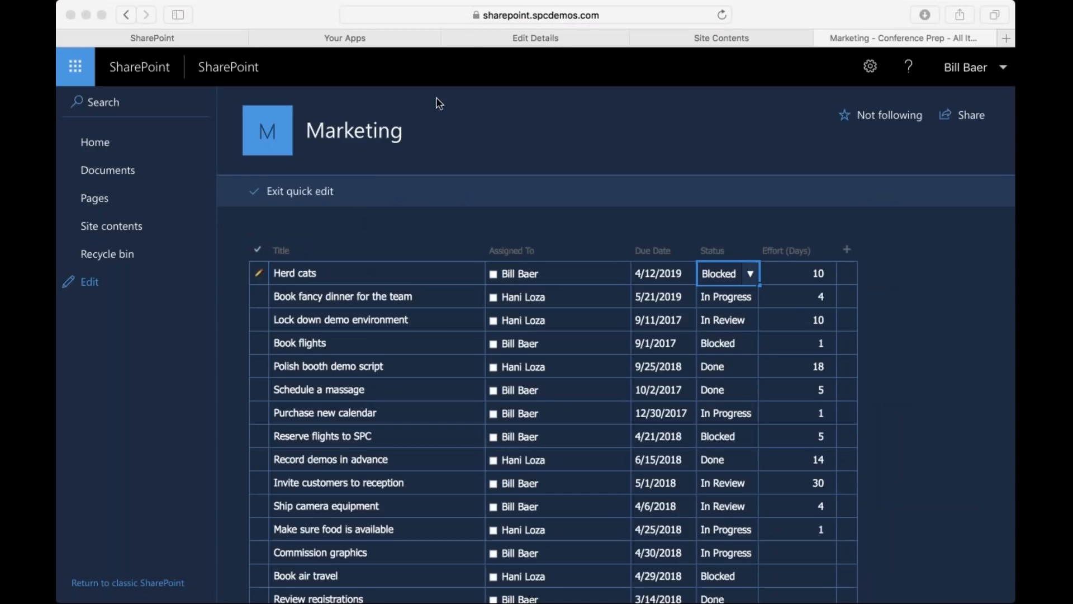
click(280, 193)
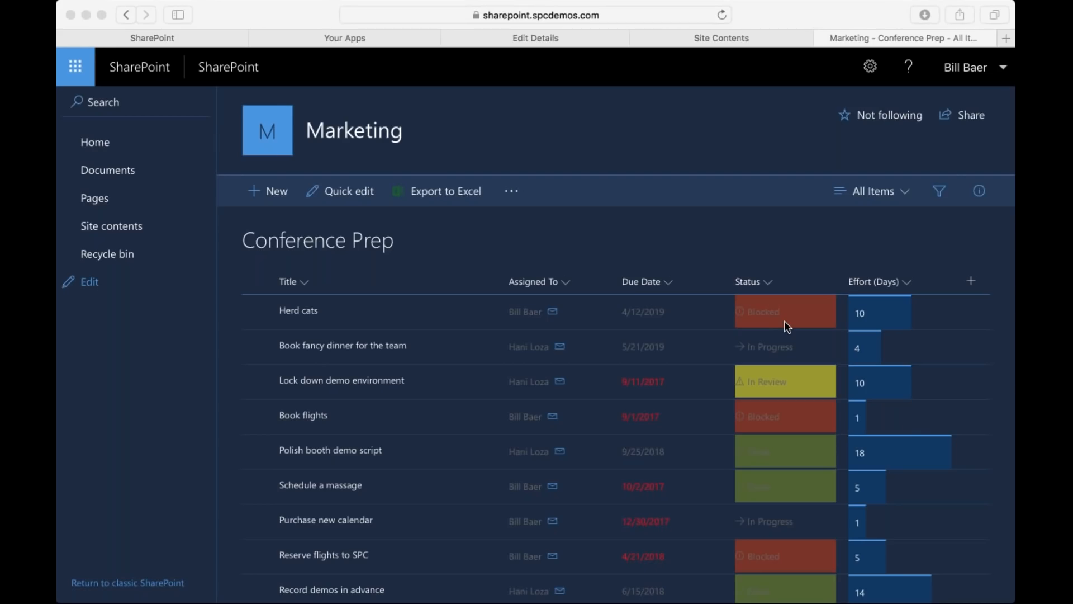
Select the Herd cats item and review its properties in the item details.
click(247, 315)
click(254, 312)
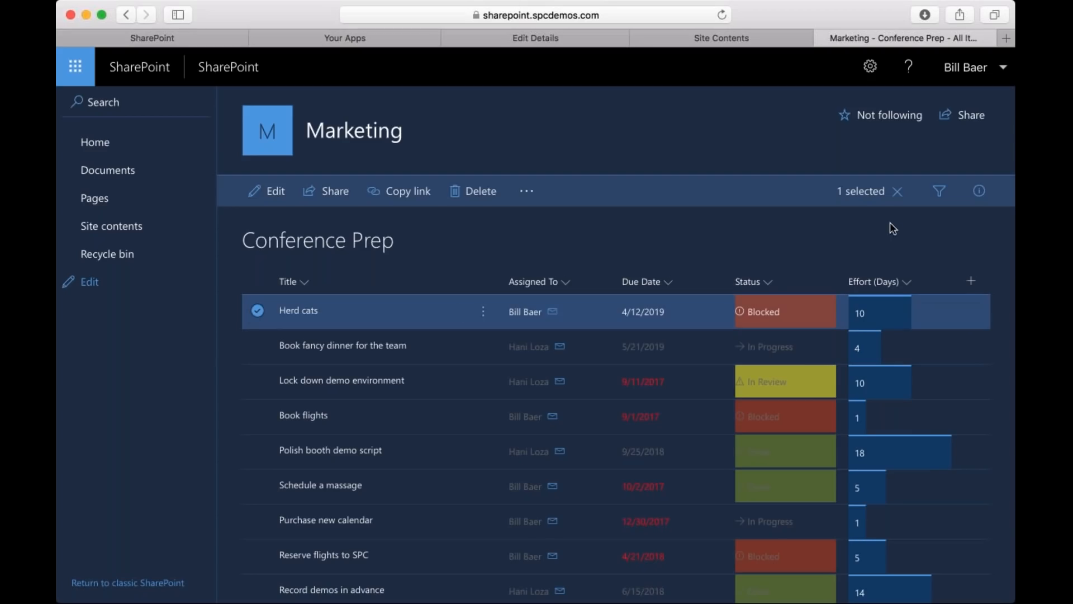
click(980, 190)
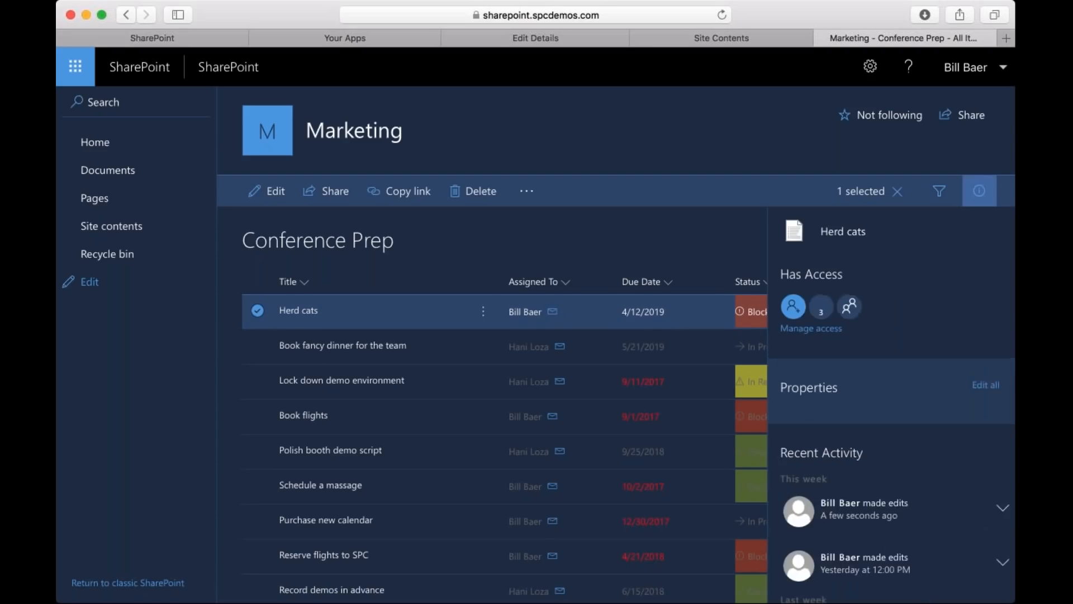
scroll(882, 432, down, 3)
scroll(872, 380, down, 1)
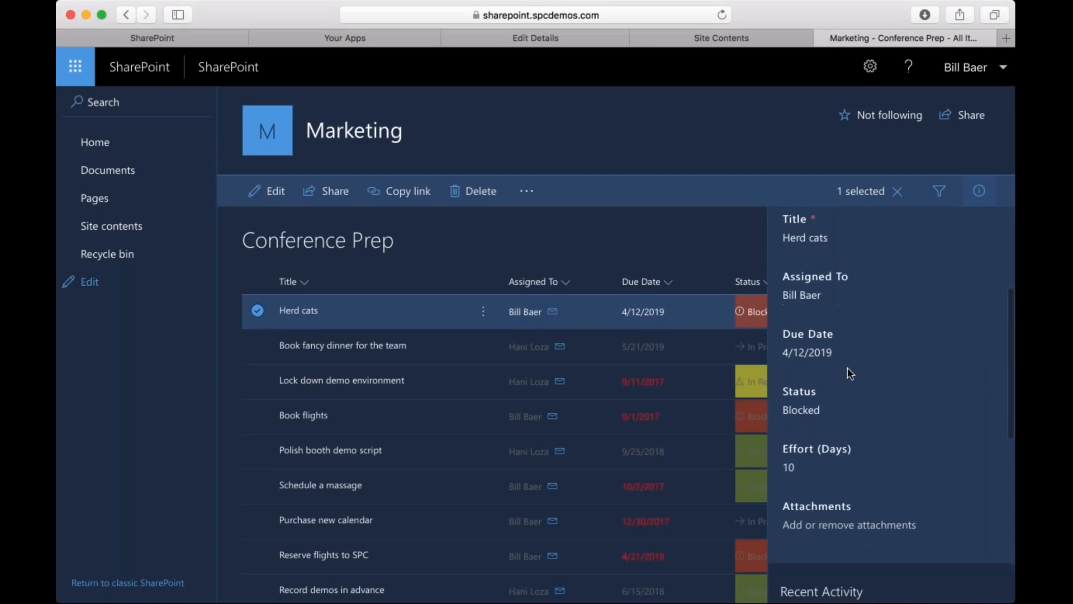
scroll(847, 369, down, 2)
scroll(848, 369, up, 5)
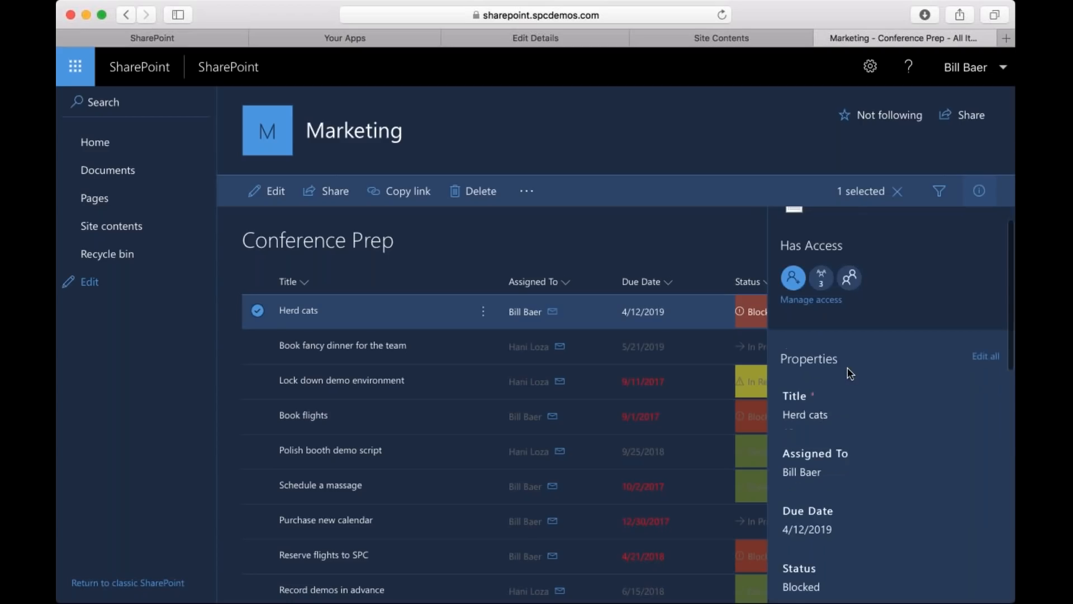
Examine the full edit form for the Herd cats properties, including attachments, and cancel it without saving.
click(986, 358)
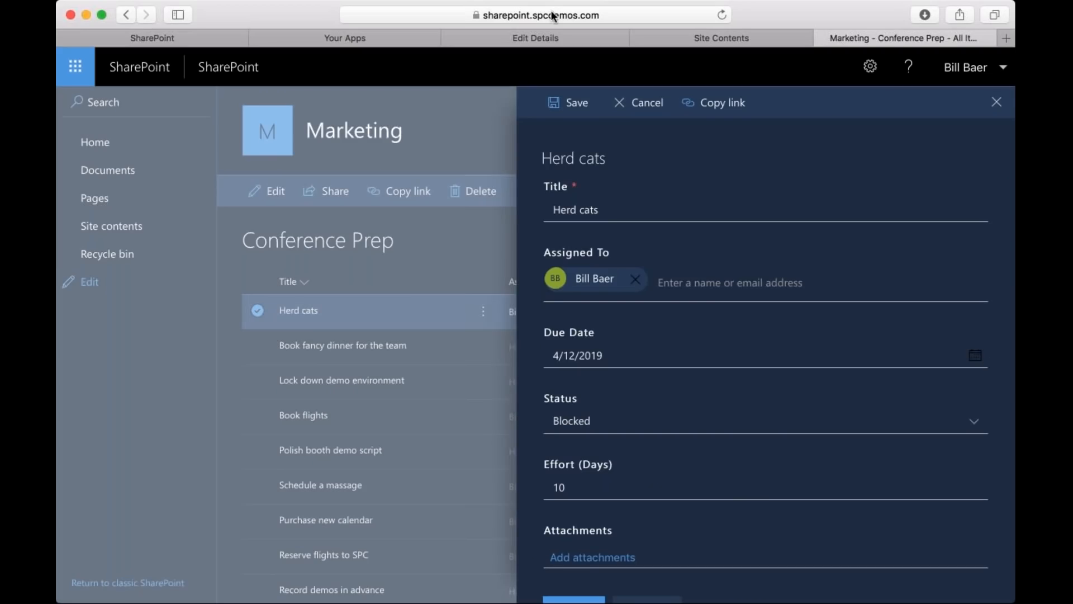
key(super+Tab)
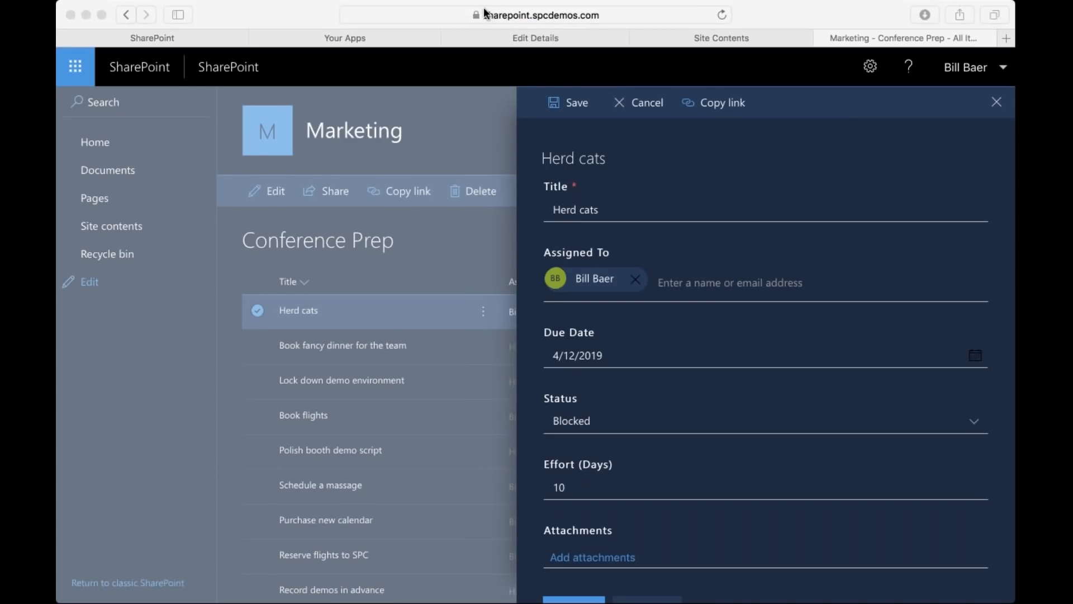
scroll(689, 333, down, 2)
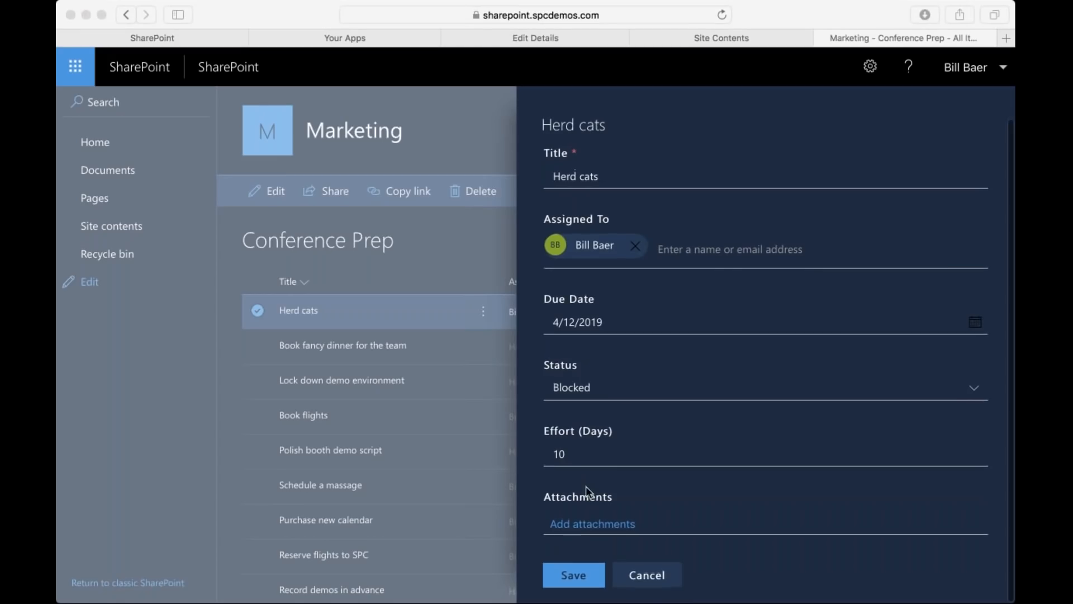
scroll(622, 455, up, 2)
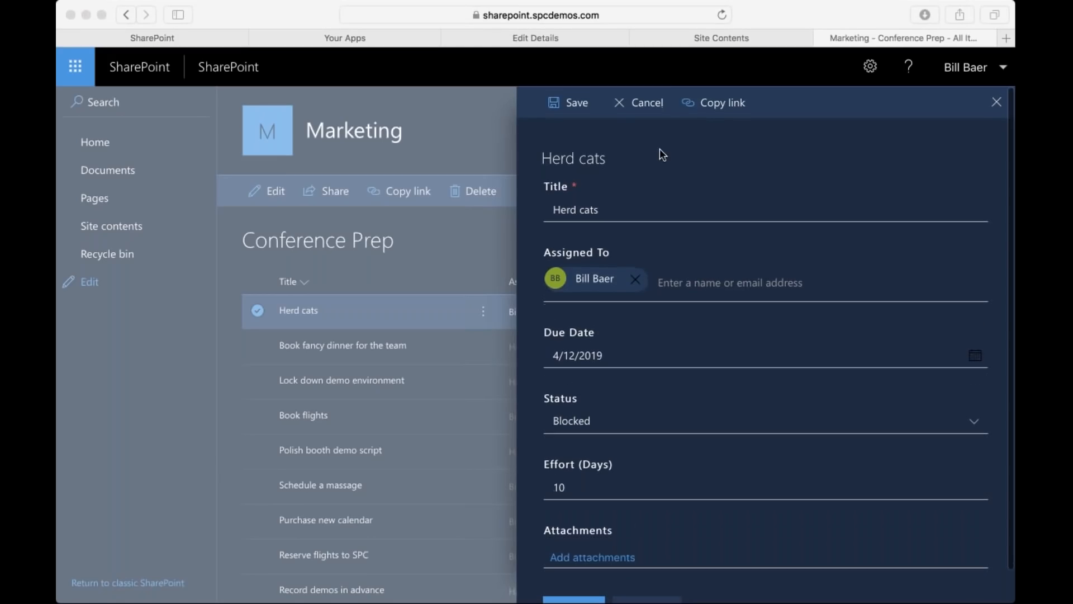
click(648, 106)
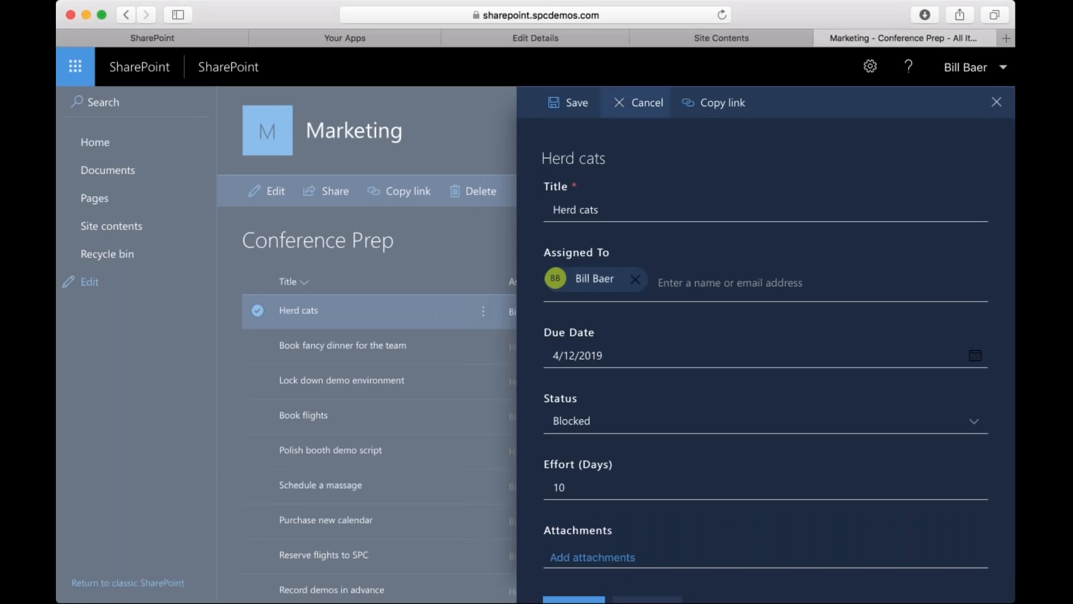
click(647, 104)
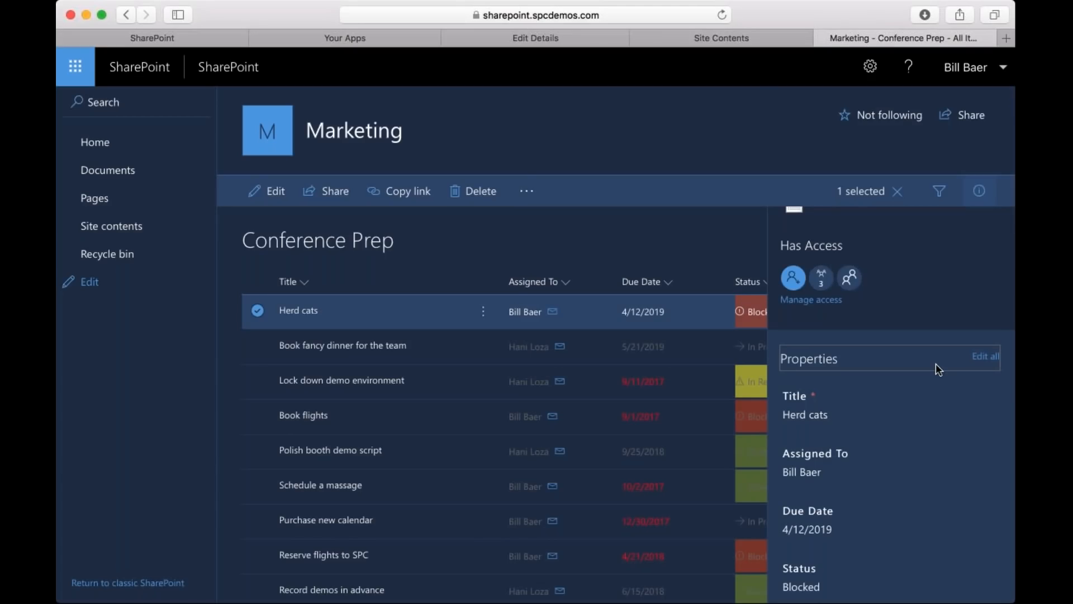
Review who can access the Herd cats item and its recent edit activity, and close the item details.
click(817, 300)
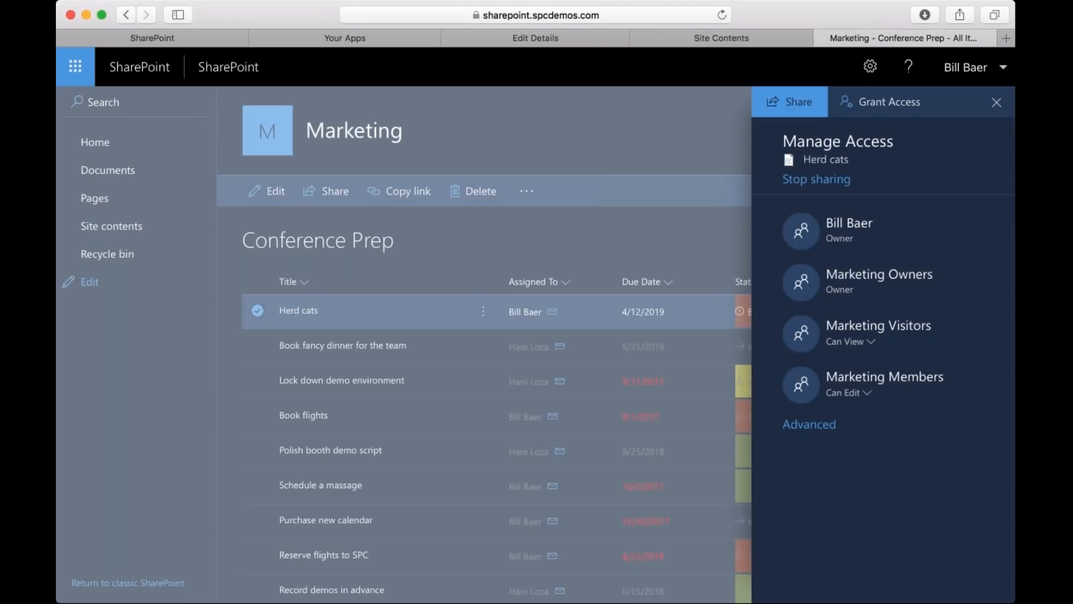
click(997, 102)
scroll(837, 346, down, 10)
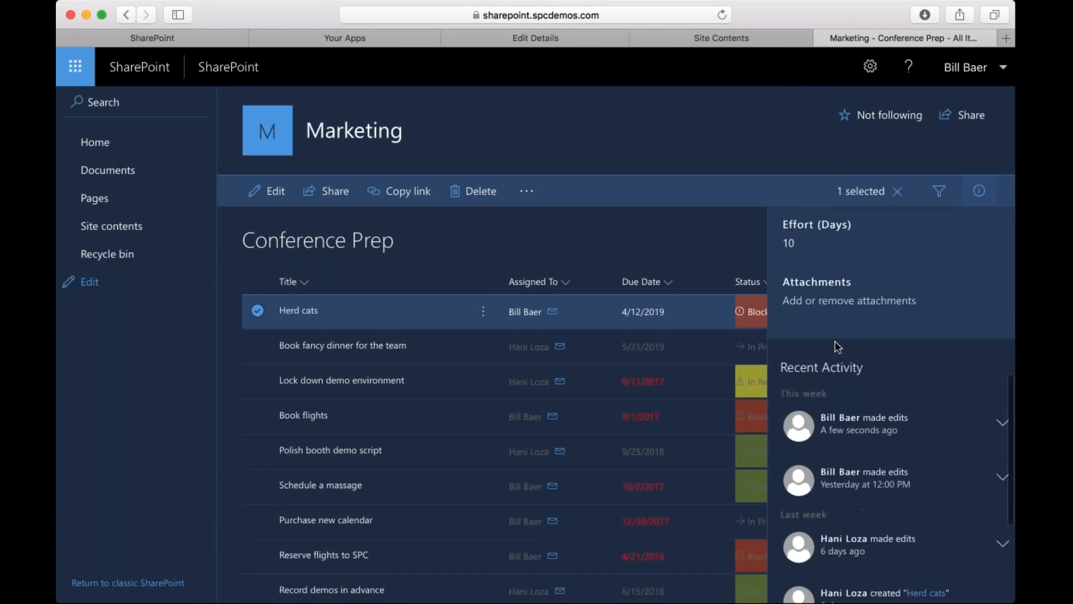
scroll(837, 345, down, 3)
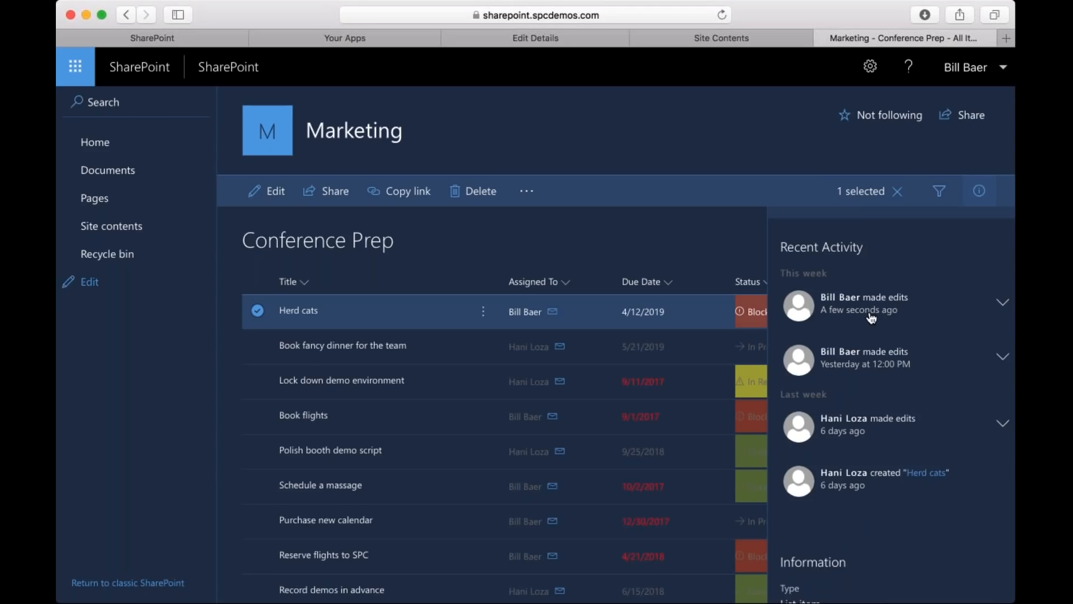
click(1001, 358)
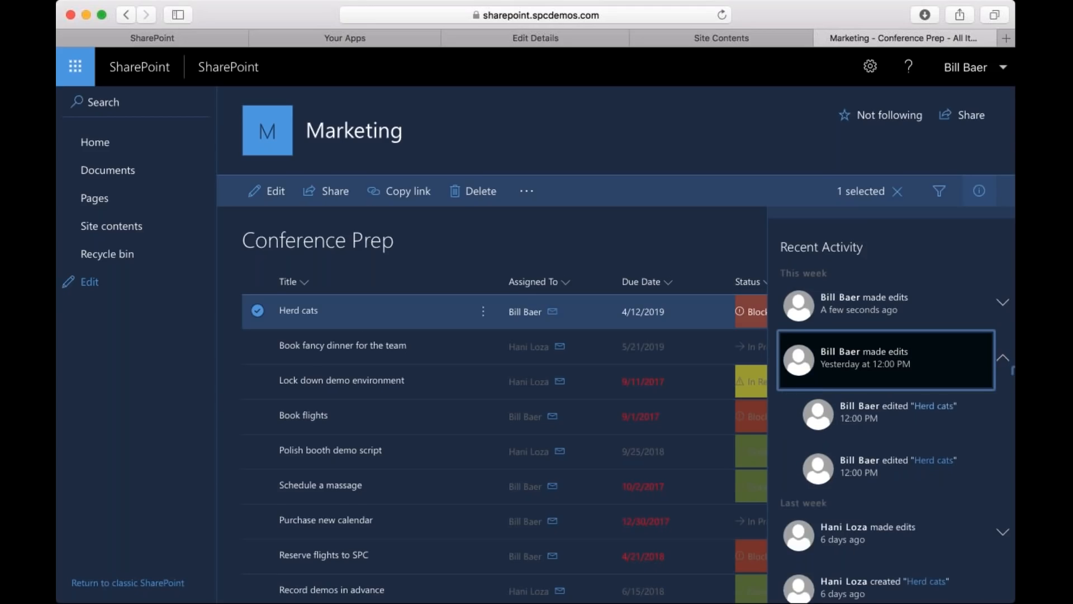
click(1003, 302)
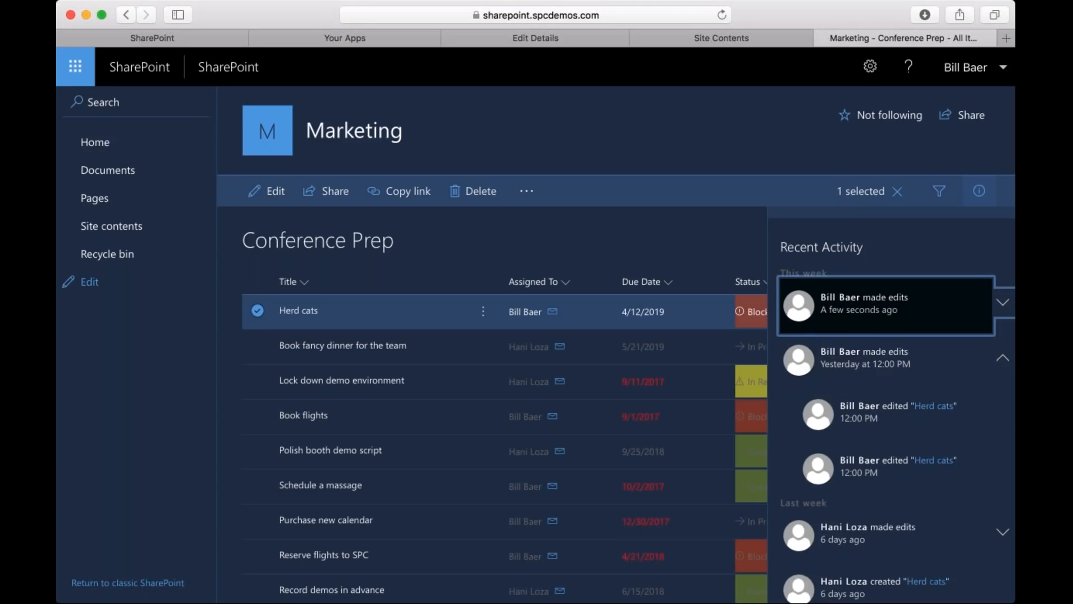
click(979, 191)
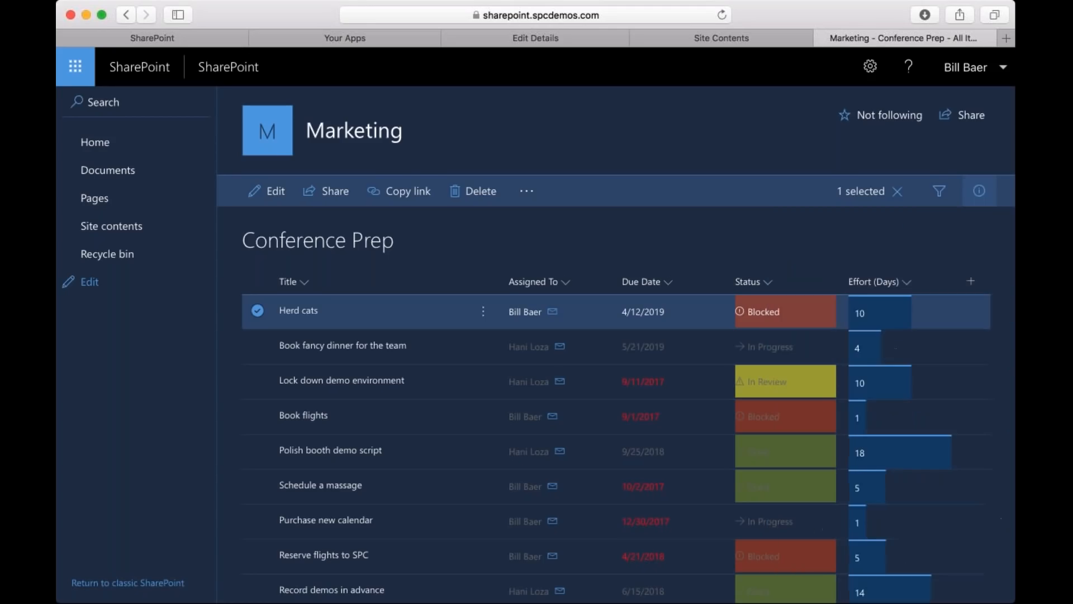
Filter the Conference Prep list by a single assignee with only one task, and clear that assignee filter again.
click(940, 190)
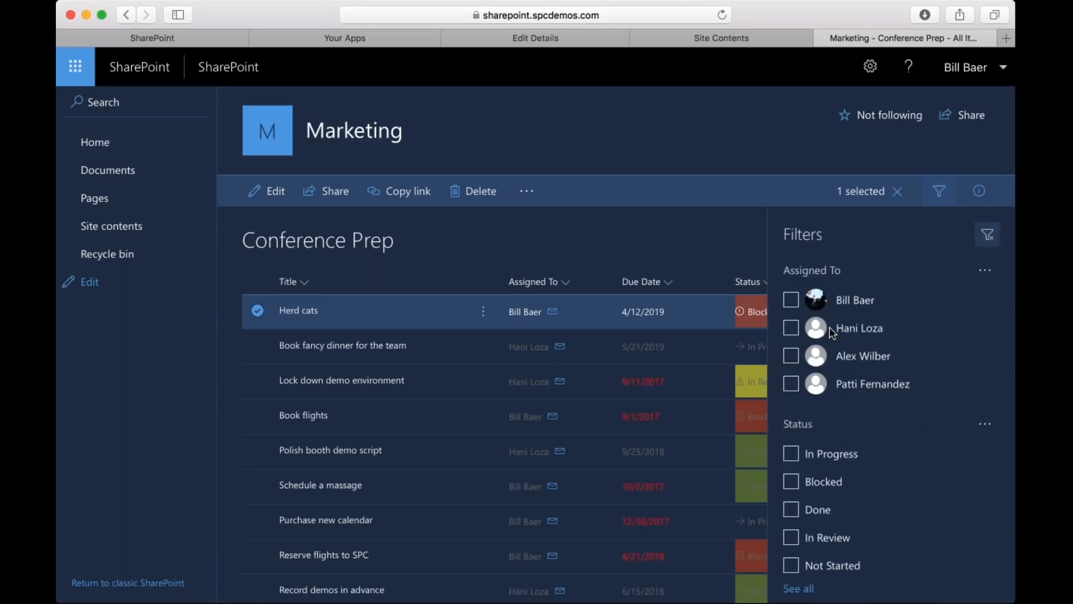
click(791, 356)
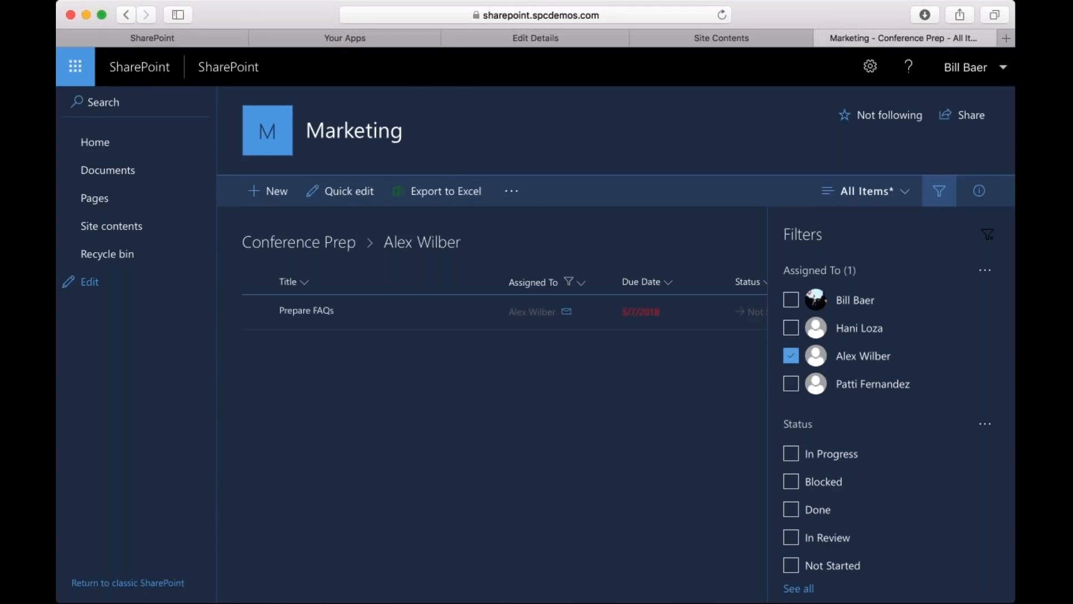
click(791, 355)
Filter the Conference Prep list by Blocked and In Progress one at a time, leaving only the In Review status filter applied.
click(794, 483)
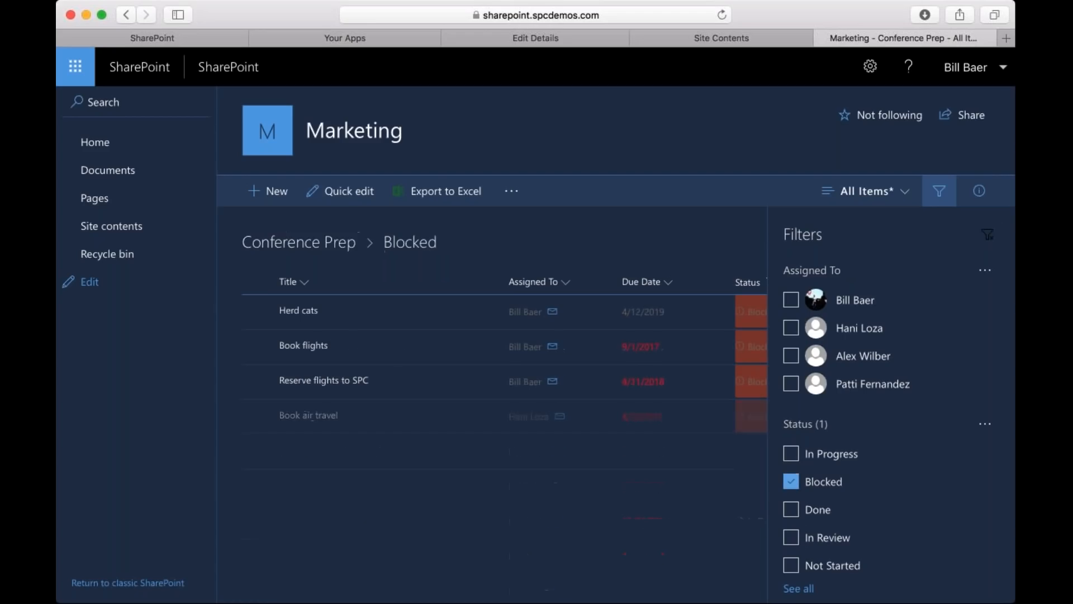
click(792, 483)
click(791, 454)
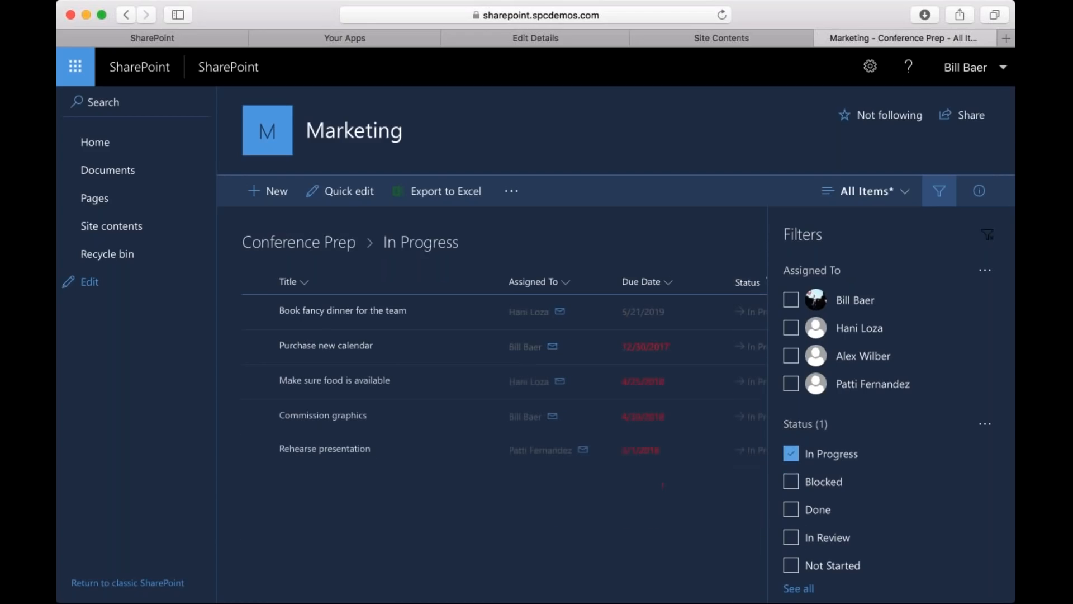
click(791, 454)
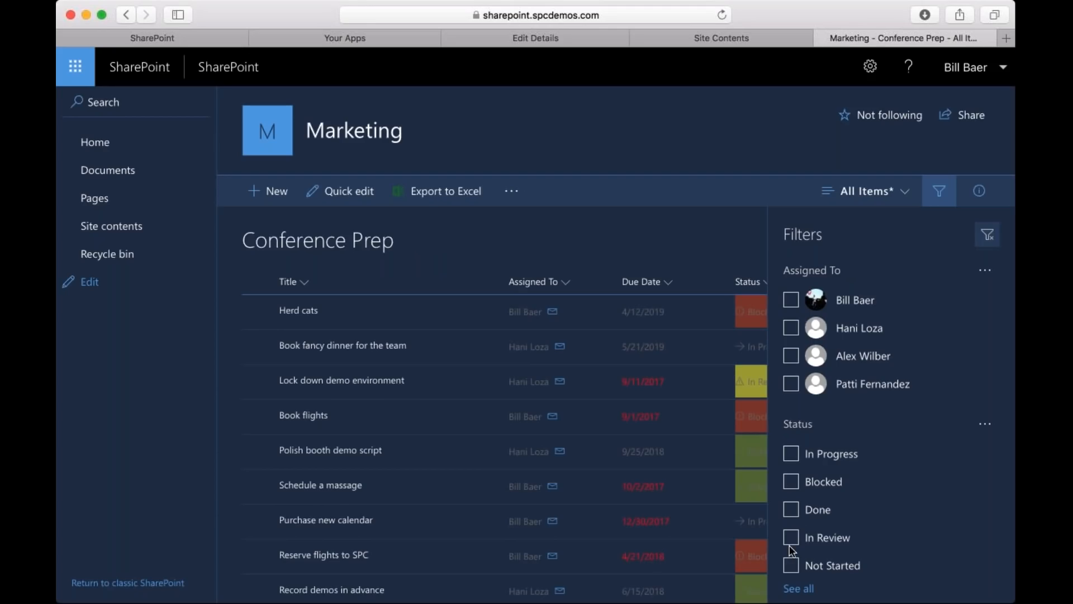
click(791, 539)
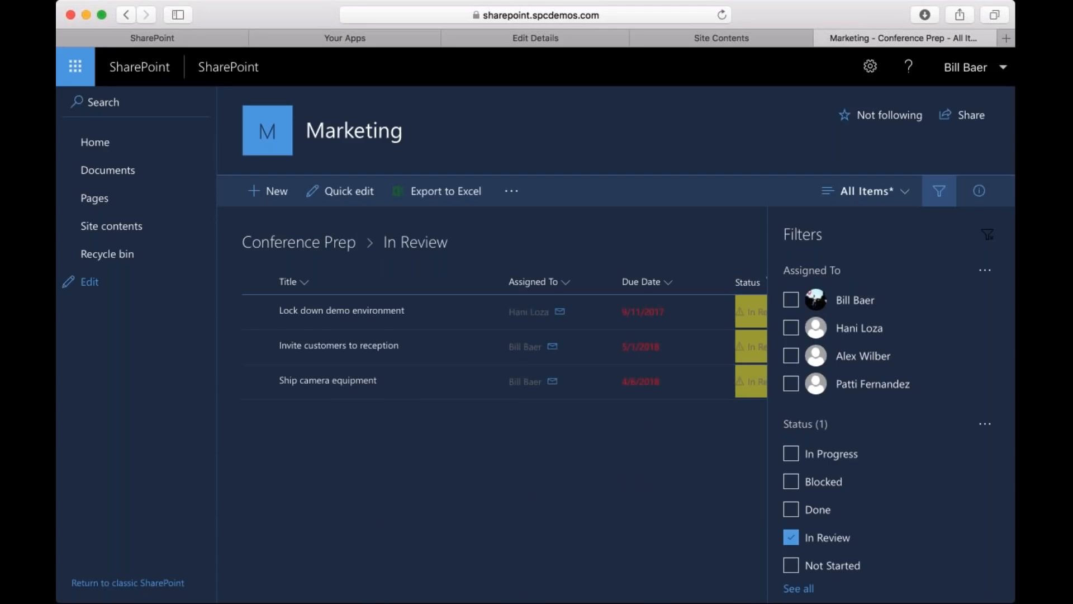
Check the Conference Prep list's recent activity and its available view options, and close both without changes.
click(981, 196)
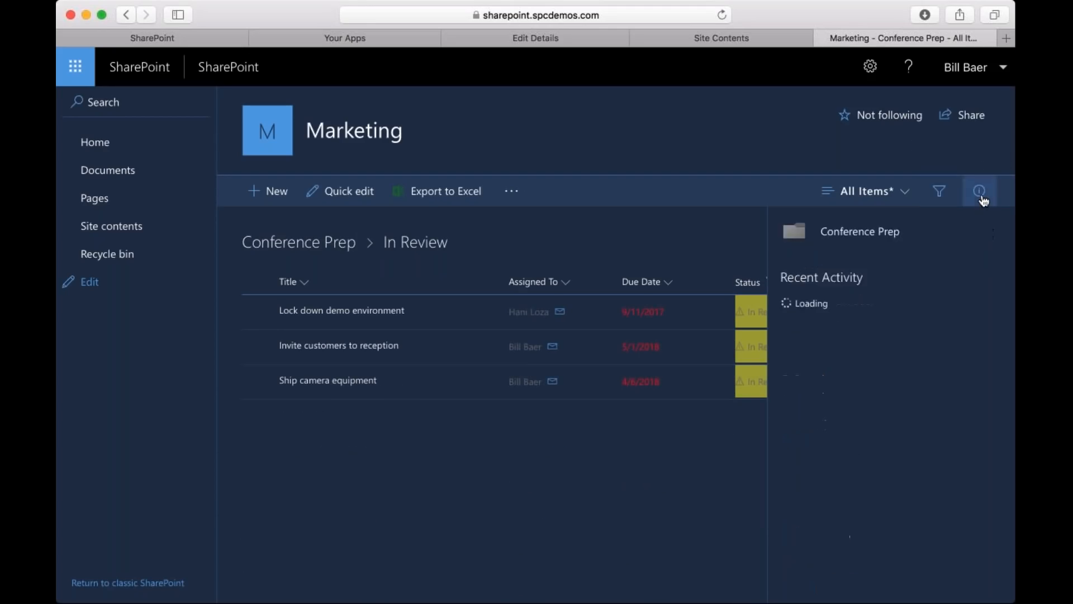
click(981, 196)
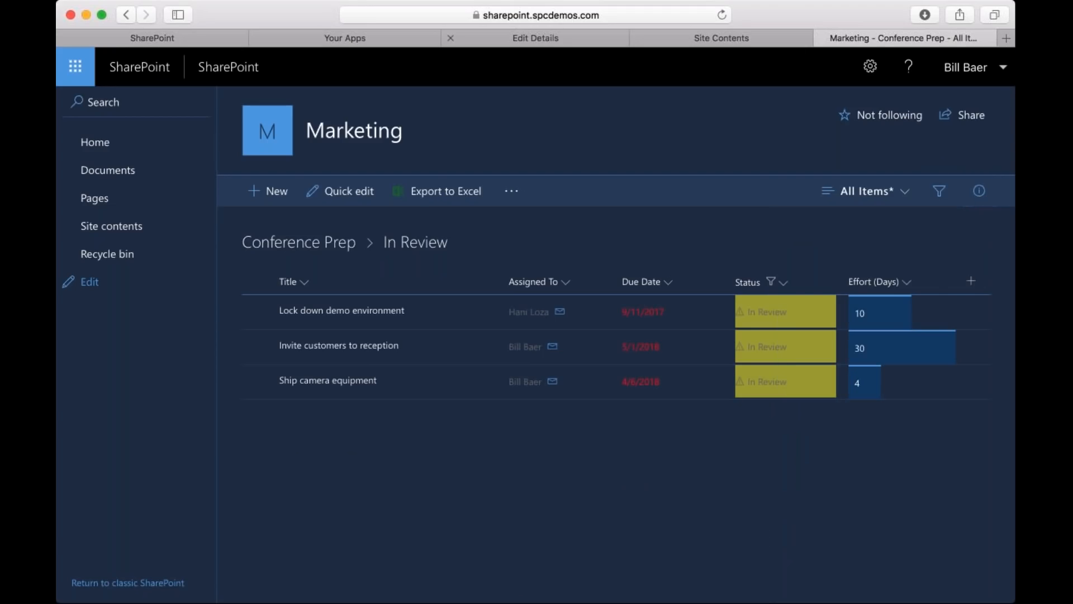
click(899, 192)
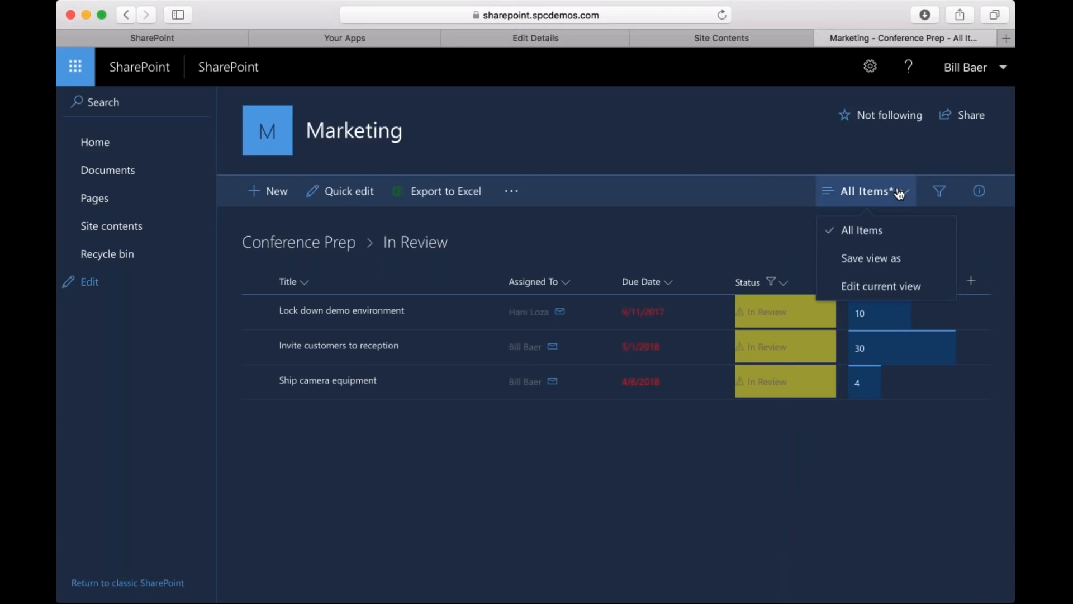
click(892, 193)
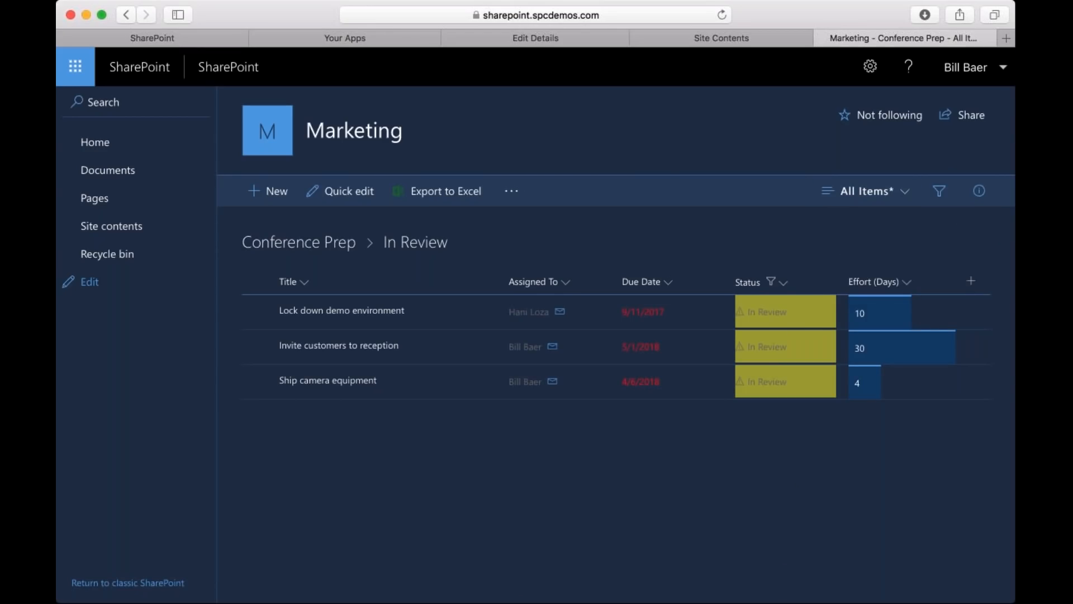
Open the Marketing site's Documents library and show it as Tiles and as a Compact list before returning to the List layout.
click(95, 171)
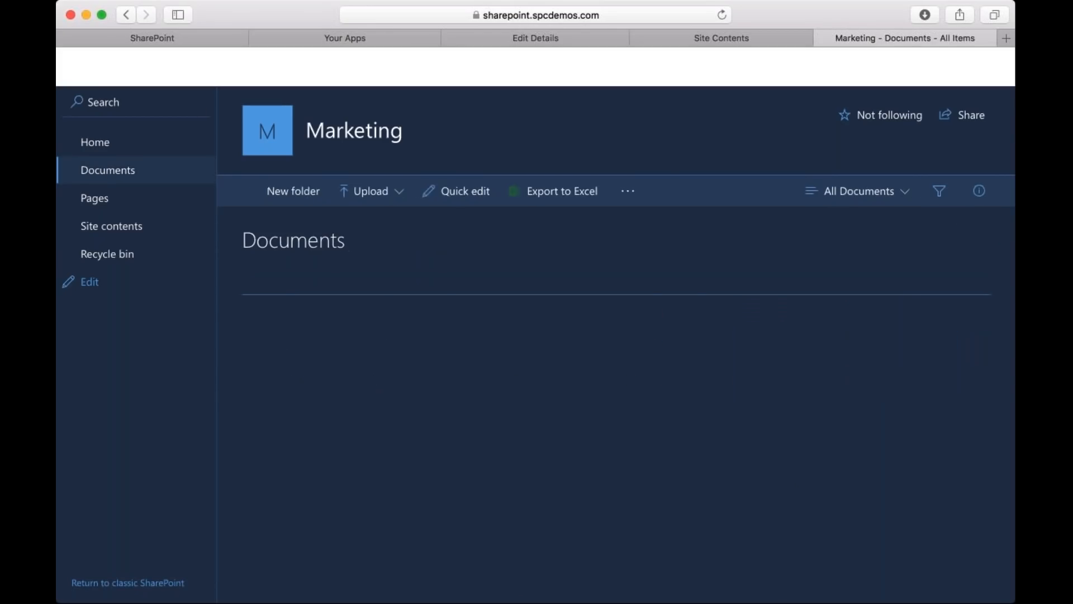
click(866, 191)
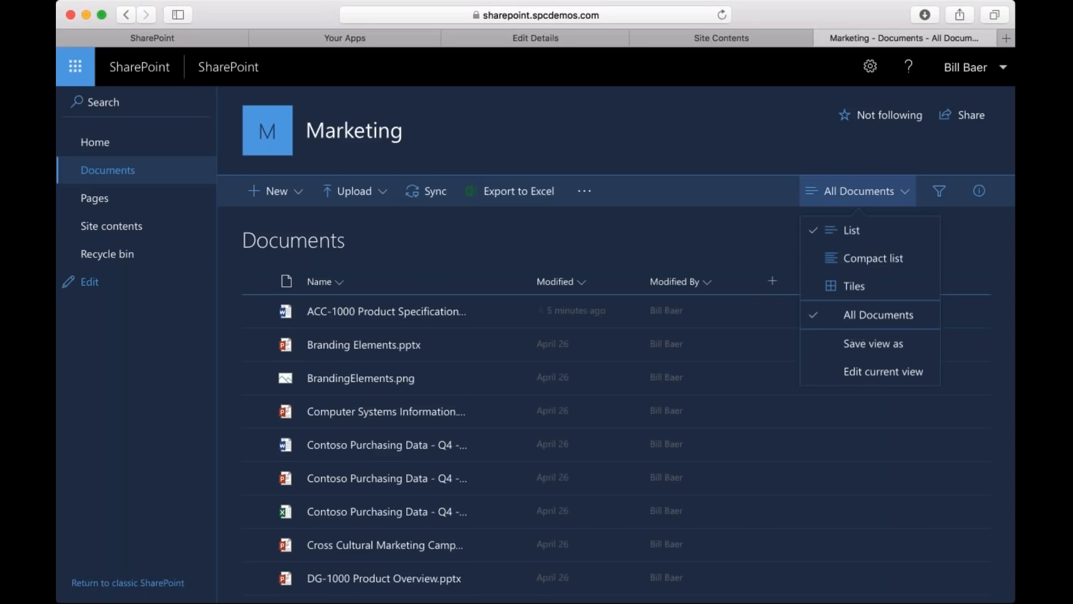
click(858, 288)
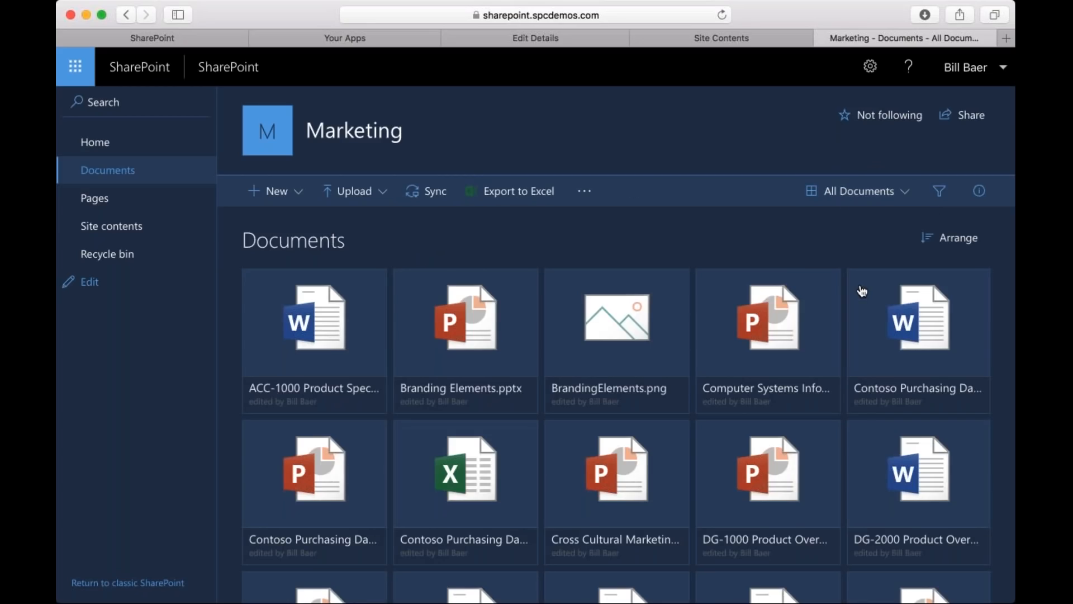
click(860, 191)
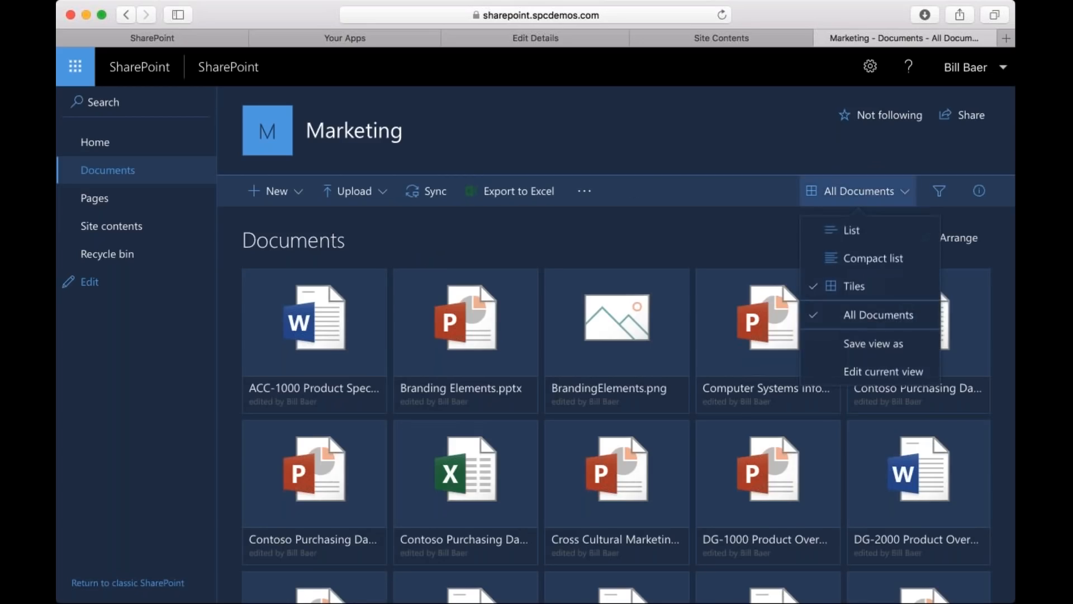
click(861, 250)
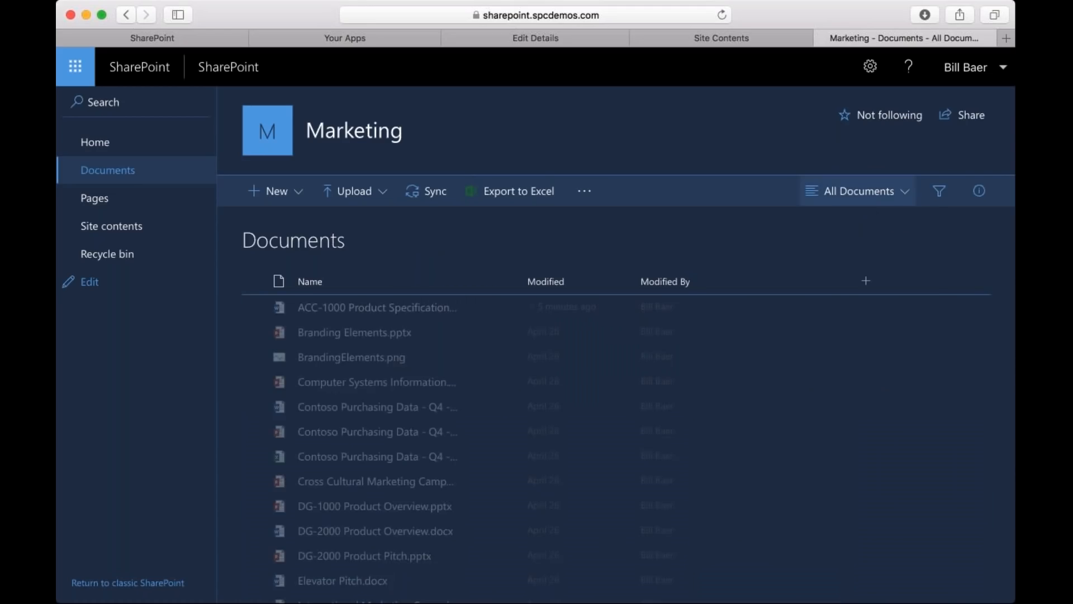
click(859, 191)
click(855, 234)
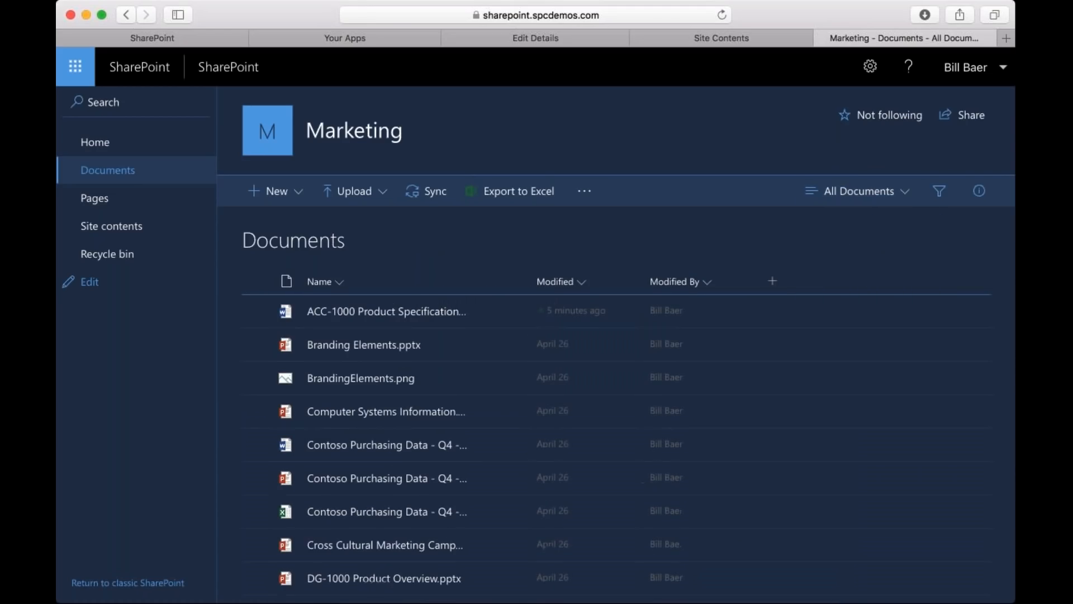
Select the ACC-1000 Product Specification document in the library and start copying it to another location.
key(super+Tab)
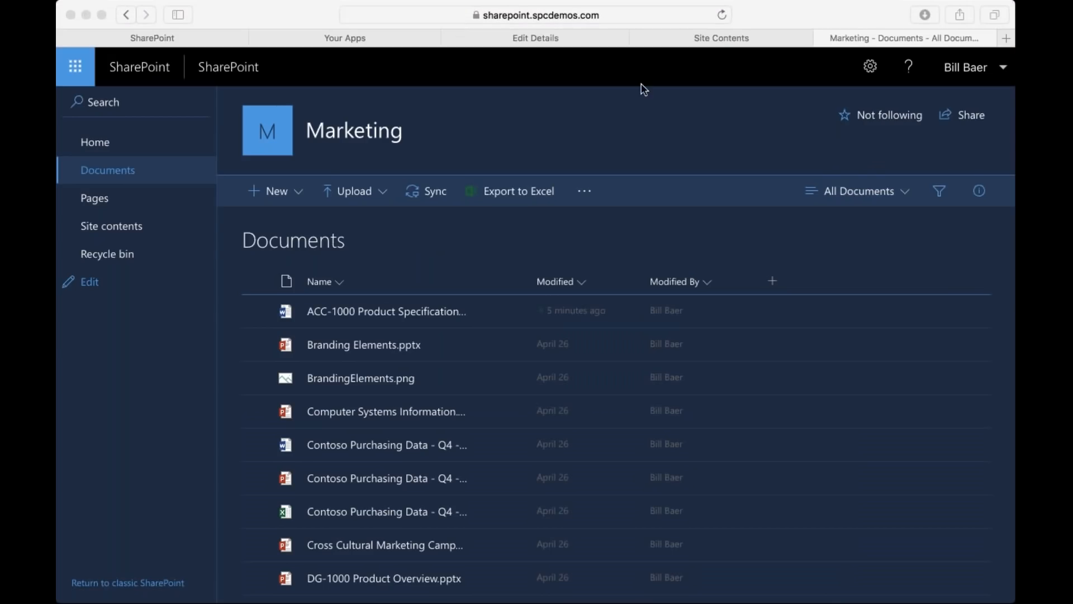
click(267, 315)
click(255, 313)
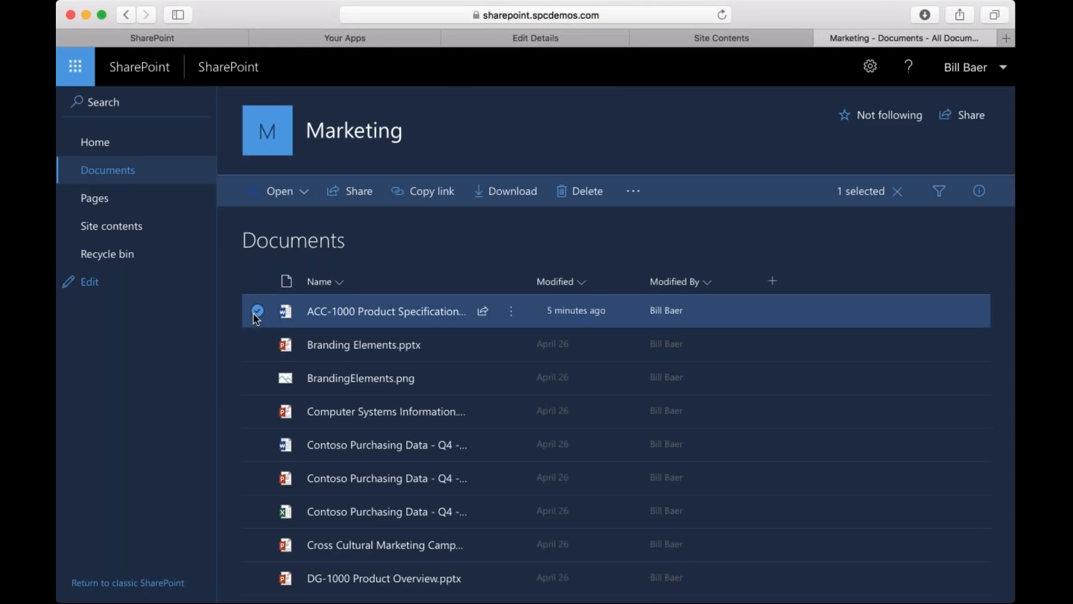
key(super+Tab)
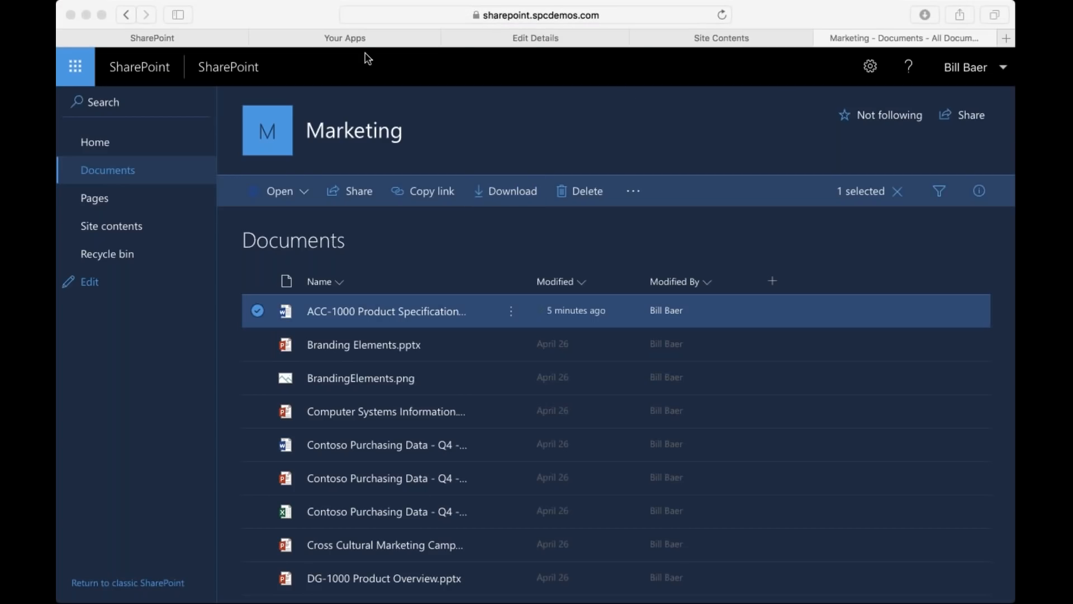
click(634, 191)
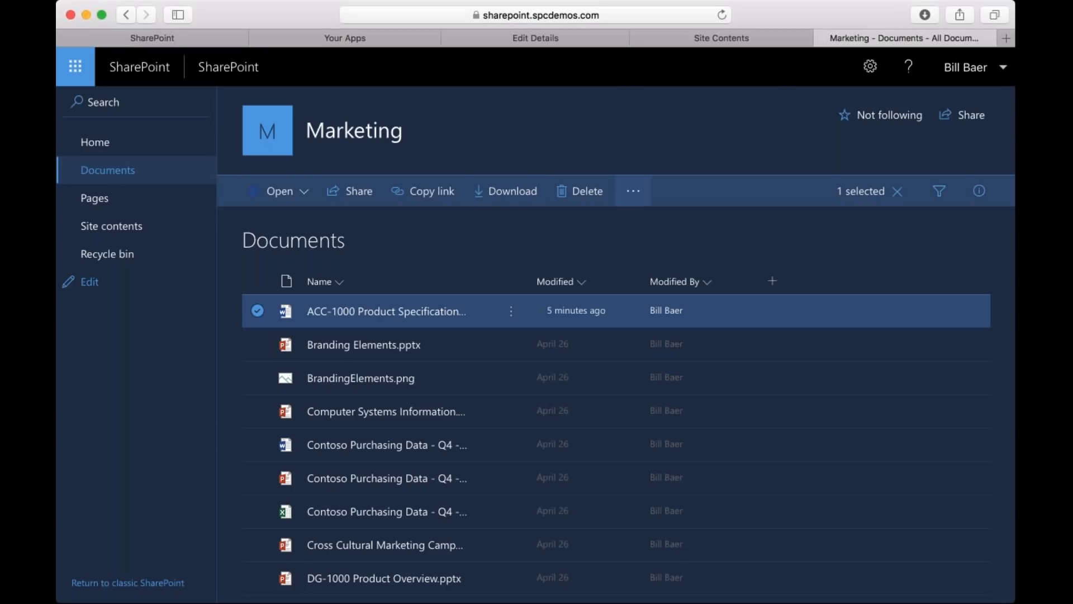
click(632, 196)
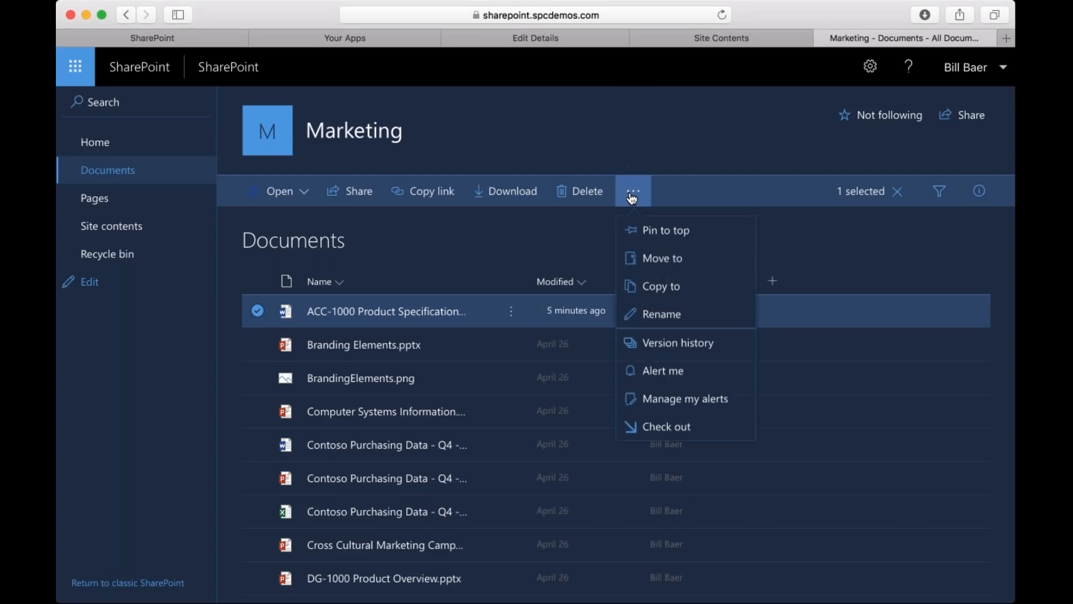
click(656, 288)
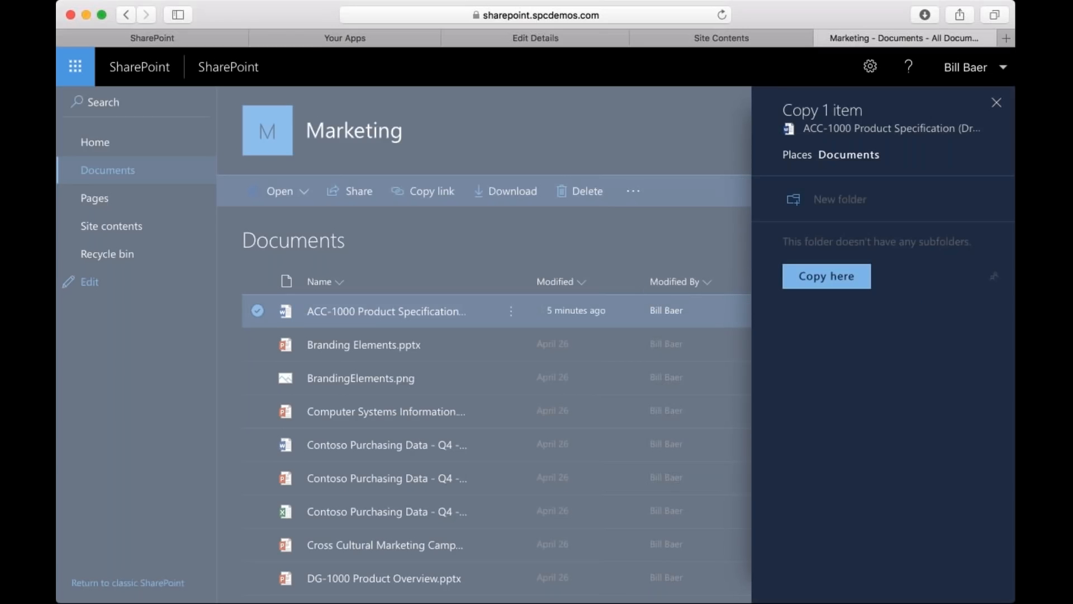
Enter Demo as a new folder name in the copy destination and copy the document into the Documents library.
click(849, 203)
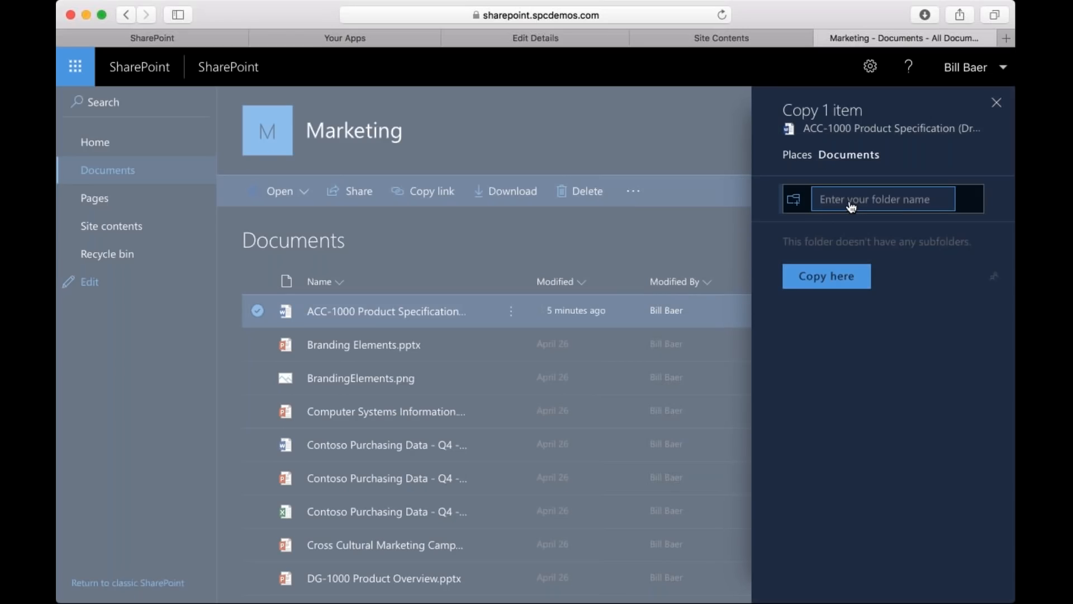
text(Demo)
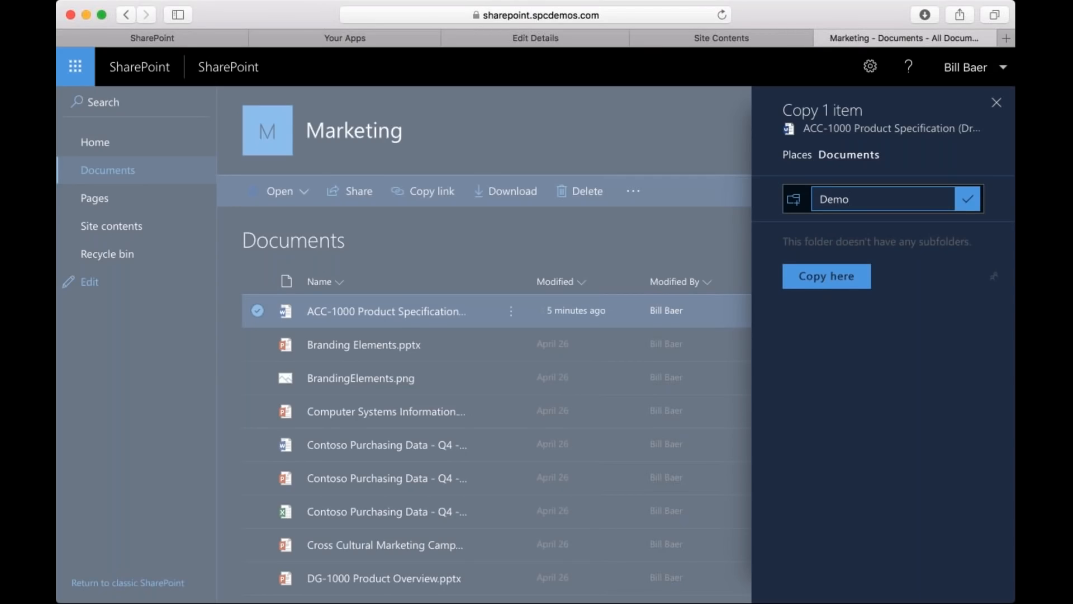
click(823, 287)
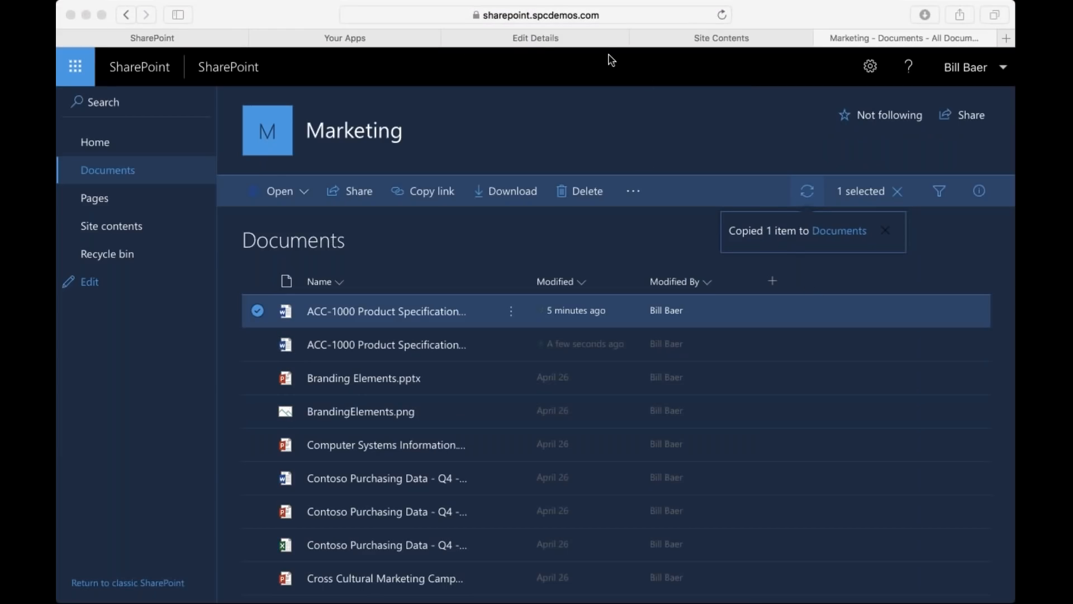
Clear the document selection and reload the Documents library to review its contents and view options.
click(316, 241)
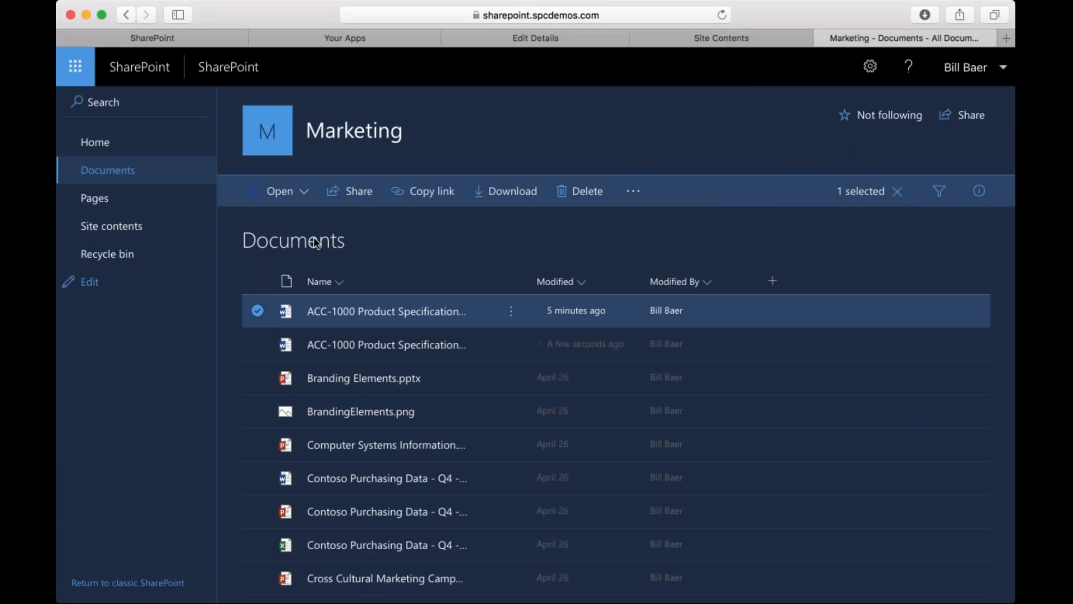
click(292, 247)
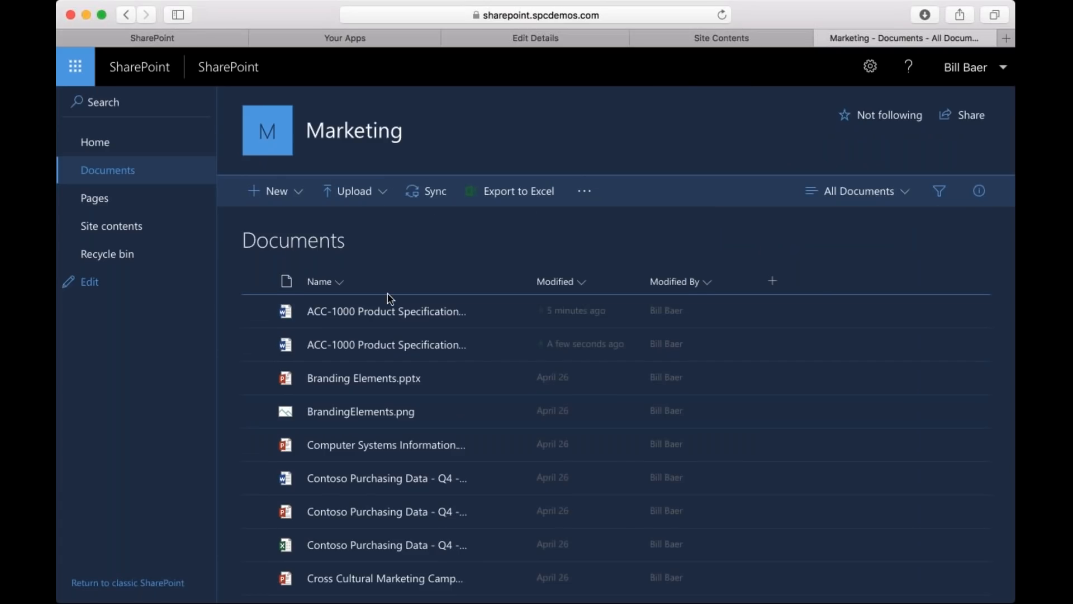
scroll(389, 297, down, 10)
scroll(388, 295, up, 10)
click(719, 16)
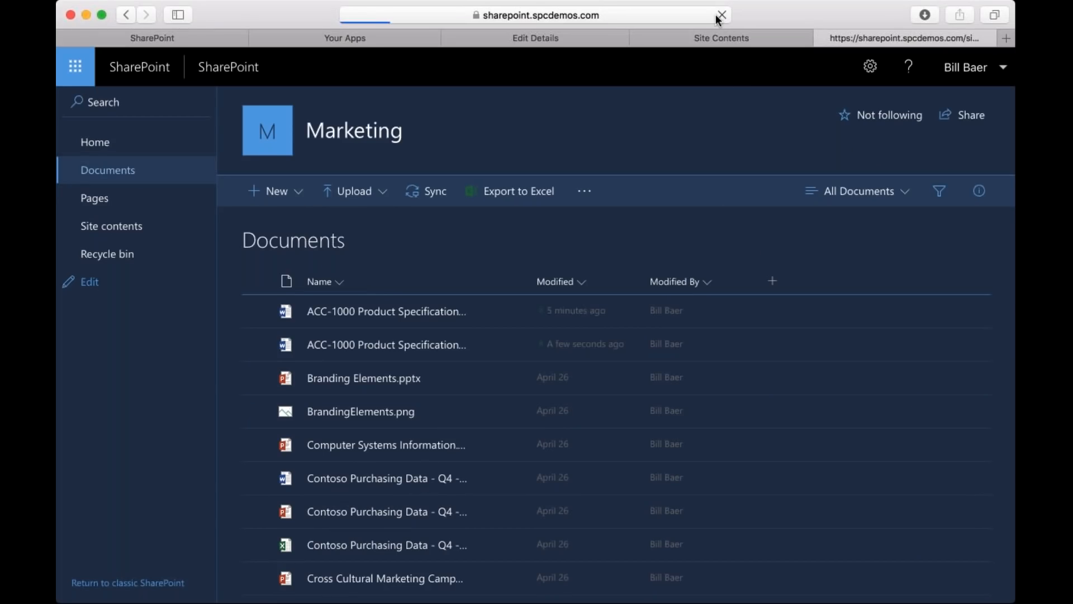
scroll(453, 220, down, 3)
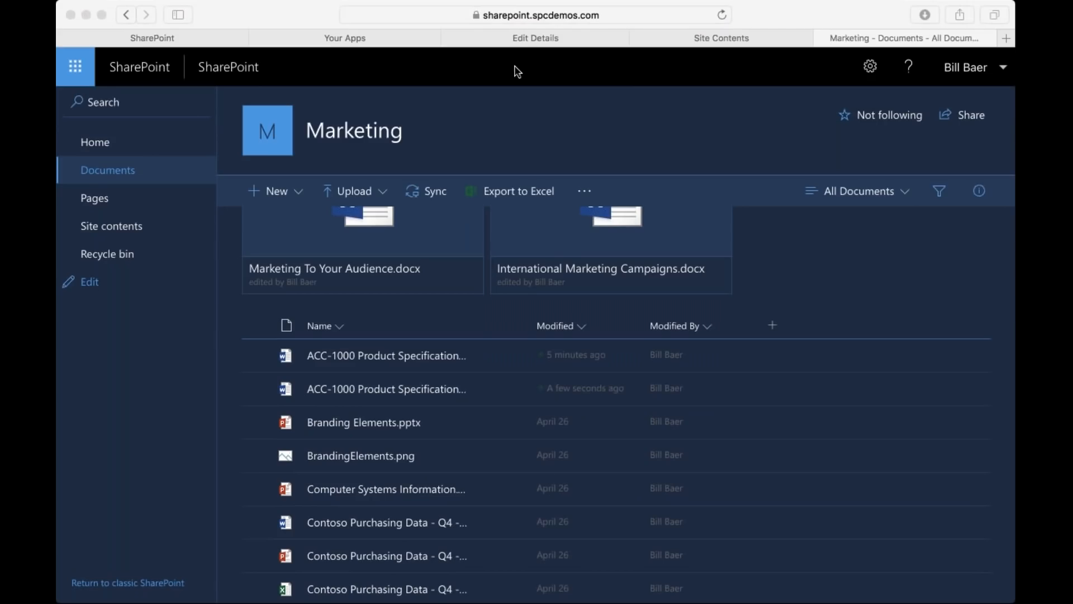
click(898, 199)
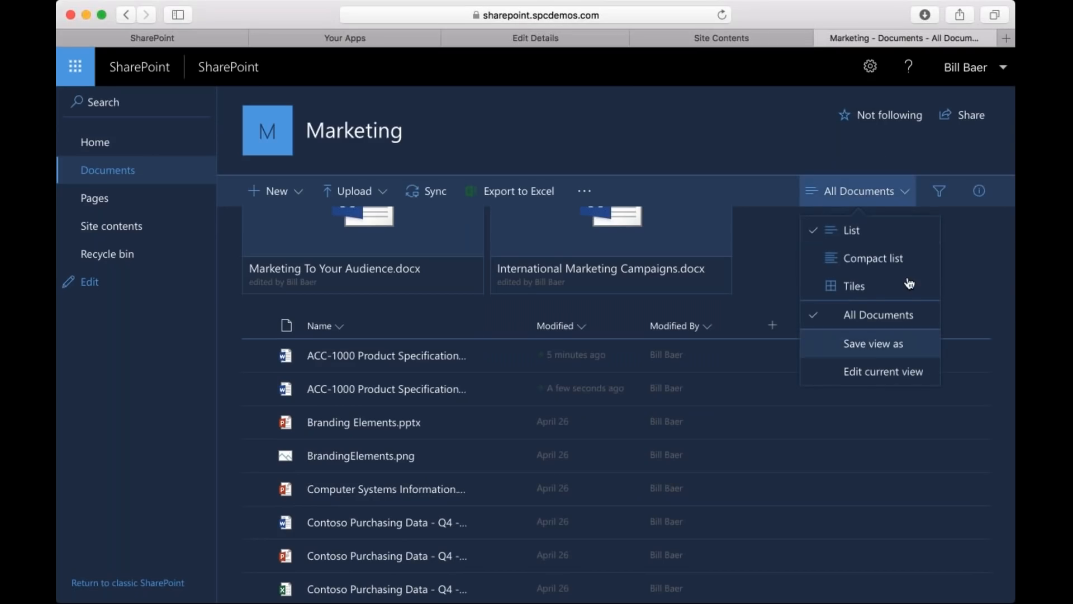
click(768, 299)
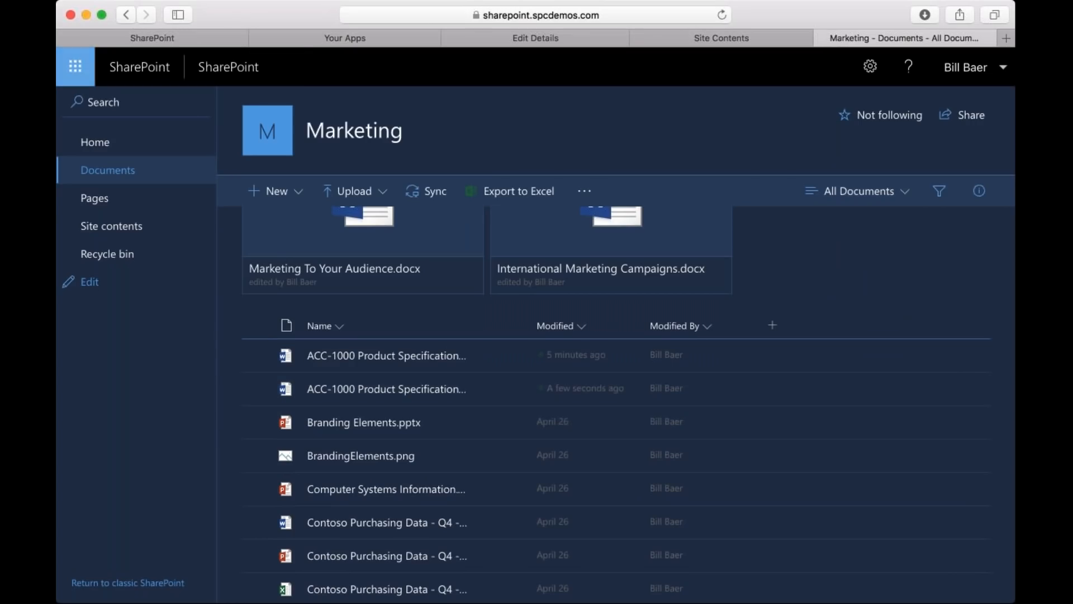
Switch to OneDrive and look through its Files, Shared with me, Recycle bin and Recent pages.
click(75, 66)
click(231, 168)
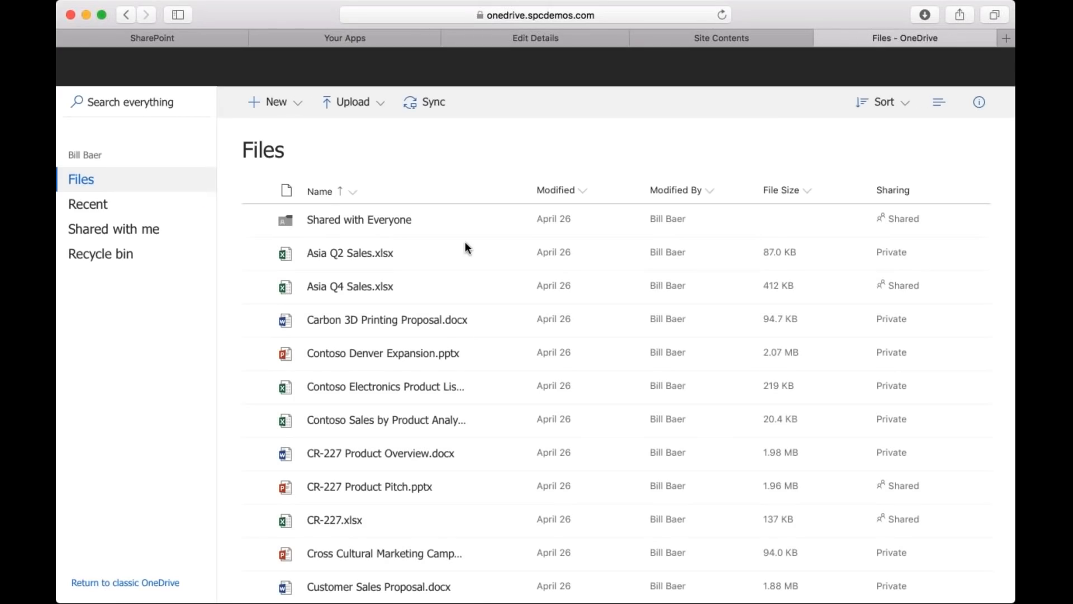
click(126, 244)
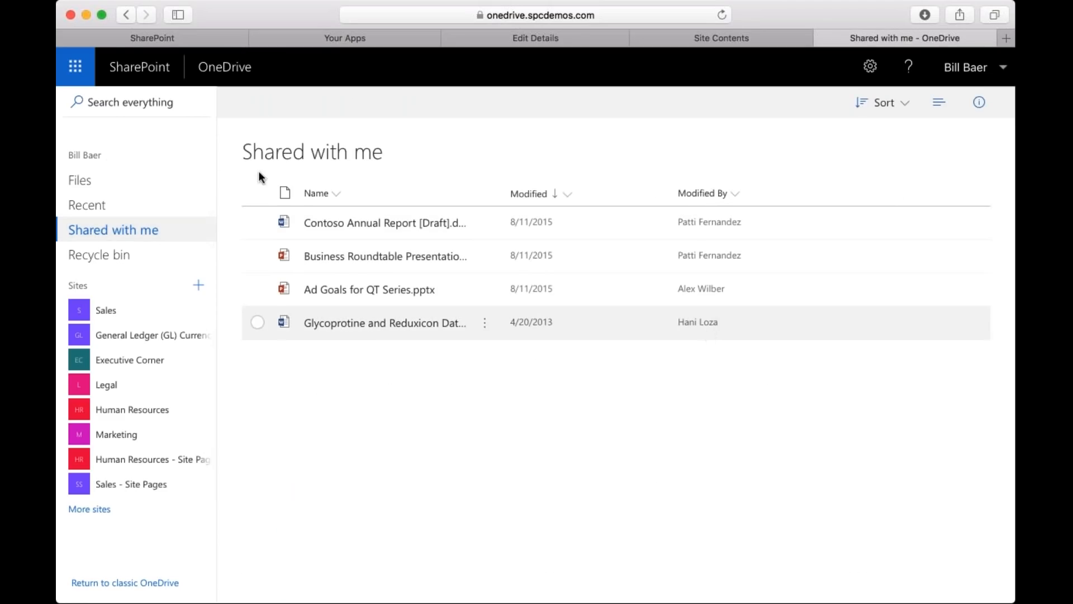
click(100, 267)
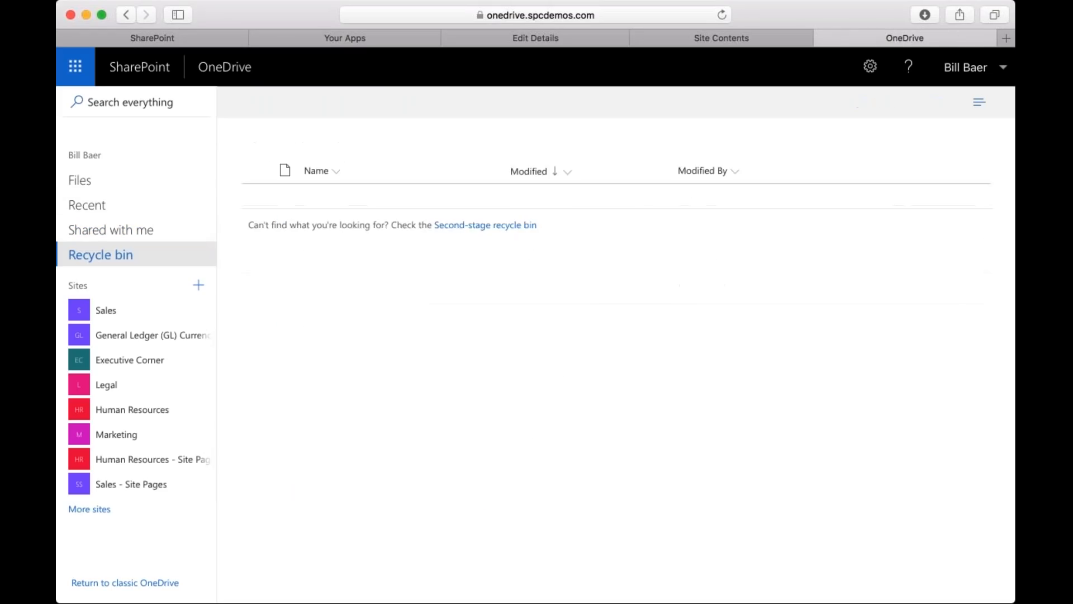
click(81, 205)
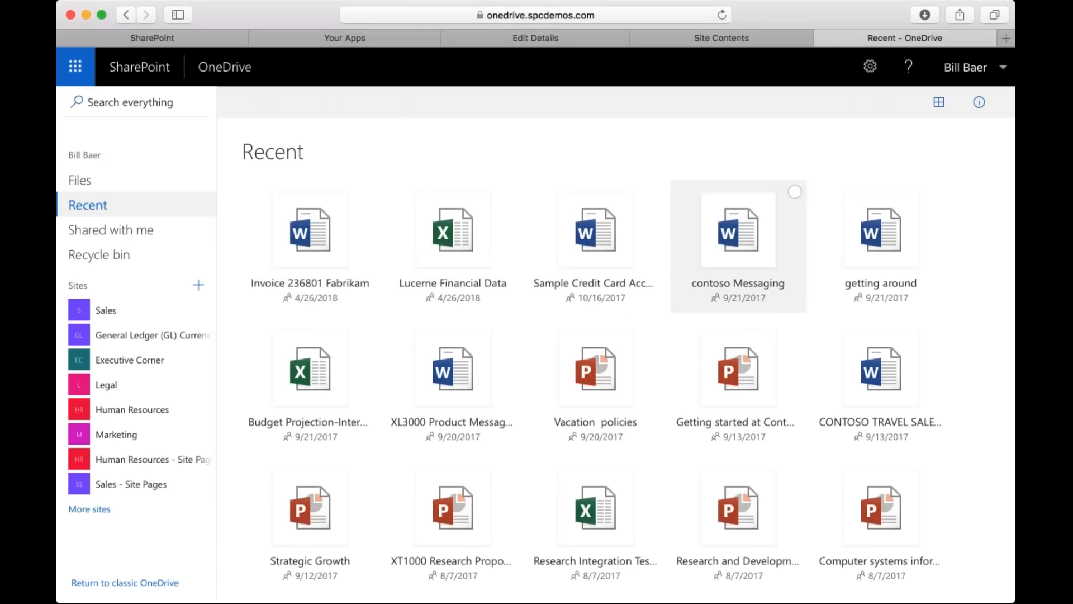
Switch the Recent page to the compact list layout and show the open options for Invoice 236801 Fabrikam.docx.
click(939, 102)
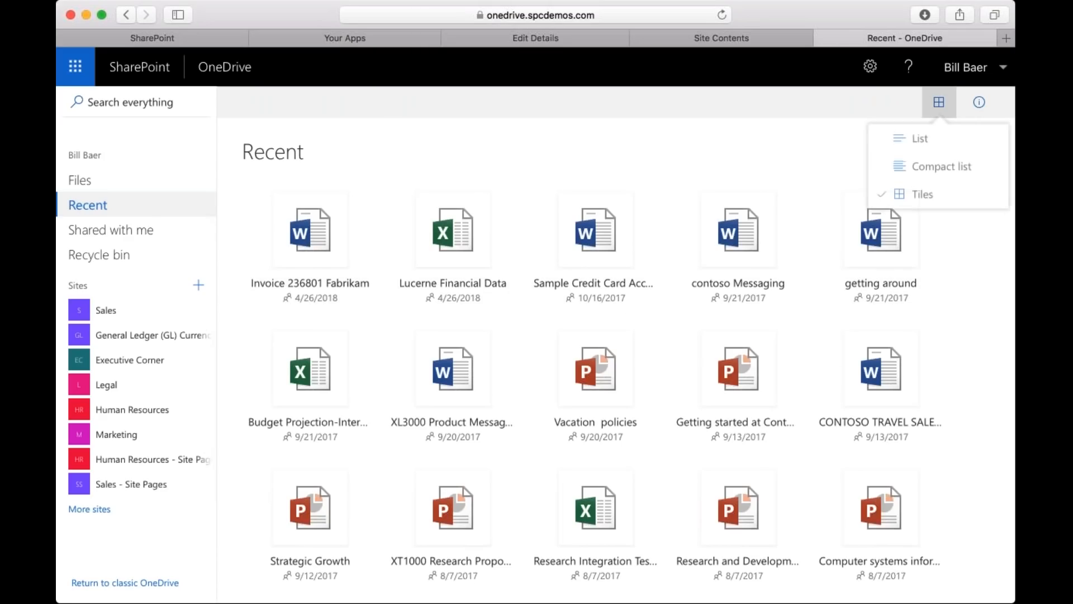
click(949, 183)
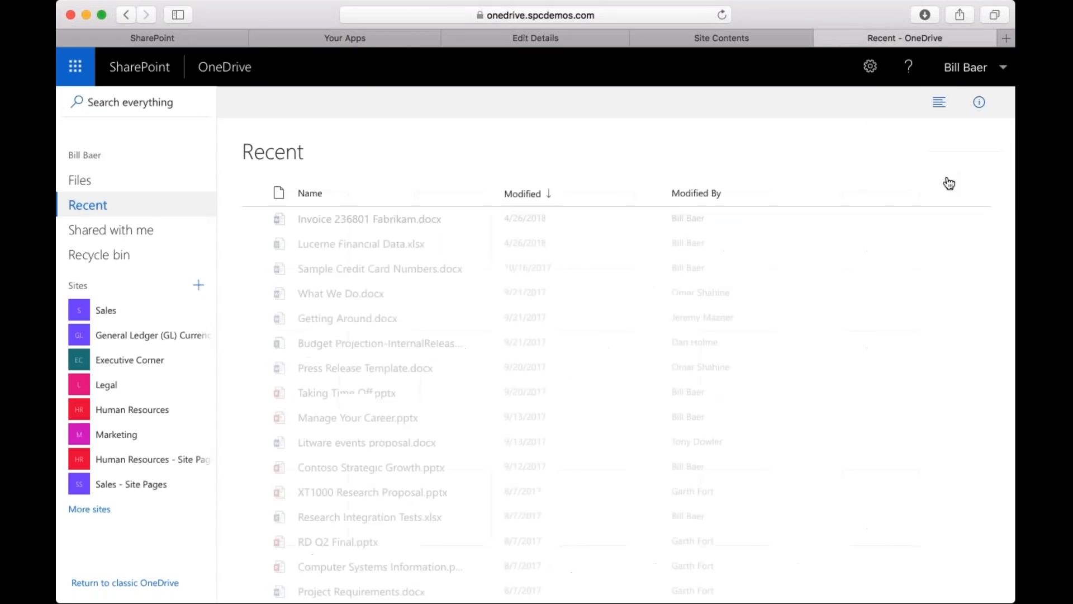
click(255, 219)
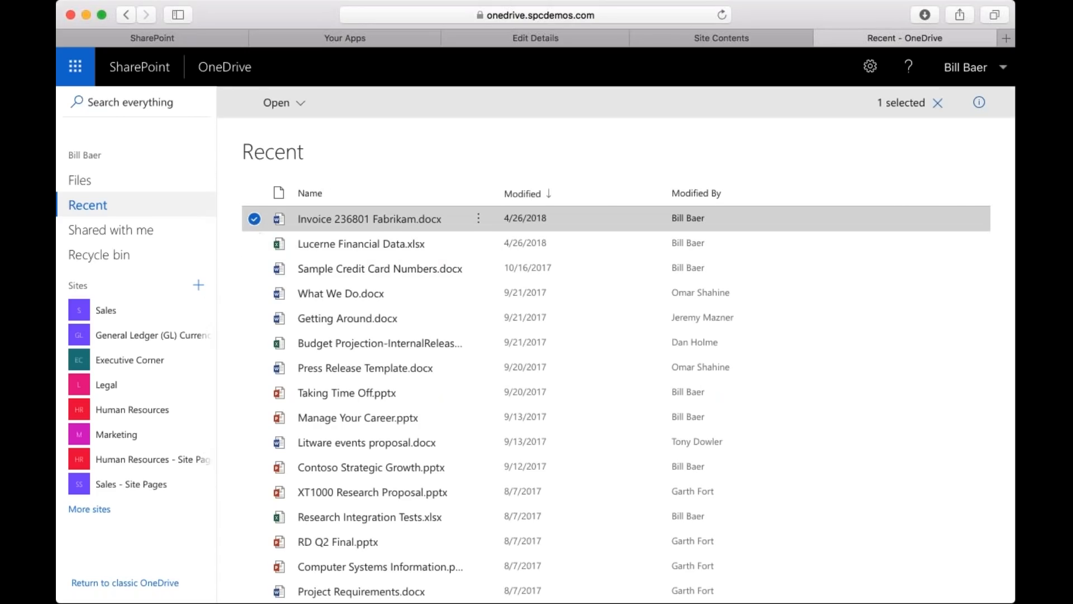
click(278, 102)
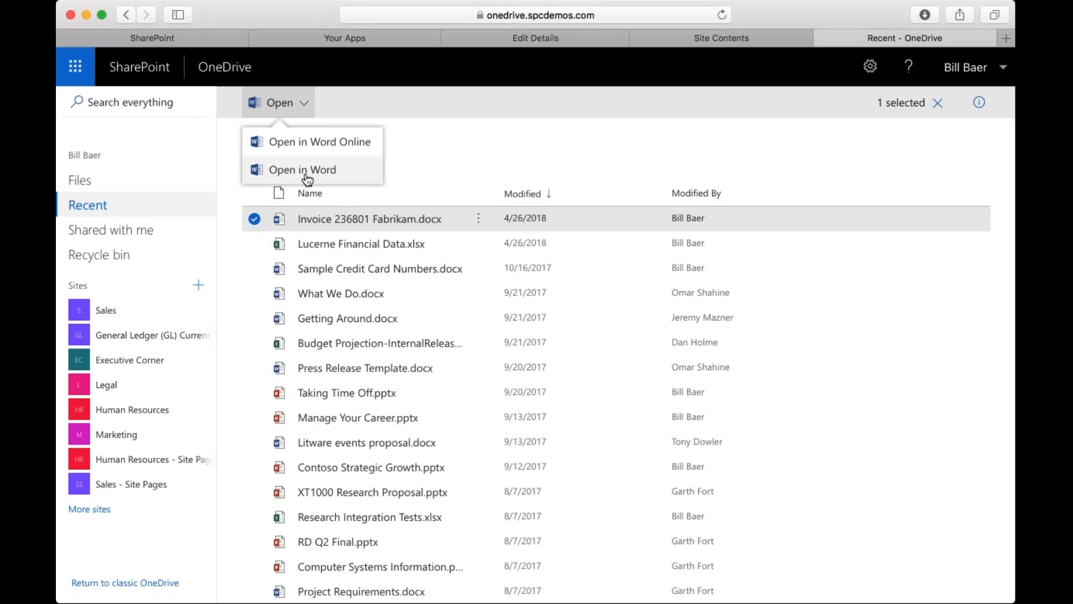
Return to the OneDrive Files page, open the Marketing site and look over its home page.
click(83, 180)
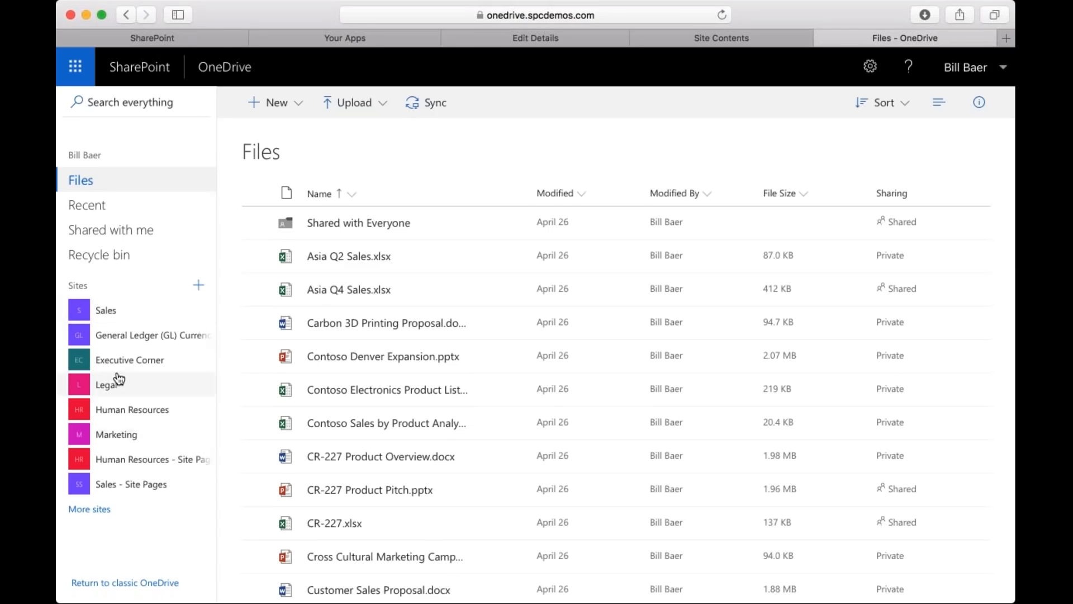
click(137, 436)
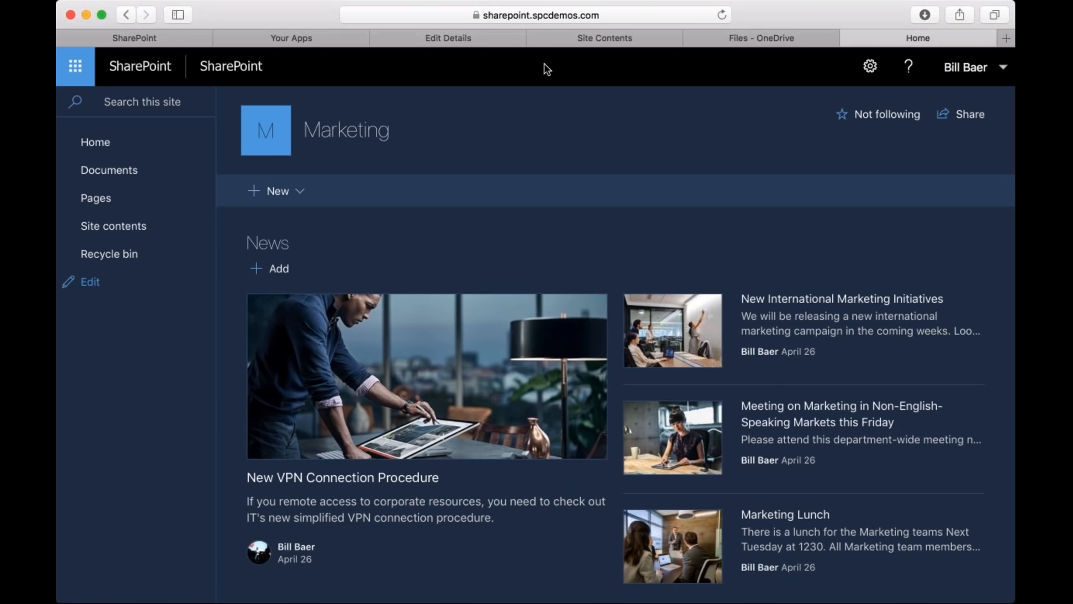
key(super+Tab)
click(836, 311)
scroll(836, 311, down, 5)
scroll(837, 310, up, 5)
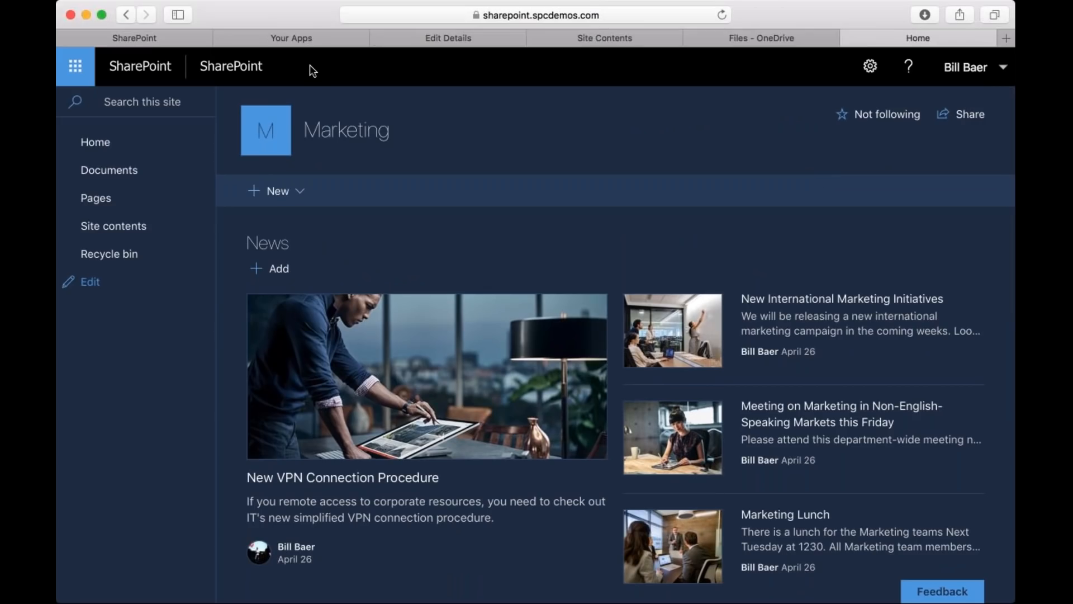
Go to the SharePoint home page and start creating a new communication site.
key(super+Tab)
click(211, 72)
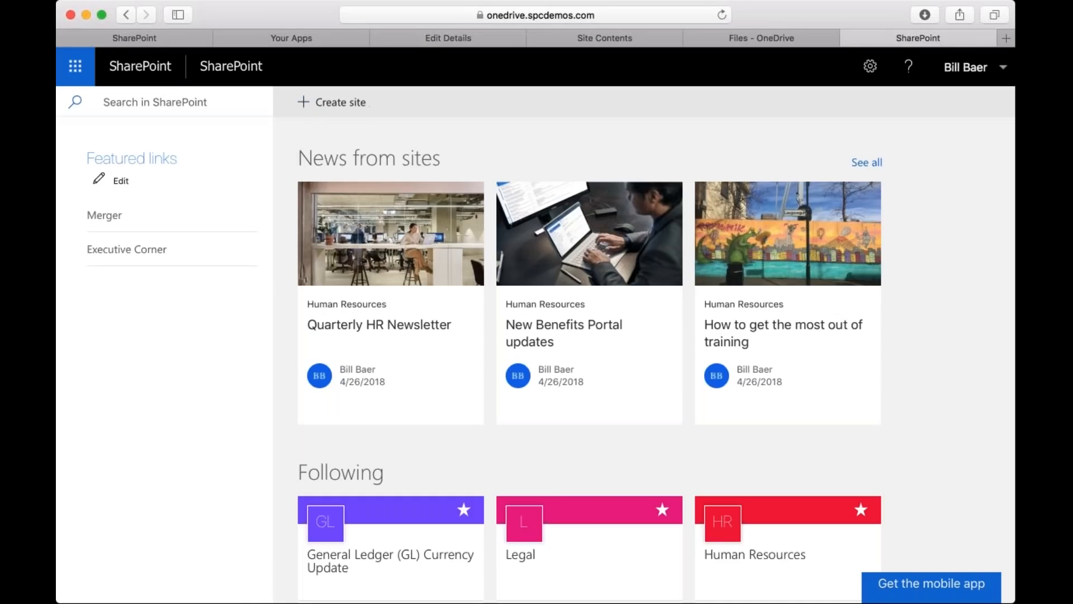
click(354, 103)
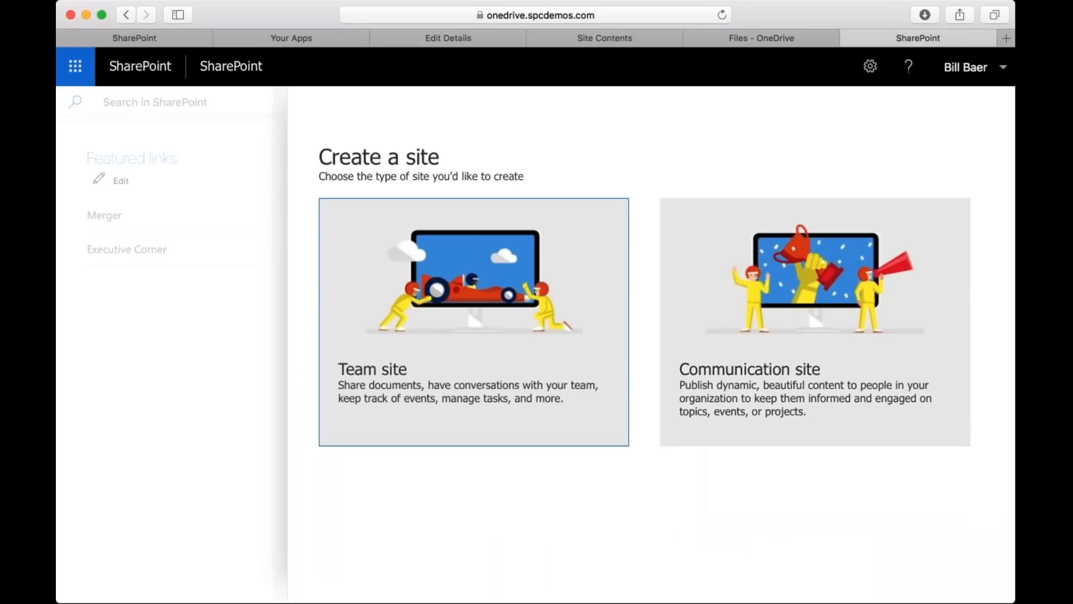
click(693, 202)
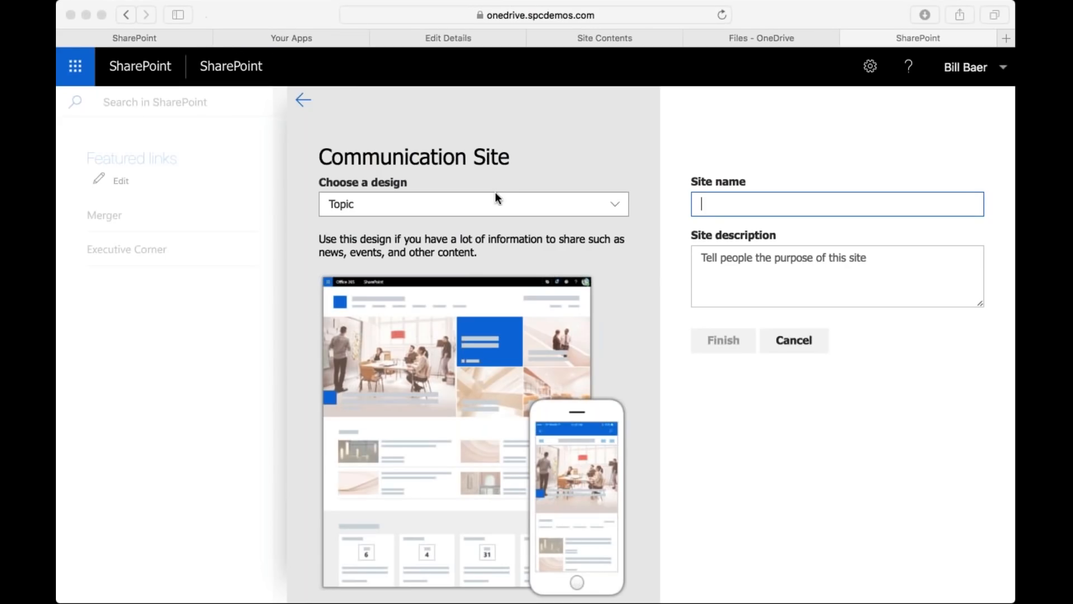
Preview the Showcase, Topic and Blank designs for the communication site.
click(472, 206)
click(471, 206)
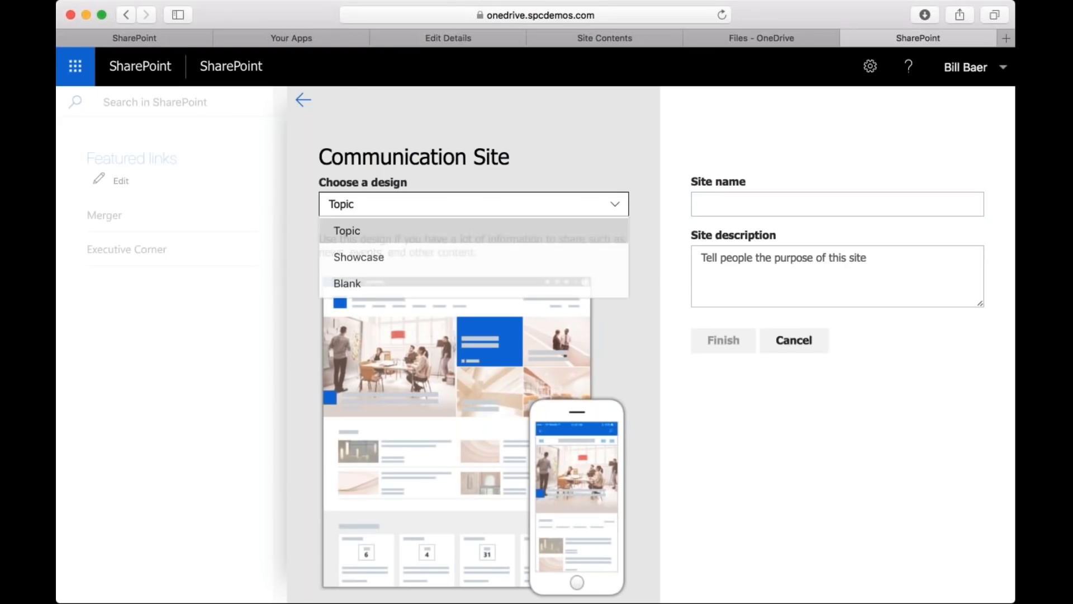
click(448, 266)
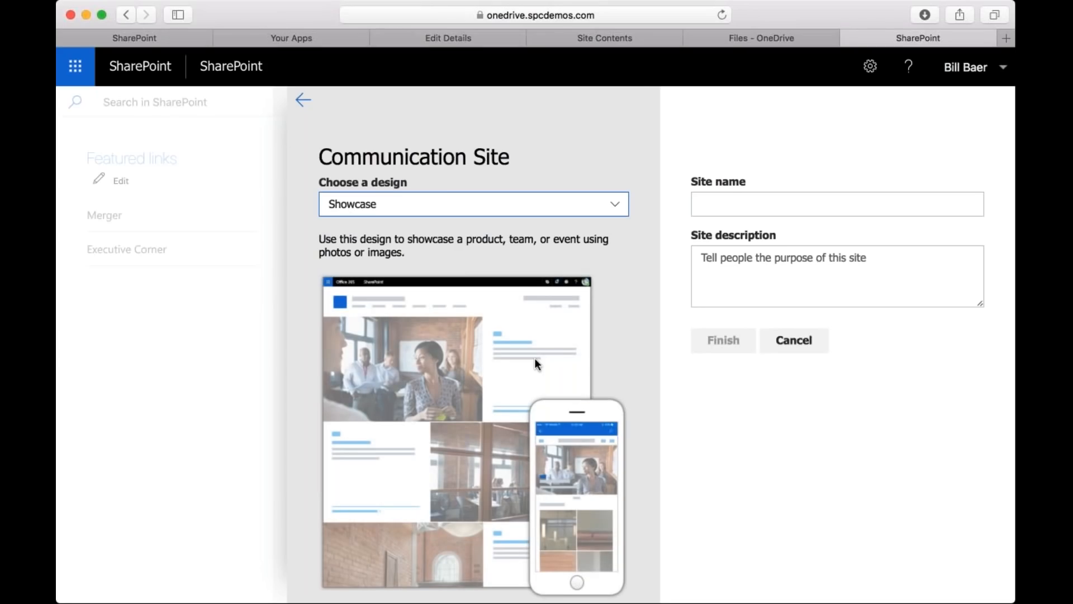
click(522, 204)
click(439, 241)
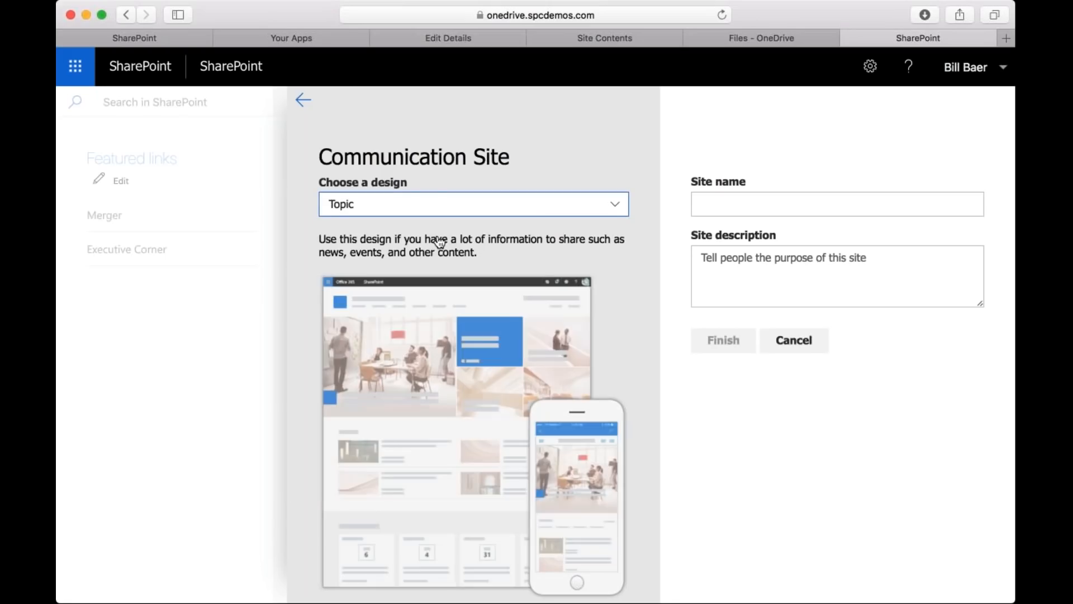
click(455, 206)
click(438, 288)
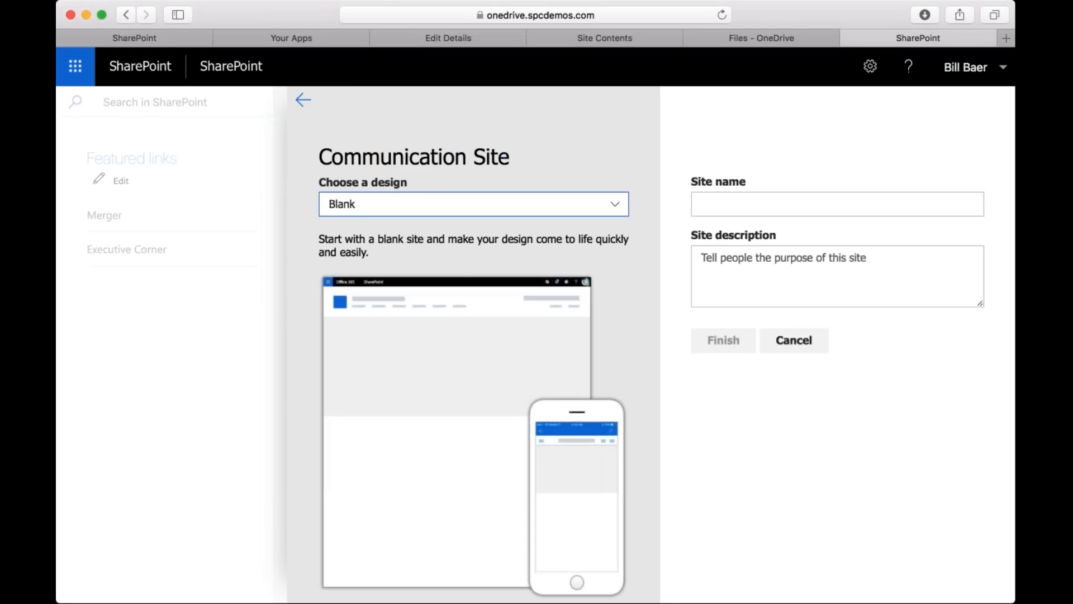
Choose the Showcase design and name the communication site Tailspin Travel.
click(464, 205)
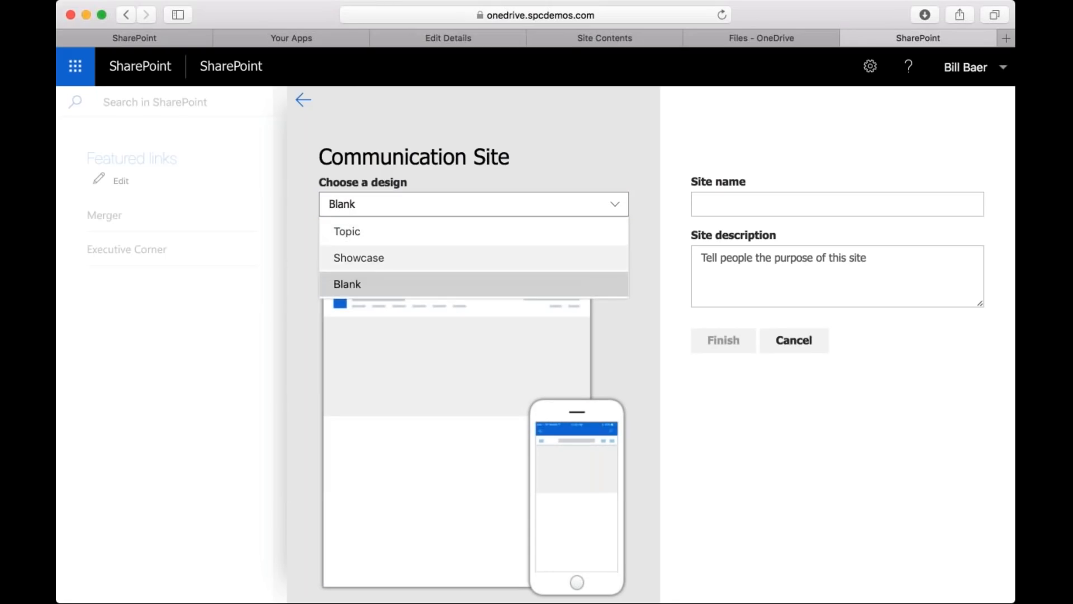
click(456, 264)
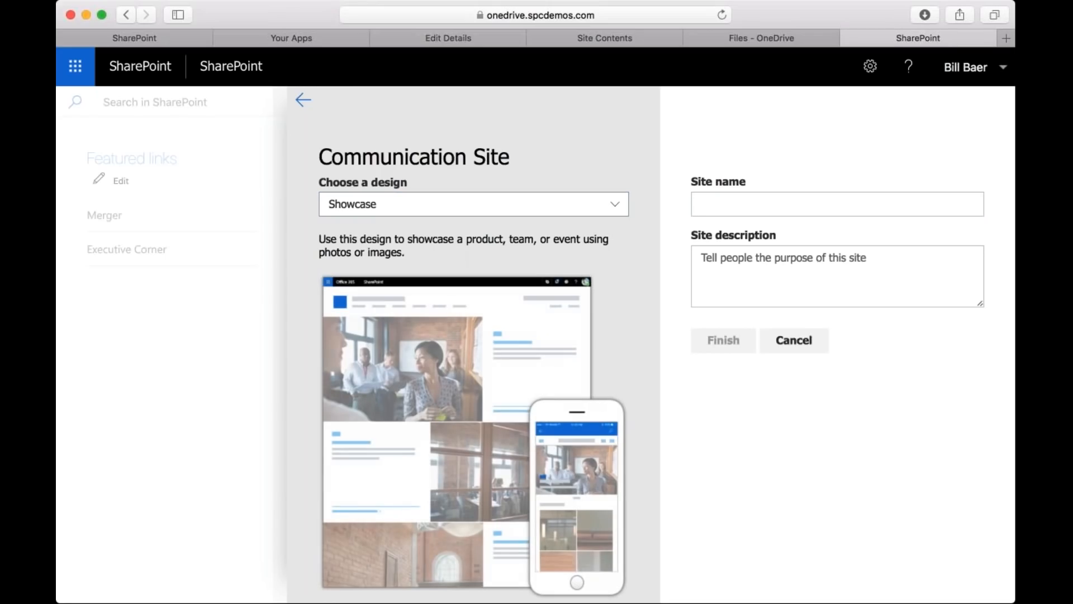
click(732, 202)
text(Tailspon)
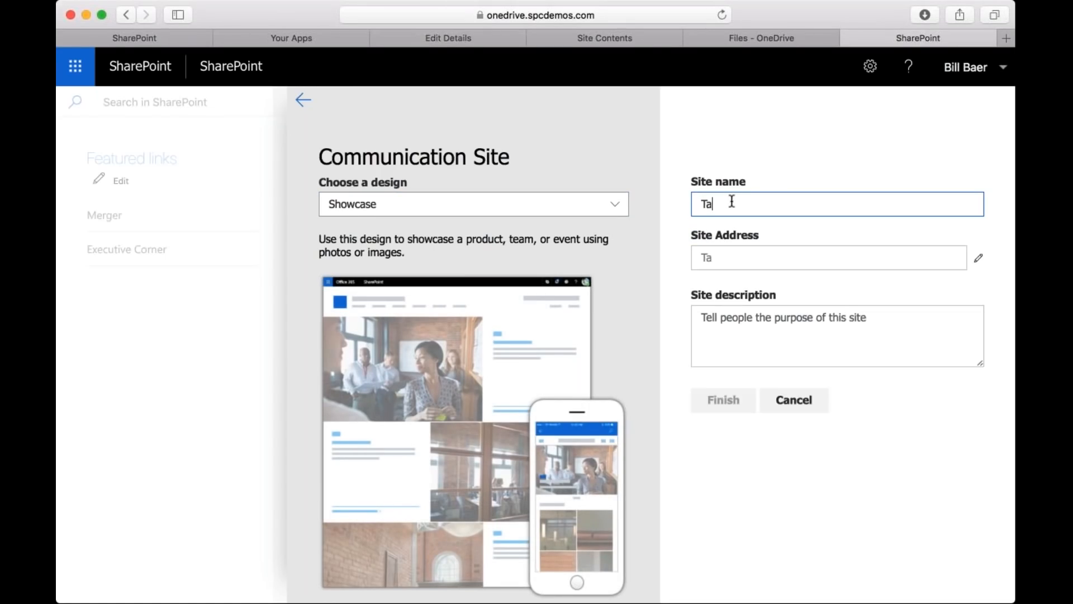
key(BackSpace)
key(BackSpace)
key(BackSpace)
text(in Travel)
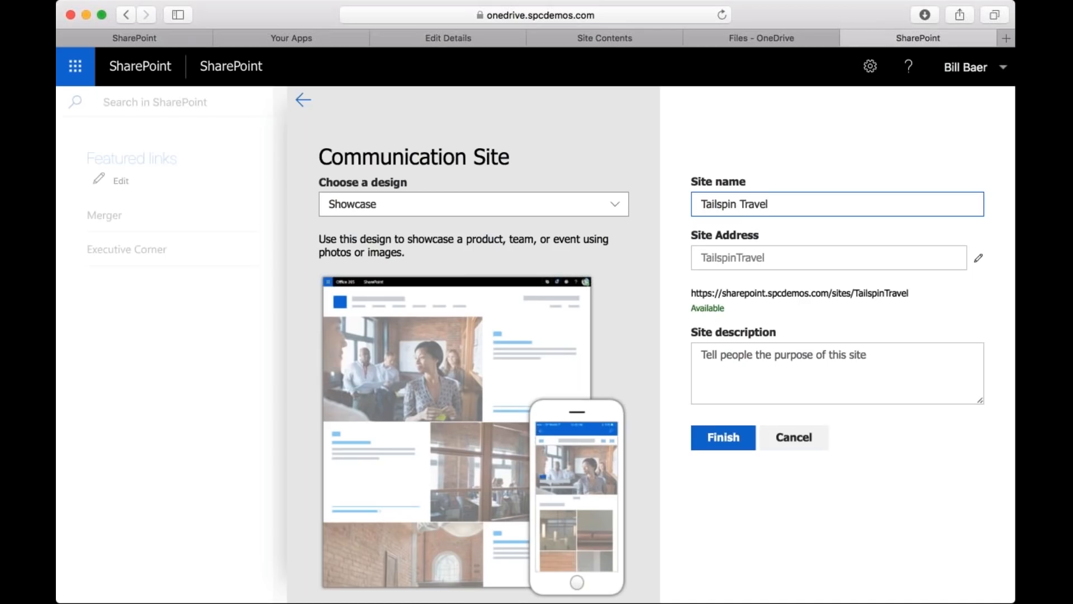
Check the editable site address, keep it as TailspinTravel and finish creating the site without a description.
click(978, 258)
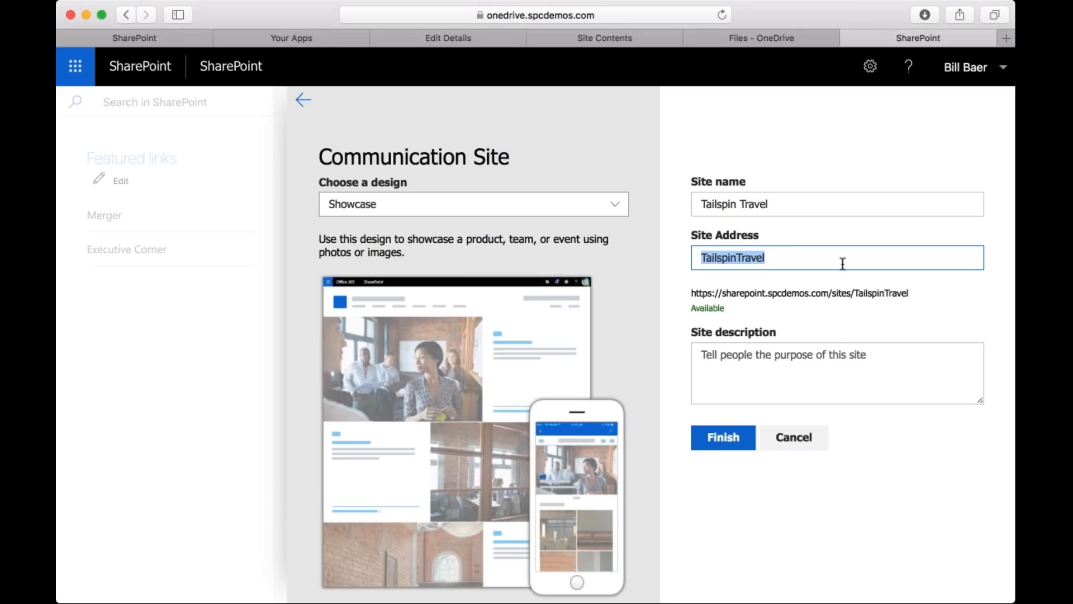
key(Tab)
key(Tab)
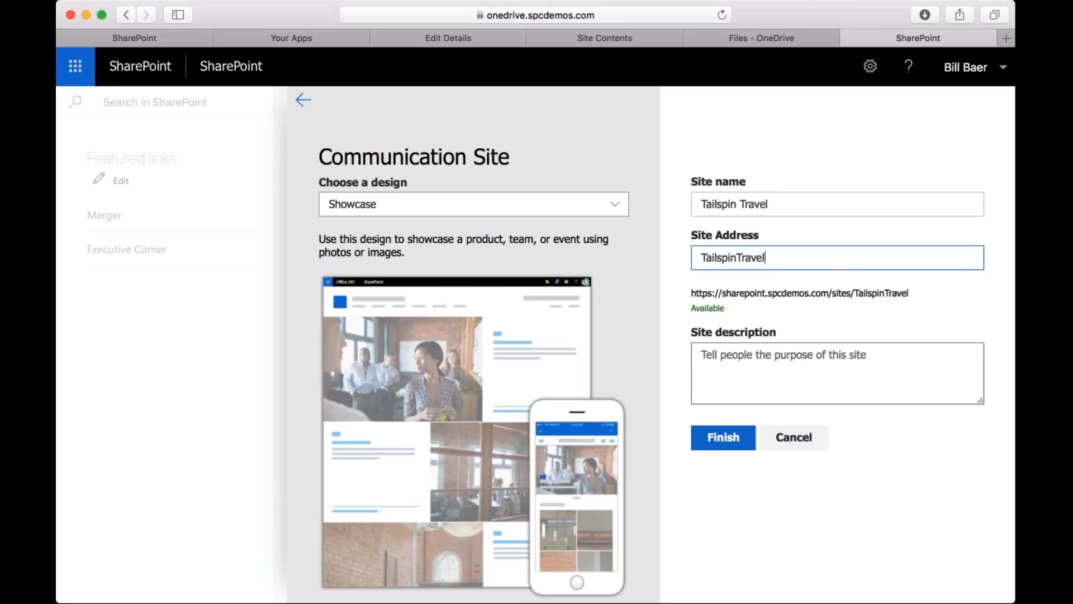
key(Return)
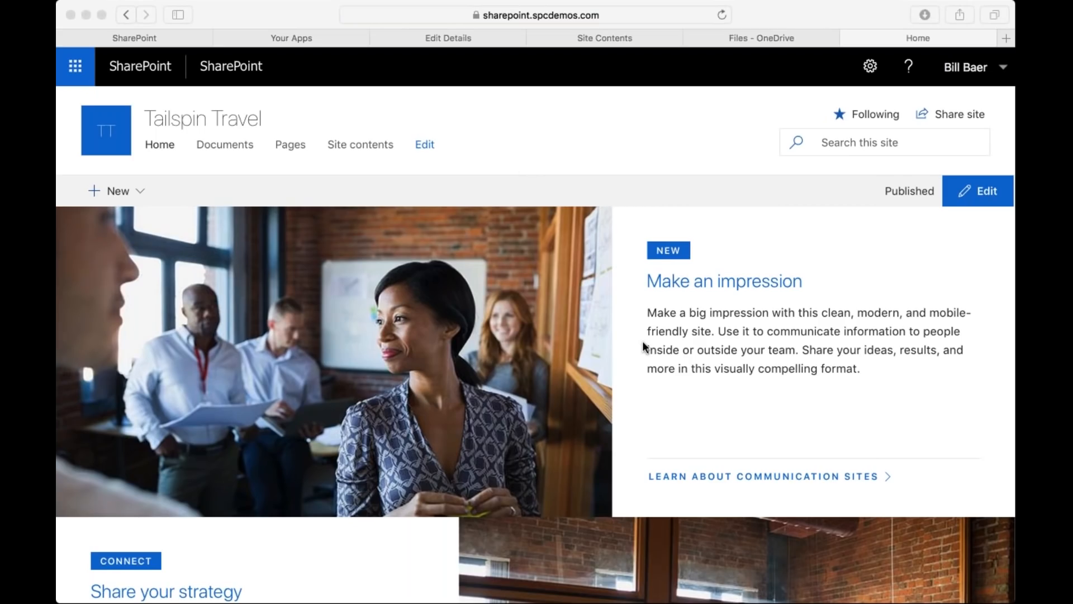
Look through the Tailspin Travel home page, from the featured sections and image gallery to the comments area.
scroll(642, 344, down, 3)
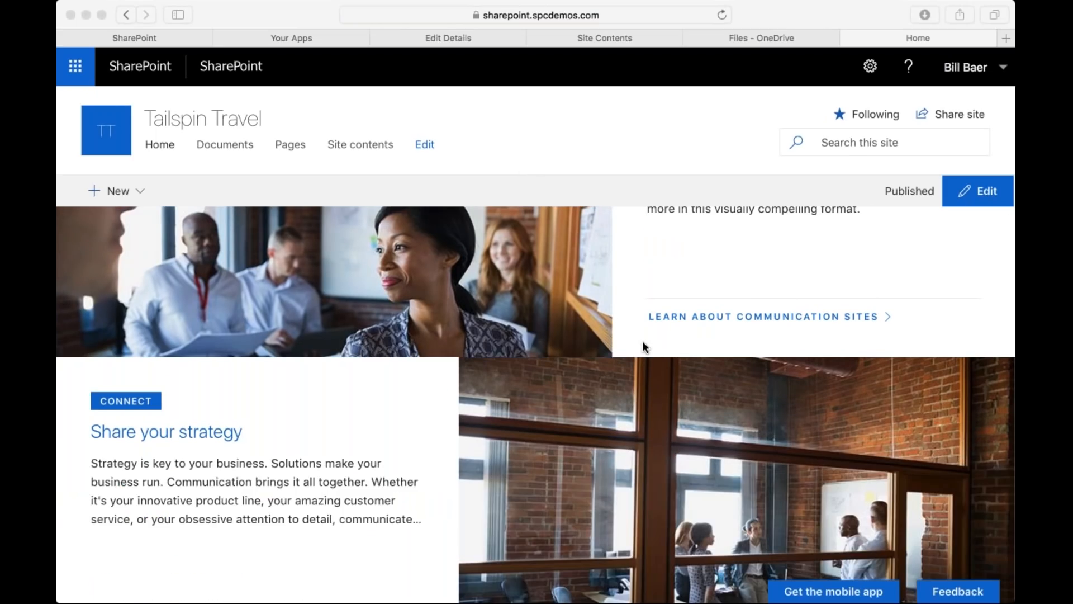
scroll(643, 345, down, 10)
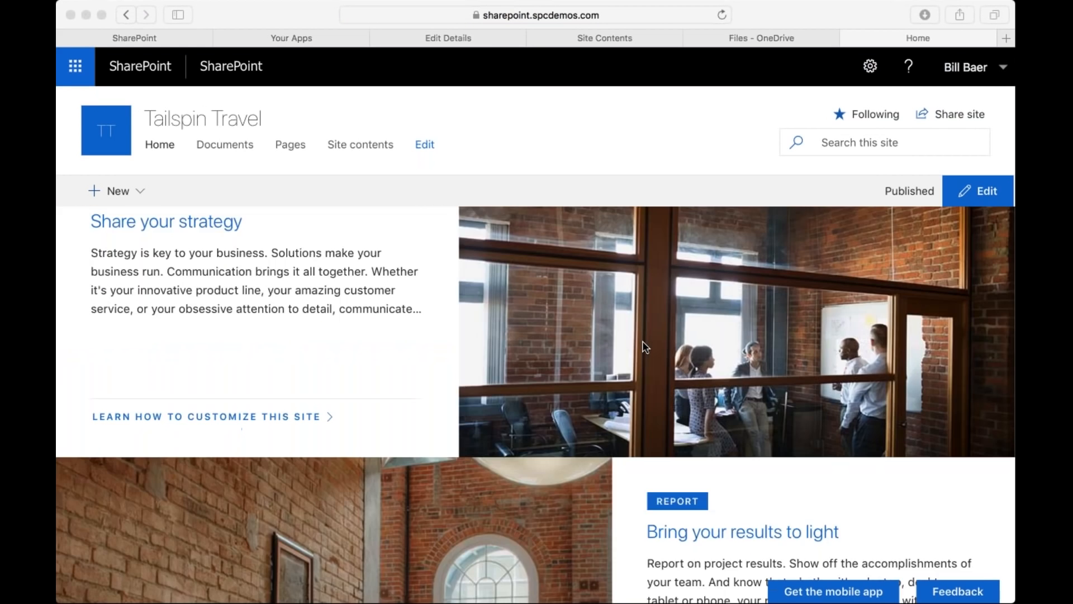
scroll(643, 341, down, 3)
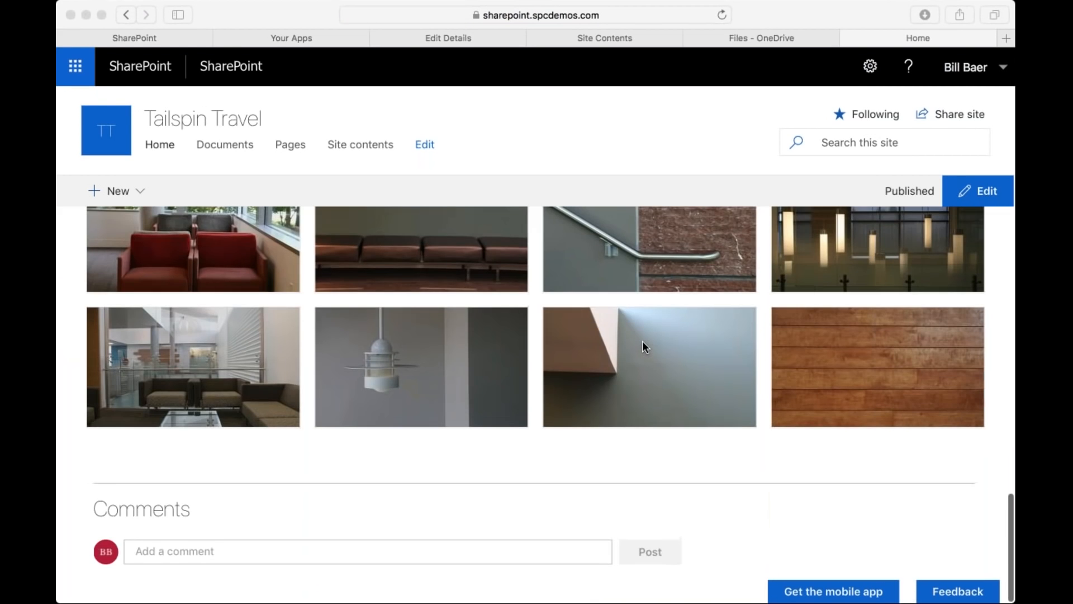
scroll(643, 342, up, 6)
scroll(643, 342, up, 10)
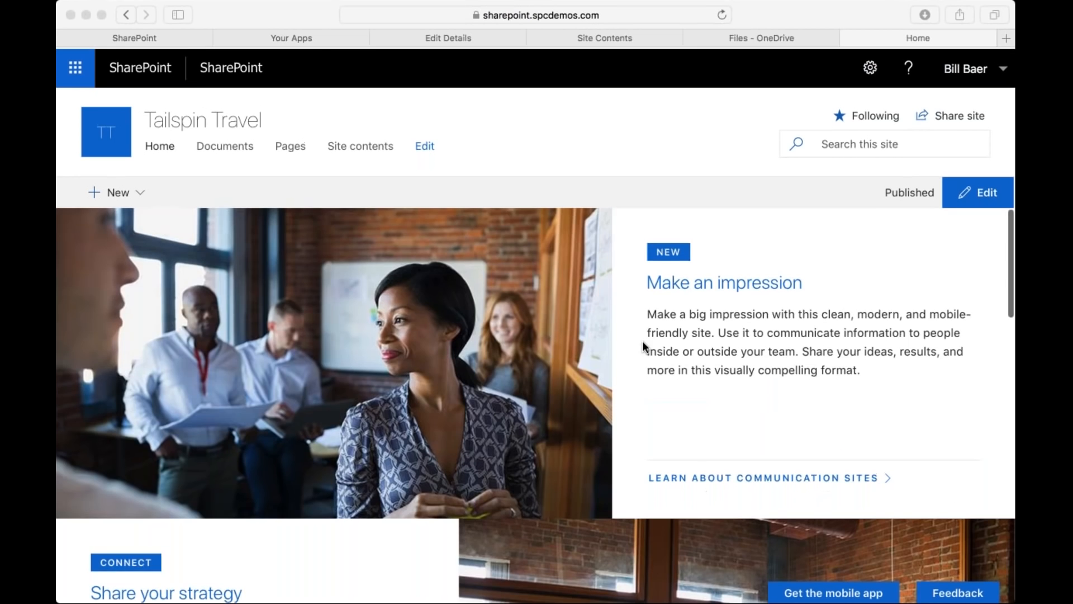
scroll(643, 343, down, 5)
scroll(642, 342, up, 1)
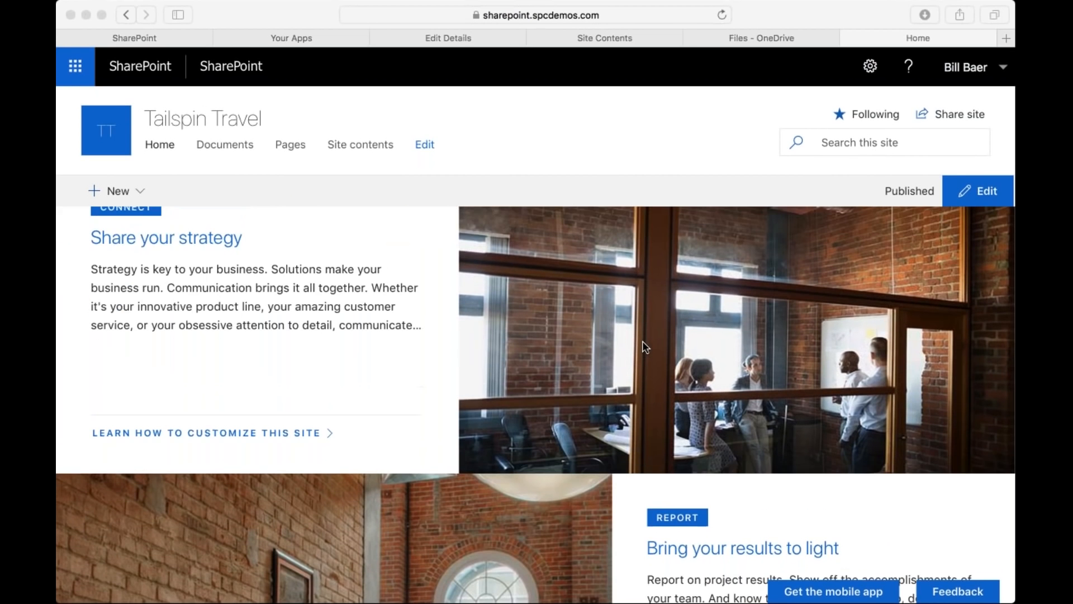
scroll(642, 342, down, 3)
scroll(644, 347, down, 4)
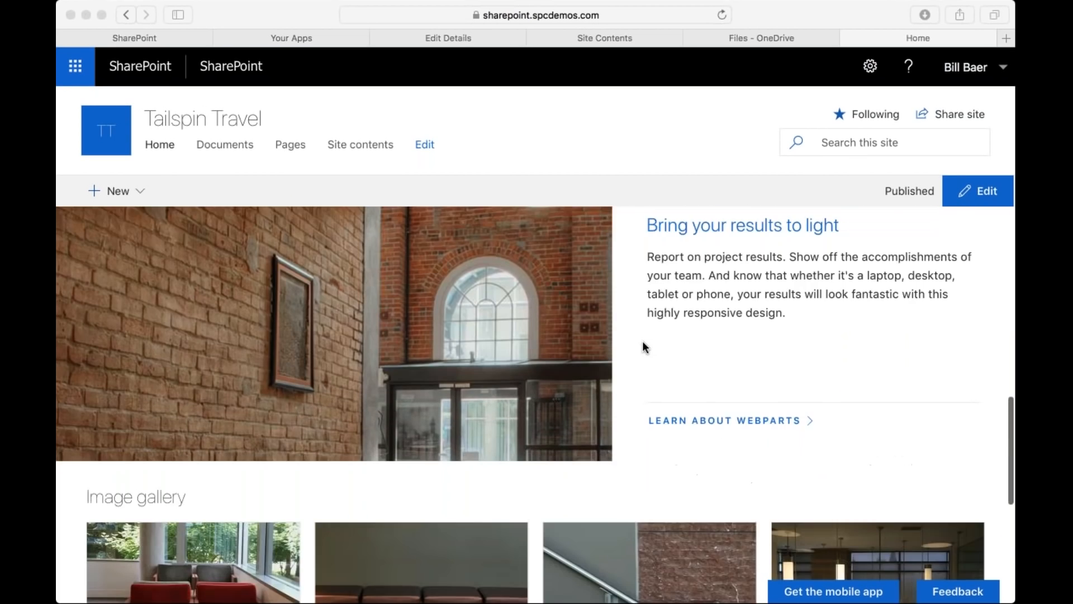
scroll(644, 347, up, 5)
scroll(643, 343, down, 12)
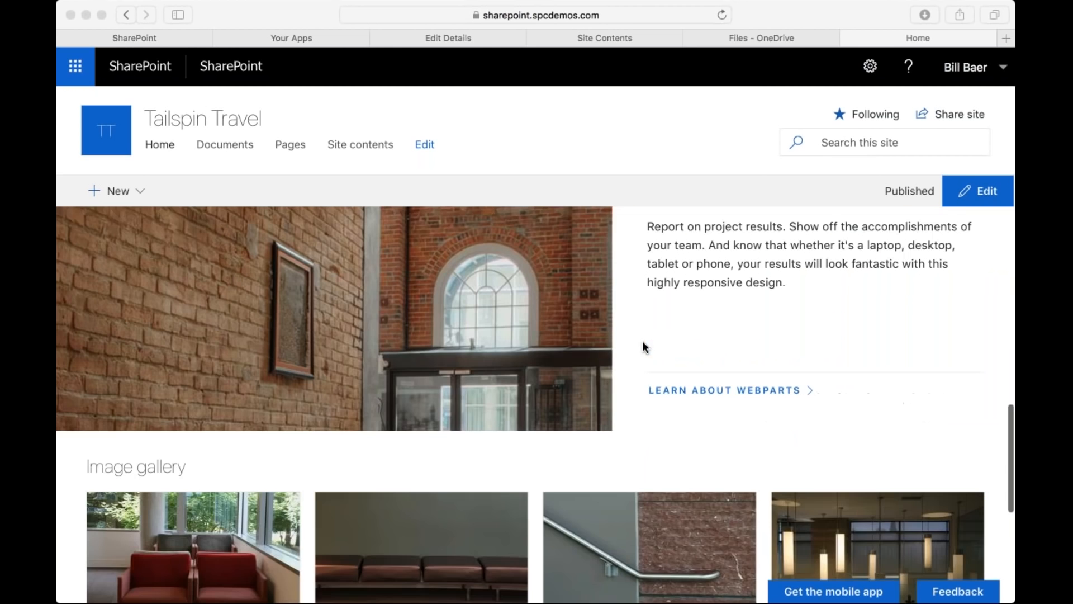
scroll(643, 346, up, 15)
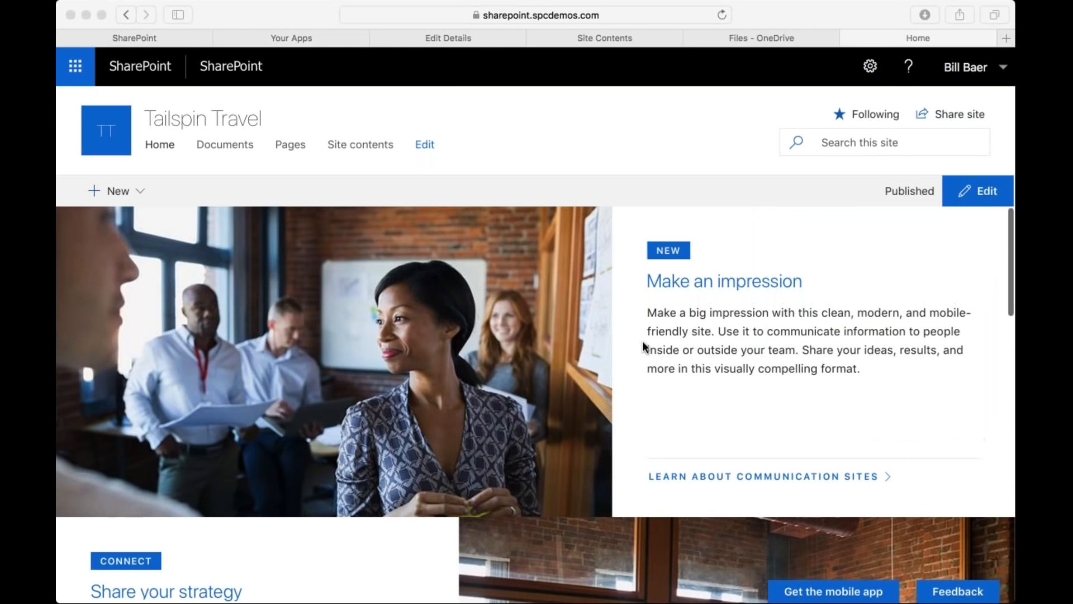
scroll(643, 346, down, 10)
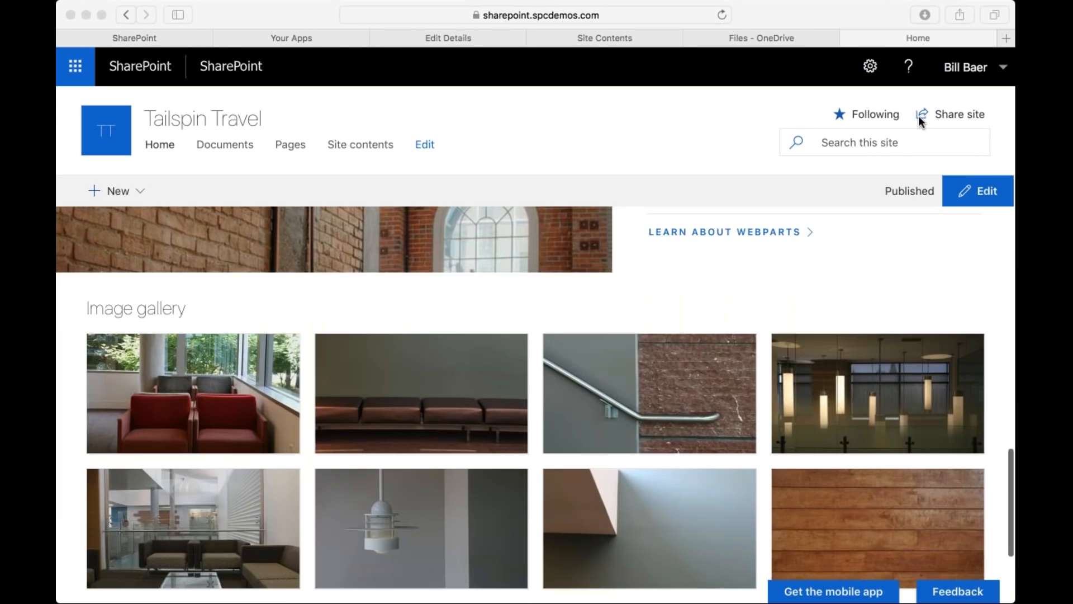
Share the Tailspin Travel site with a colleague found by first name, and reopen the sharing settings to review site permissions.
click(951, 114)
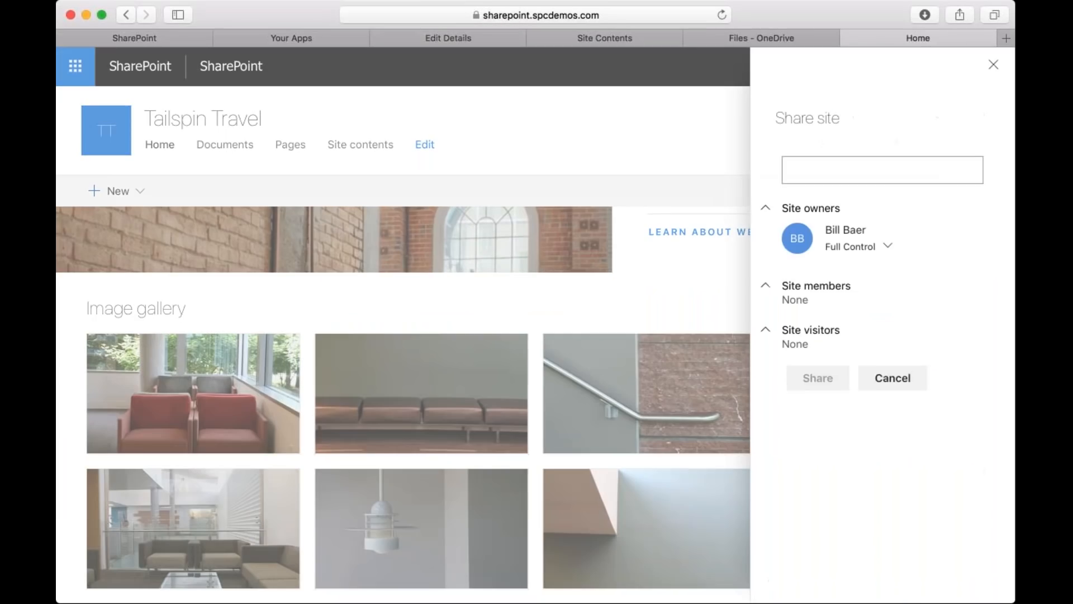
click(867, 167)
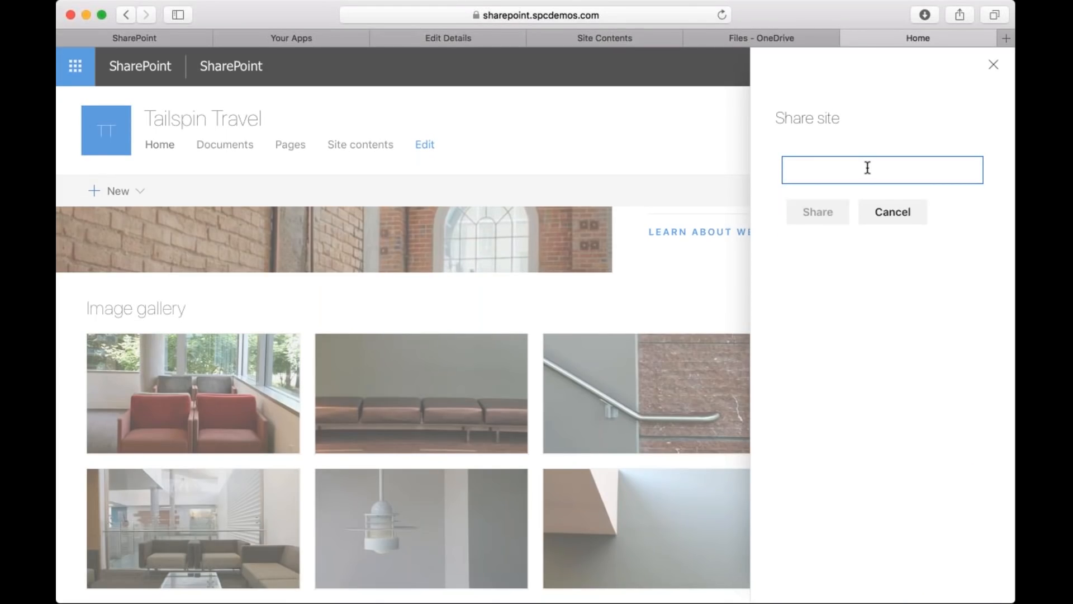
text(Alex)
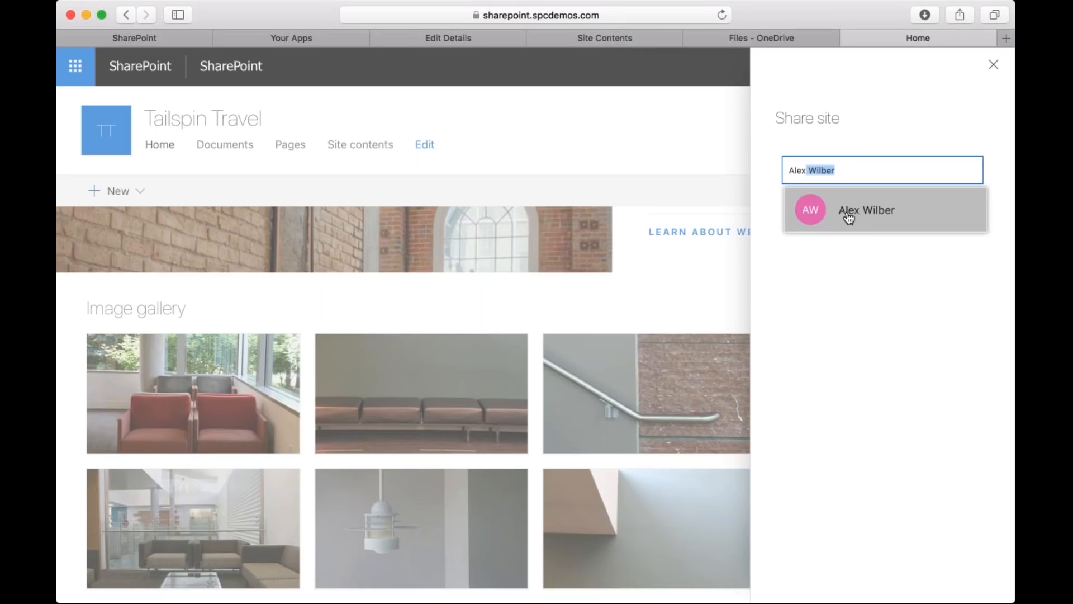
click(849, 217)
click(819, 253)
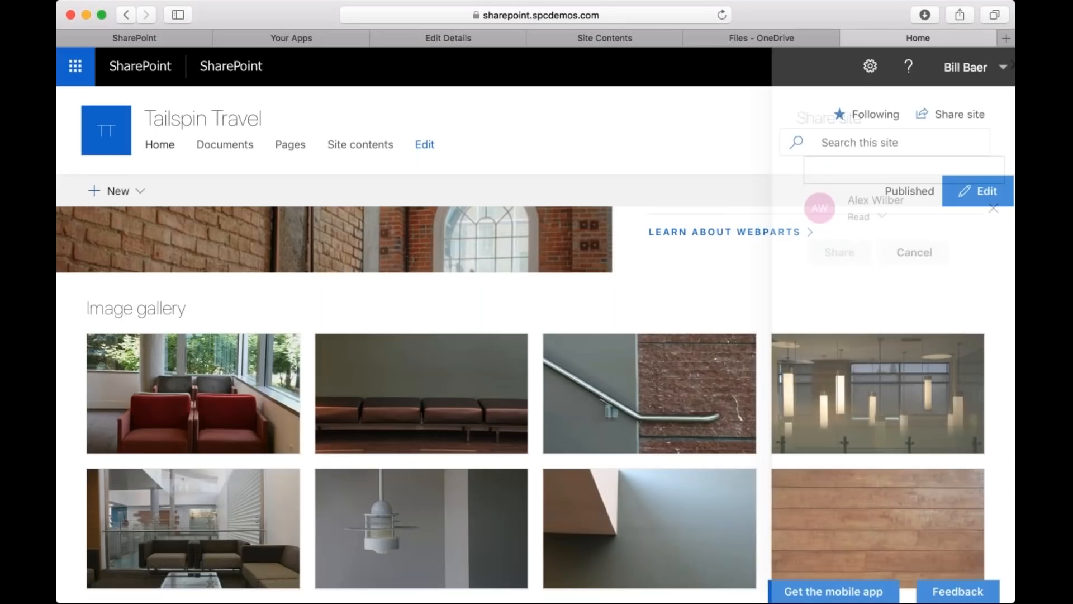
click(934, 115)
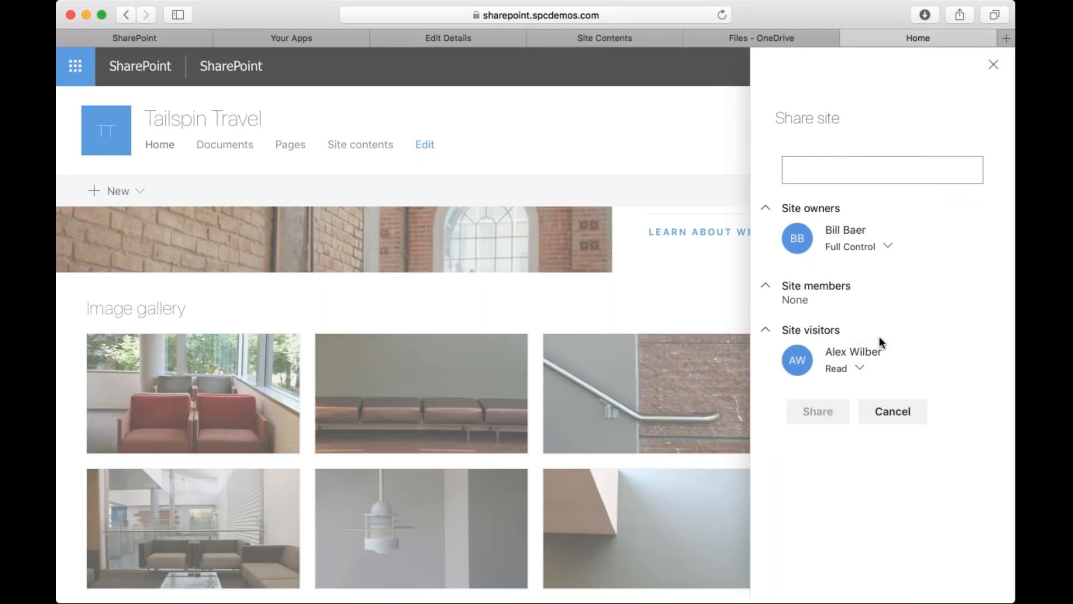
Change the site visitor's permission on the Tailspin Travel site from Read to Full Control and close the sharing settings.
click(860, 367)
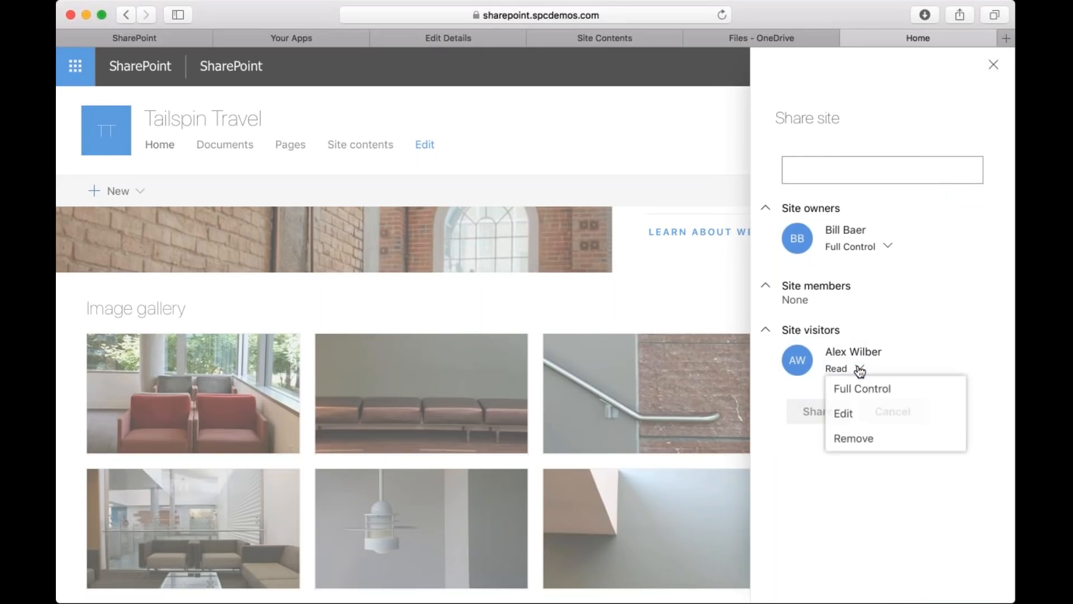
click(861, 397)
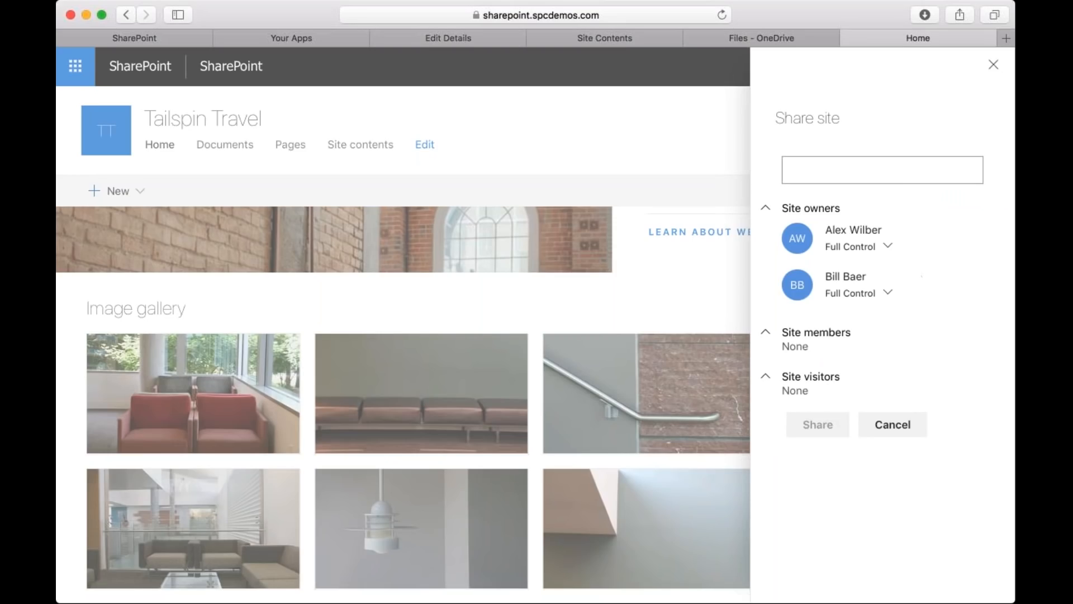
click(993, 65)
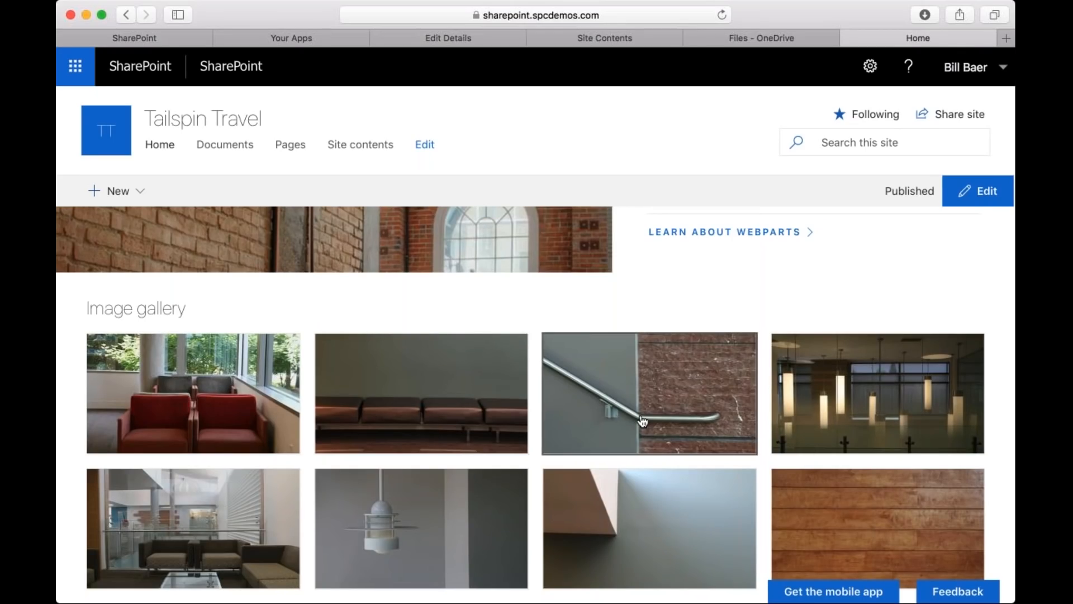
Look over the Tailspin Travel home page down to the comments area and view the site's Documents library.
scroll(643, 421, down, 4)
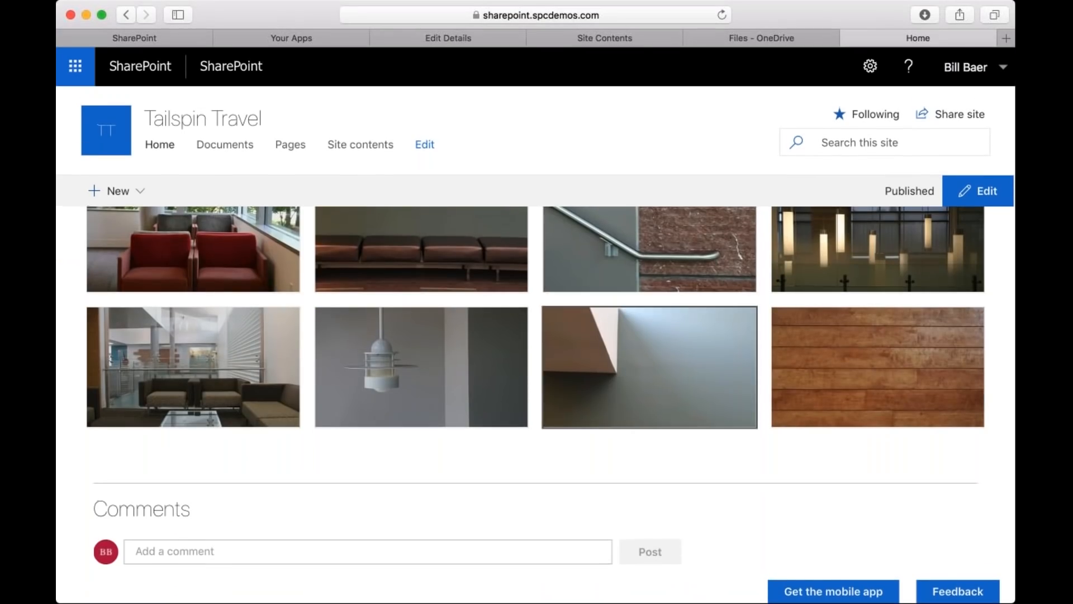
scroll(665, 369, up, 10)
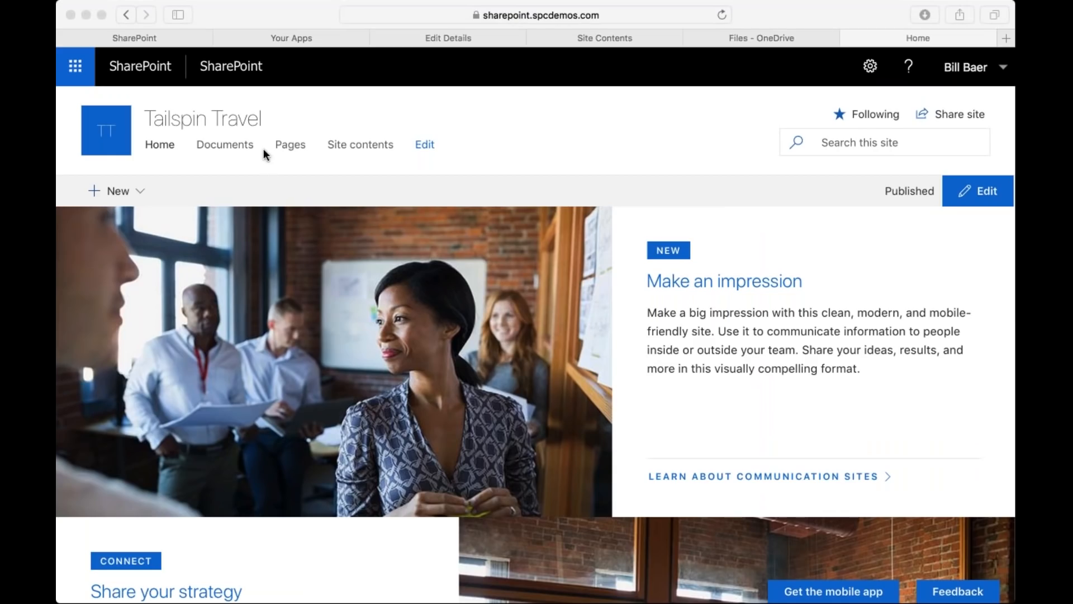
click(233, 146)
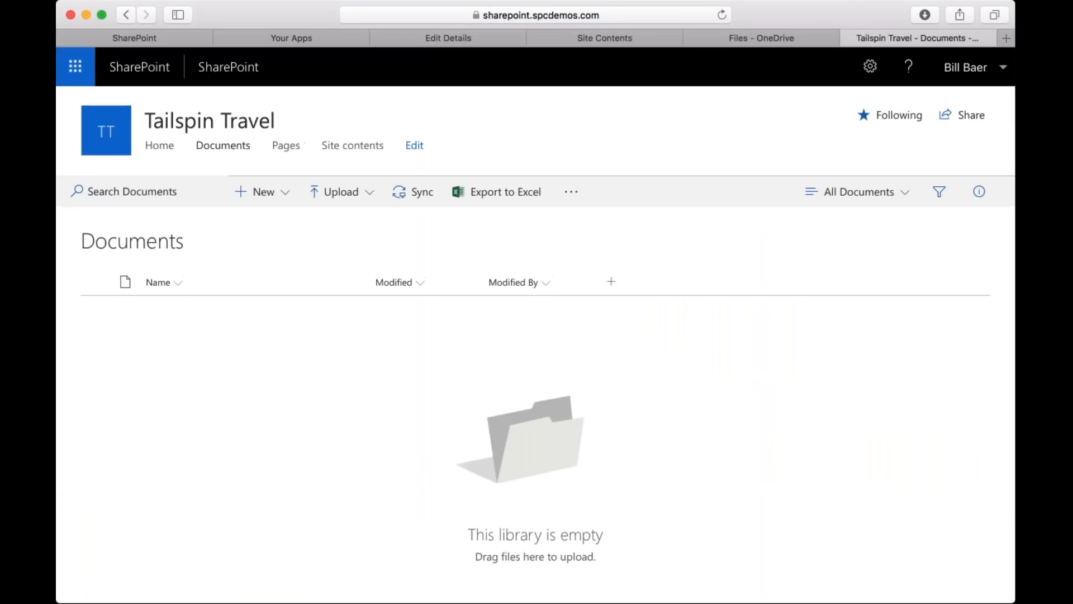
View the Site Pages library and check its options for creating new items and managing alerts.
click(286, 145)
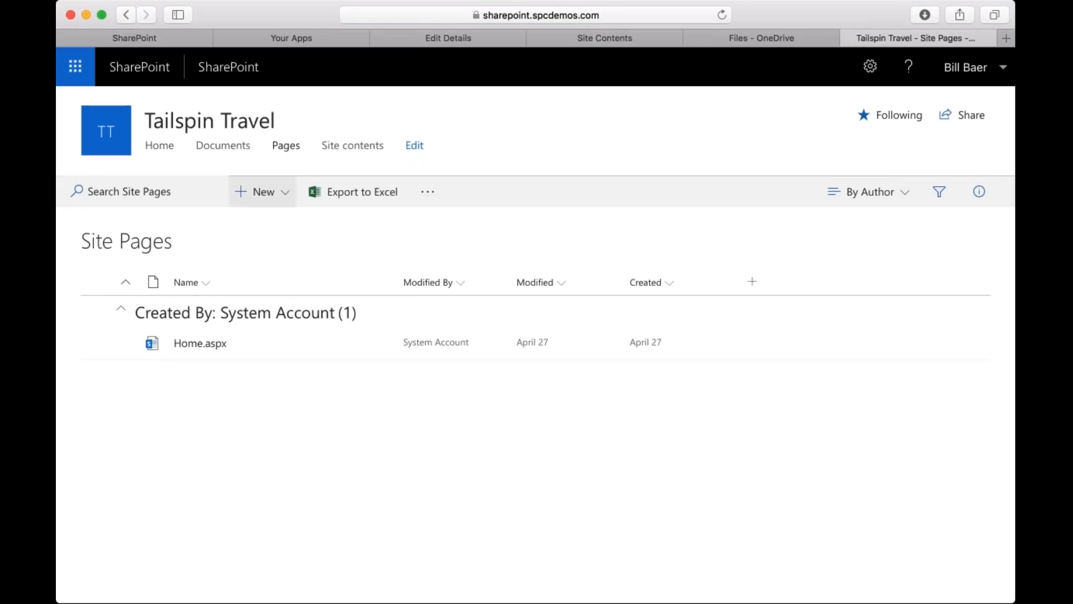
click(279, 202)
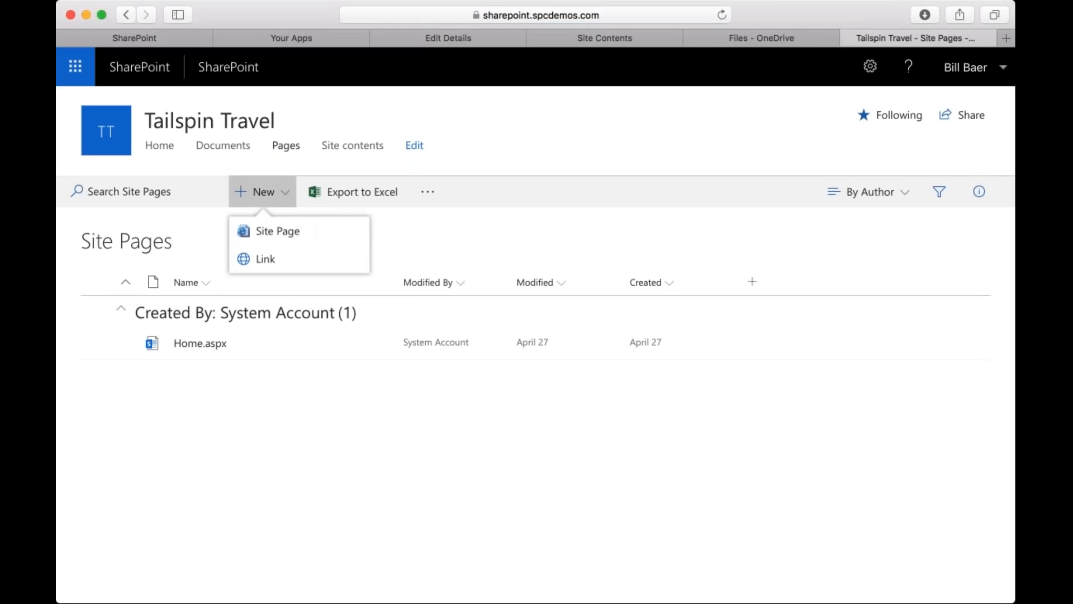
click(398, 210)
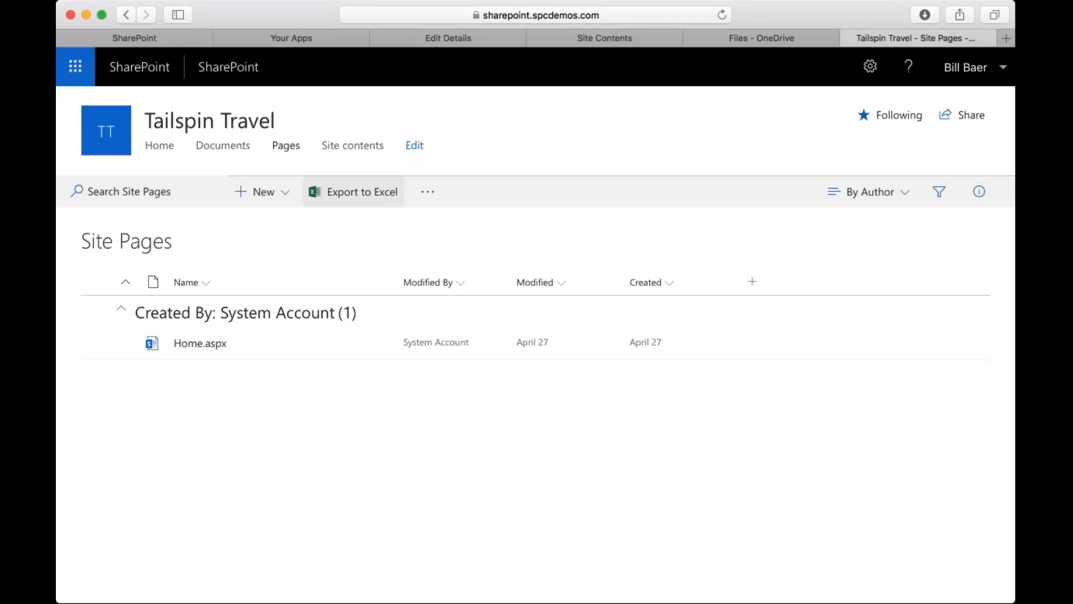
click(428, 191)
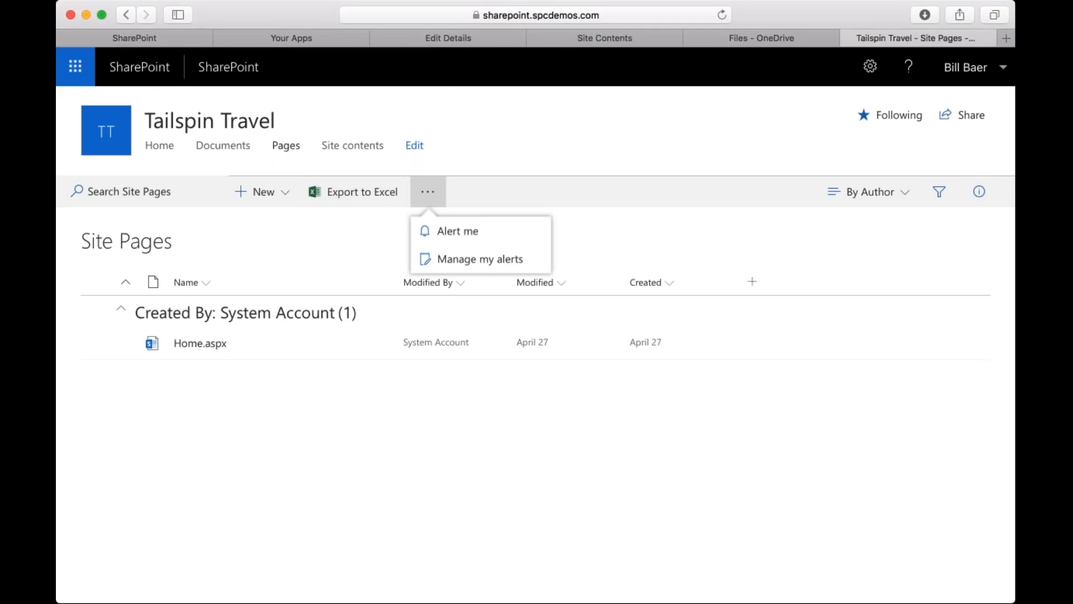
click(485, 150)
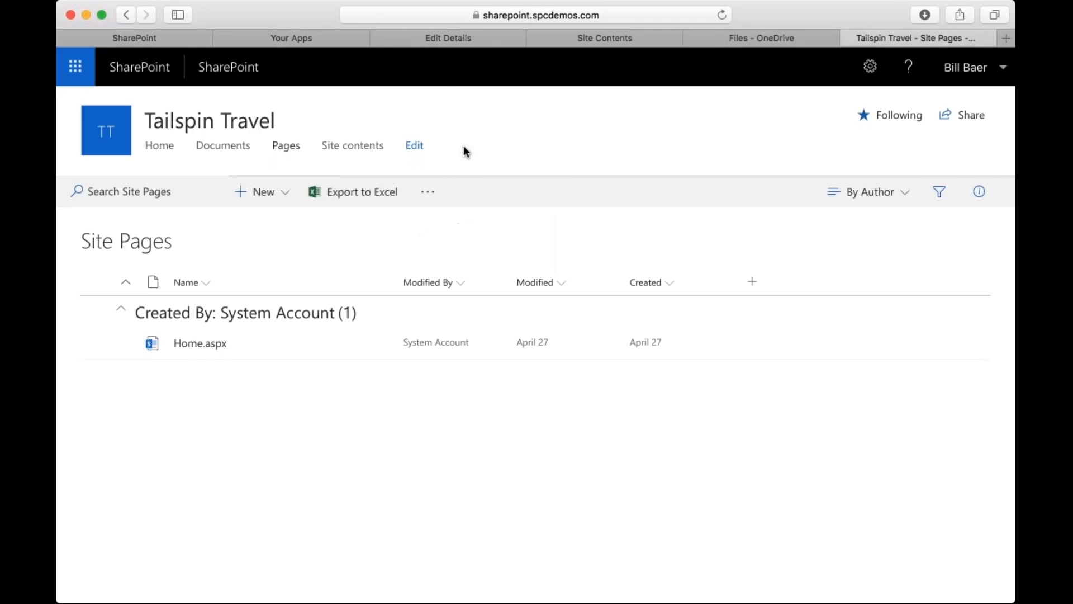
Go to the SharePoint home page and toggle following for the Tailspin Travel site among the followed sites.
click(229, 67)
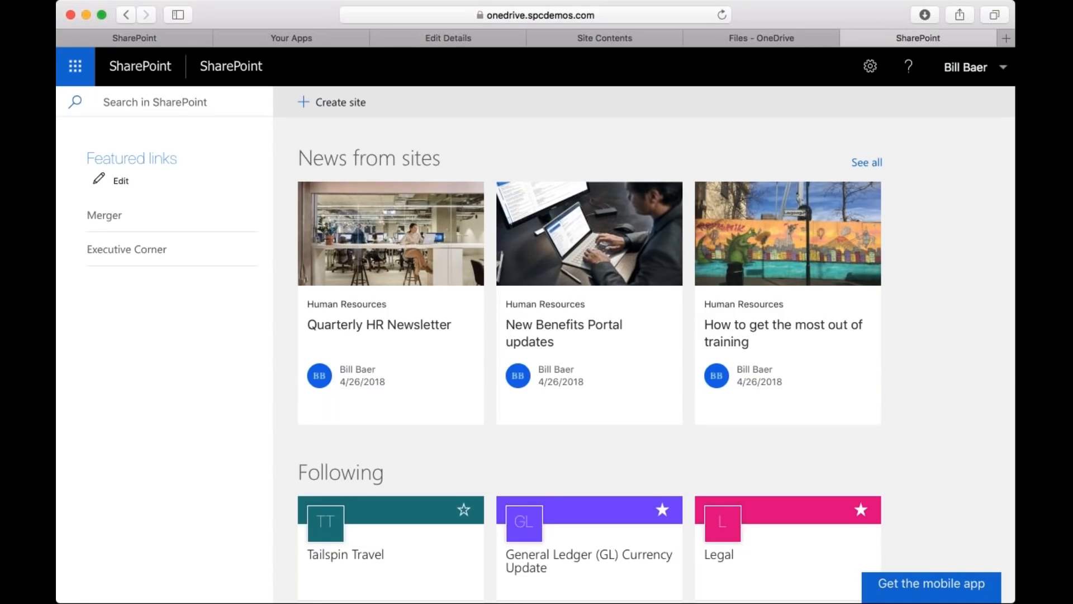
scroll(392, 455, down, 5)
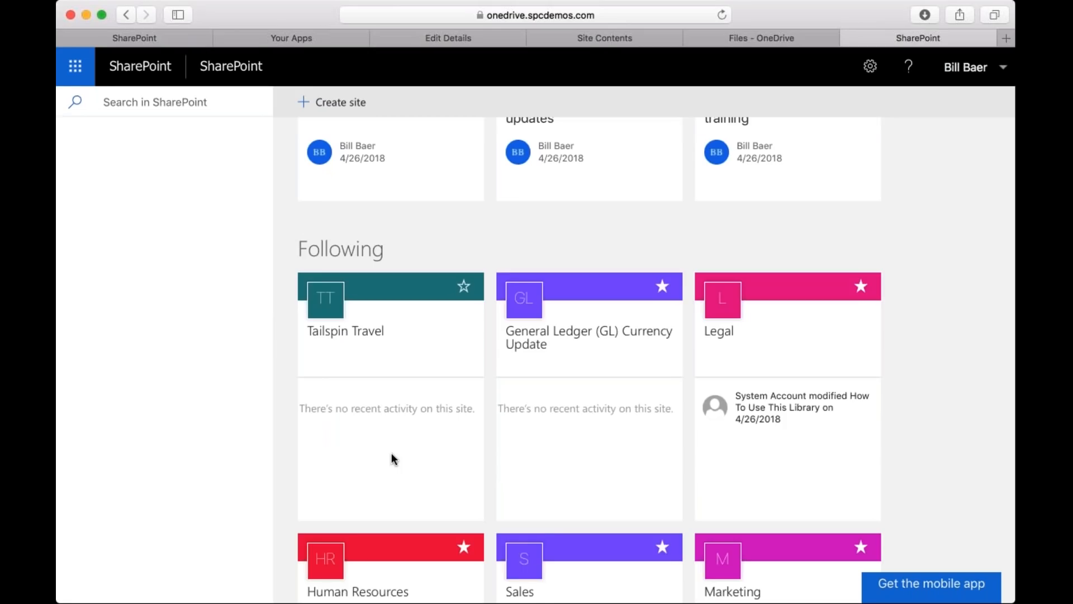
click(464, 286)
Open the General Ledger (GL) Currency Update site, look through its classic home page and return to the SharePoint app.
click(539, 447)
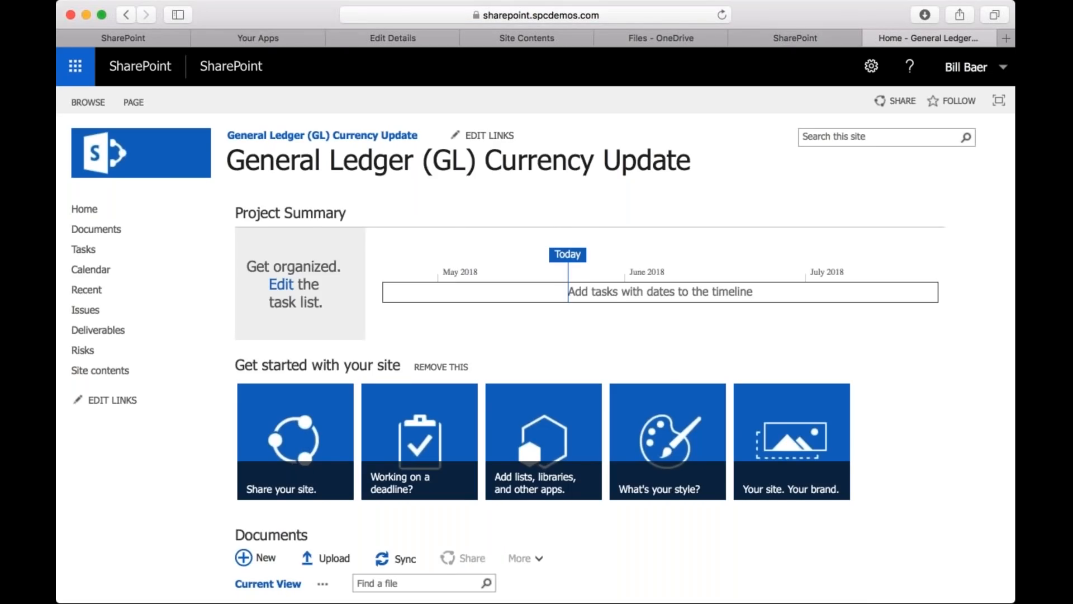
scroll(542, 352, down, 5)
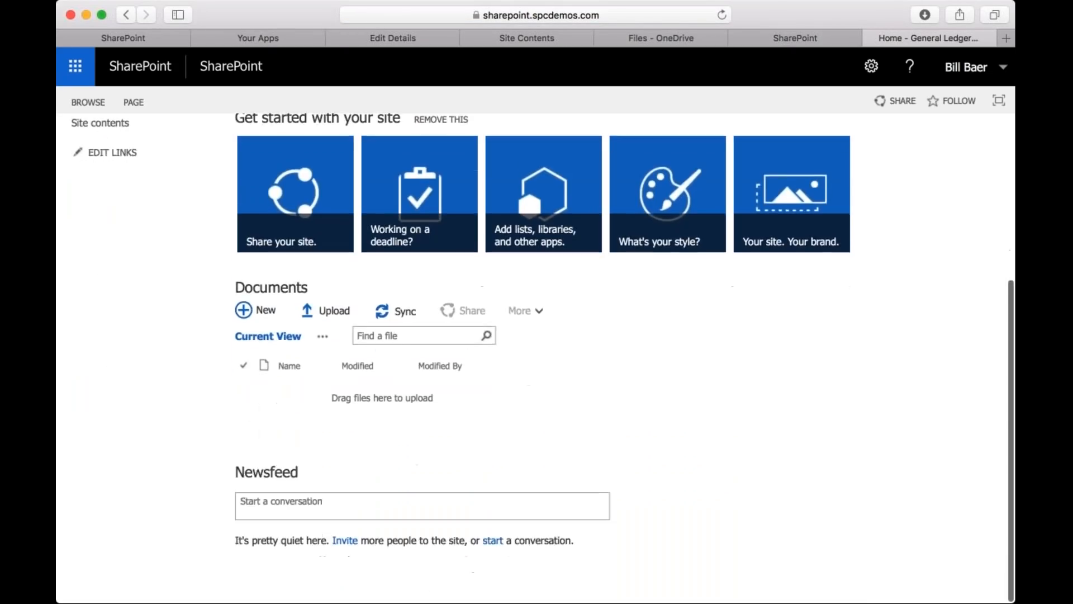
scroll(542, 352, up, 6)
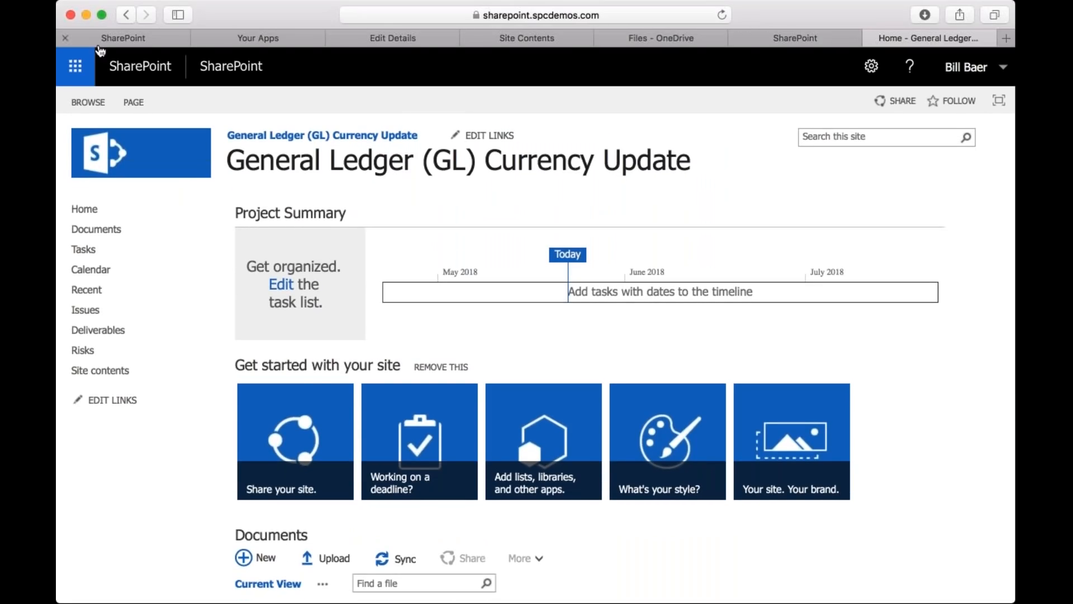
click(76, 67)
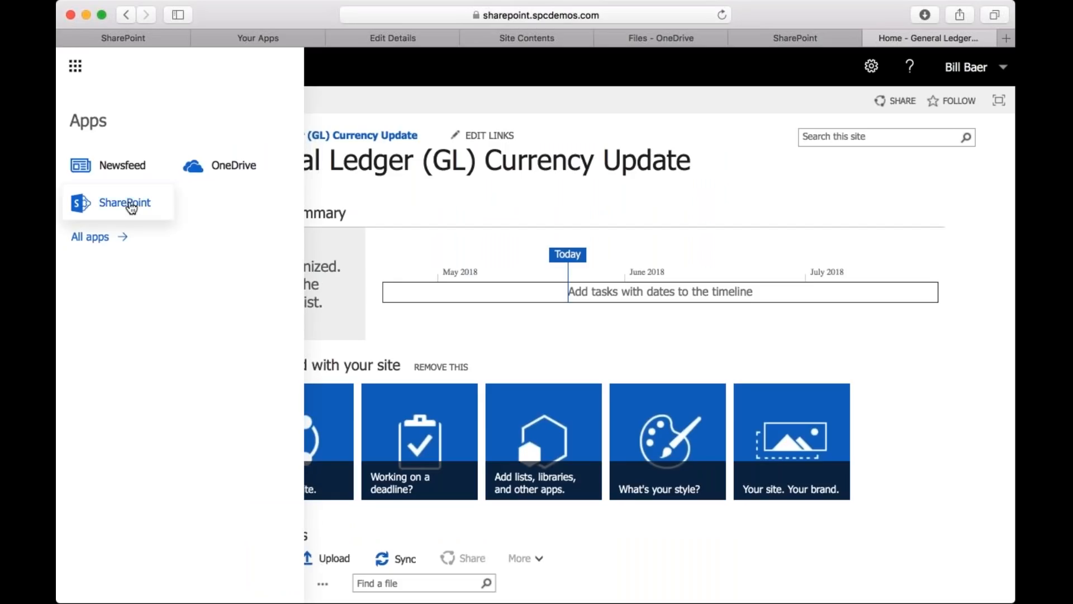
click(120, 202)
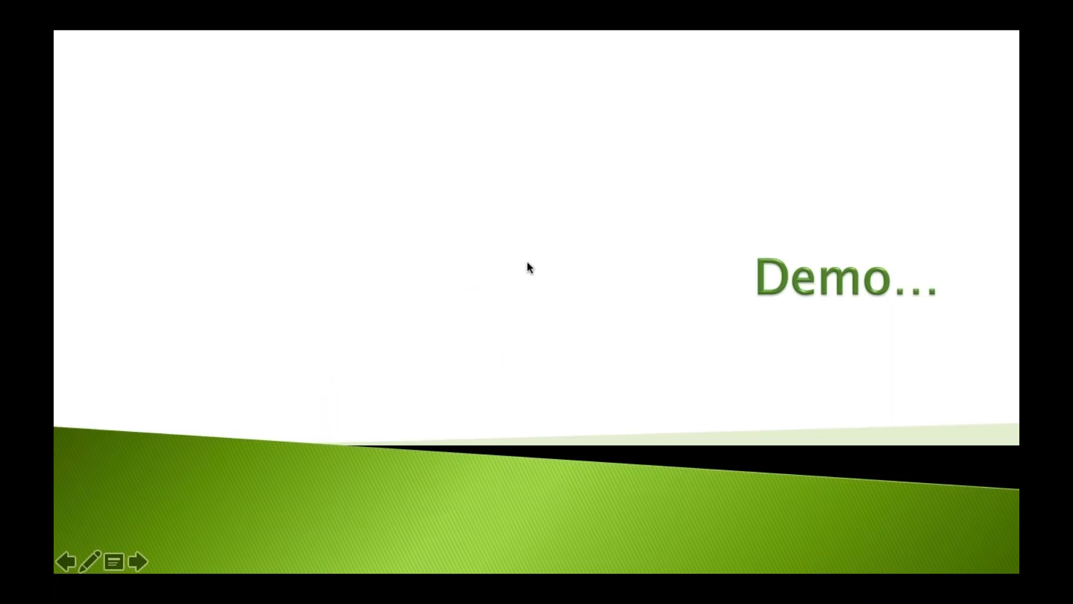
click(527, 261)
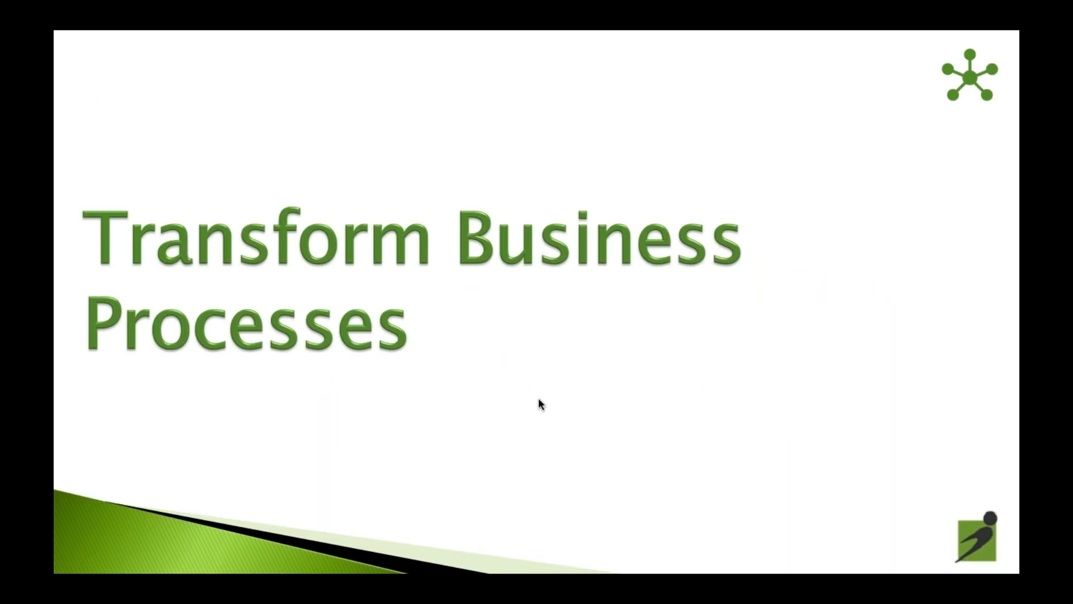
click(146, 561)
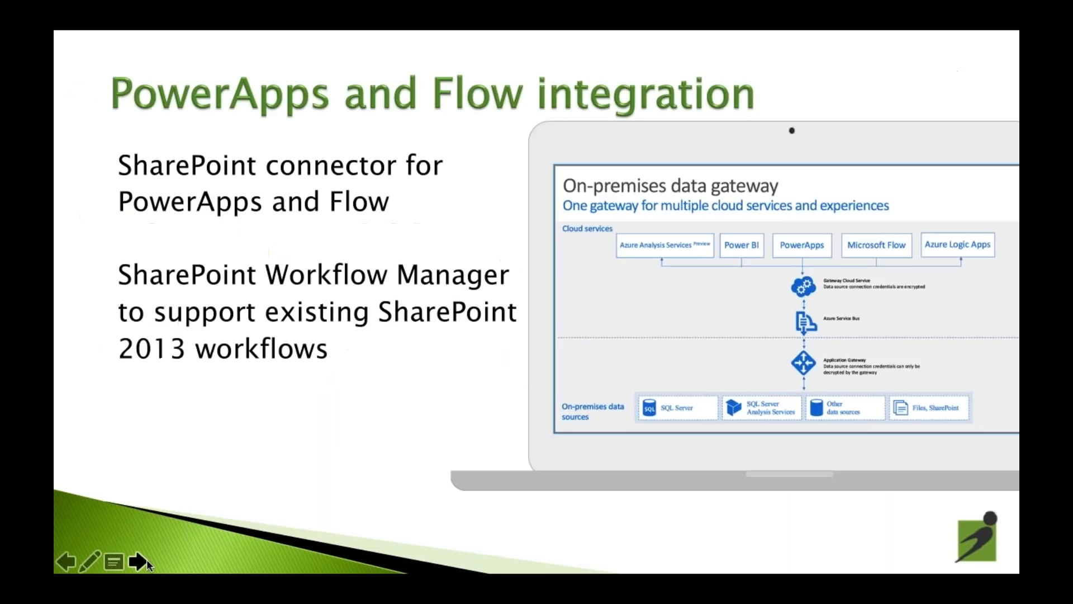